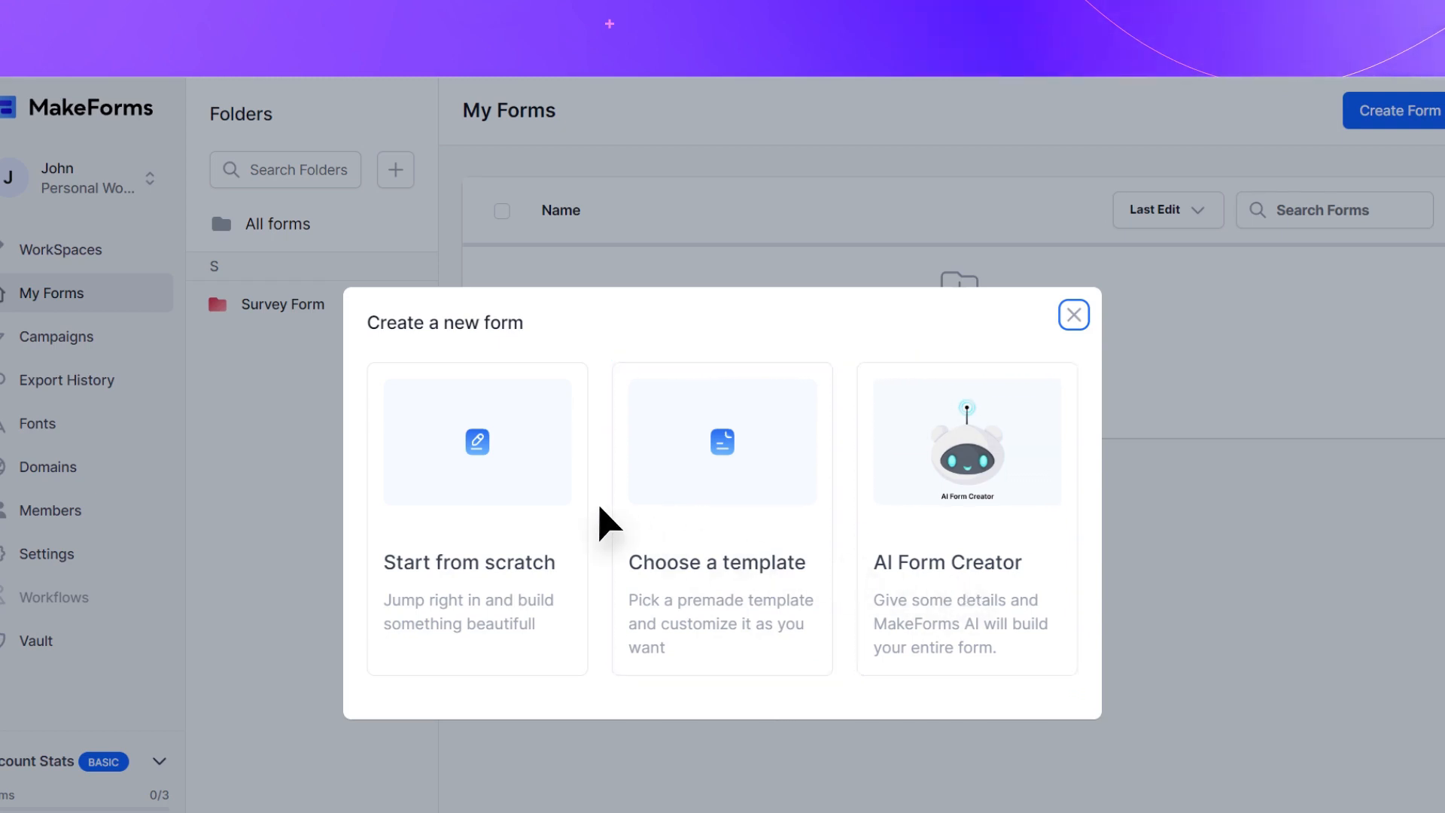
Create a blank form 'Demo Form' saved in a new folder 'Demo Folder'.
left_click(486, 499)
type("Demo Form")
left_click(631, 547)
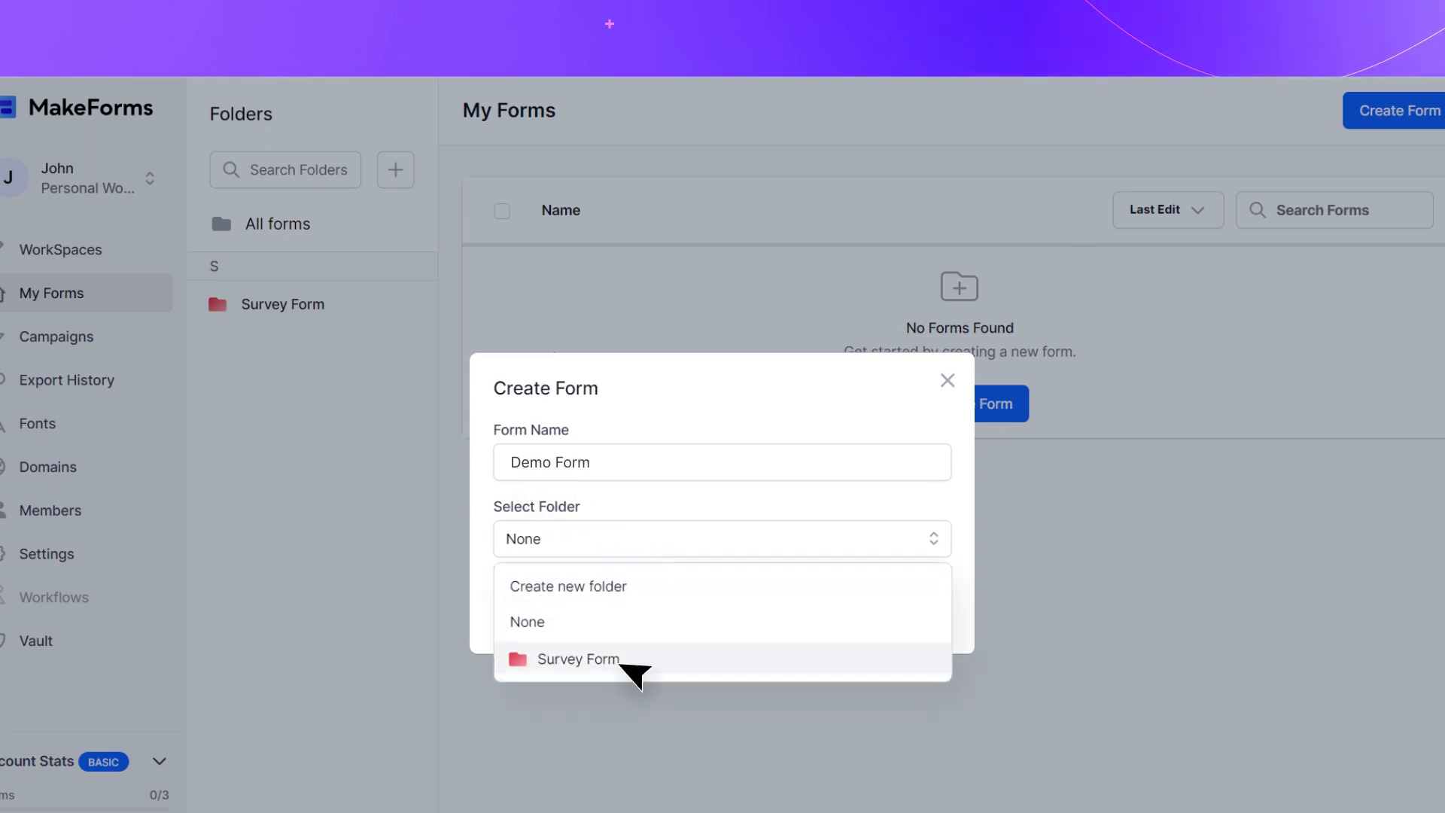
left_click(598, 592)
type("Demo Folder")
left_click(925, 554)
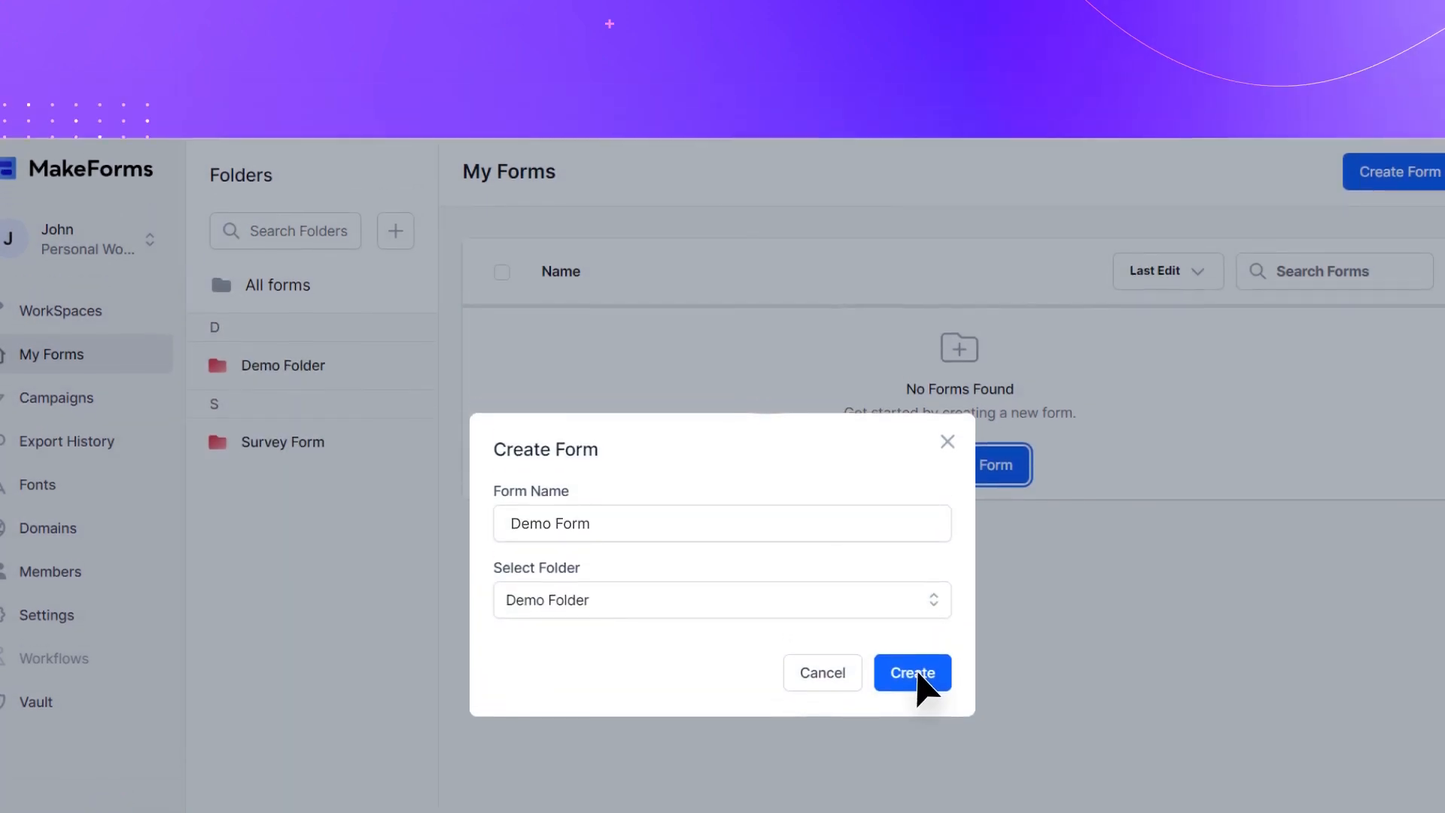
left_click(918, 613)
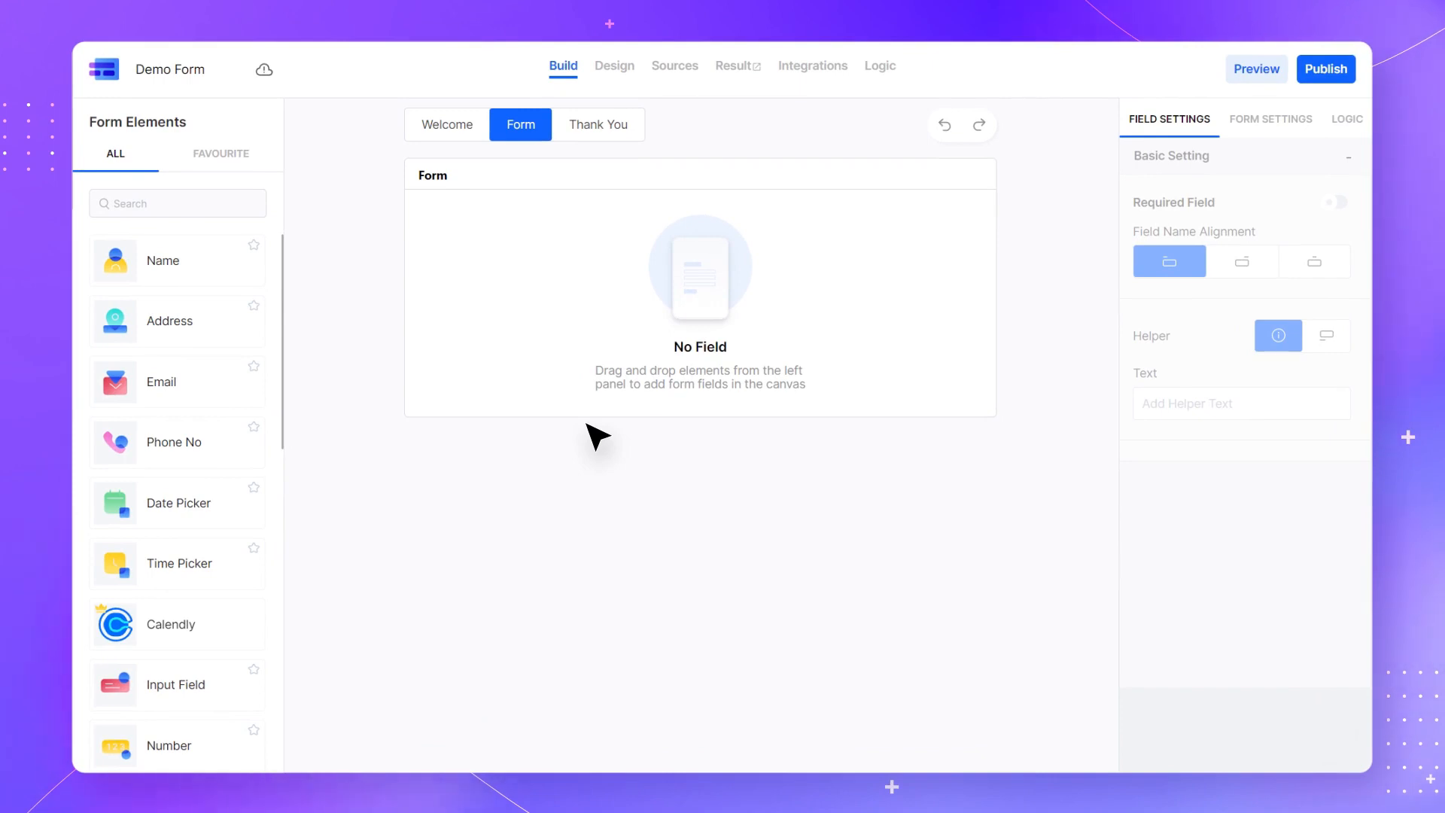
scroll(203, 410, "down", 10)
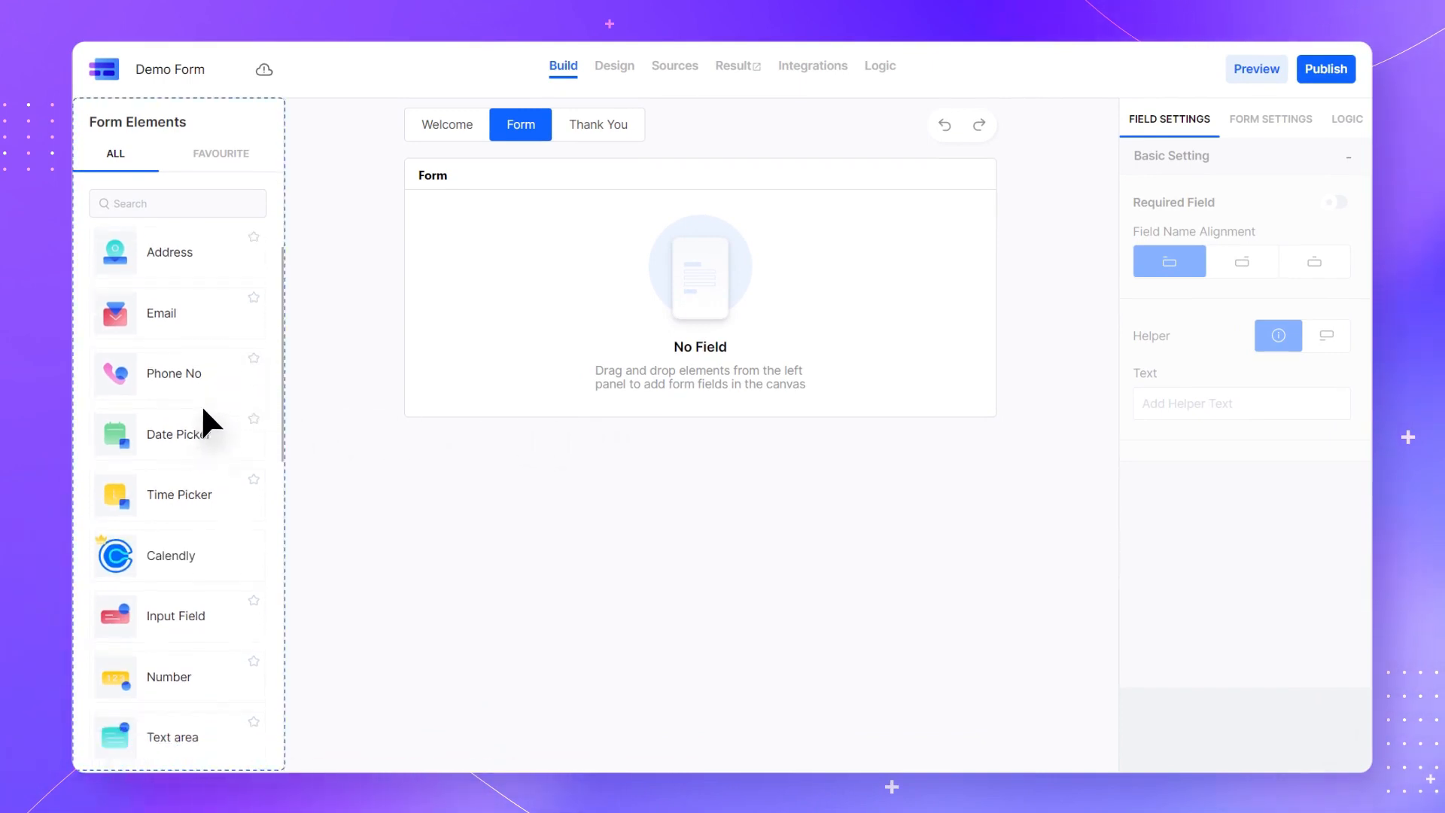
scroll(201, 404, "down", 2)
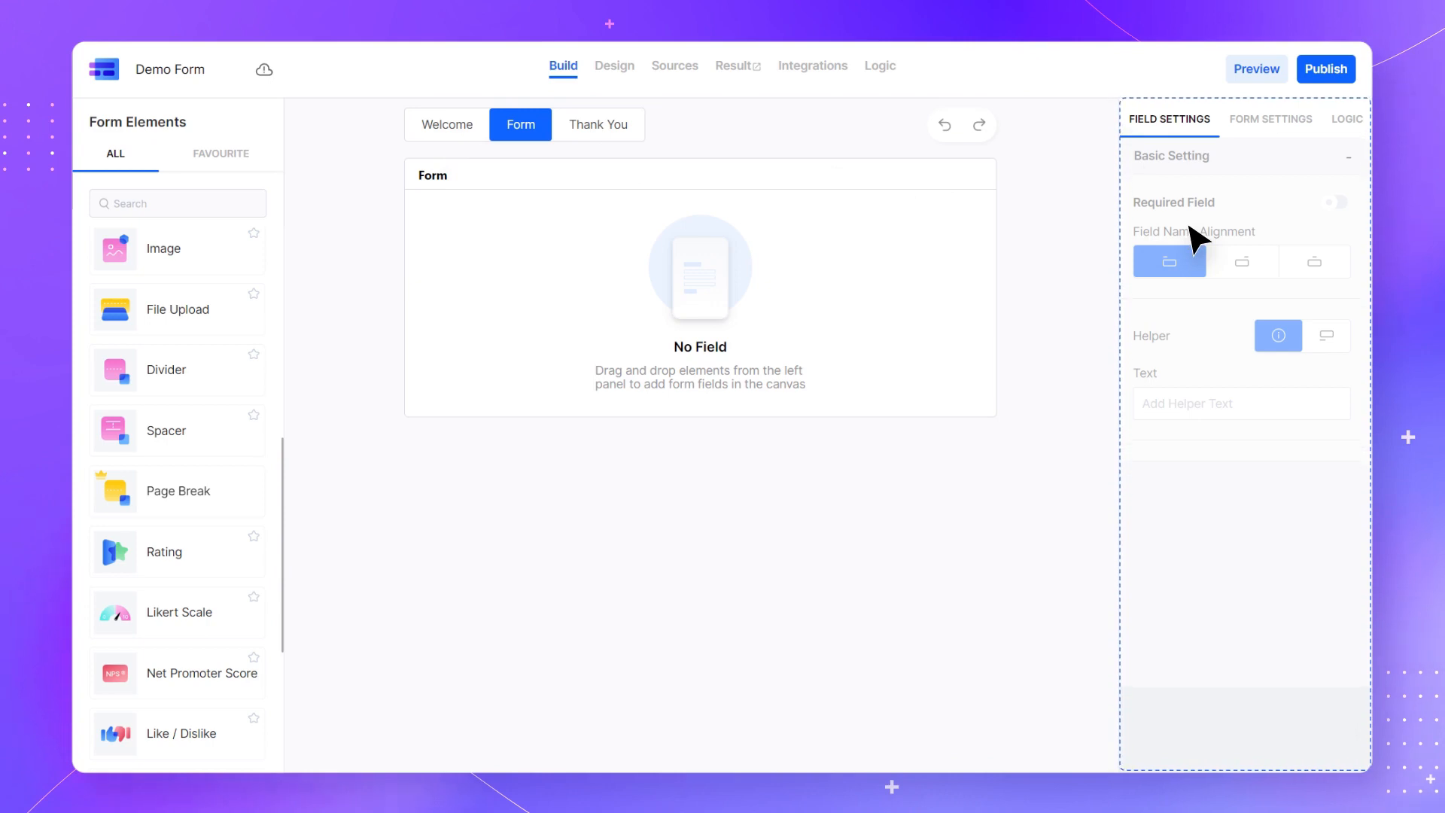
Turn on the Welcome page and select its heading for editing.
left_click(452, 128)
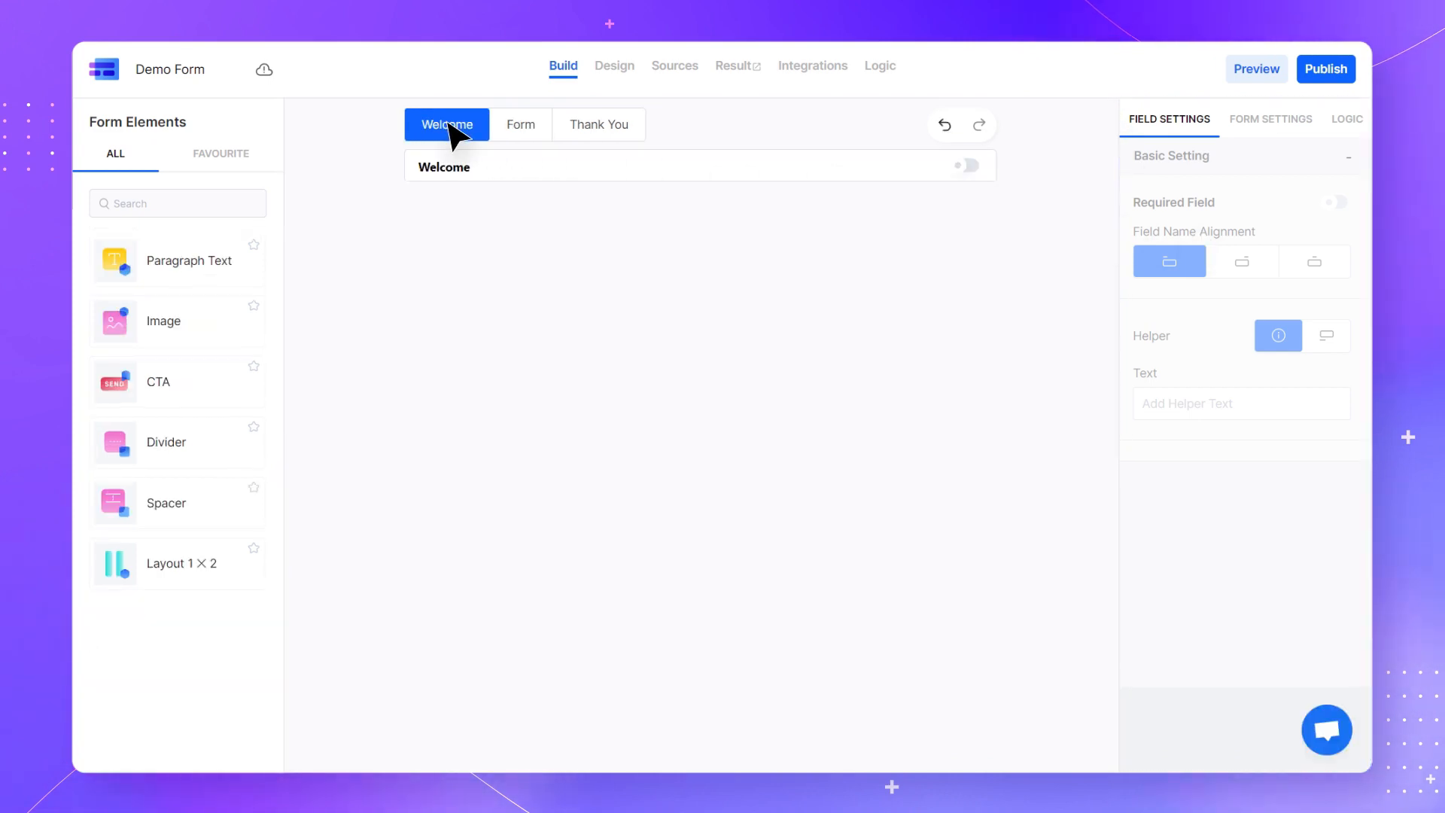
left_click(965, 166)
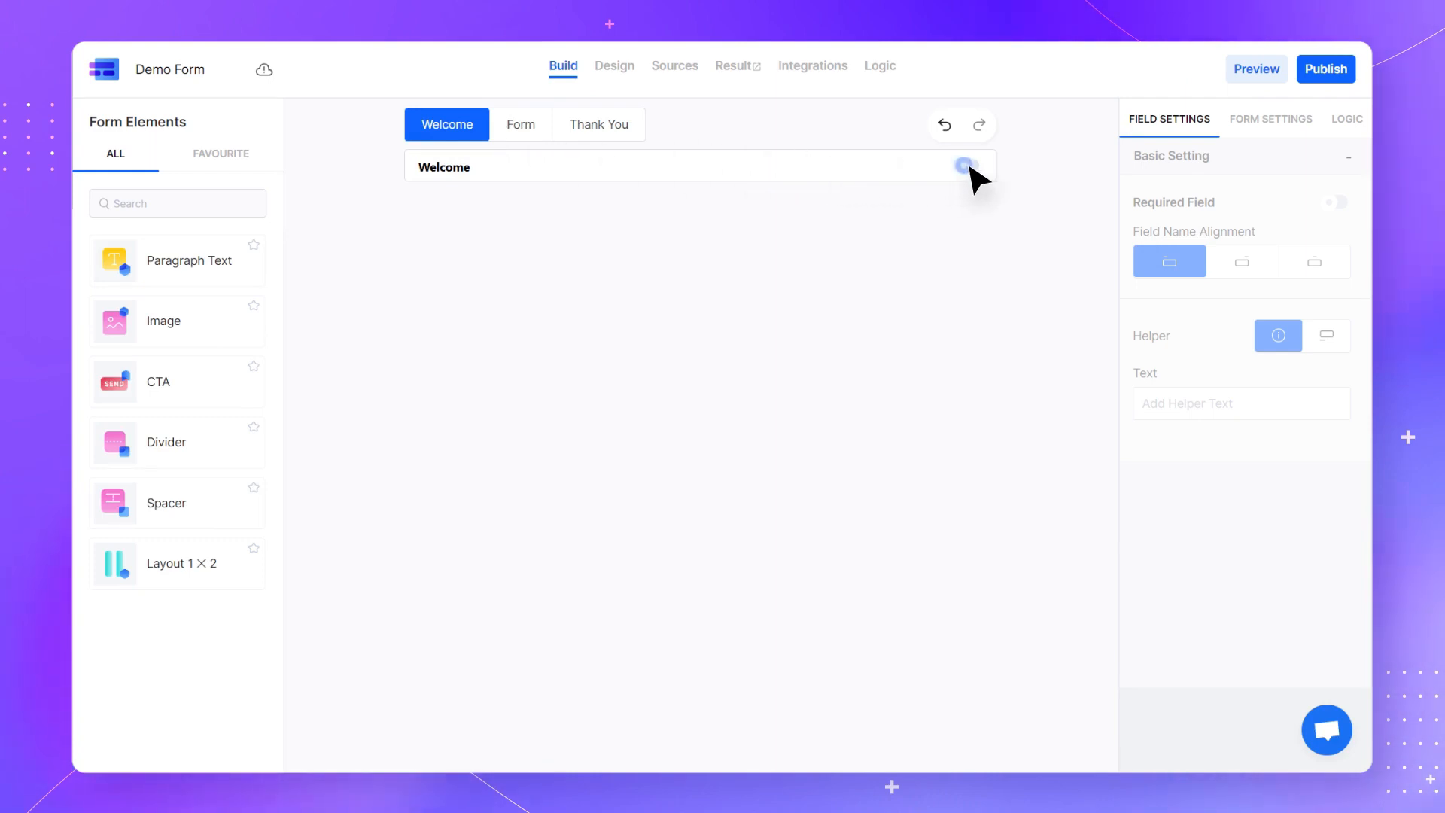
left_click(708, 212)
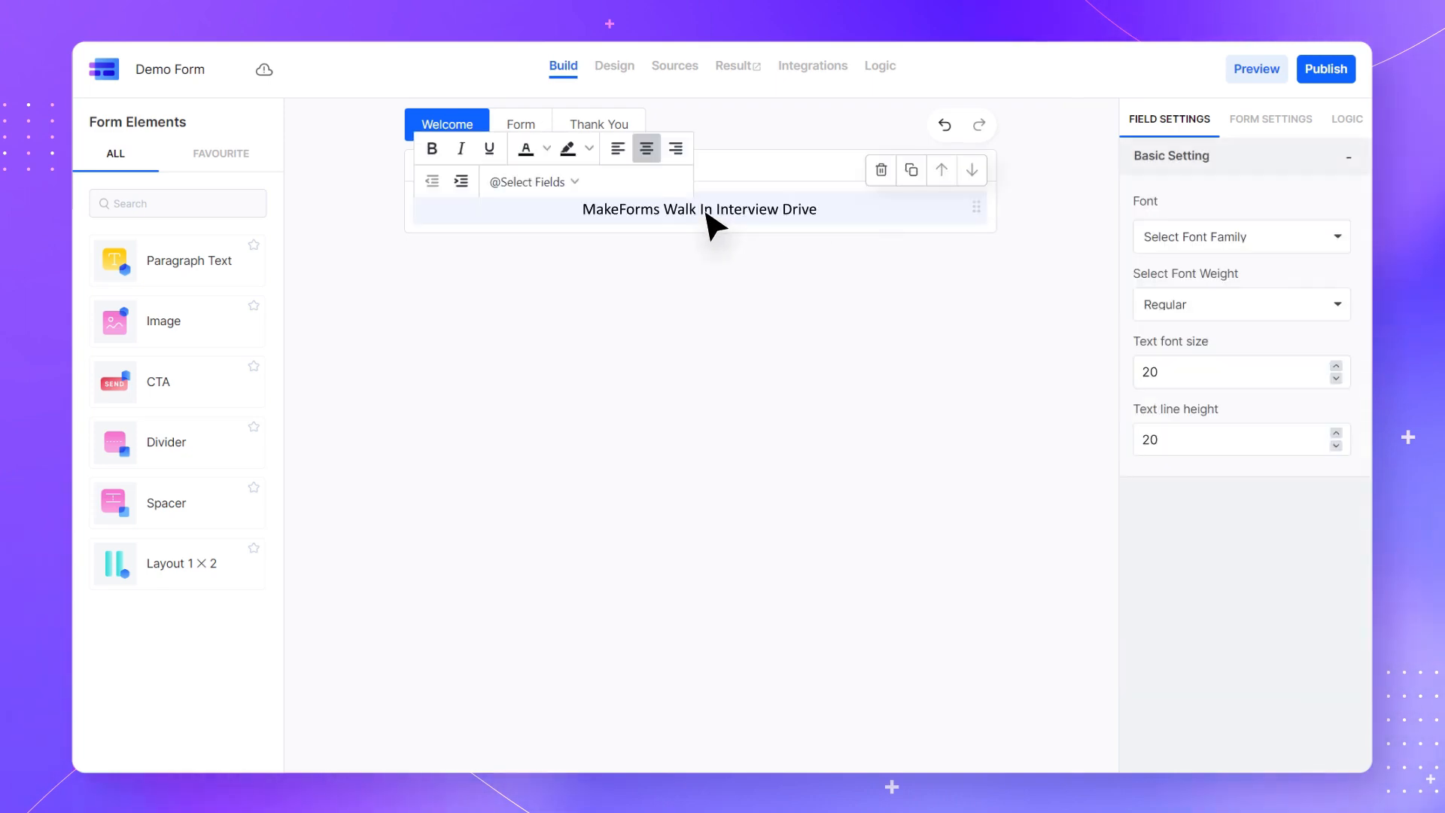
Make the heading bold, italic and purple, in Inter font with Light weight.
left_click(430, 151)
left_click(461, 150)
left_click(547, 149)
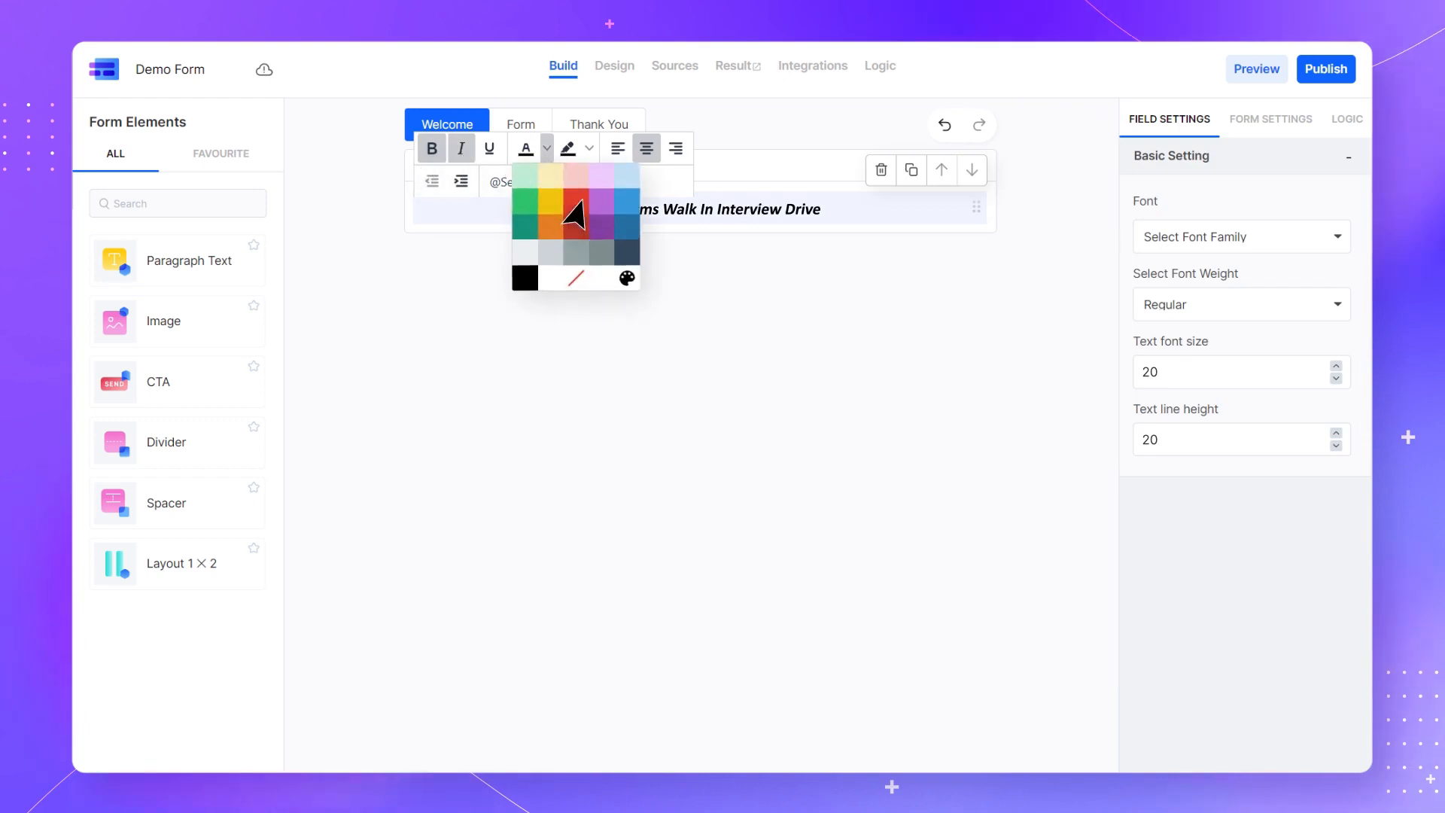
left_click(595, 230)
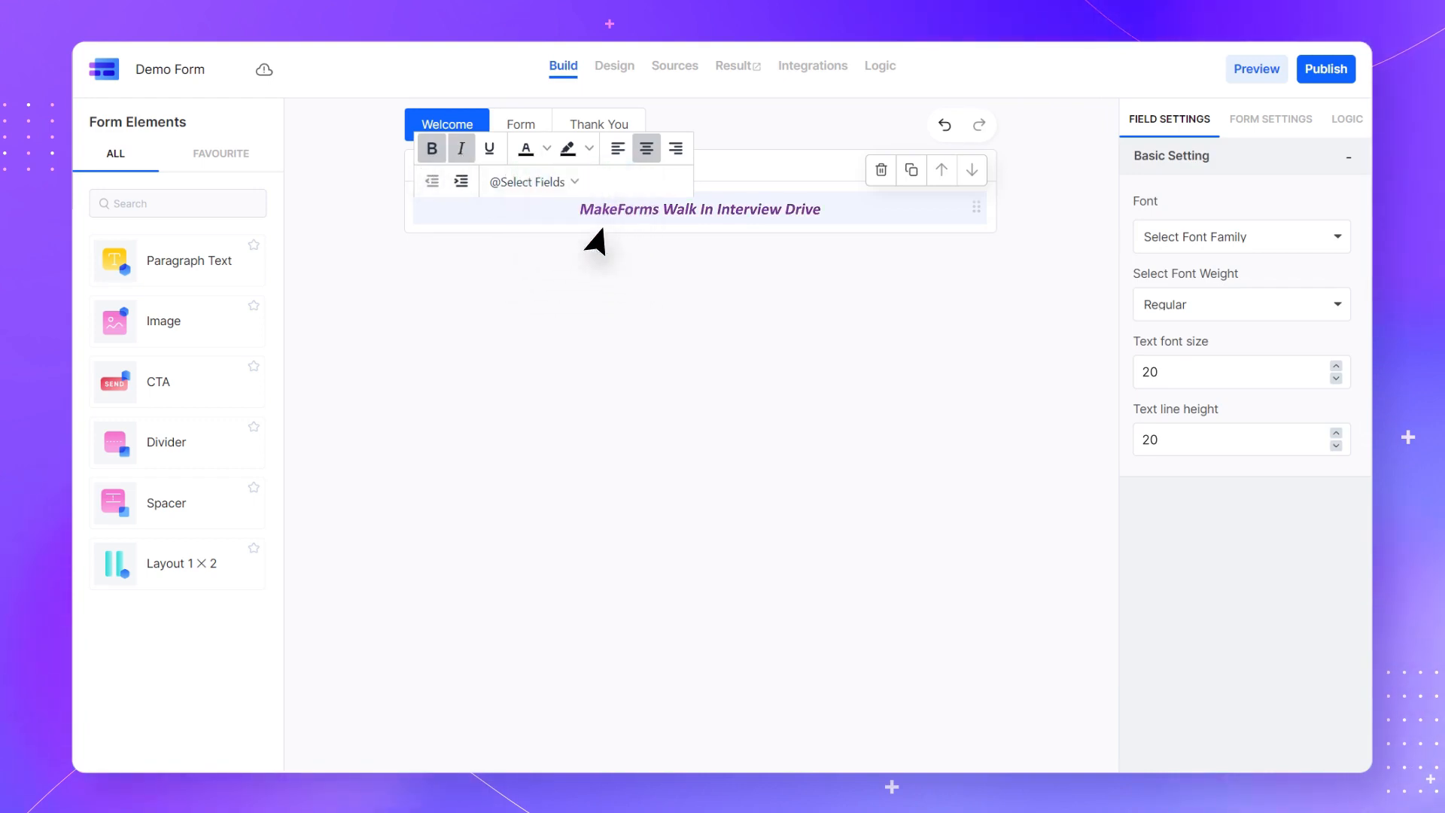
left_click(1239, 236)
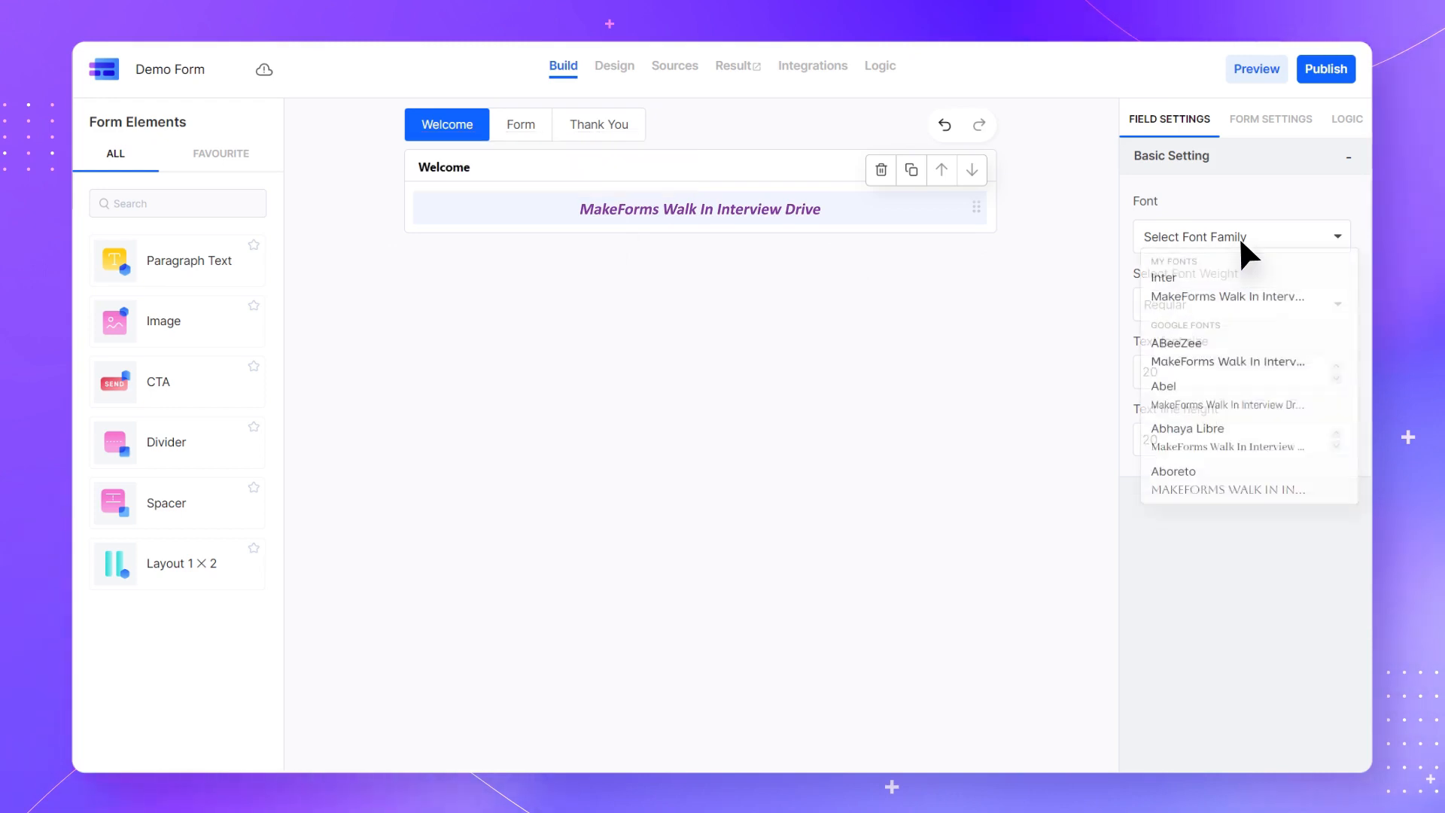
left_click(1242, 309)
left_click(1251, 320)
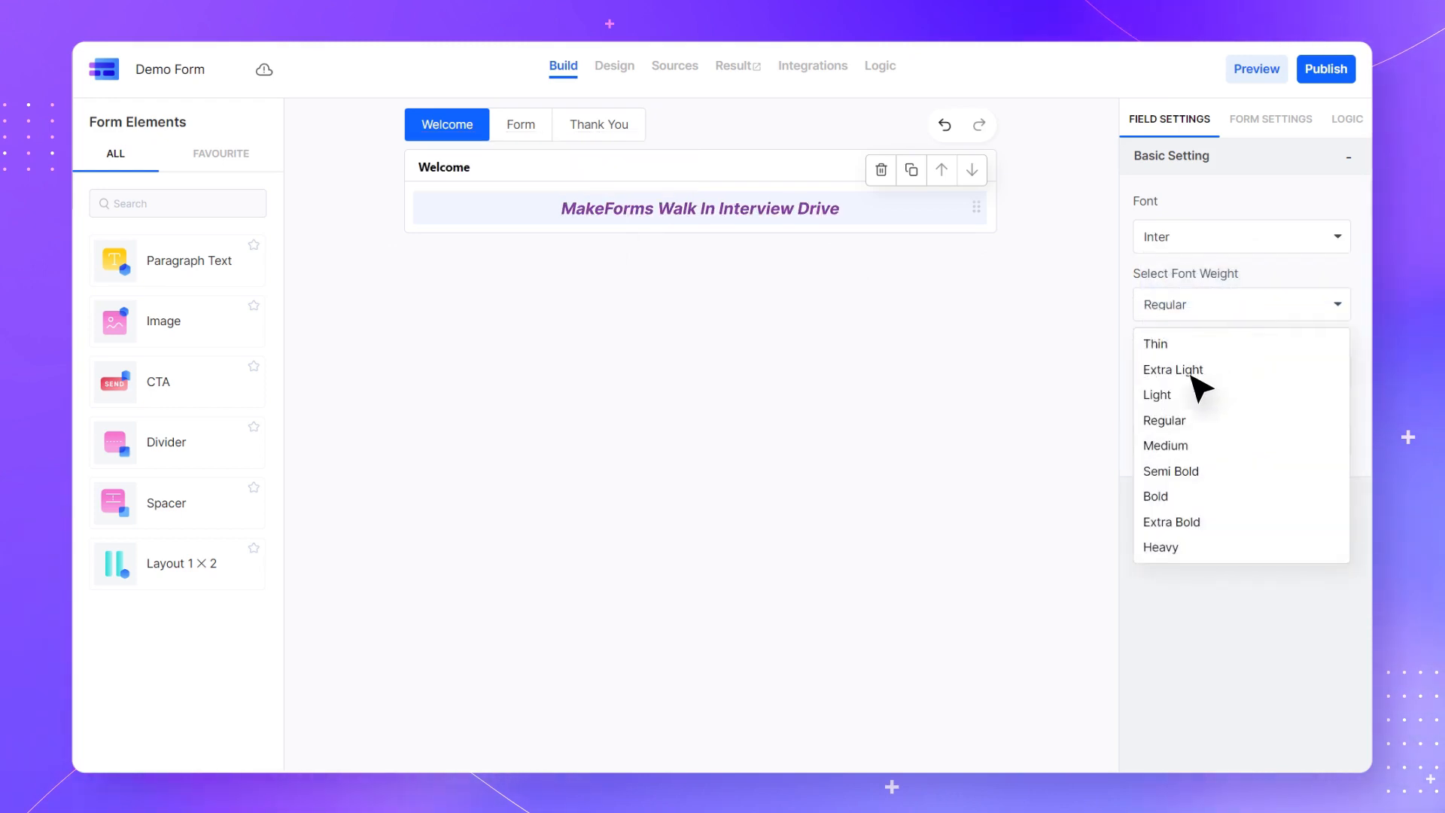
left_click(1172, 393)
Remove bold and italic, then set Extra Bold weight, font size 24 and line height 30.
left_click(706, 218)
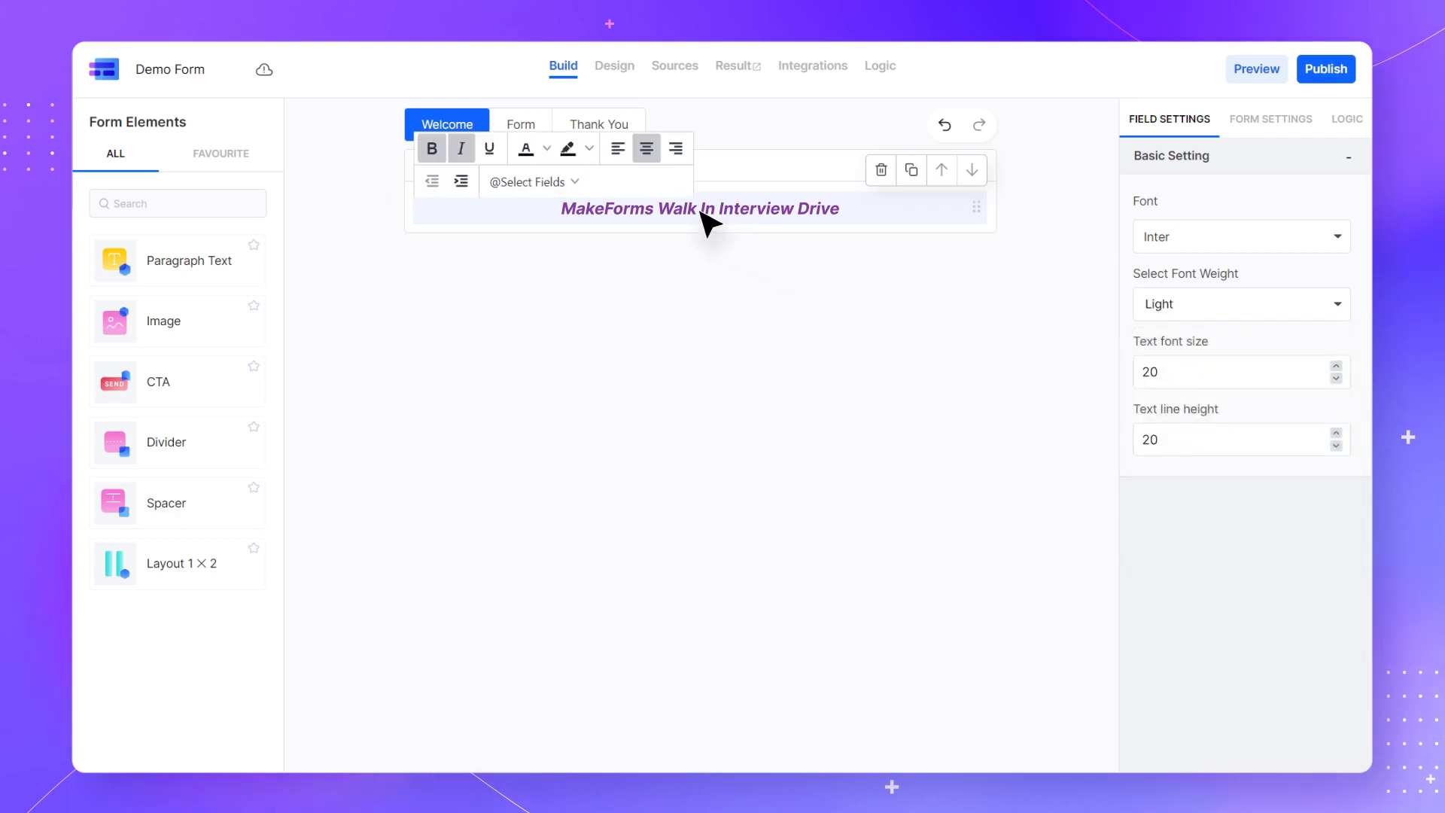
left_click(462, 152)
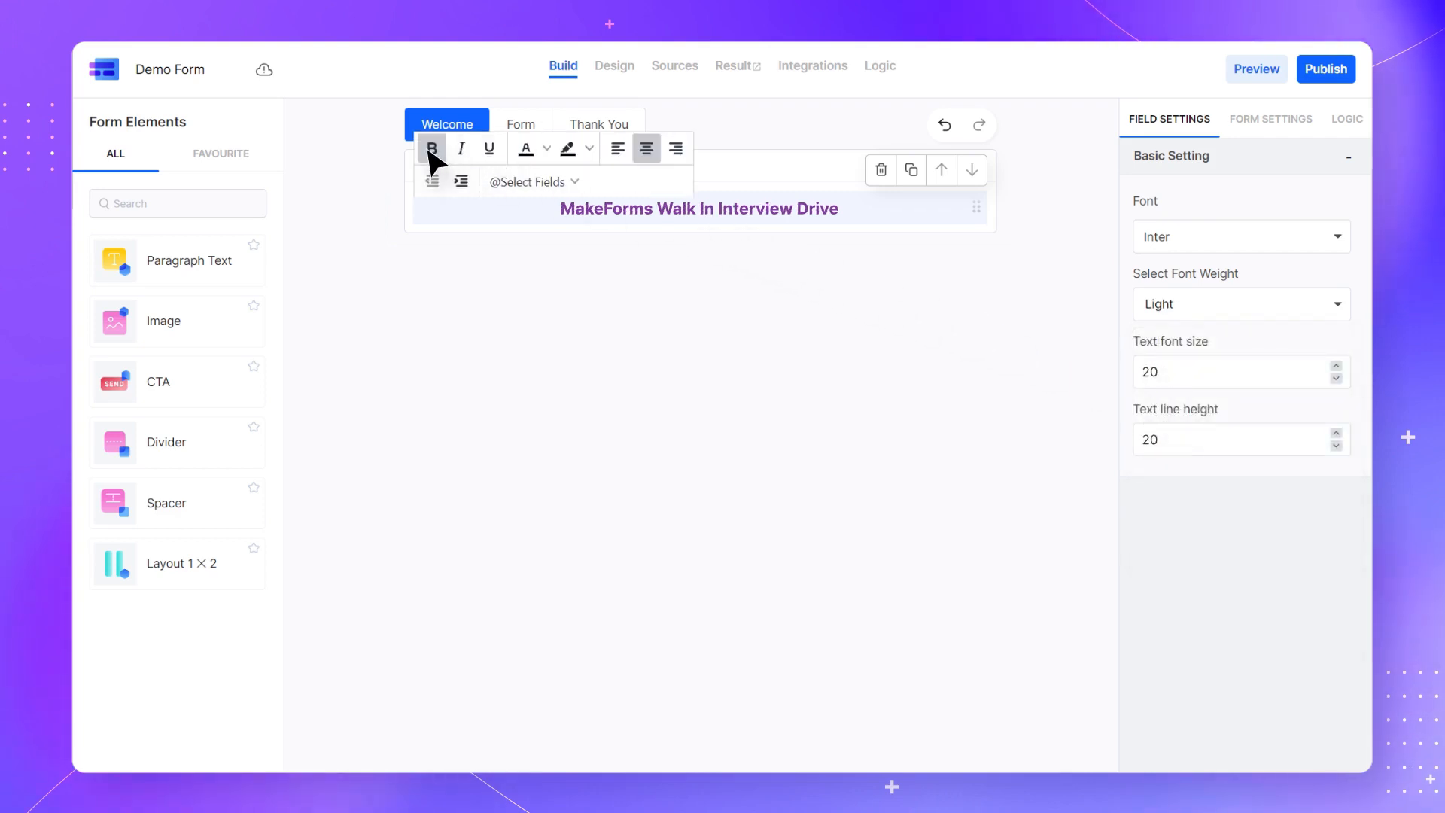
left_click(431, 151)
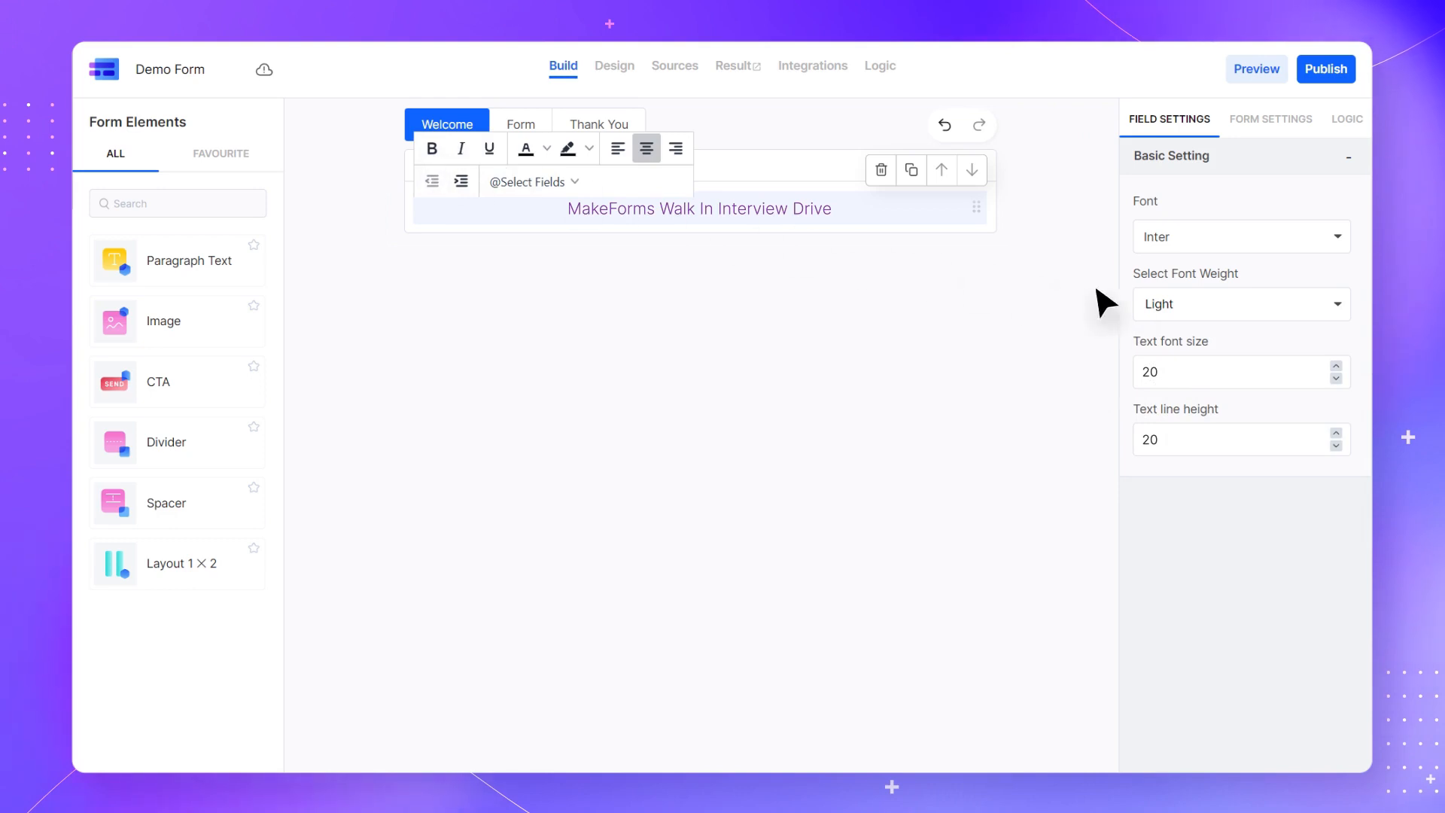
left_click(1215, 314)
left_click(1212, 518)
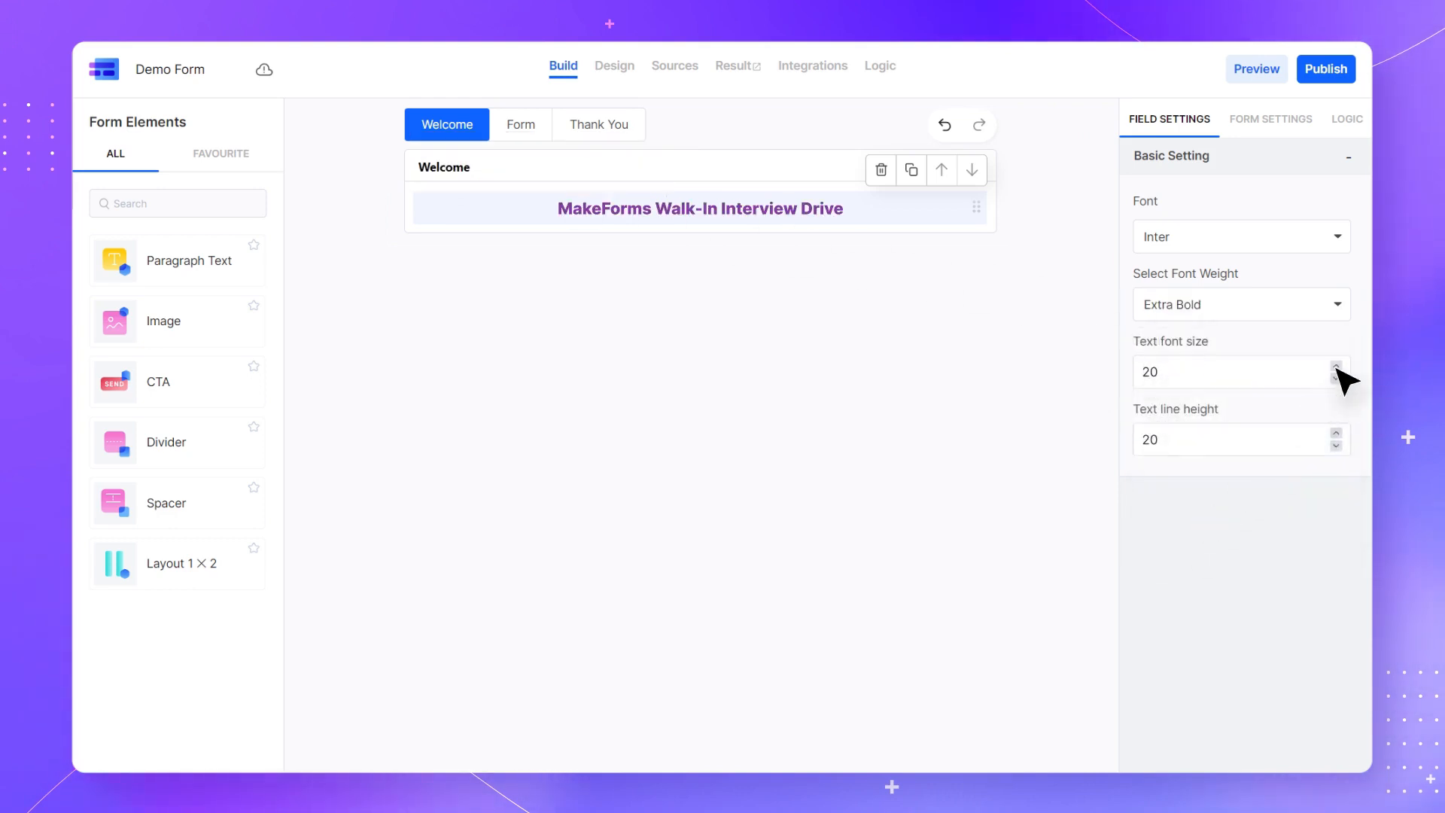
left_click(1336, 366)
left_click(1336, 366)
left_click(1337, 366)
left_click(1336, 366)
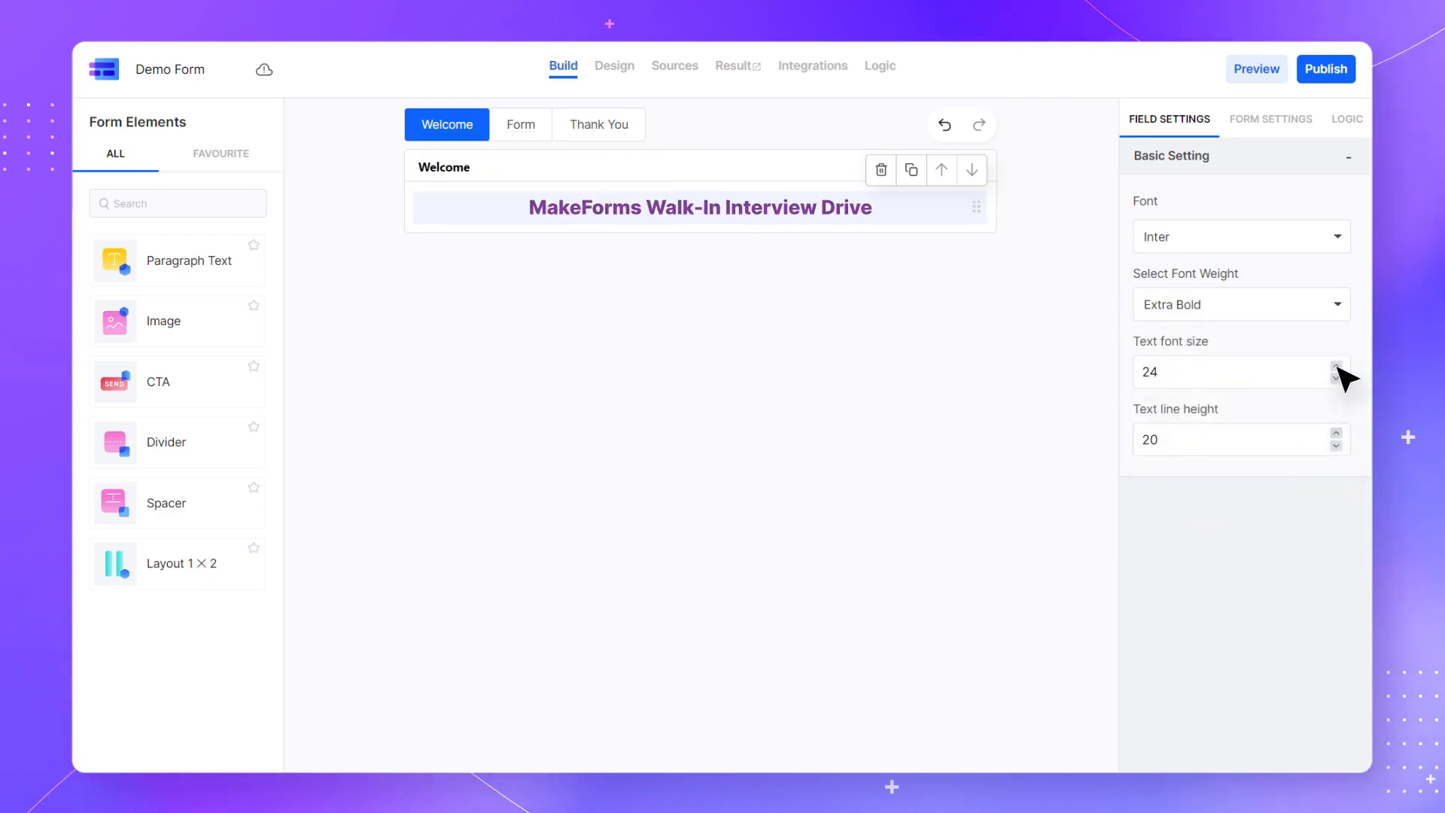
left_click(1336, 434)
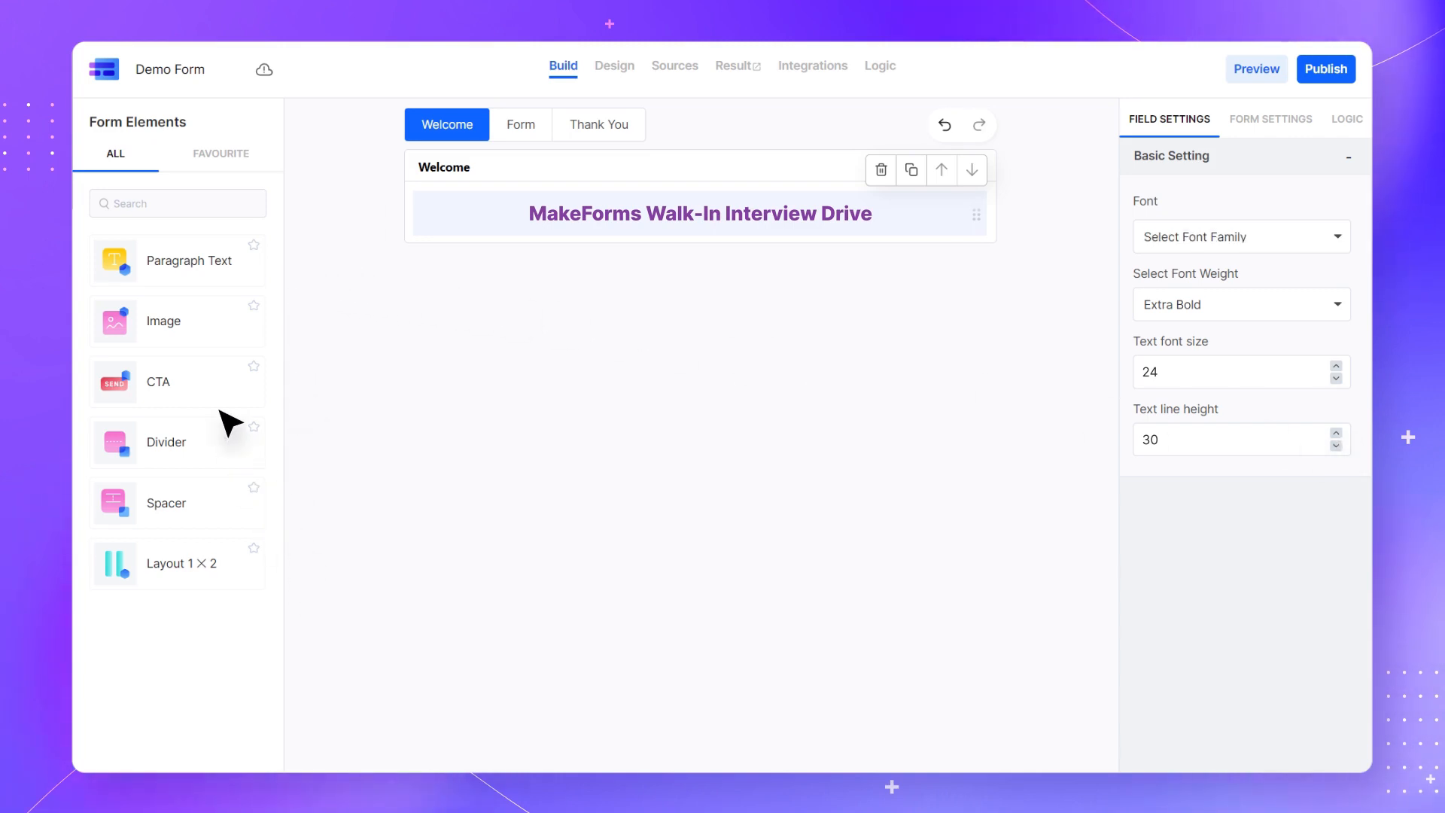
Add an image block with the uploaded logo at 15% width above the heading.
left_click_drag(188, 341, 664, 204)
left_click(1239, 276)
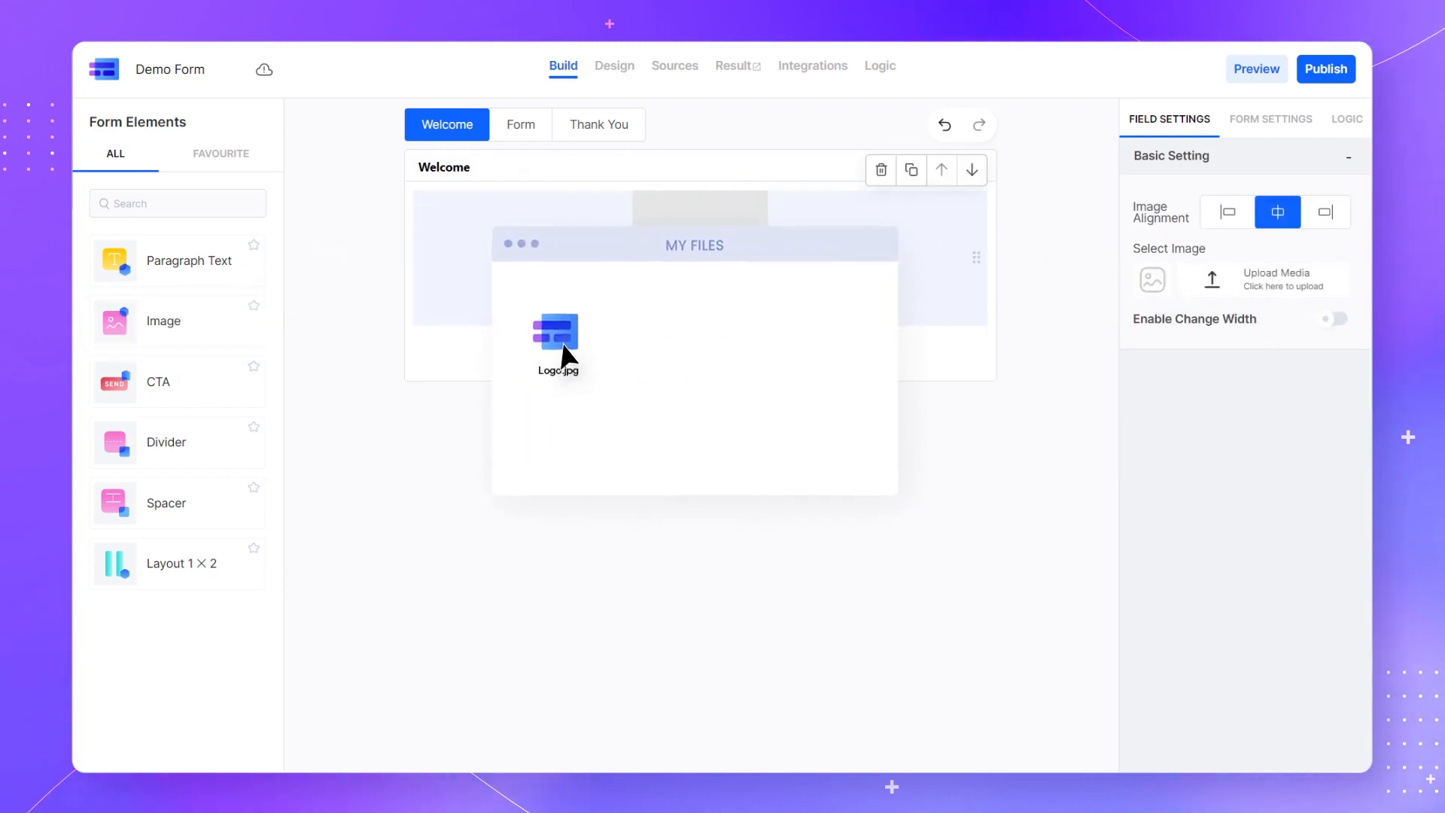
left_click(566, 360)
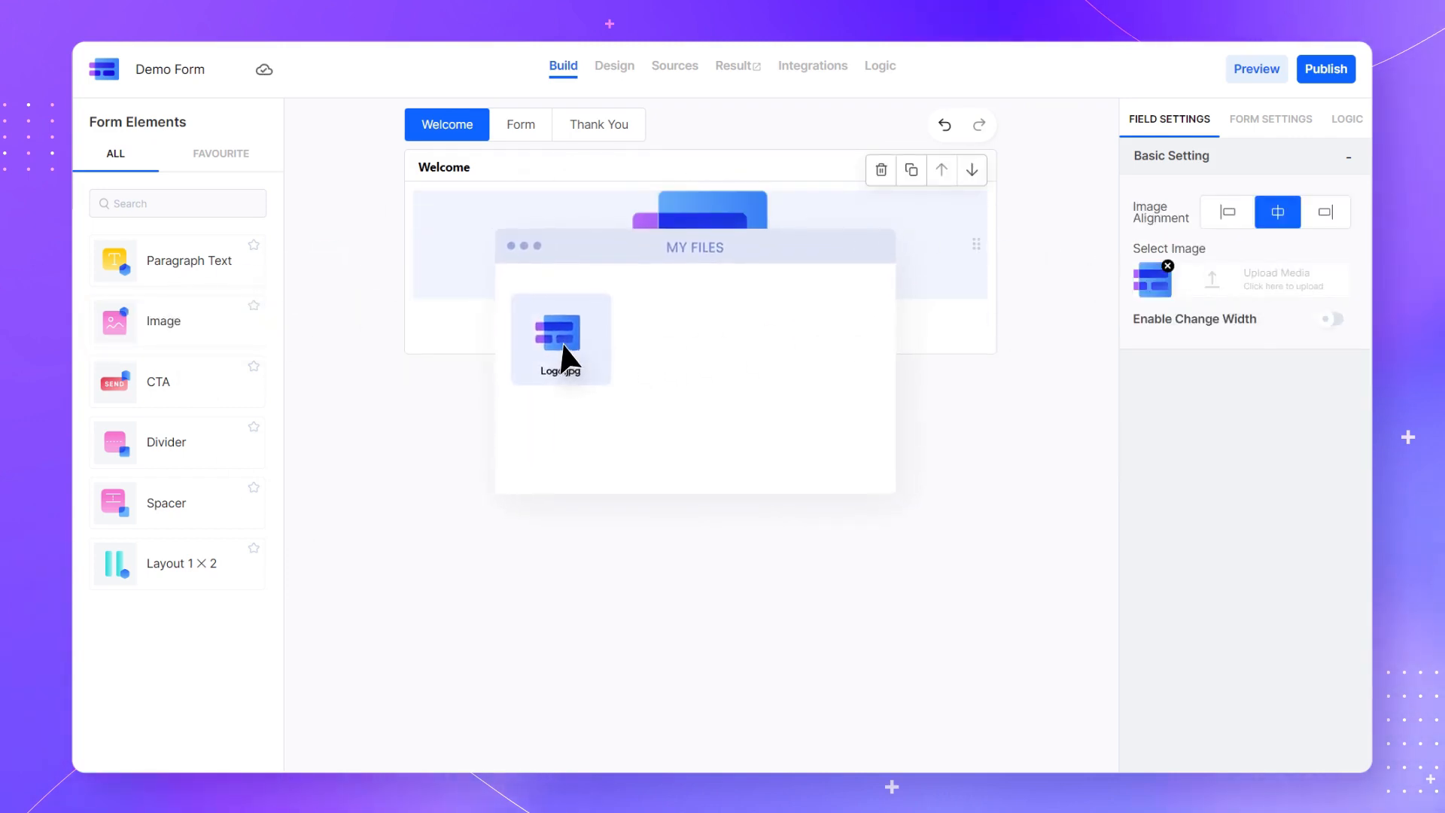
left_click(1332, 319)
left_click(1337, 384)
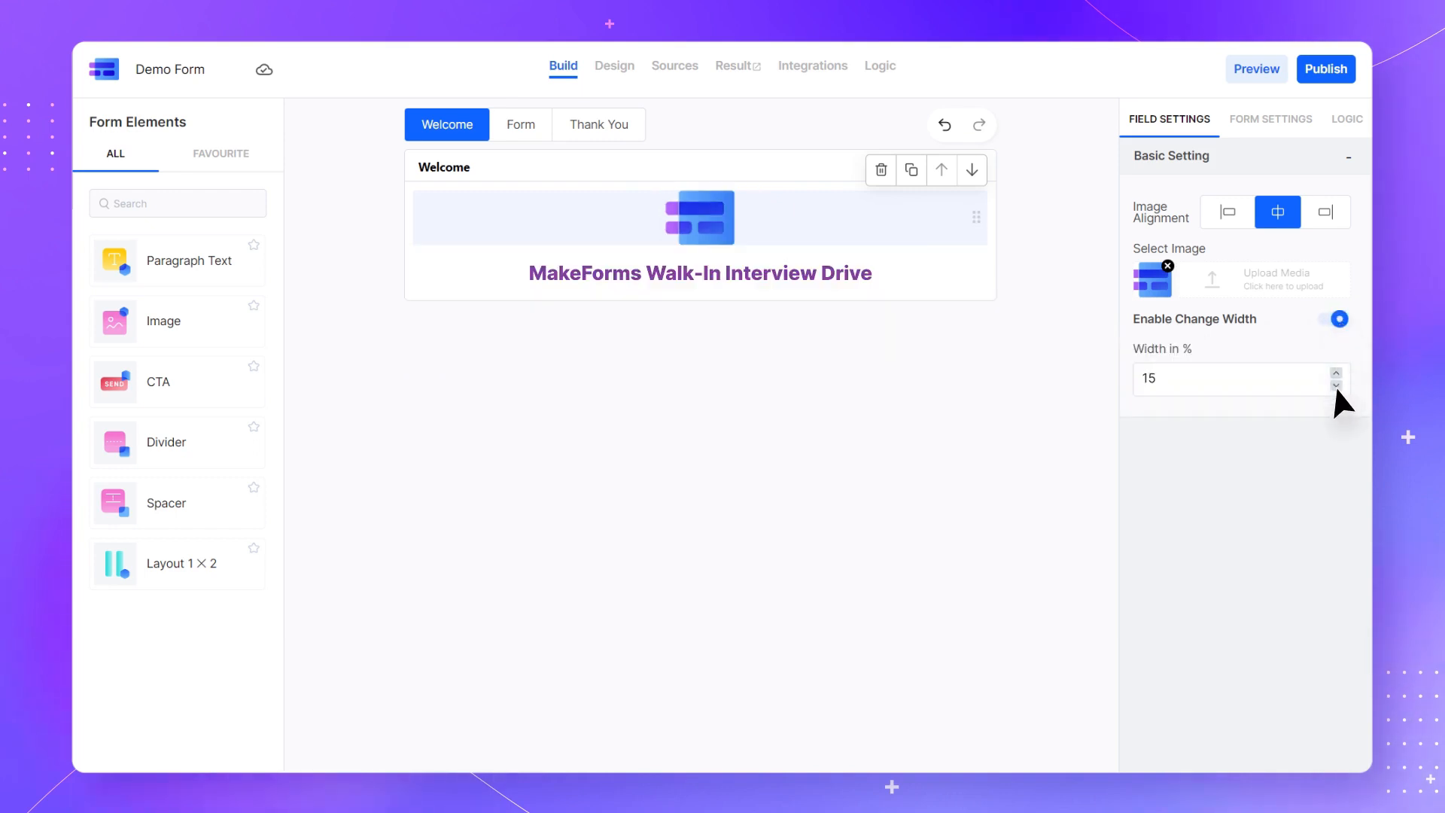
Insert a dotted, light blue divider between the logo and the title.
left_click_drag(447, 348, 689, 259)
left_click(1289, 240)
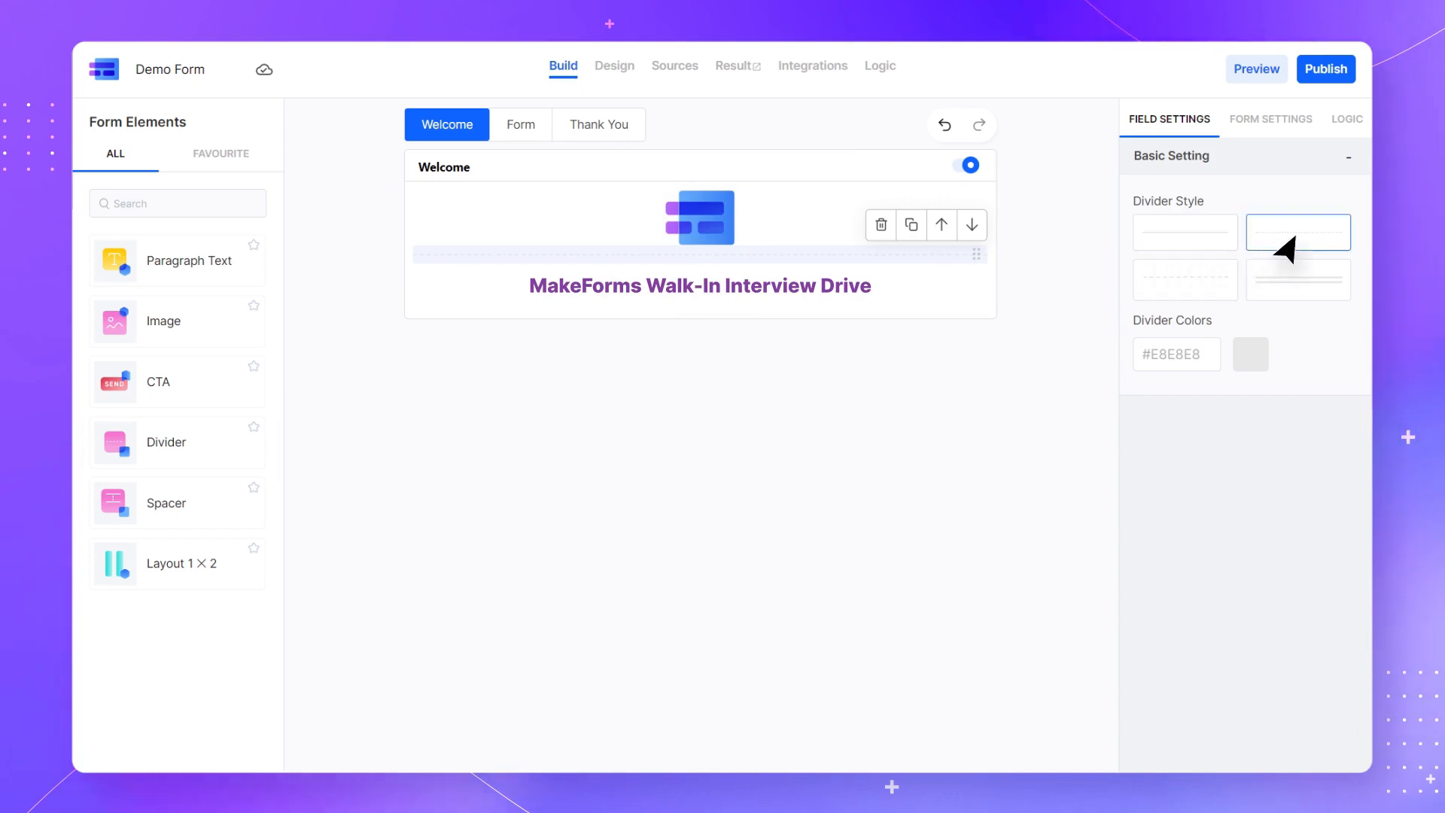
left_click(1251, 354)
left_click(1075, 393)
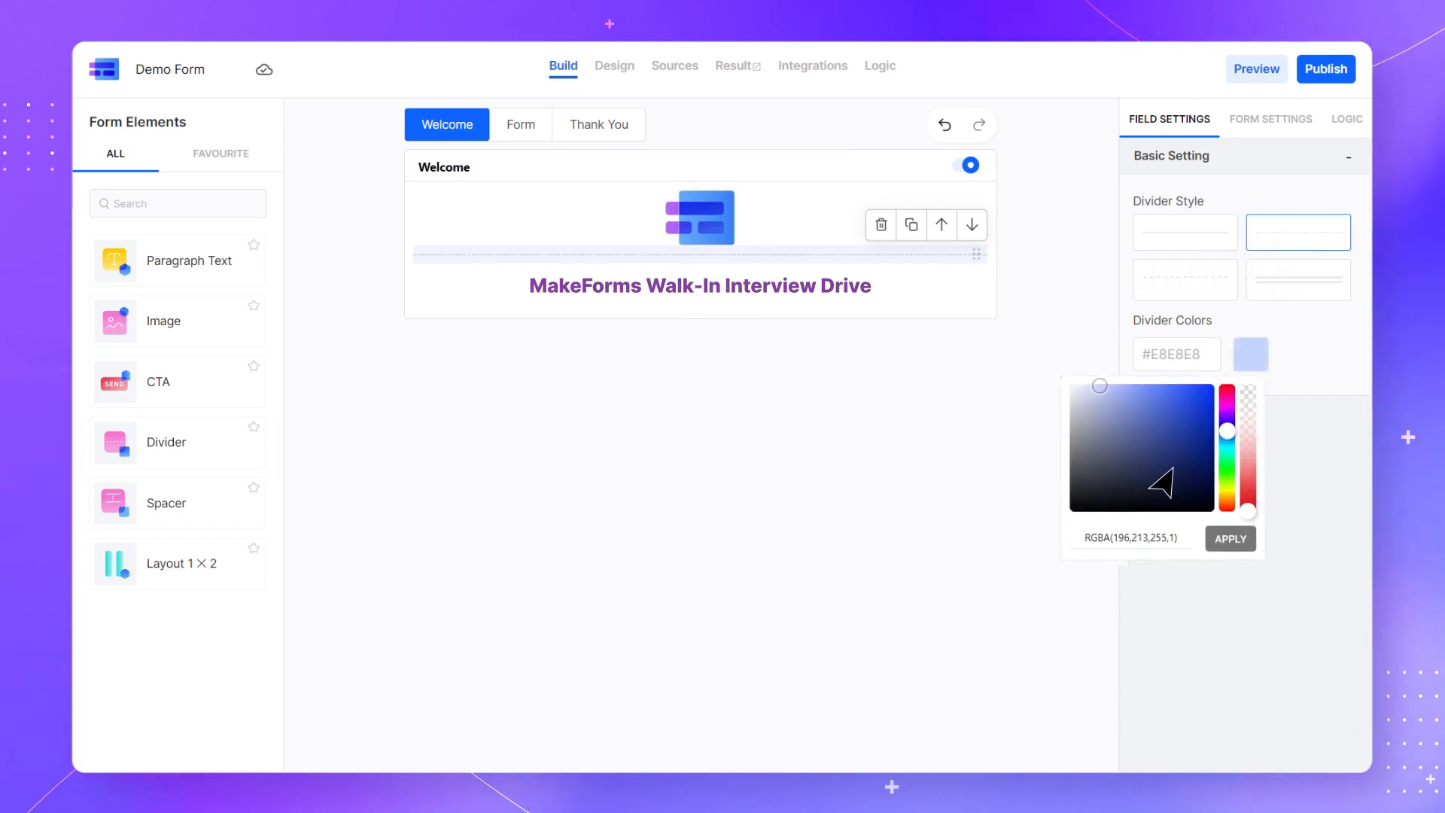
left_click(1229, 540)
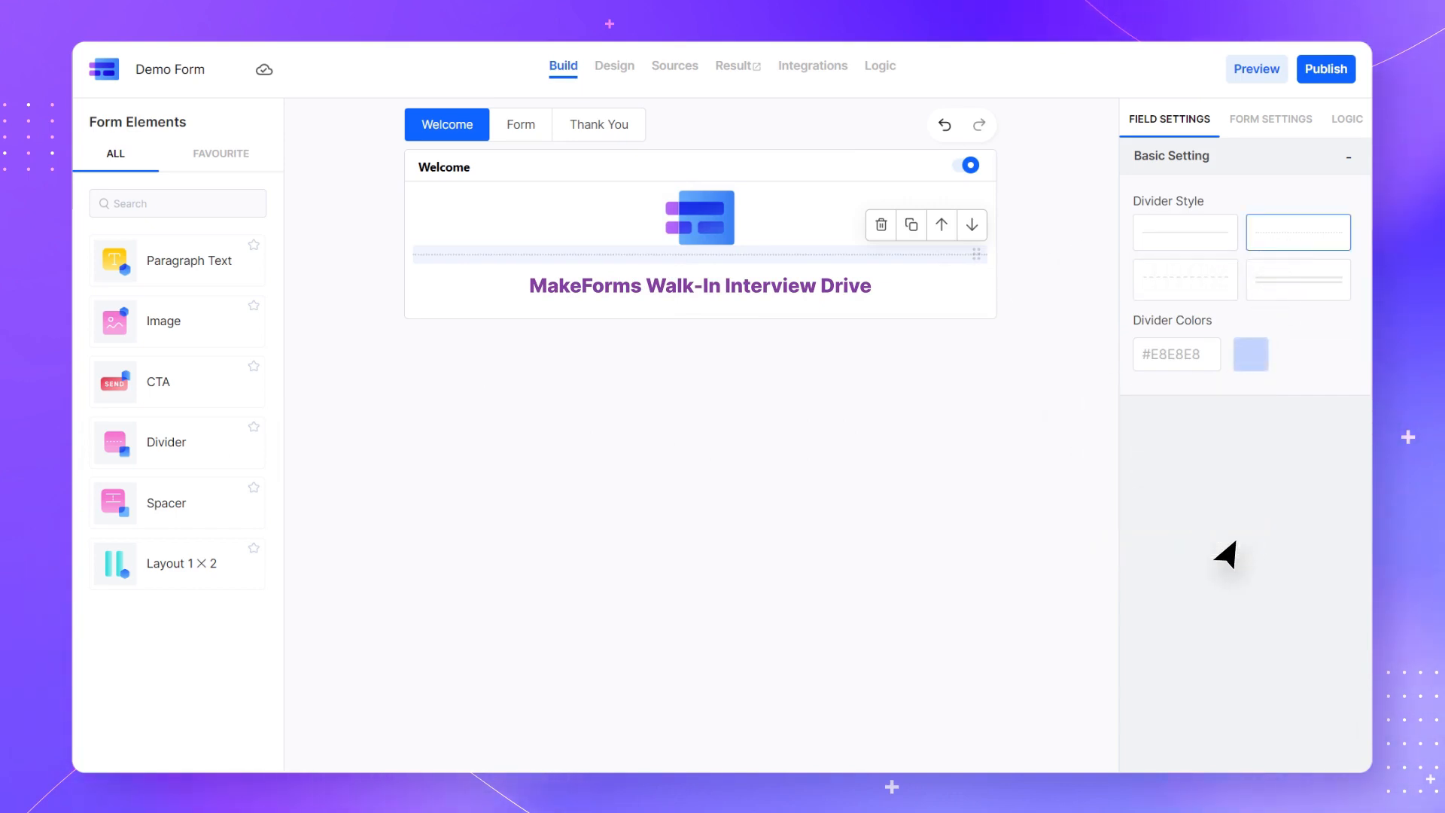
Add a small spacer and a paragraph text block below the title, then return to the Form page.
left_click(201, 515)
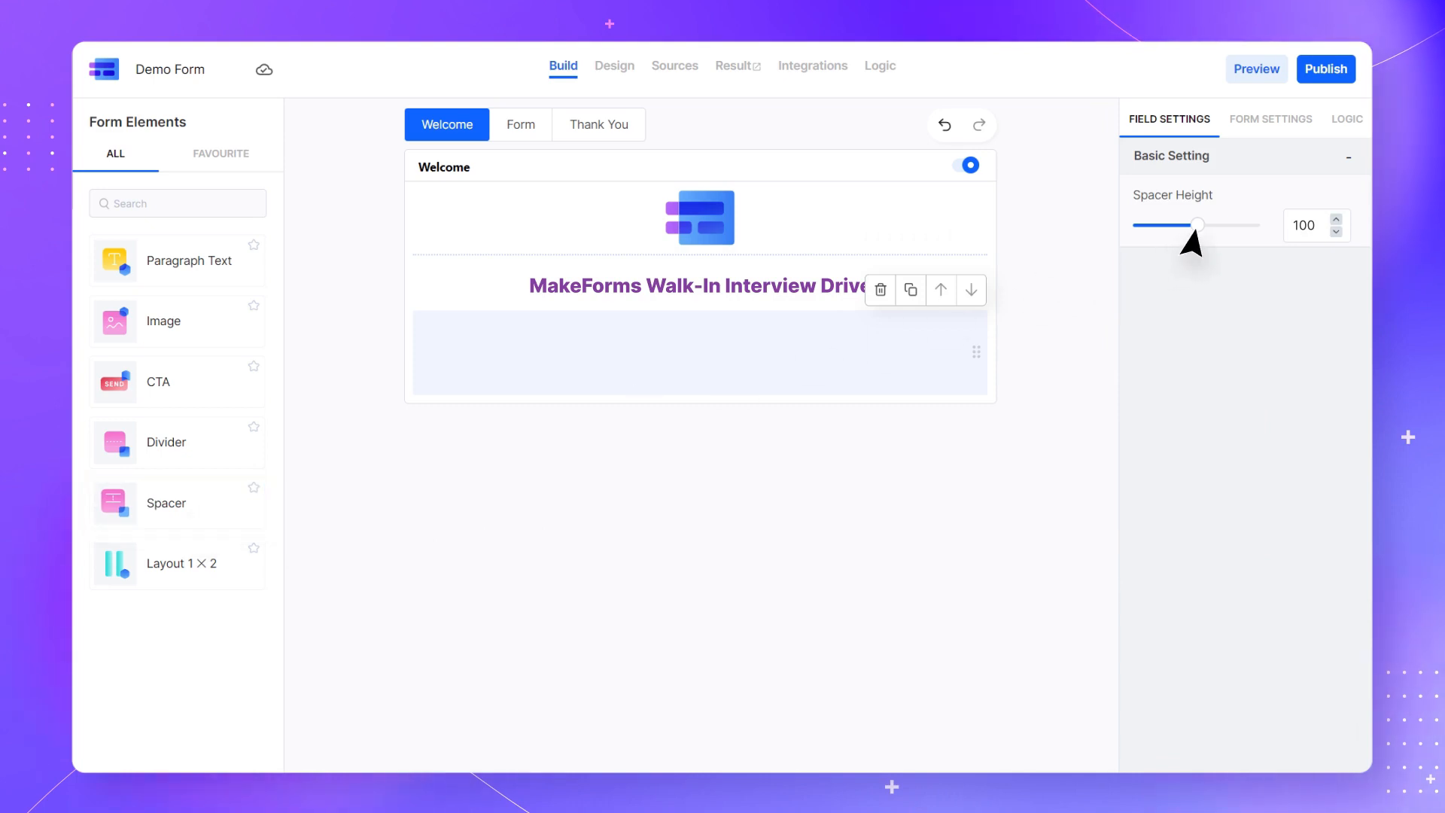
left_click_drag(1198, 225, 1140, 231)
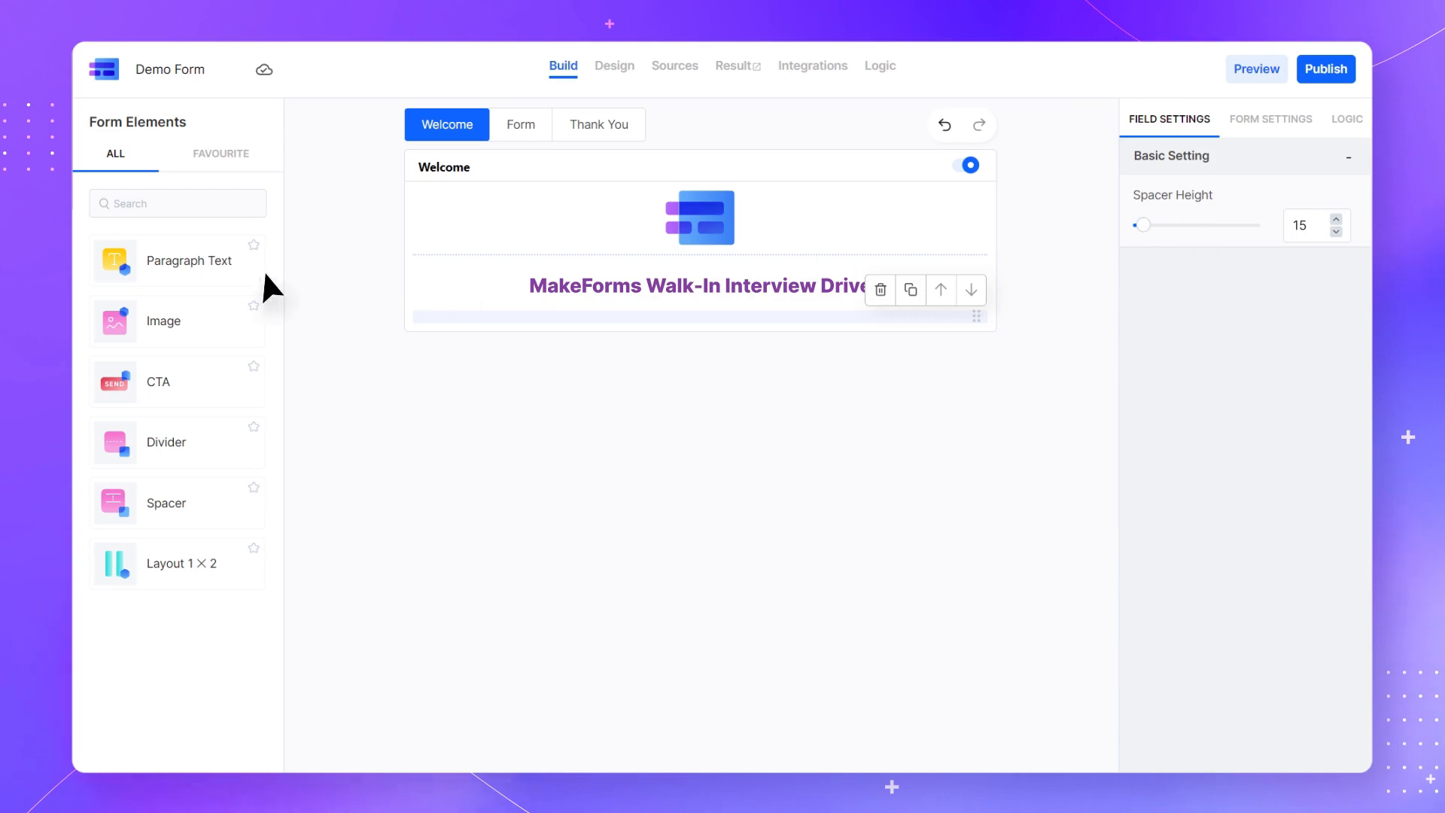
left_click(205, 268)
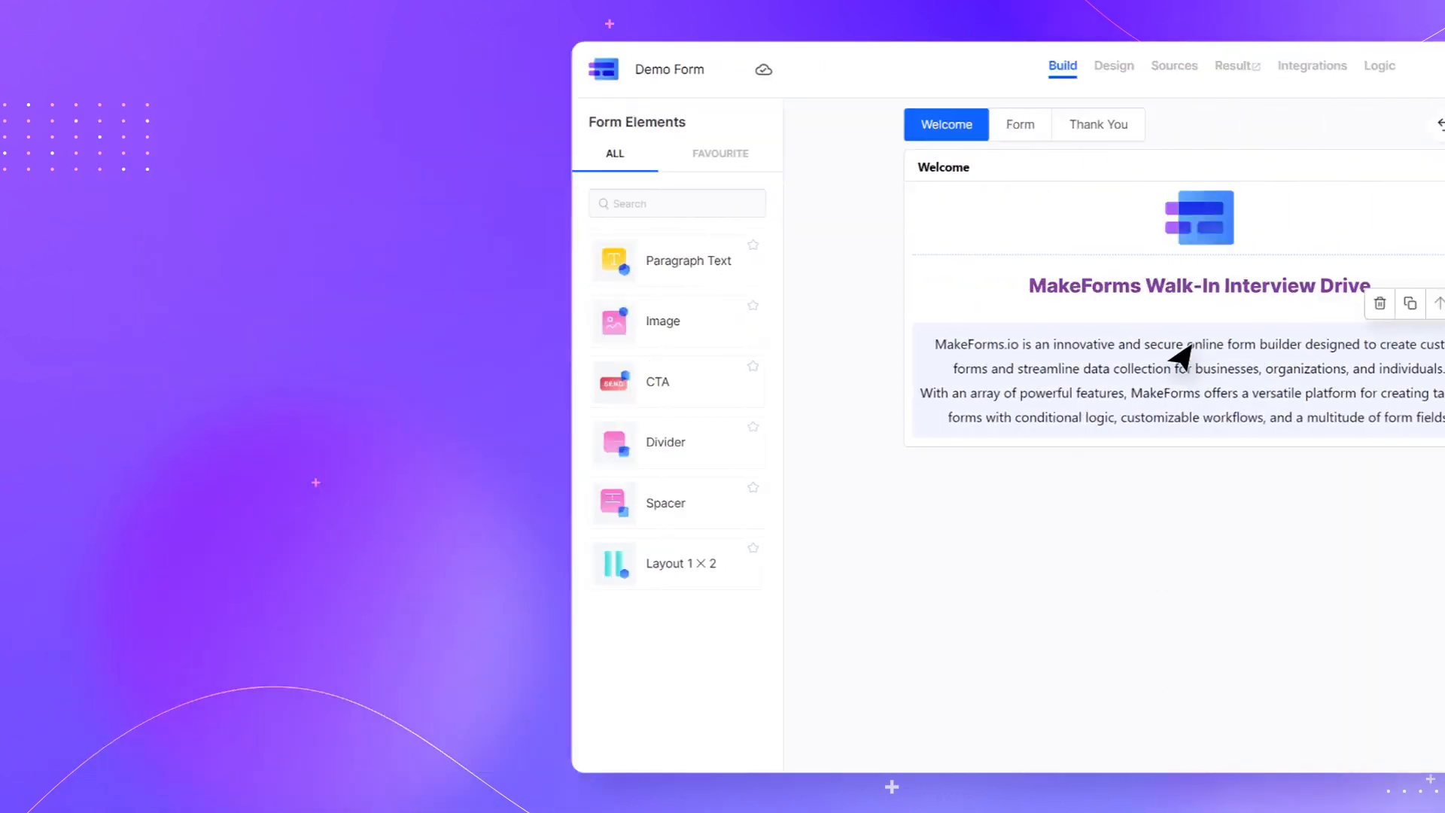
left_click(521, 125)
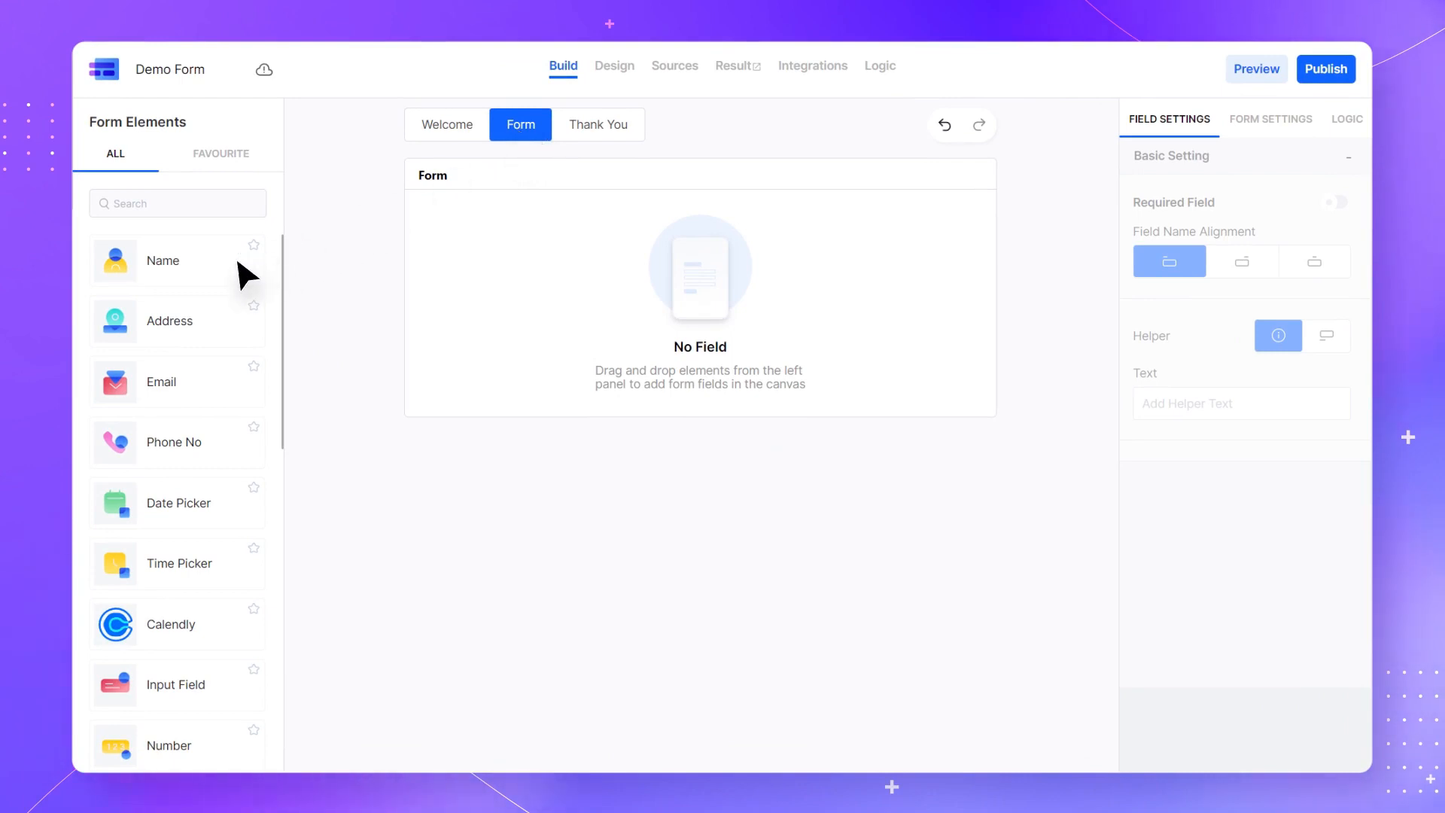
left_click(214, 271)
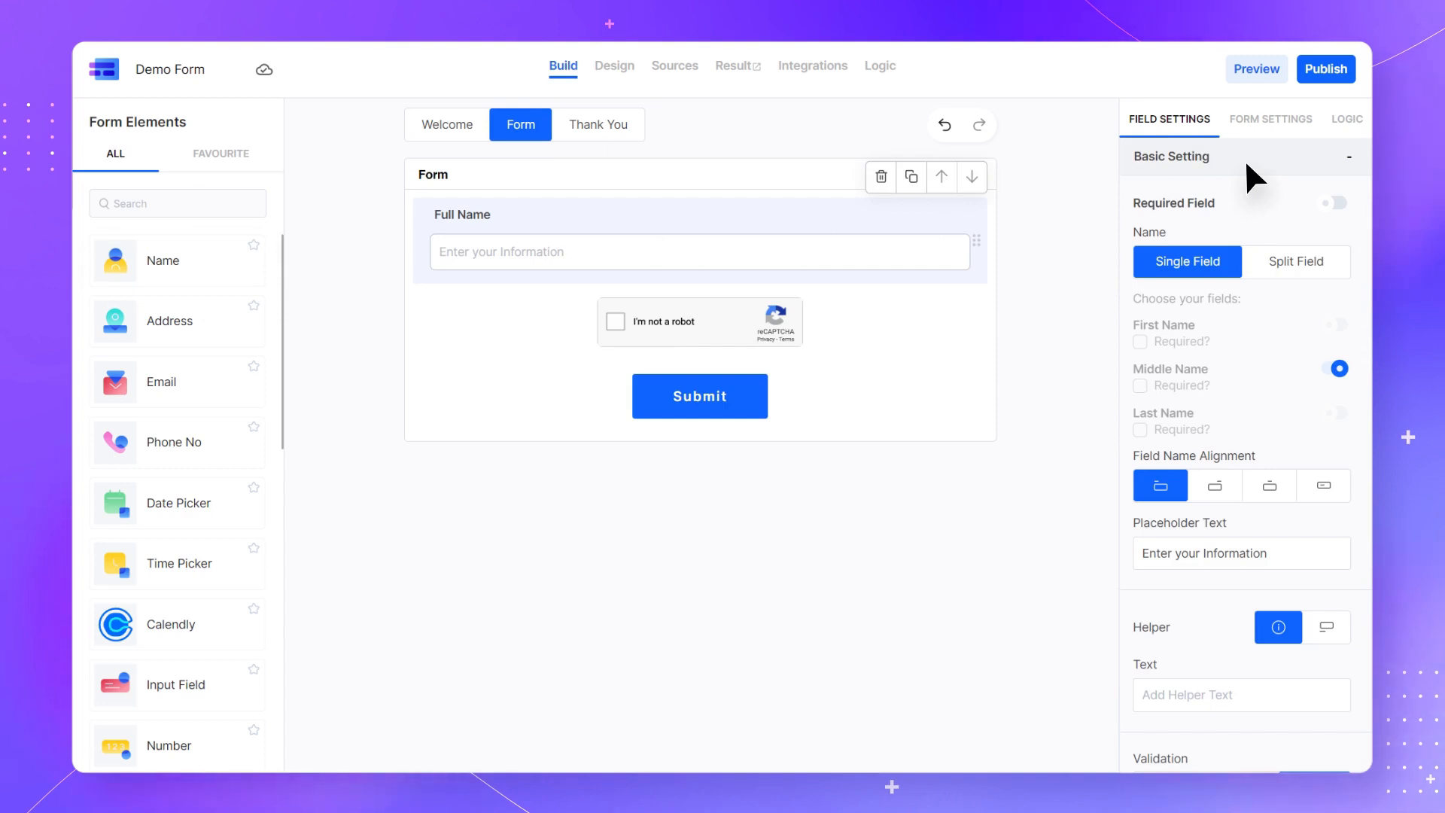
left_click(1338, 203)
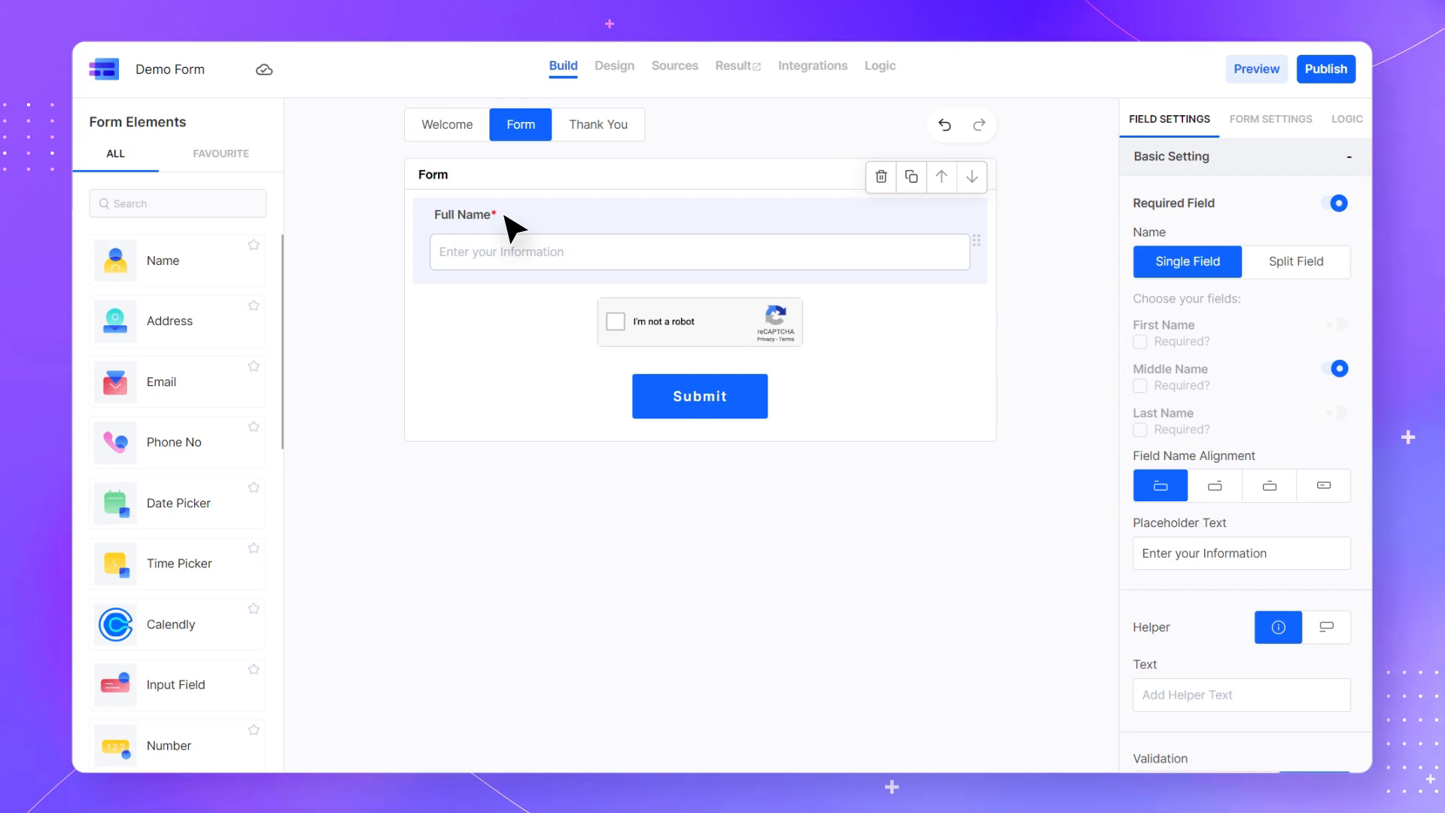
left_click(1288, 271)
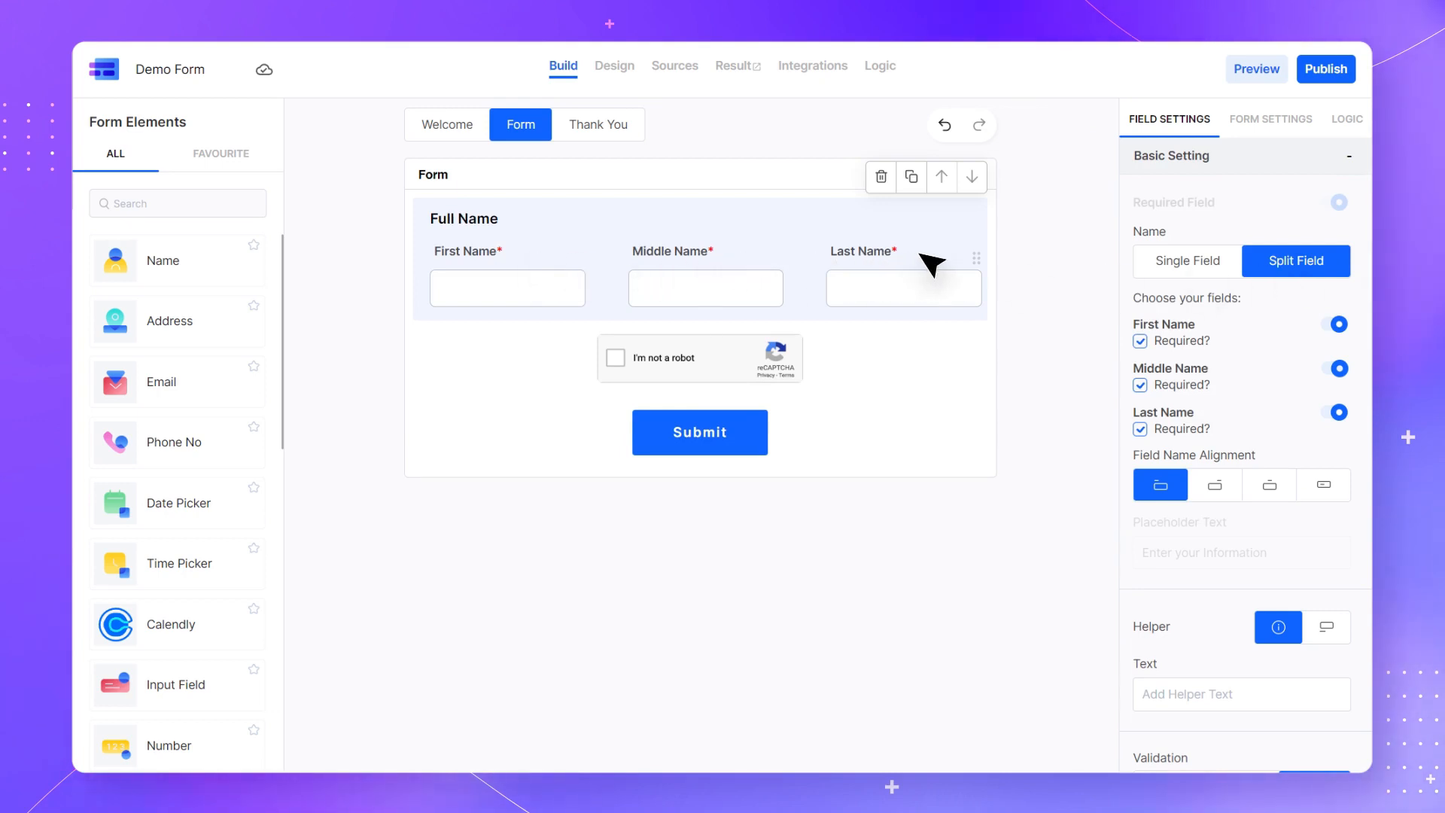
left_click(1330, 368)
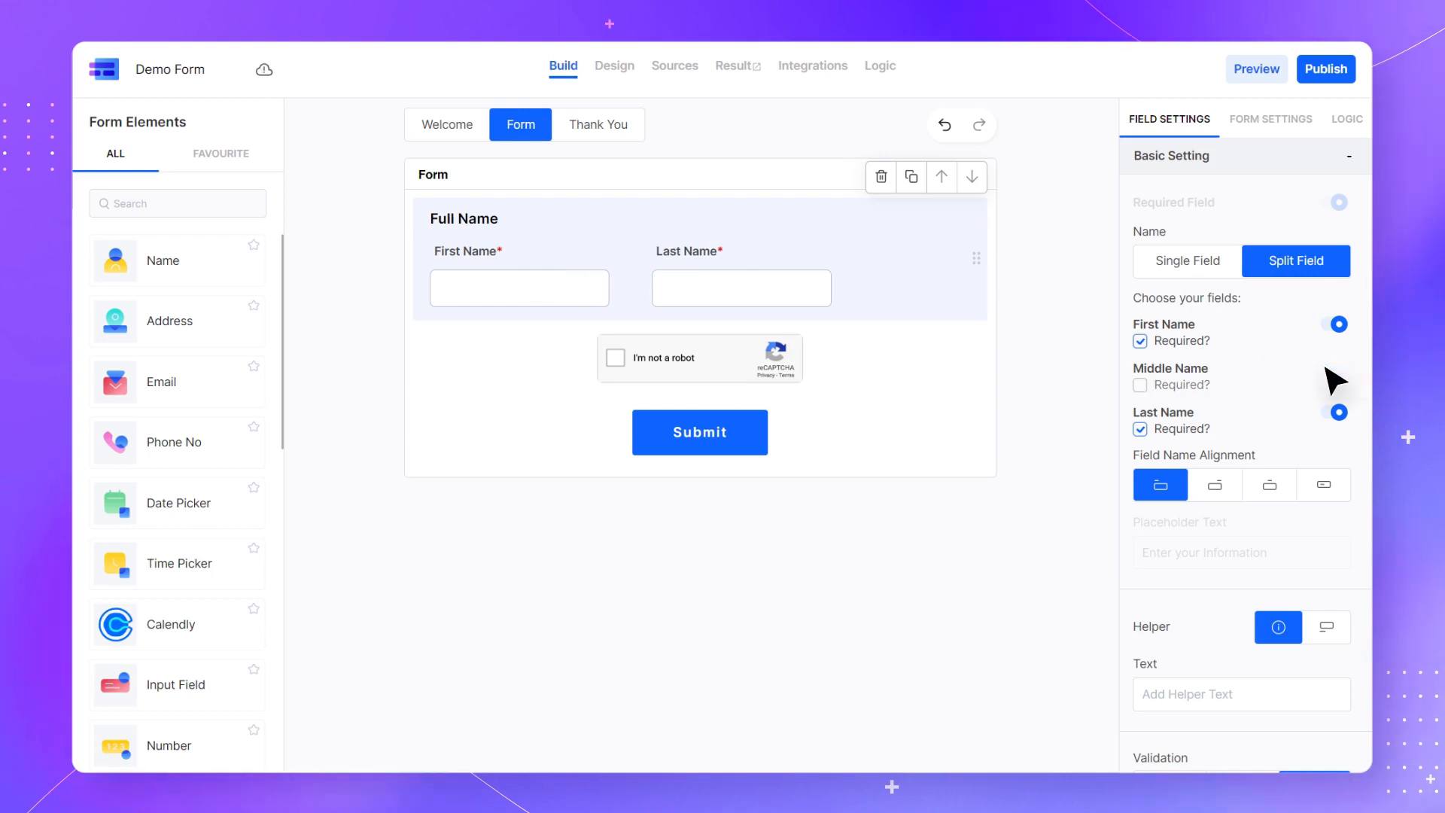
left_click(1188, 264)
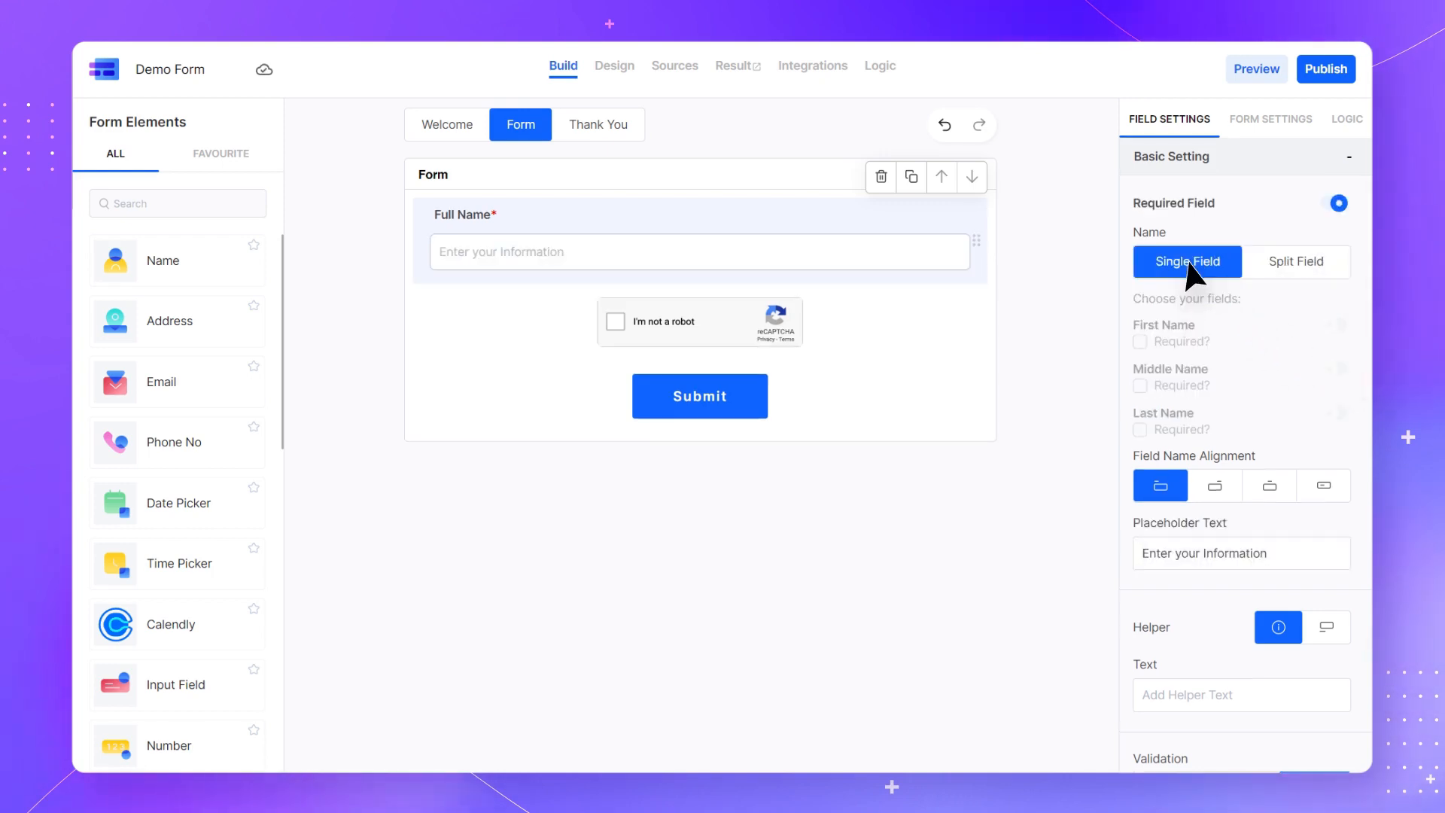
Try right, centred and inside label alignments, then keep the label above the input.
left_click(1213, 486)
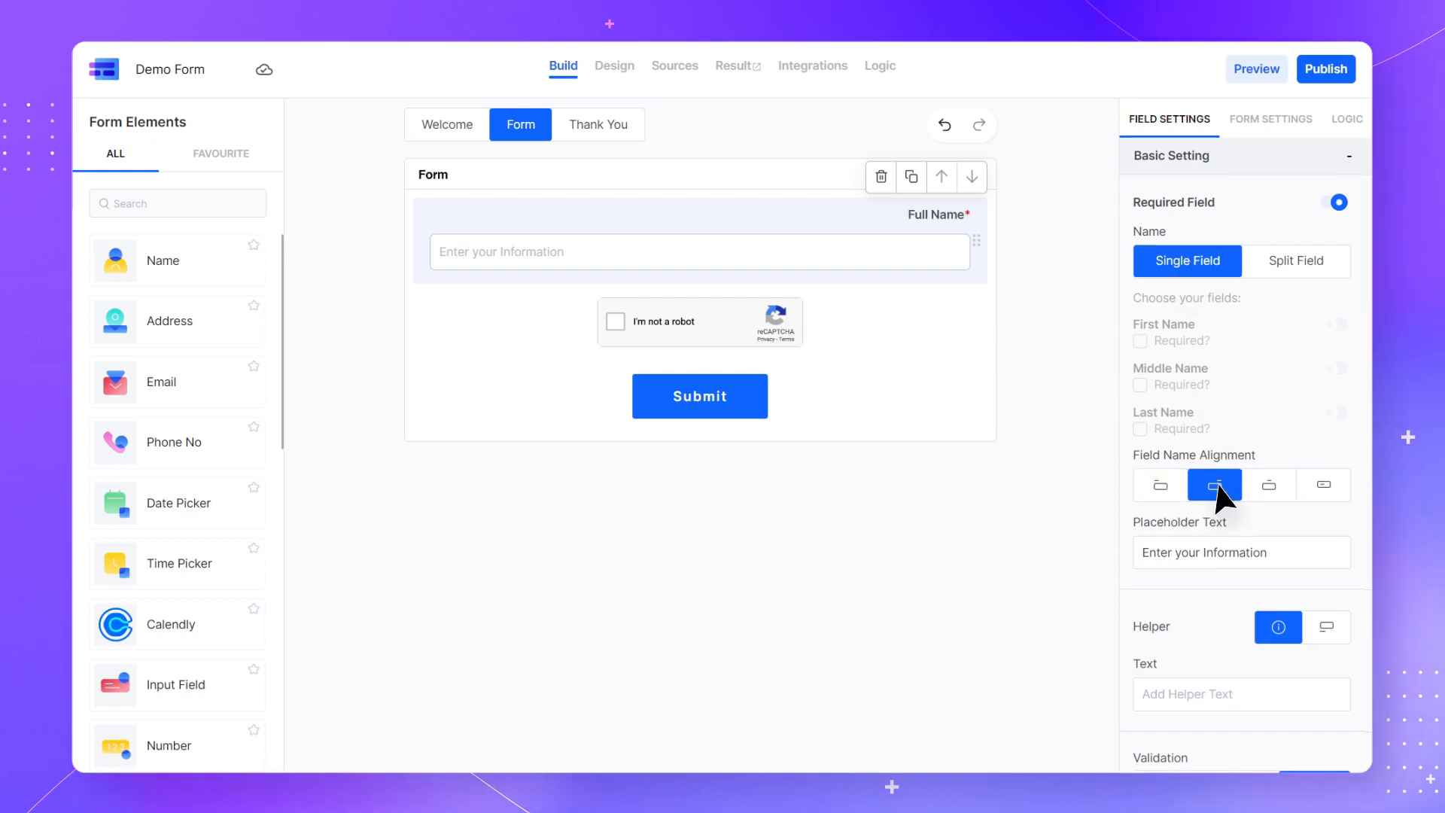
left_click(1273, 486)
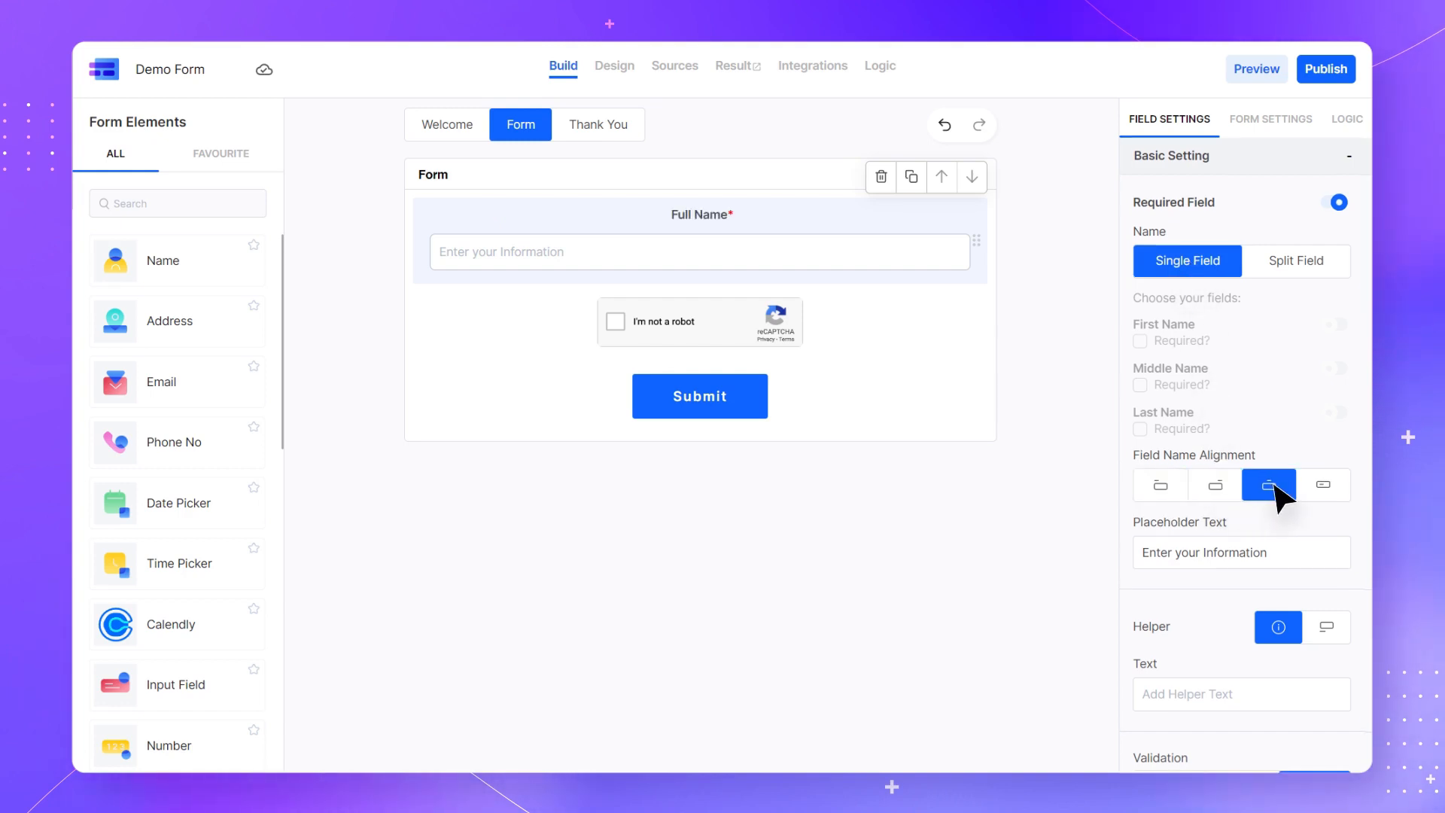
left_click(1331, 488)
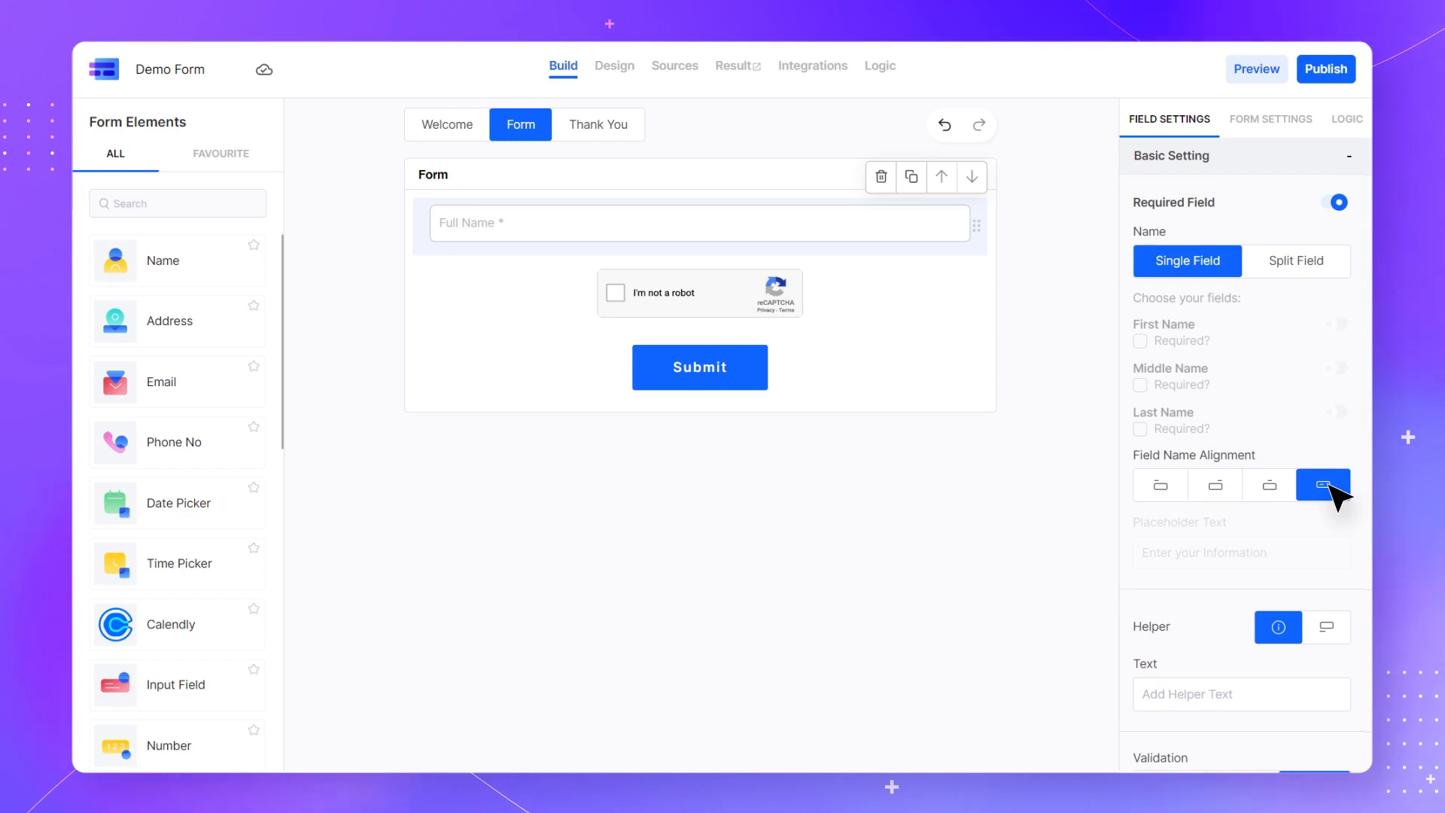
left_click(1162, 489)
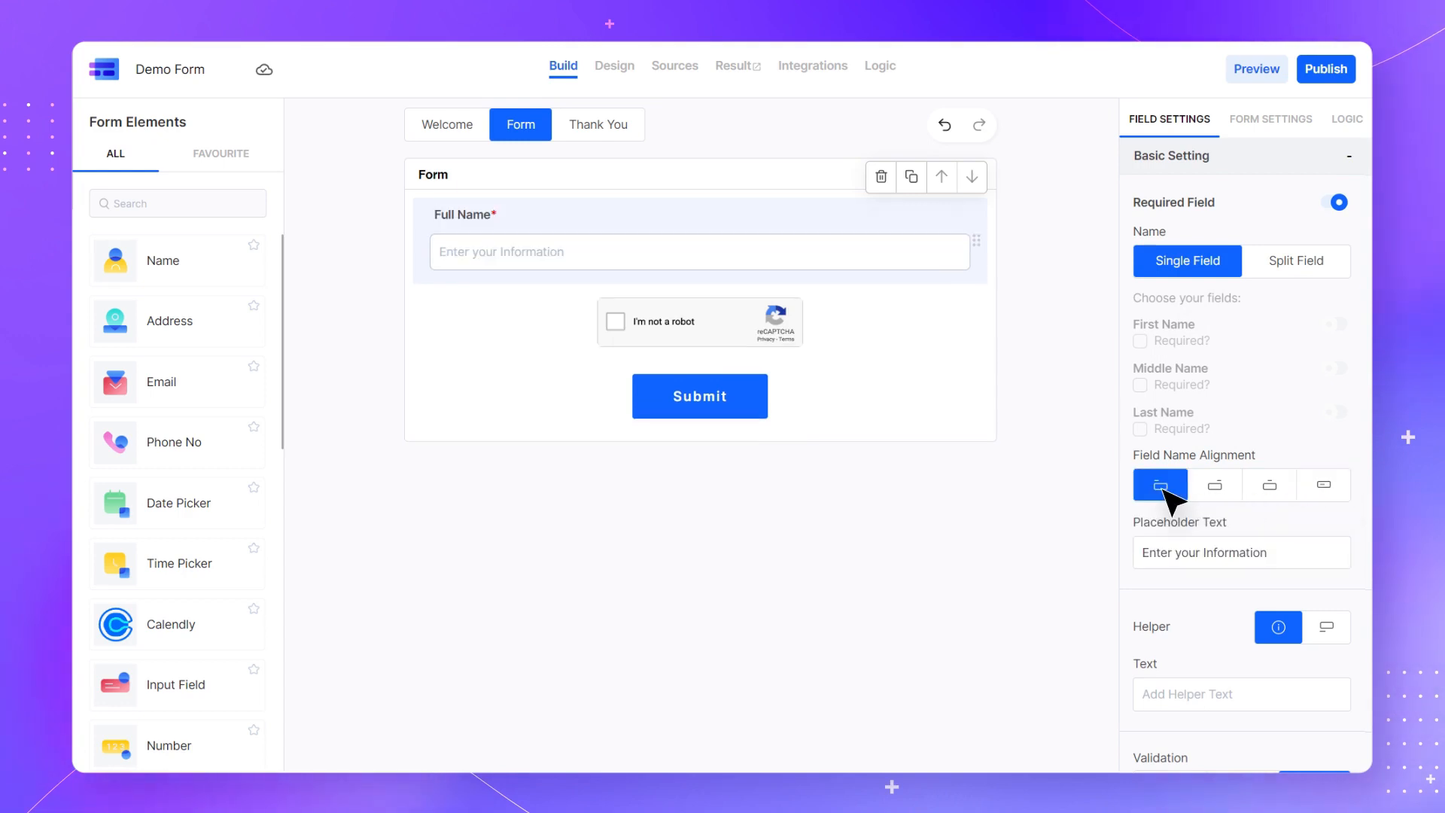
Set the placeholder to 'Enter your Full Name' and show the helper text below the field.
triple_click(1197, 553)
type("Enter your Full Name")
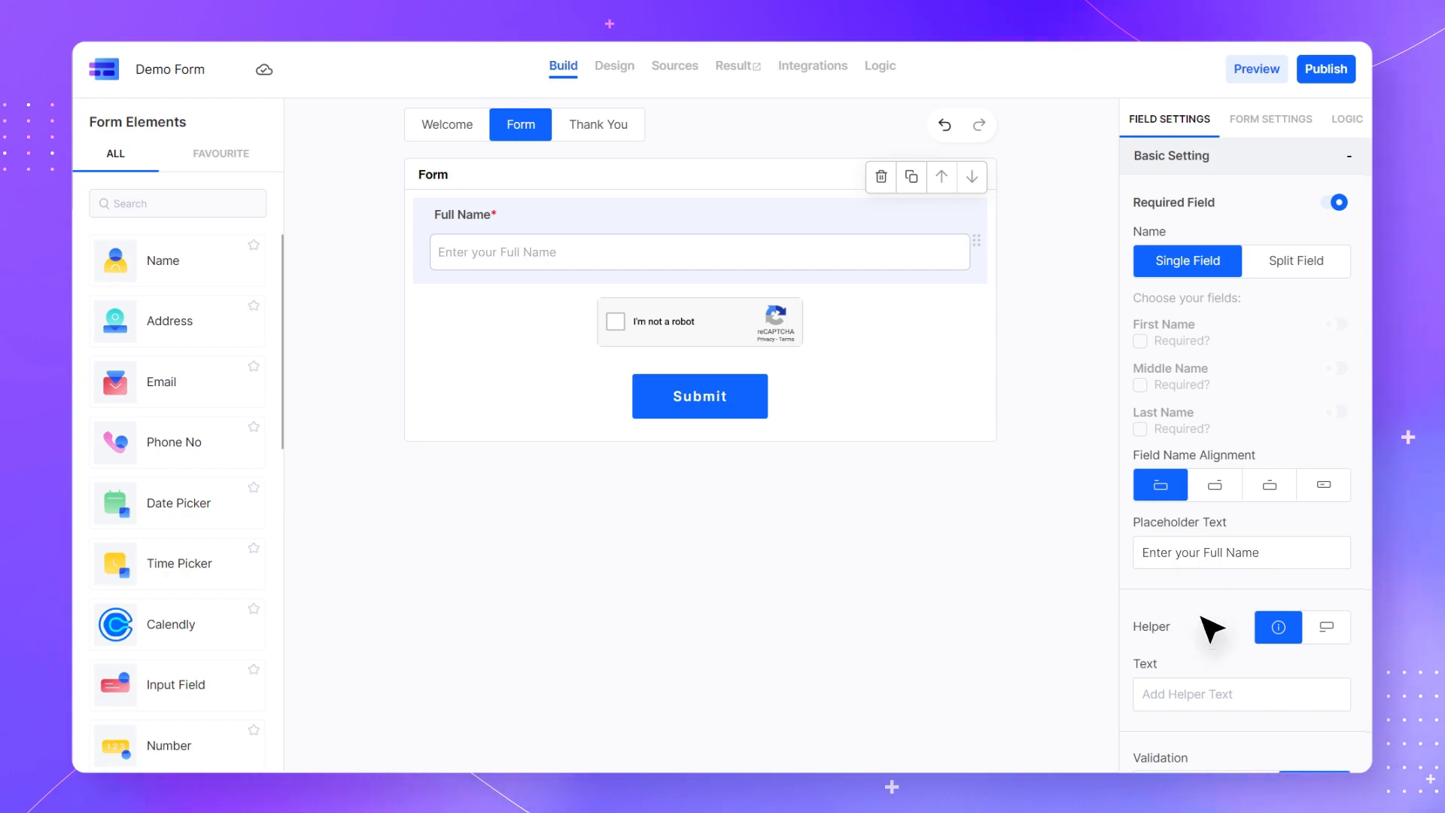
left_click(1216, 699)
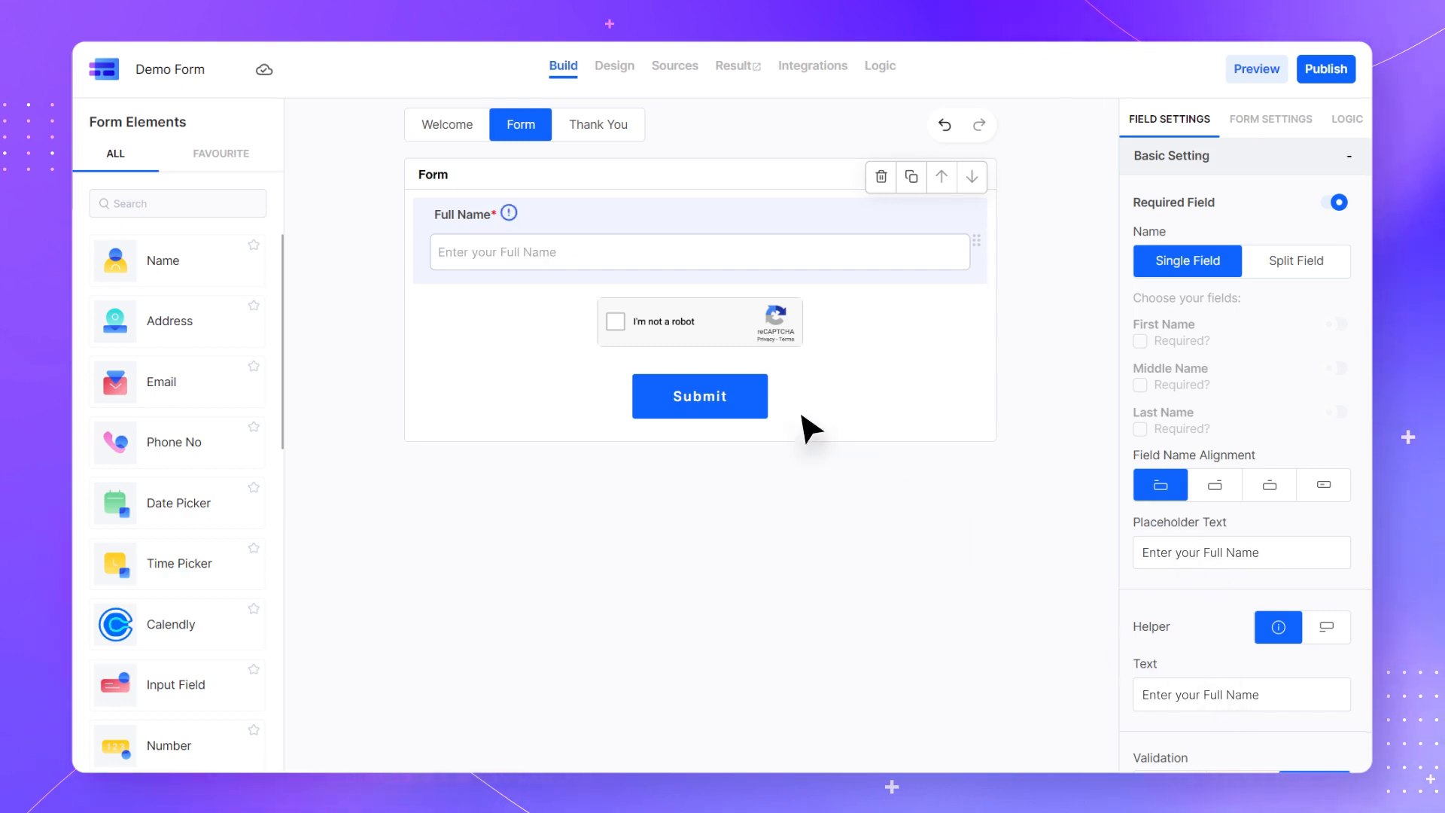
mouse_move(511, 217)
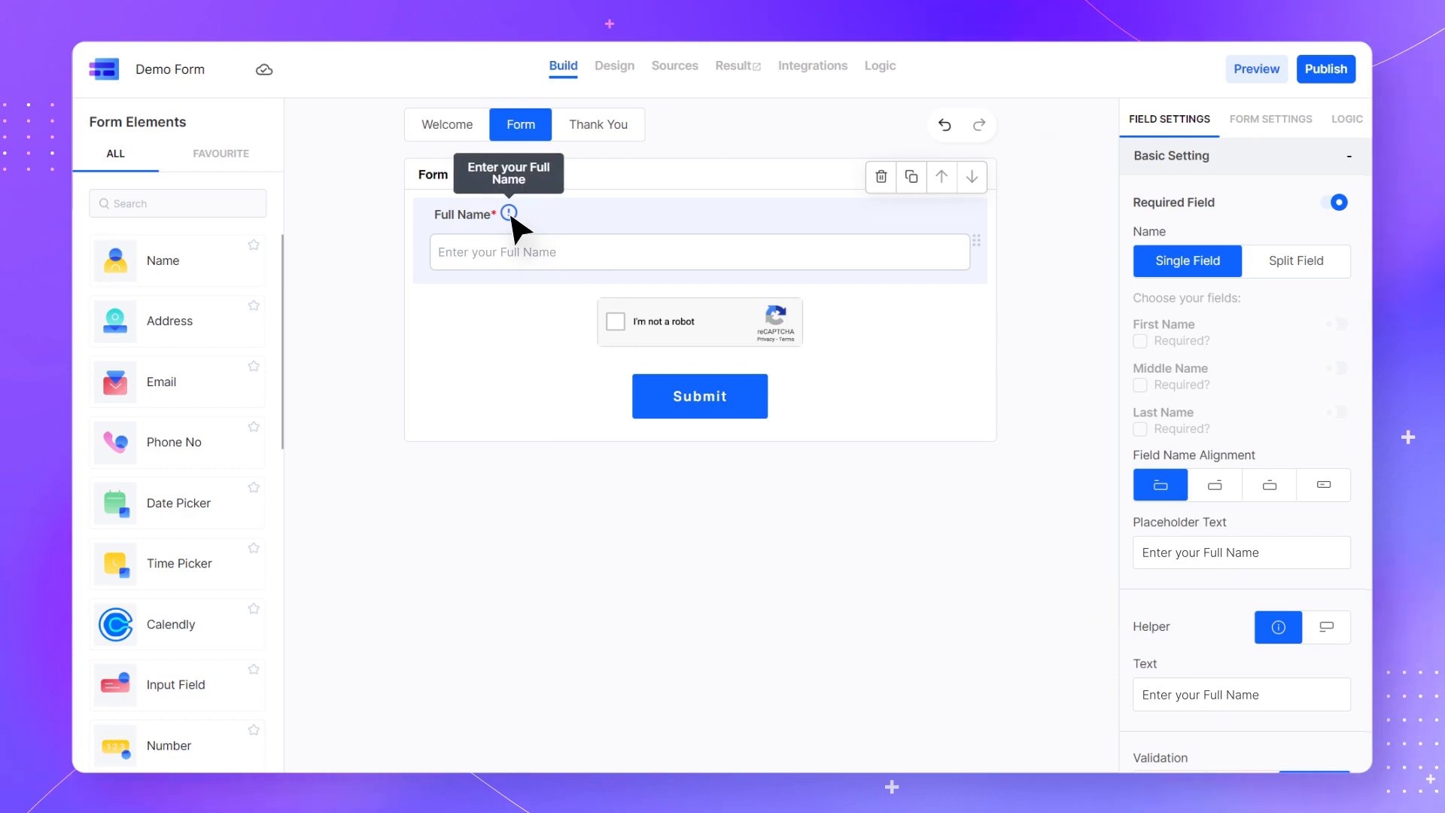
left_click(1327, 627)
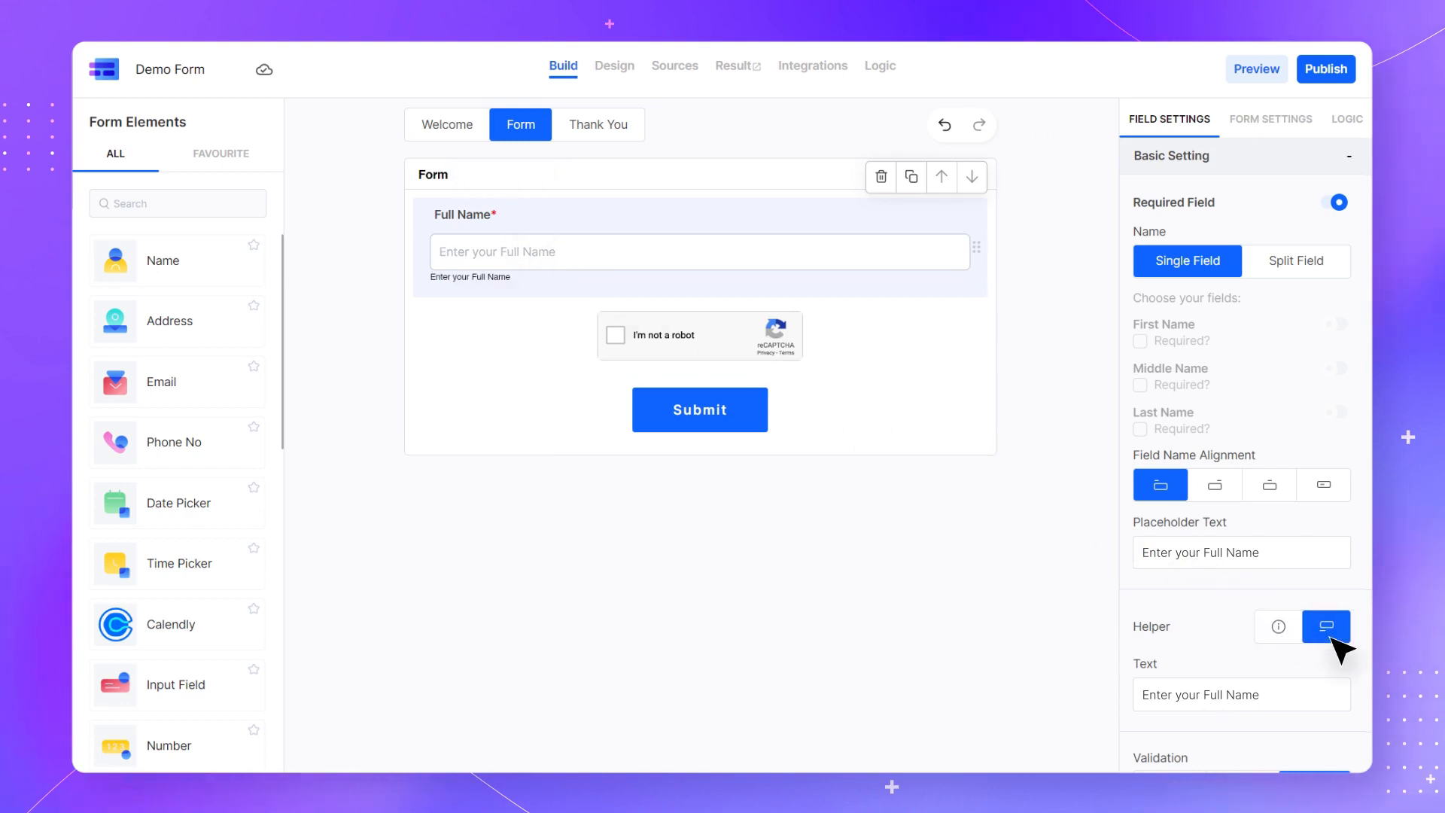
Try letters-only and numbers-only validation, then go back to allowing letters and numbers.
scroll(1325, 624, "down", 4)
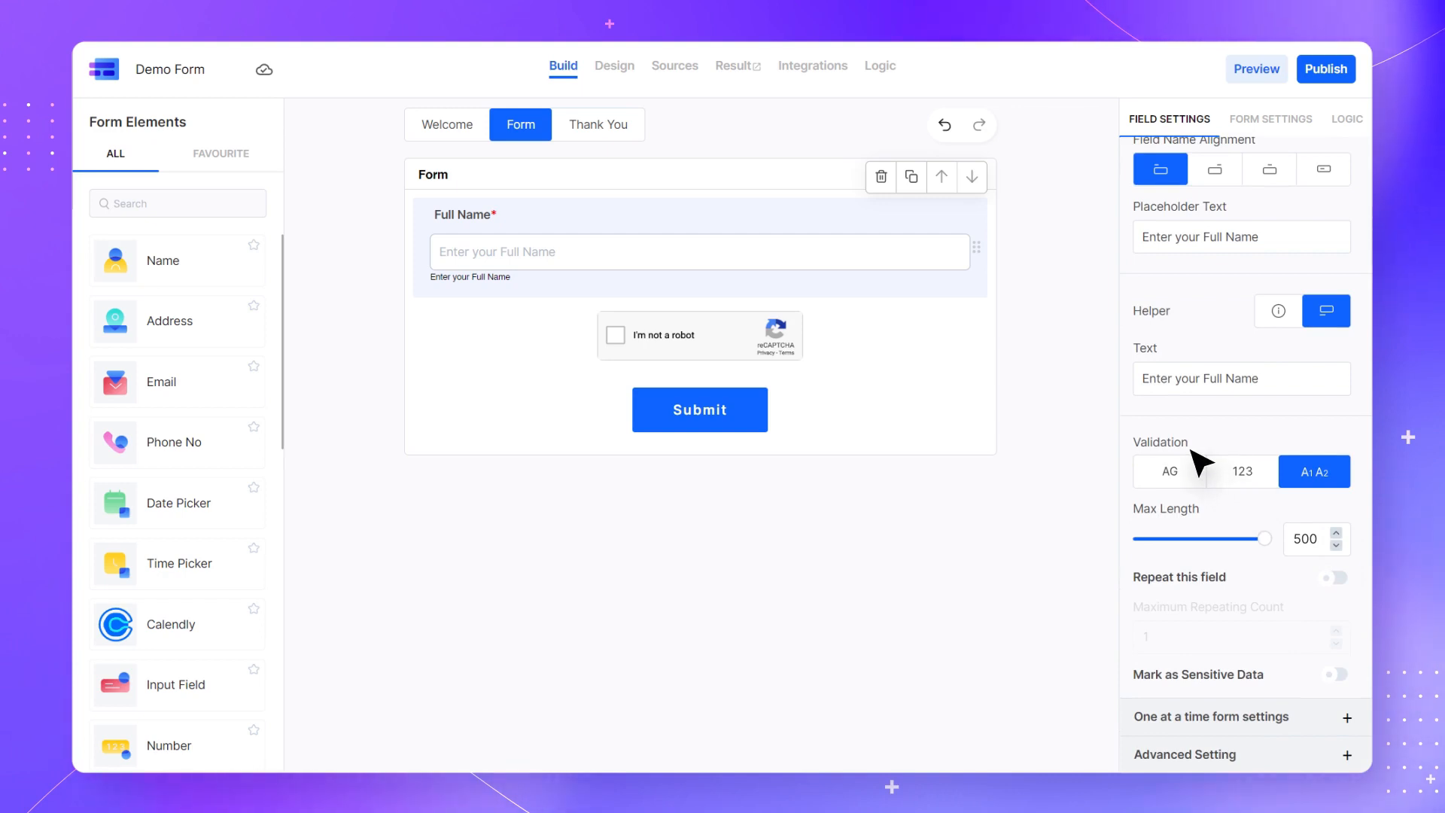
left_click(1185, 476)
left_click(1246, 475)
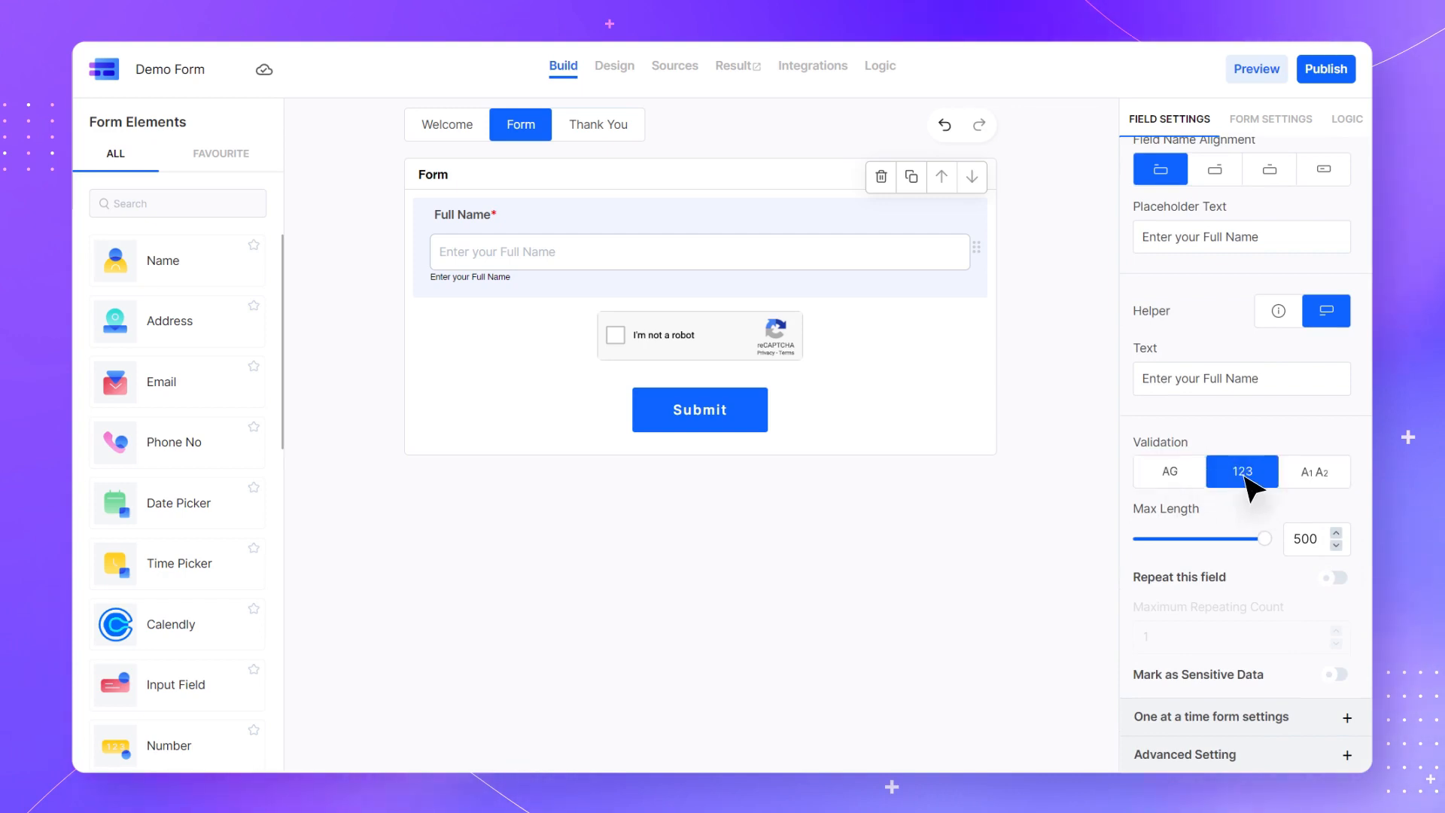
left_click(1317, 475)
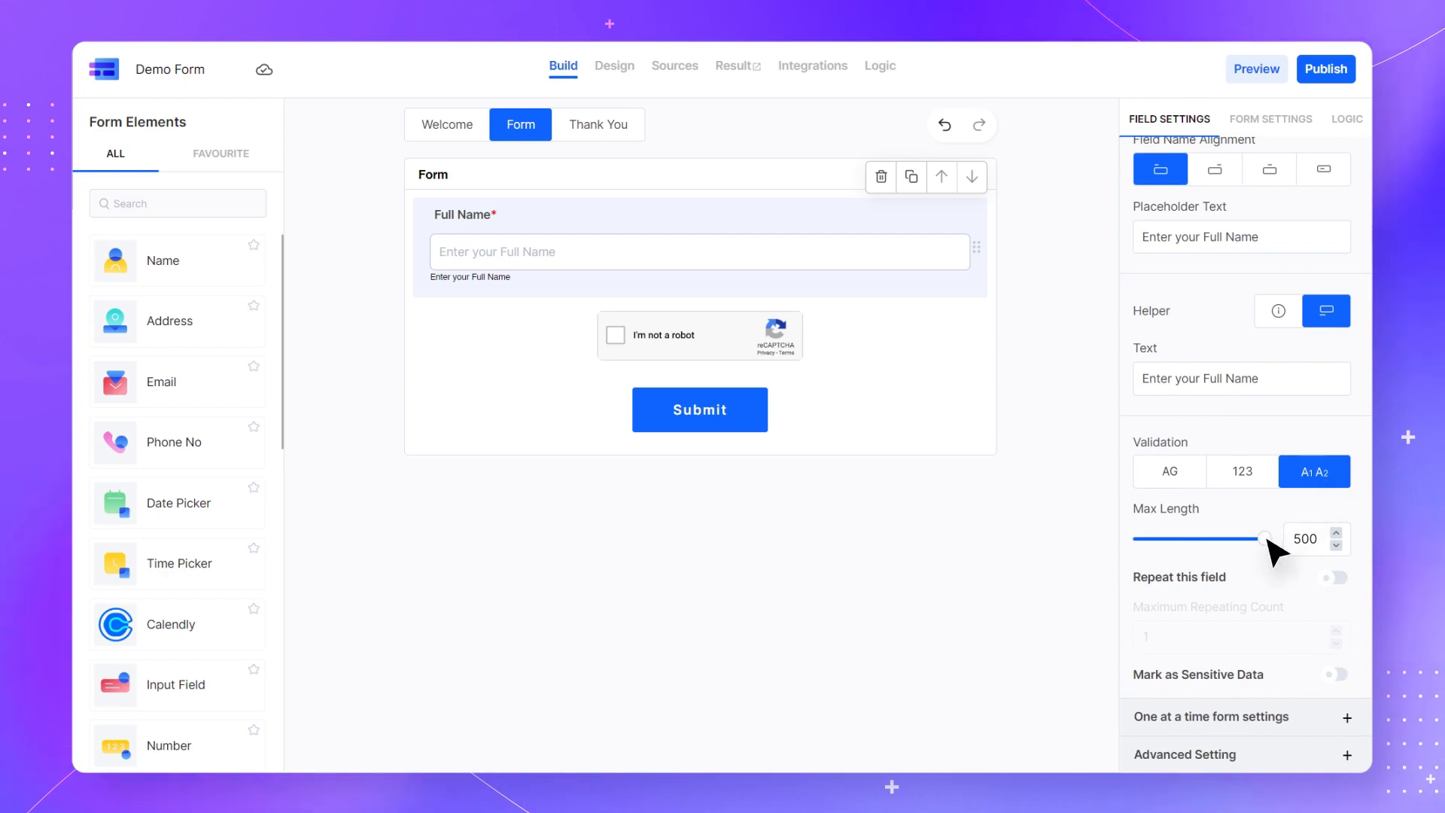
Limit the field to 100 characters, relabel it 'Enter the name of participants', and publish.
left_click_drag(1267, 540, 1163, 542)
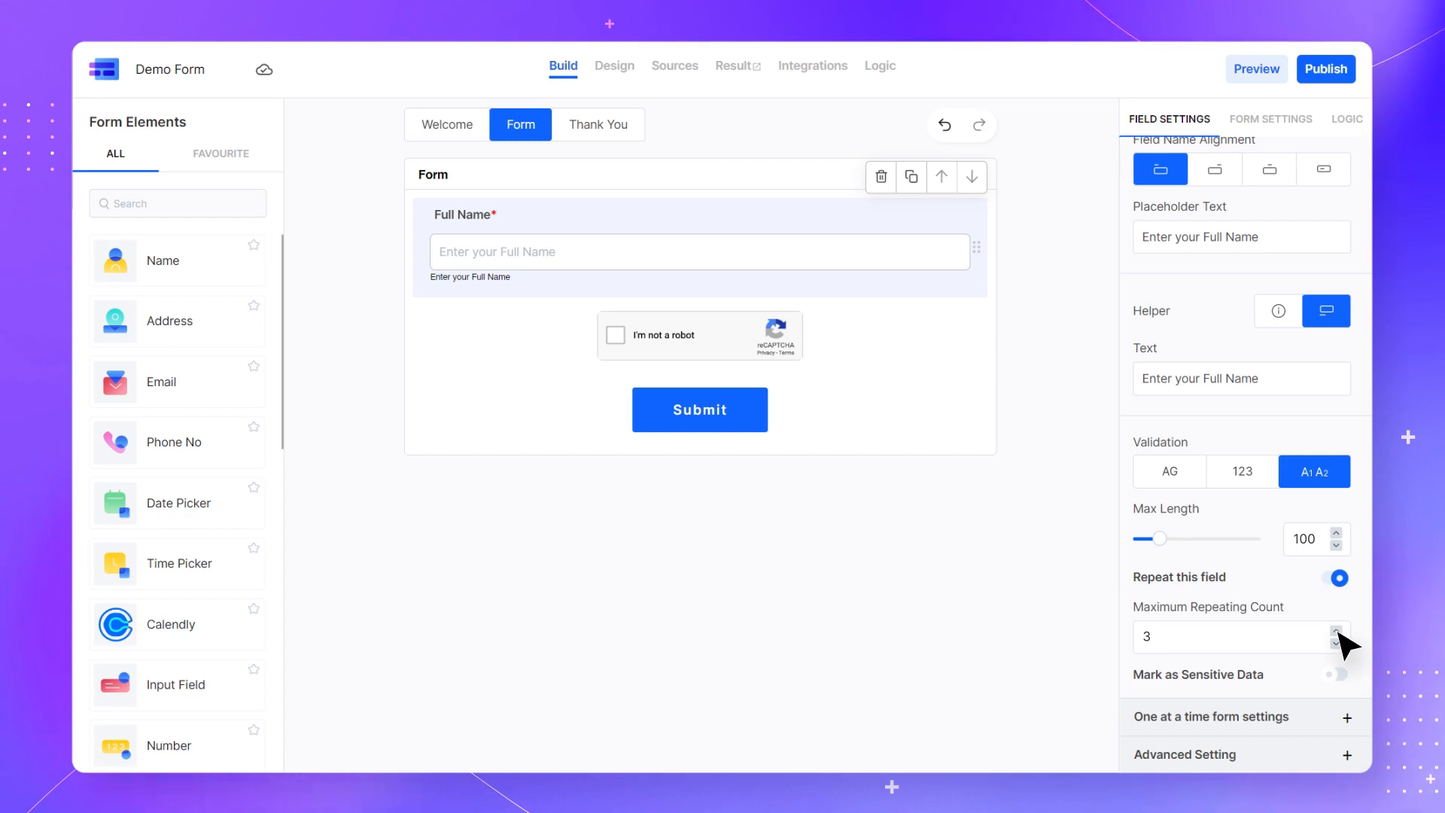
triple_click(645, 226)
type("Enter the name of participants")
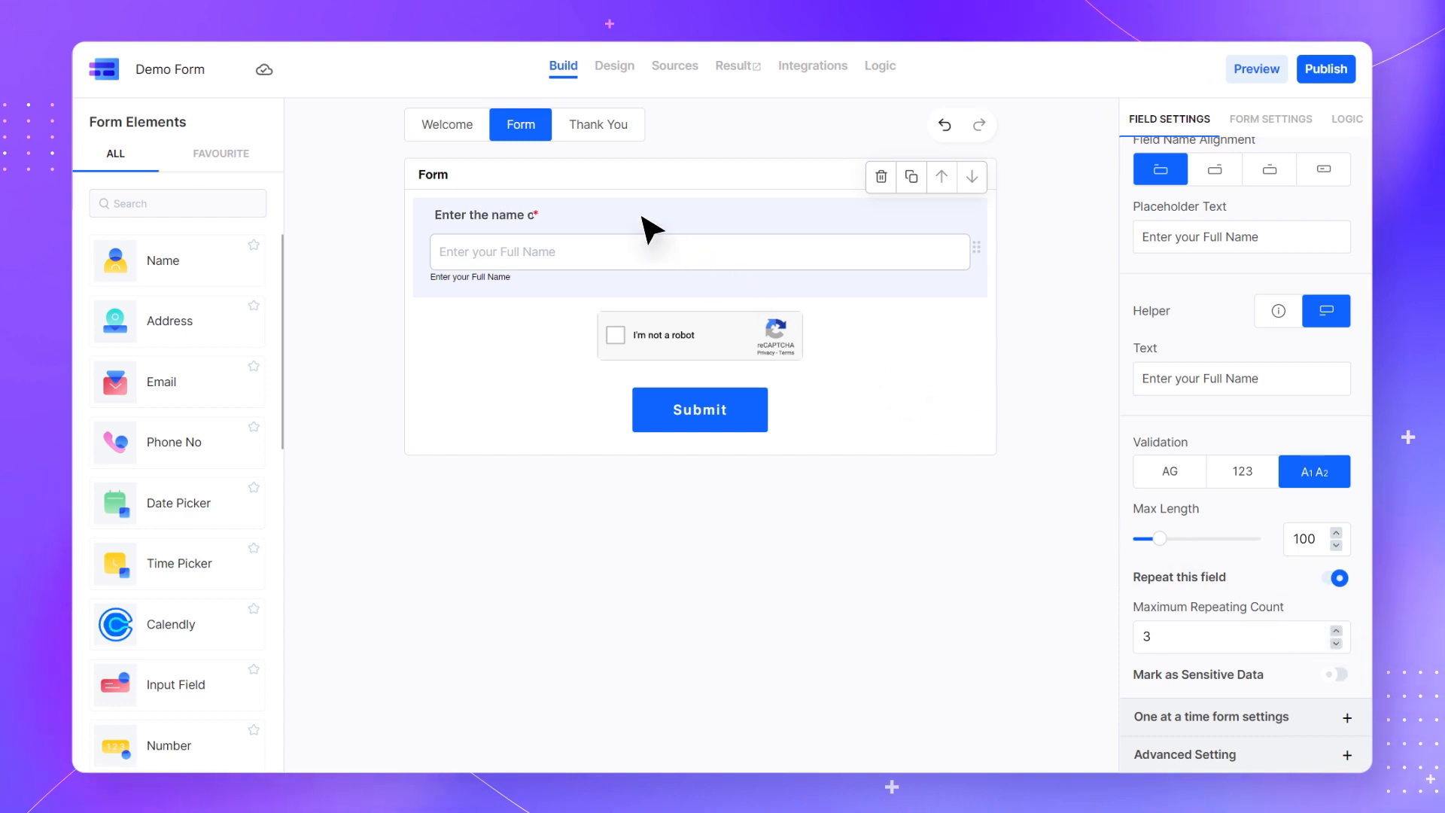
left_click(1325, 70)
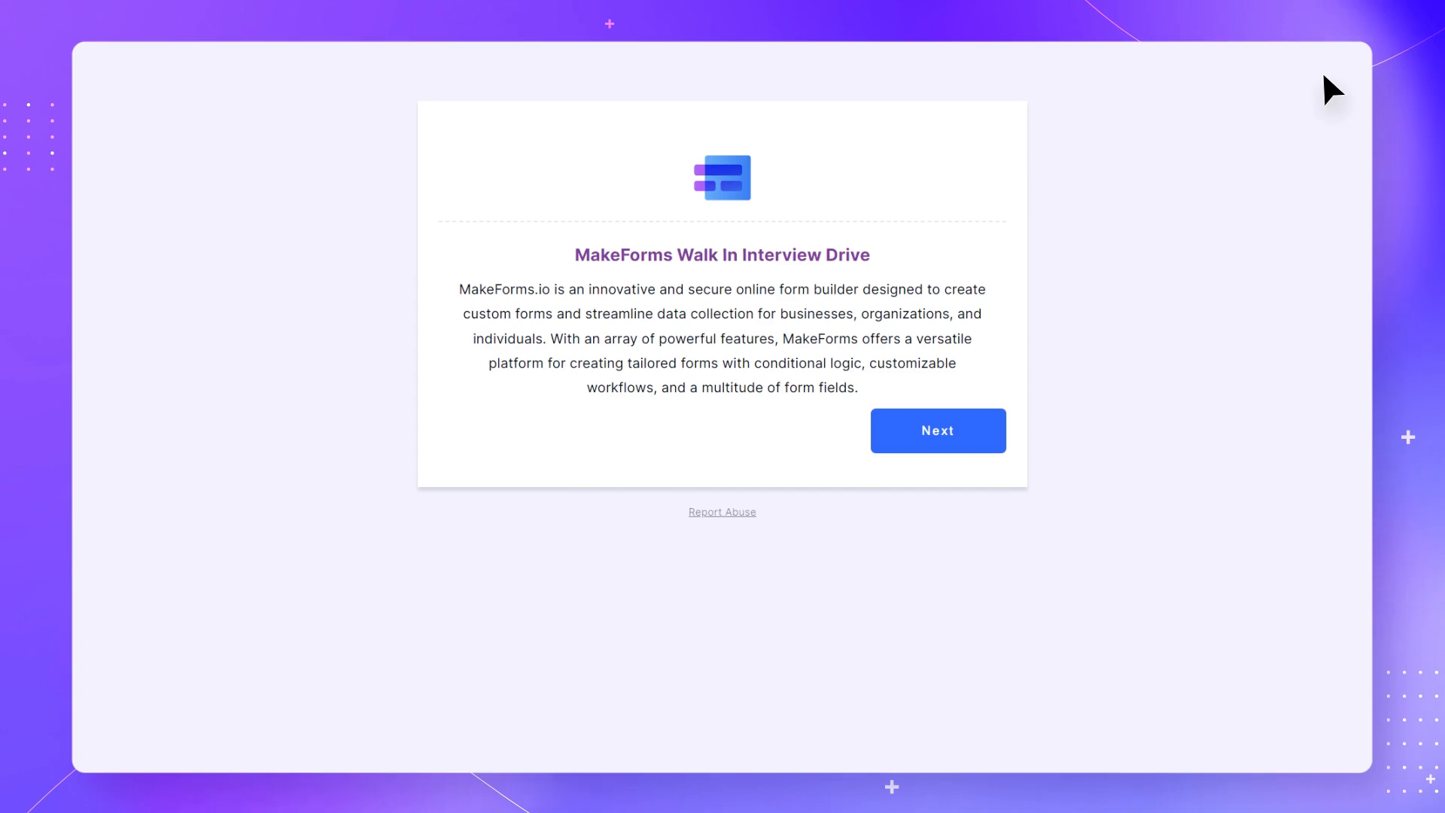
Submit the live form with two participant name entries and open Submission #1.
left_click(938, 429)
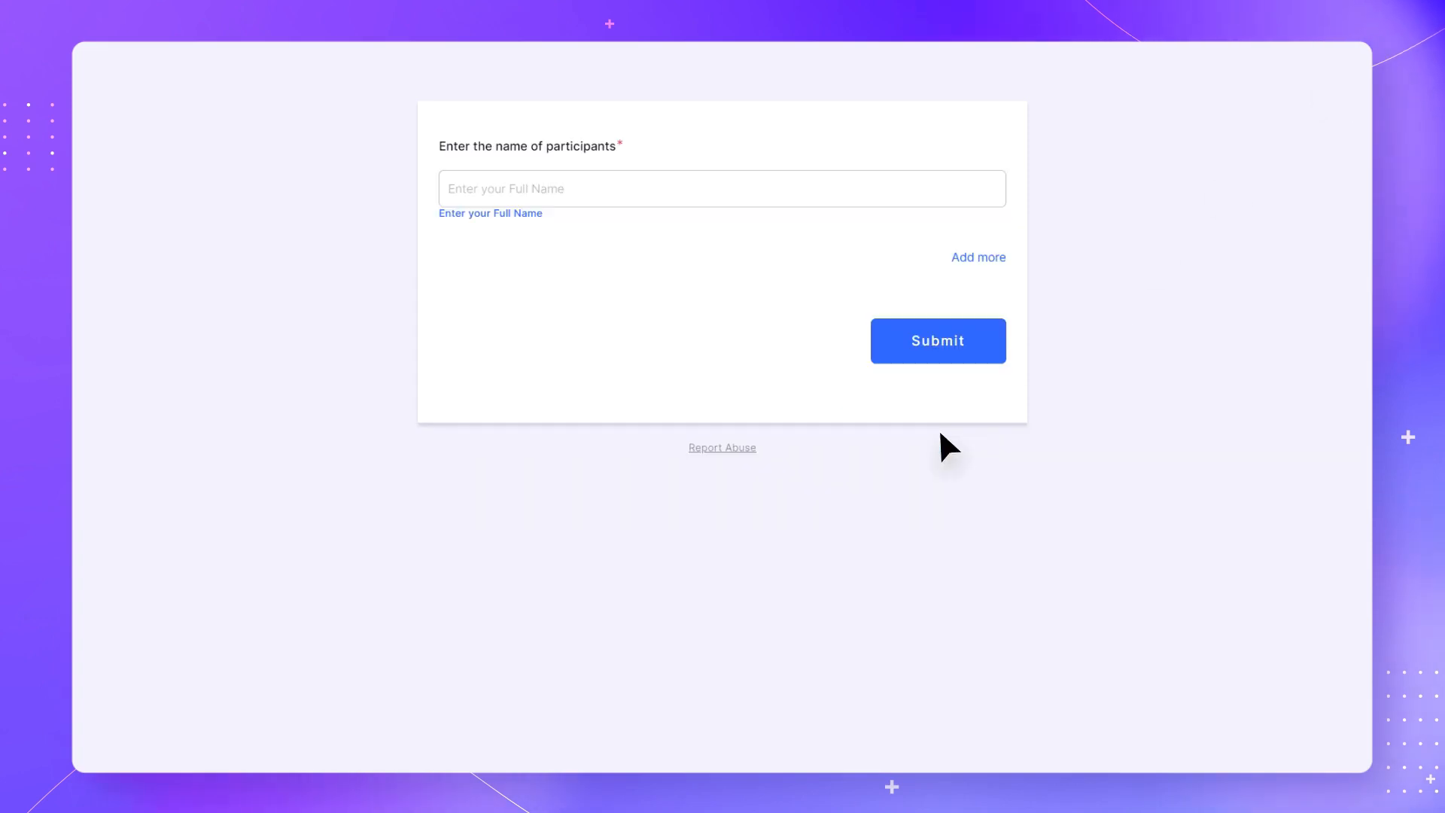
left_click(980, 256)
left_click(981, 365)
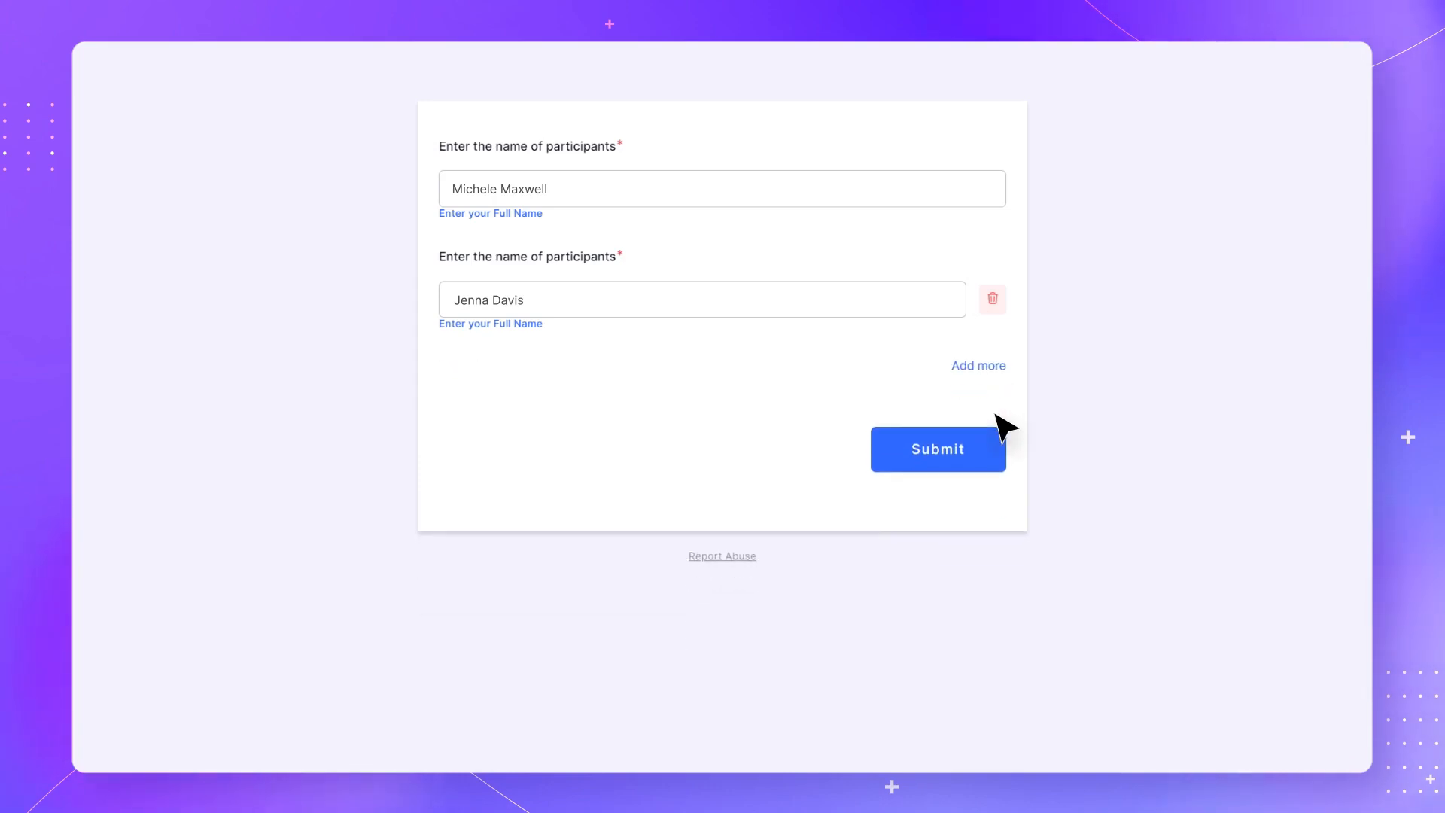
left_click(944, 458)
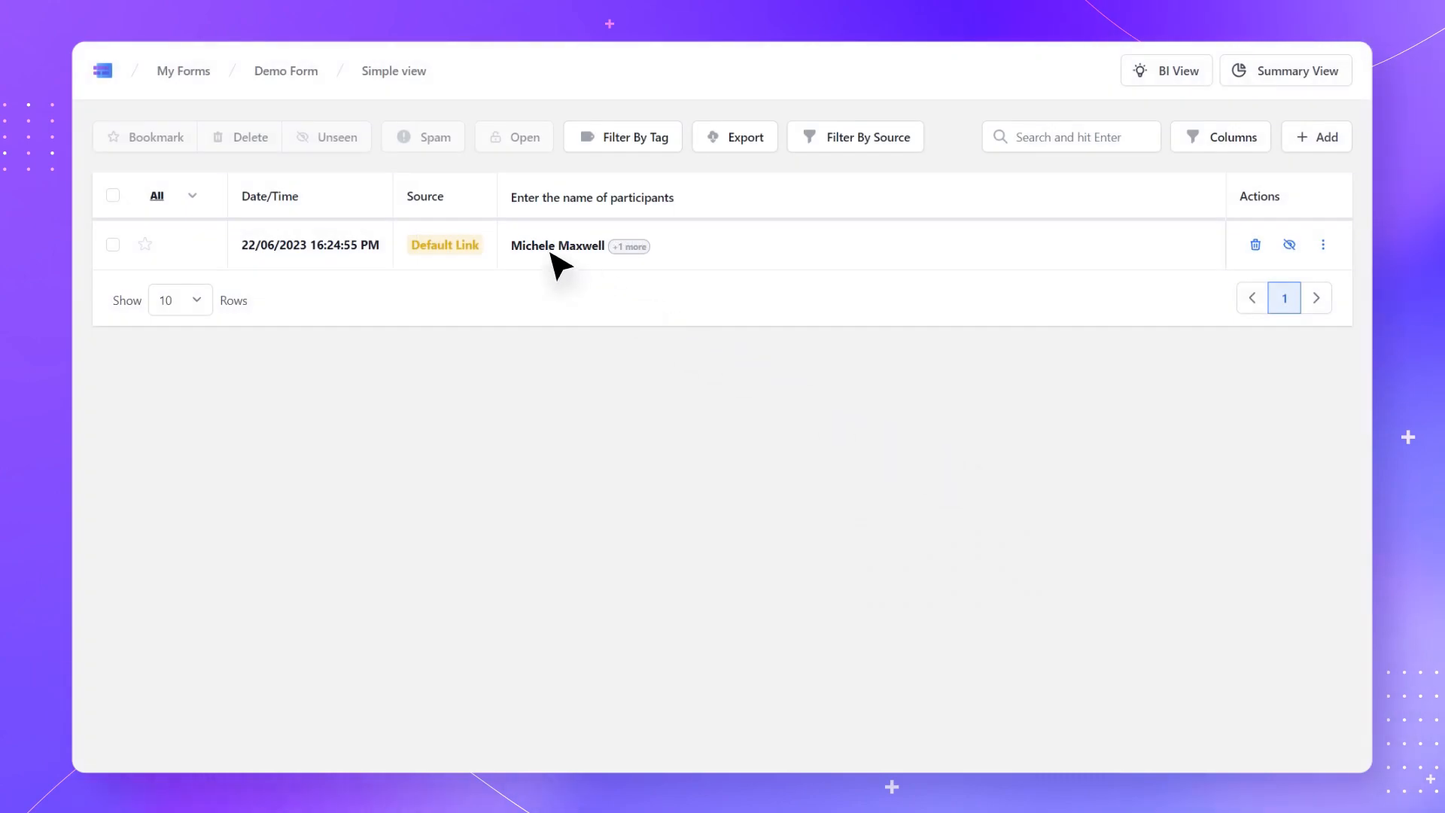
left_click(552, 251)
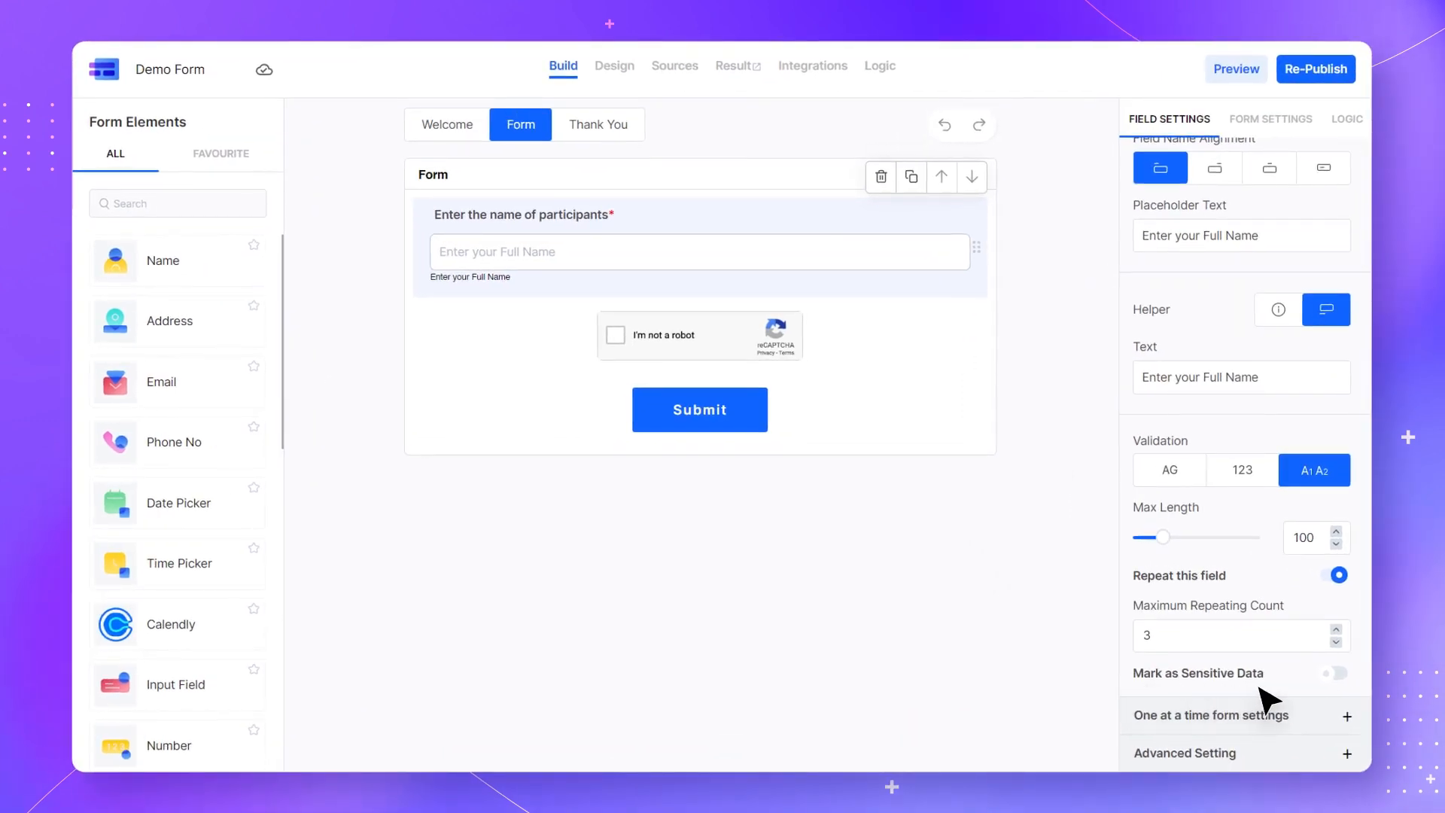
Turn on Mark as Sensitive Data and view the masked entries in the responses.
left_click(1338, 674)
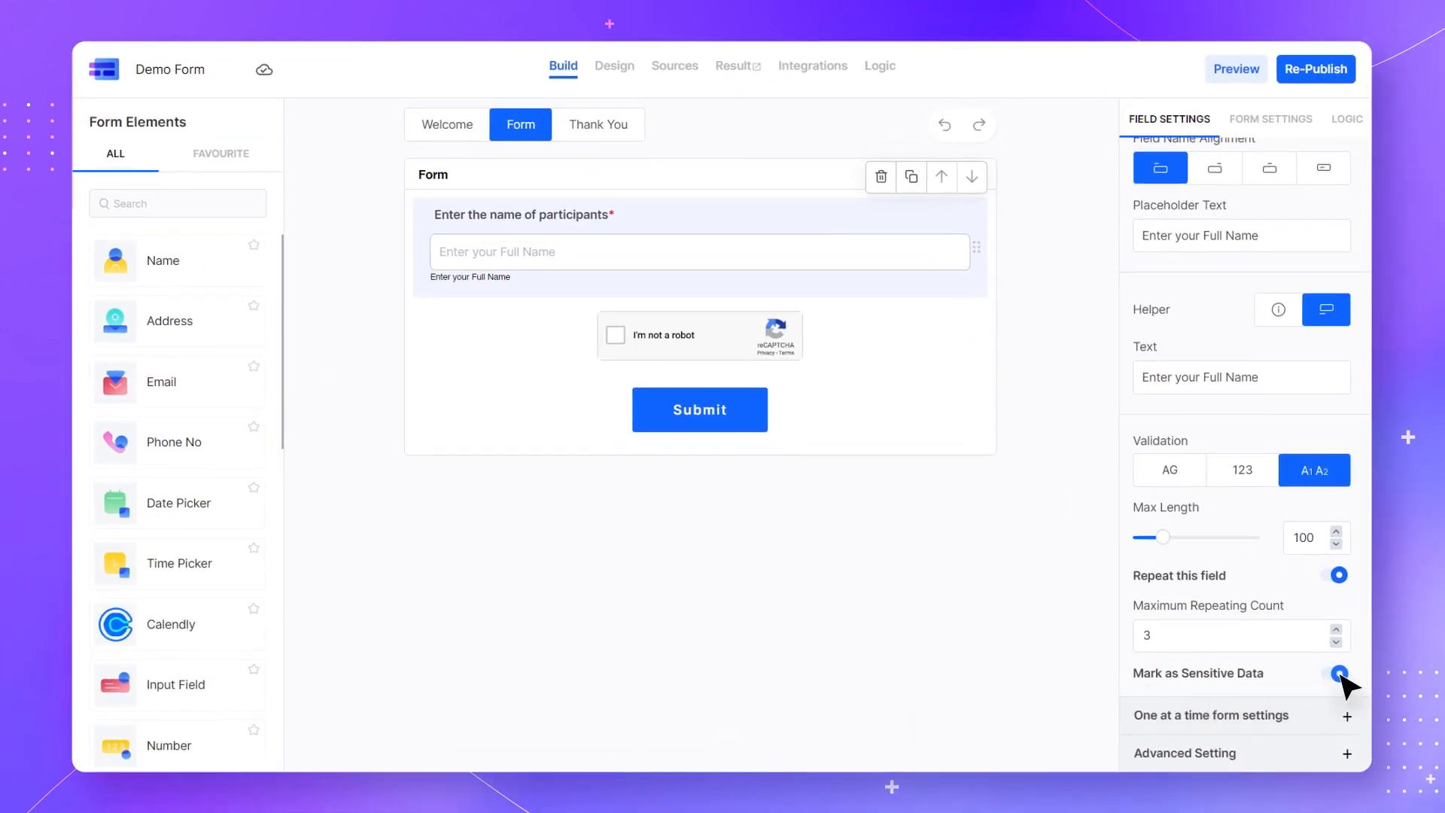
left_click(735, 66)
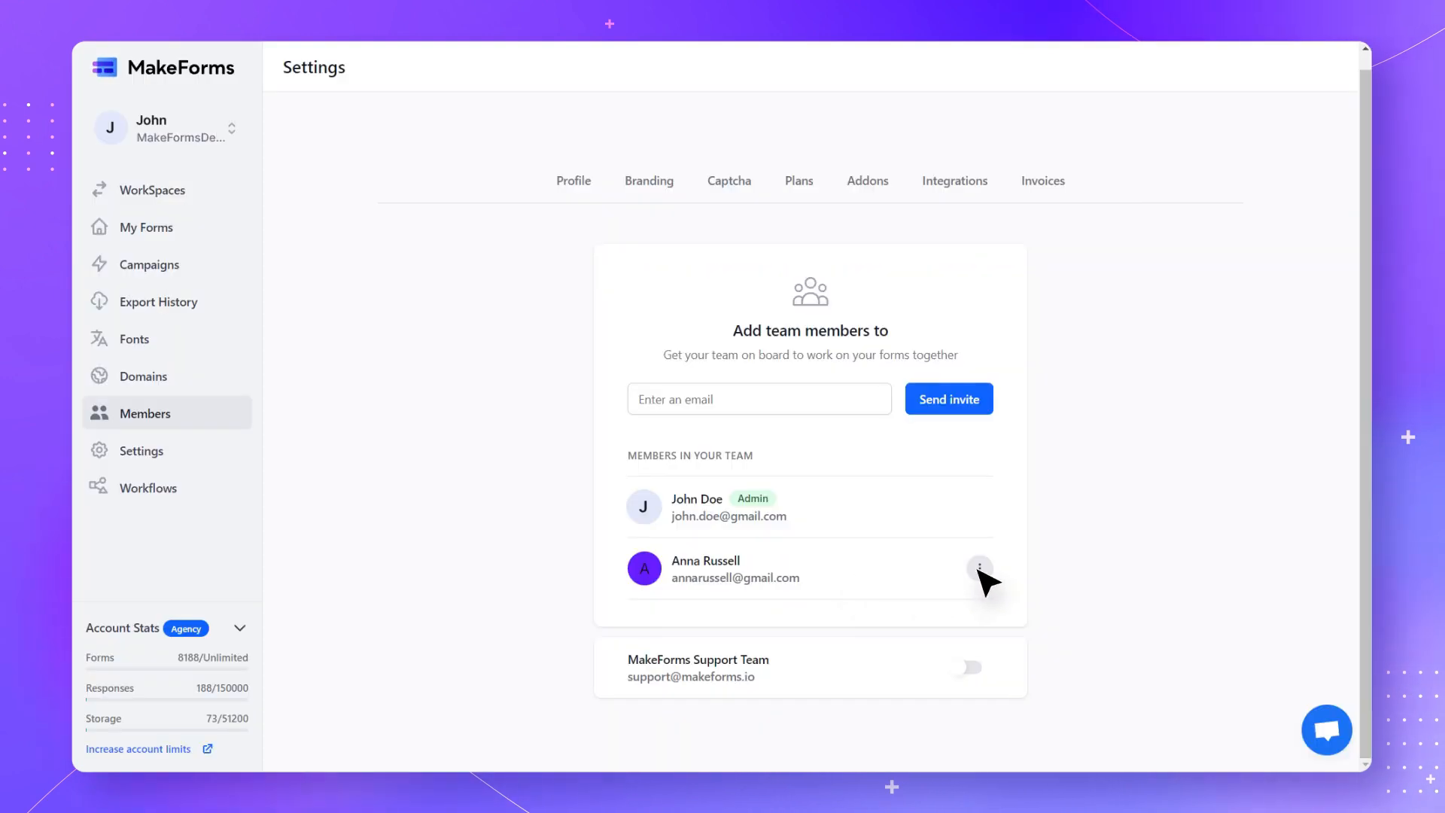
Grant the second team member SensitiveData View access through Manage Access and save.
left_click(980, 569)
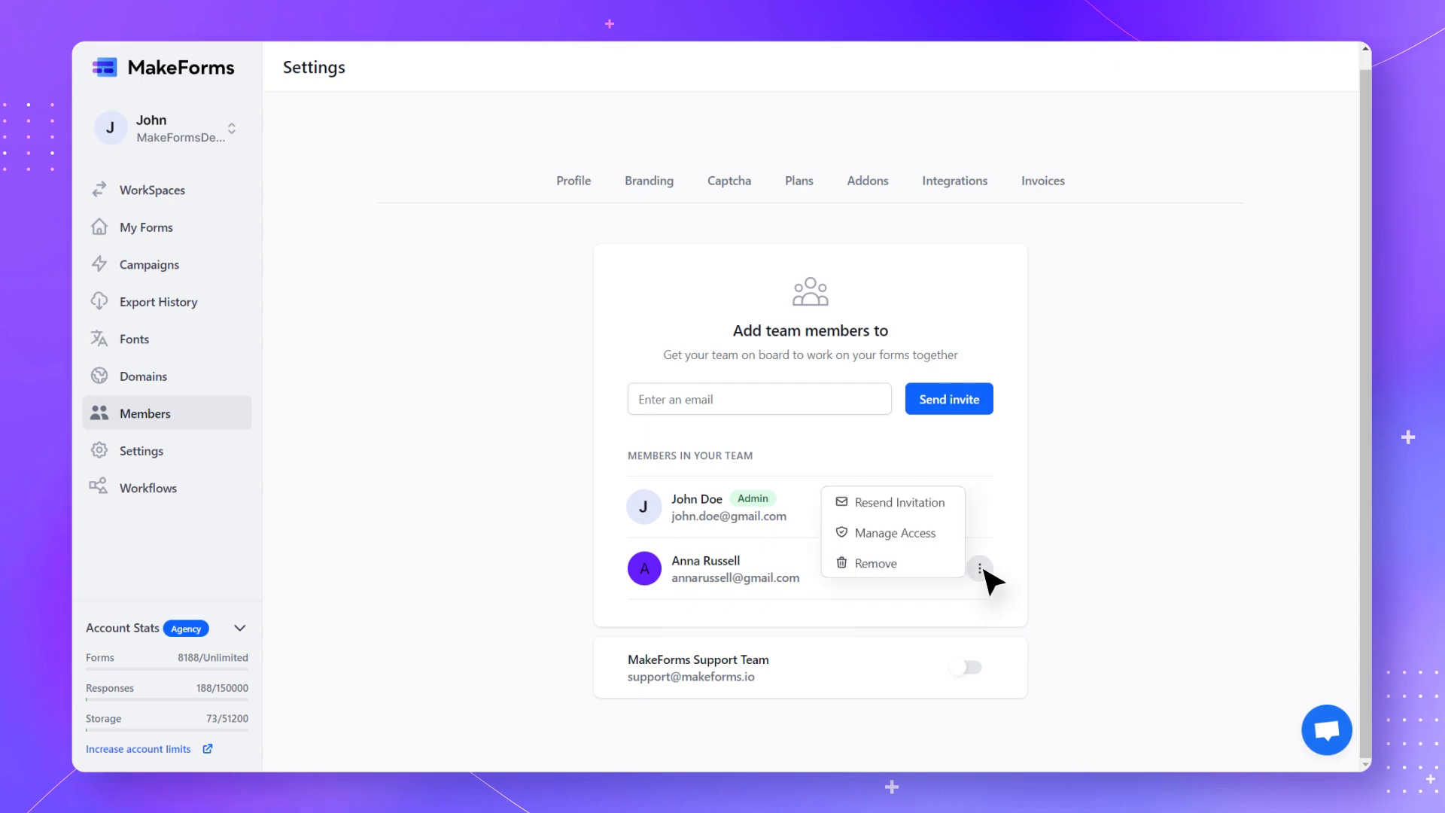
left_click(909, 533)
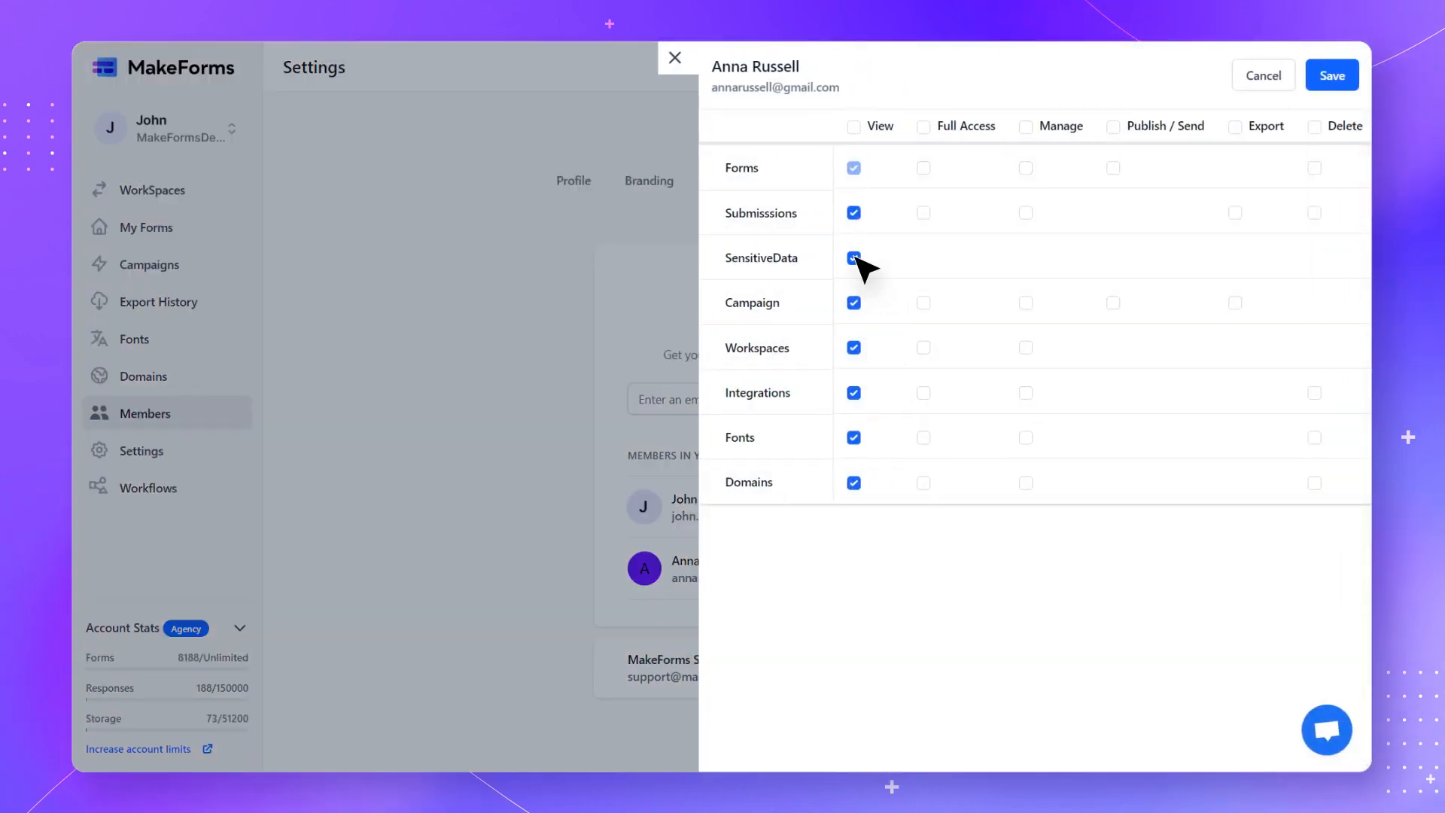
left_click(1333, 78)
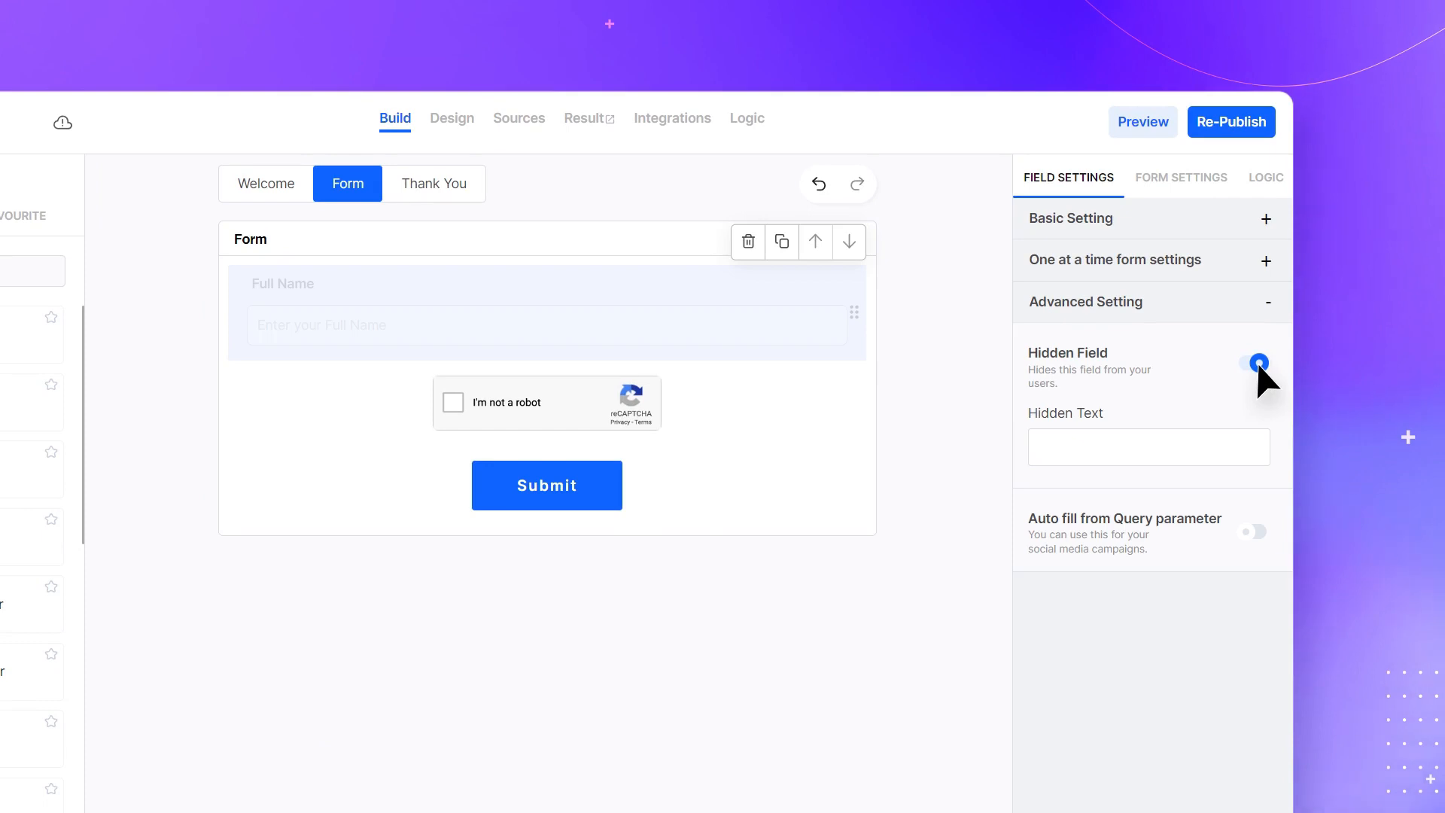
Unhide the Full Name field and auto-fill it from the 'fname' query parameter.
left_click(1244, 363)
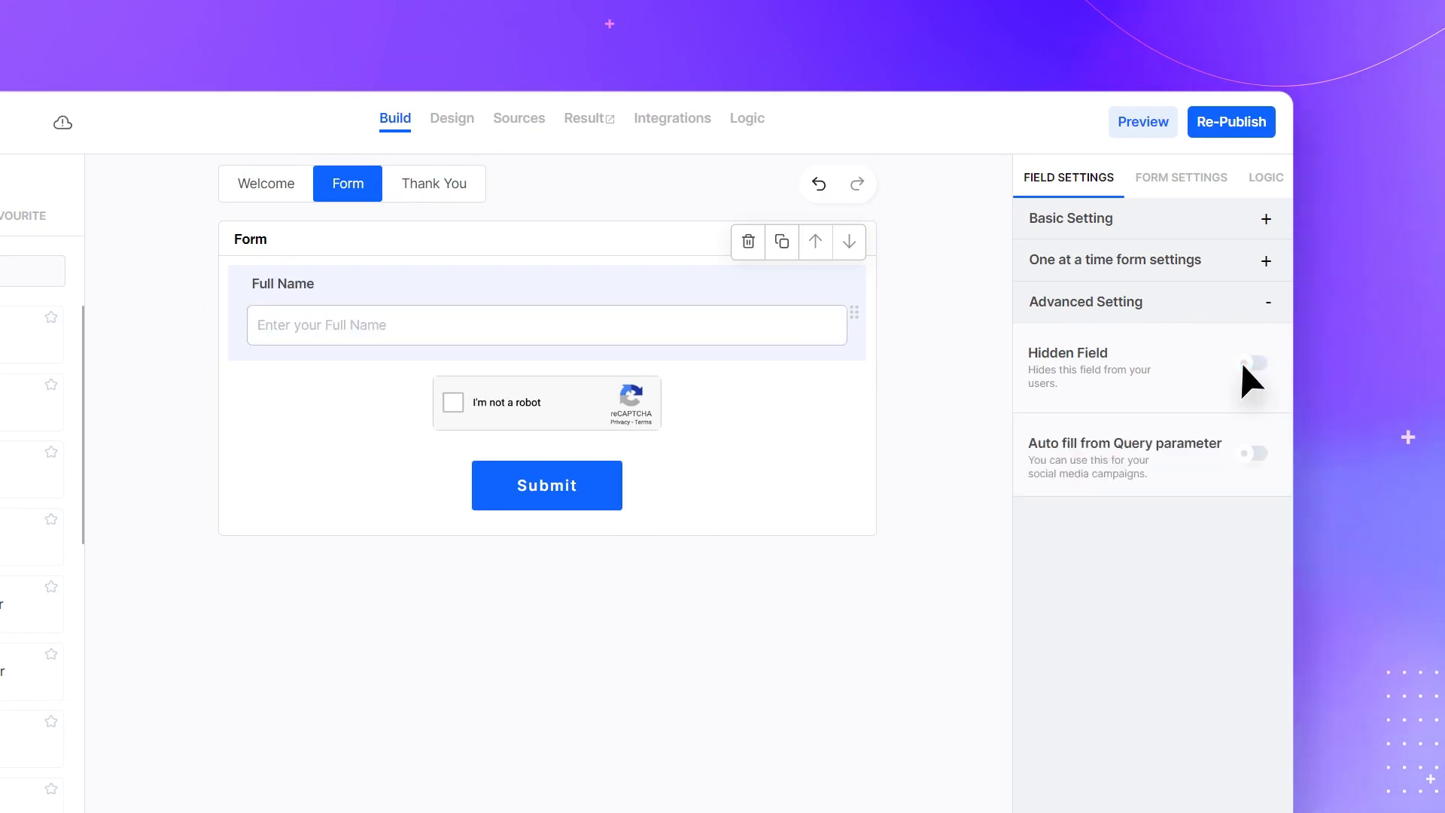
left_click(1255, 454)
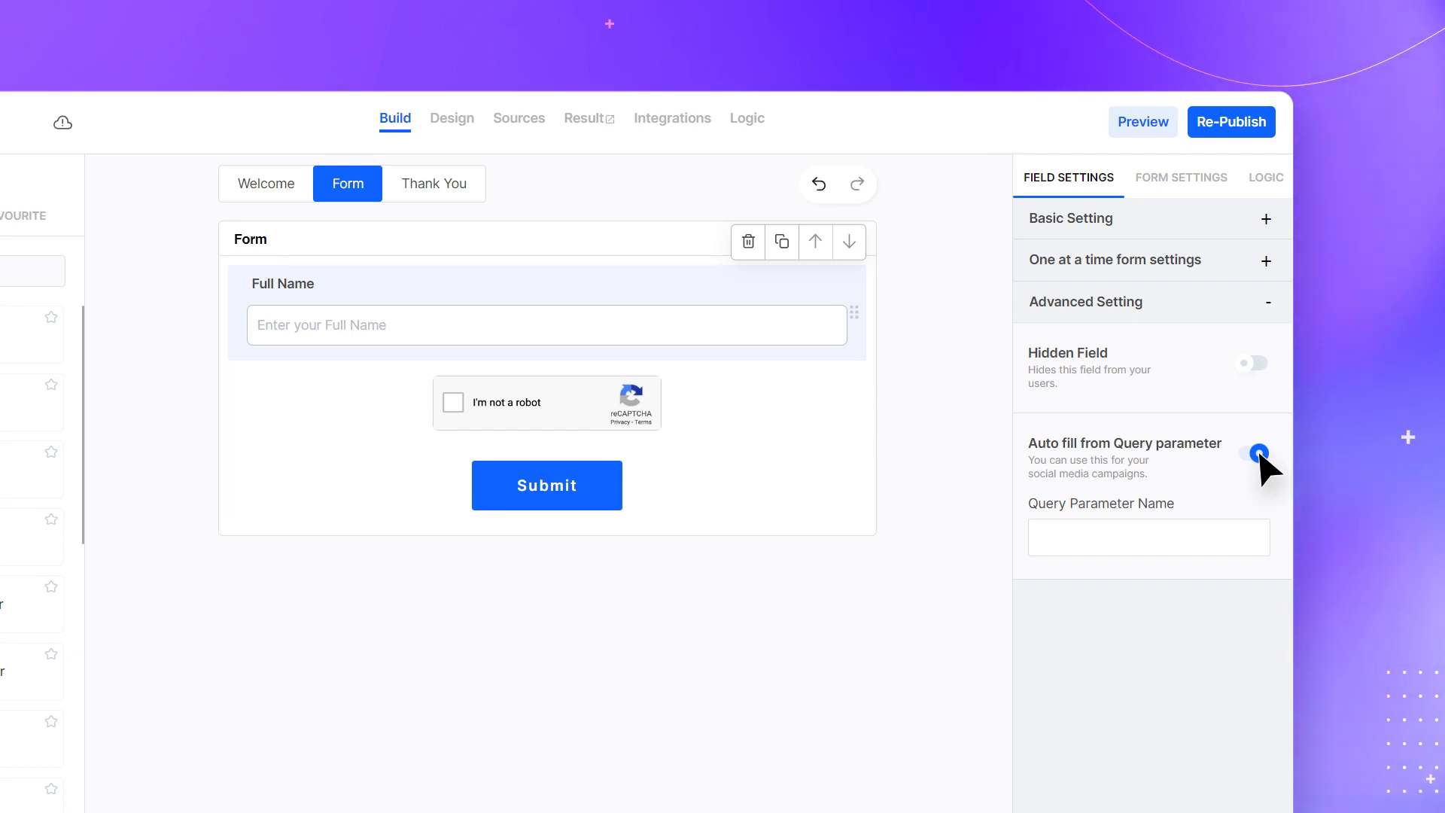
type("fname=Ron")
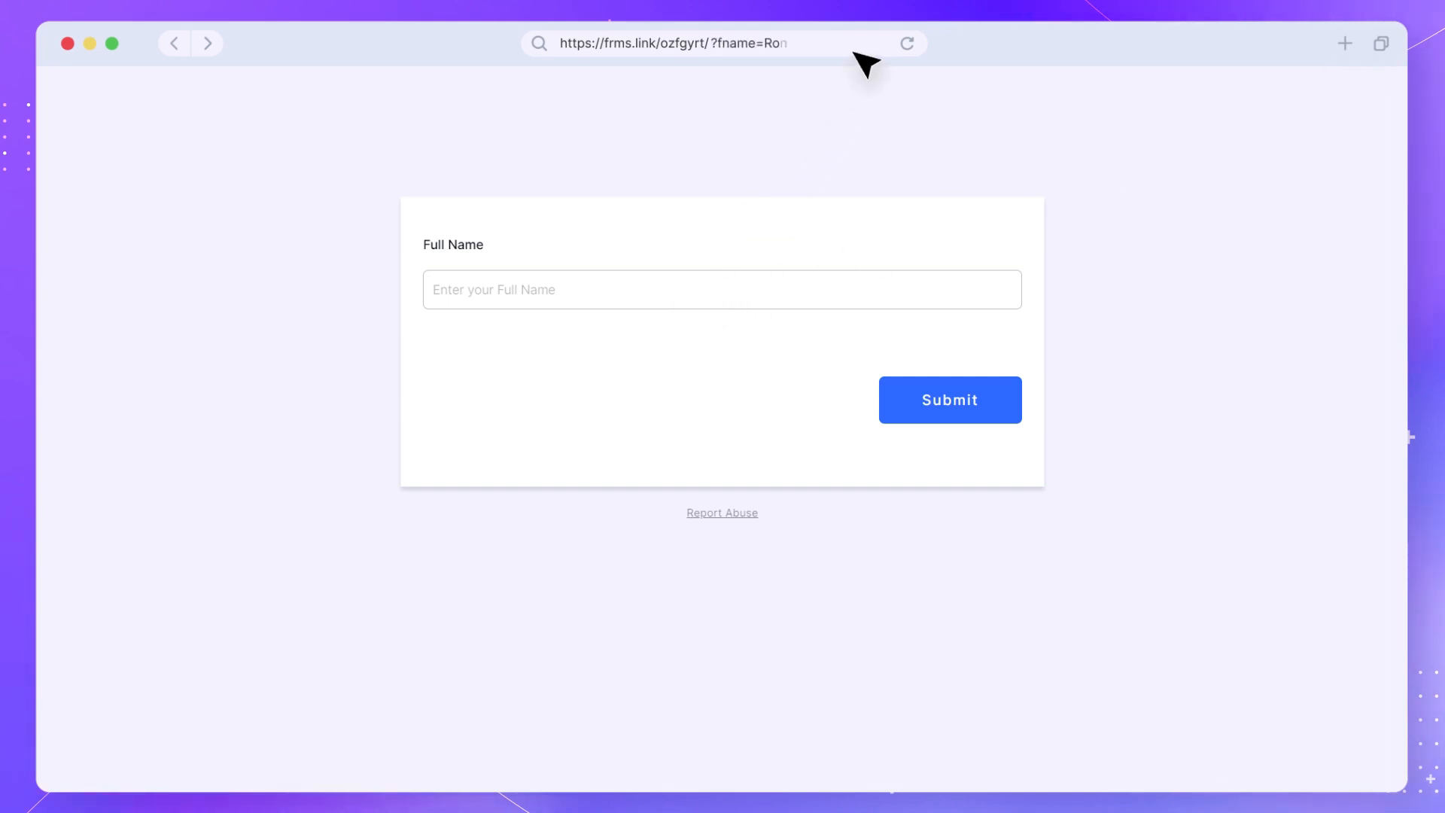
type("ips")
key("Return")
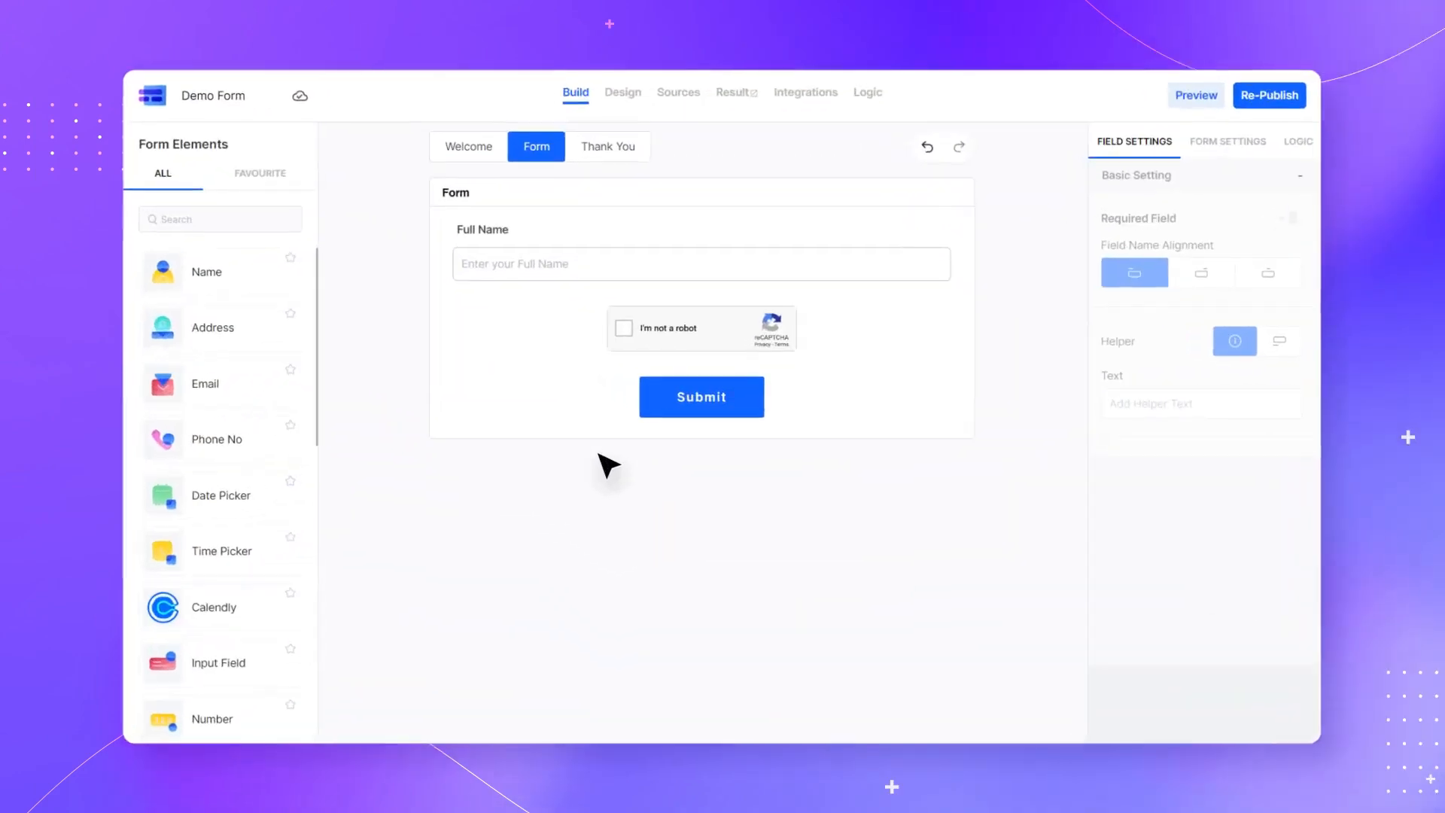
Add an Address field, try splitting it without line 2 and zip code, then keep it as a Single Field.
left_click(240, 330)
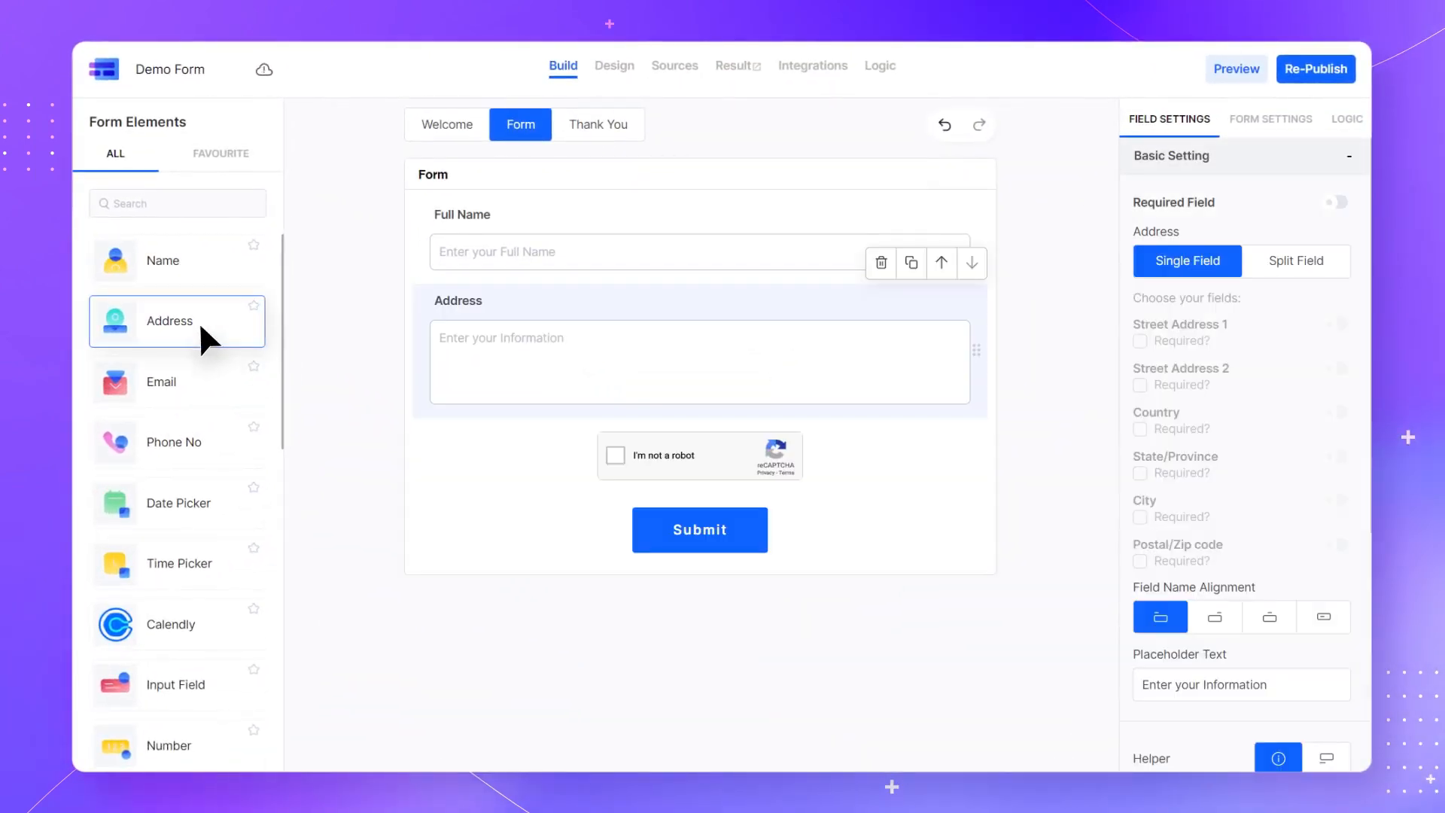
left_click(1299, 262)
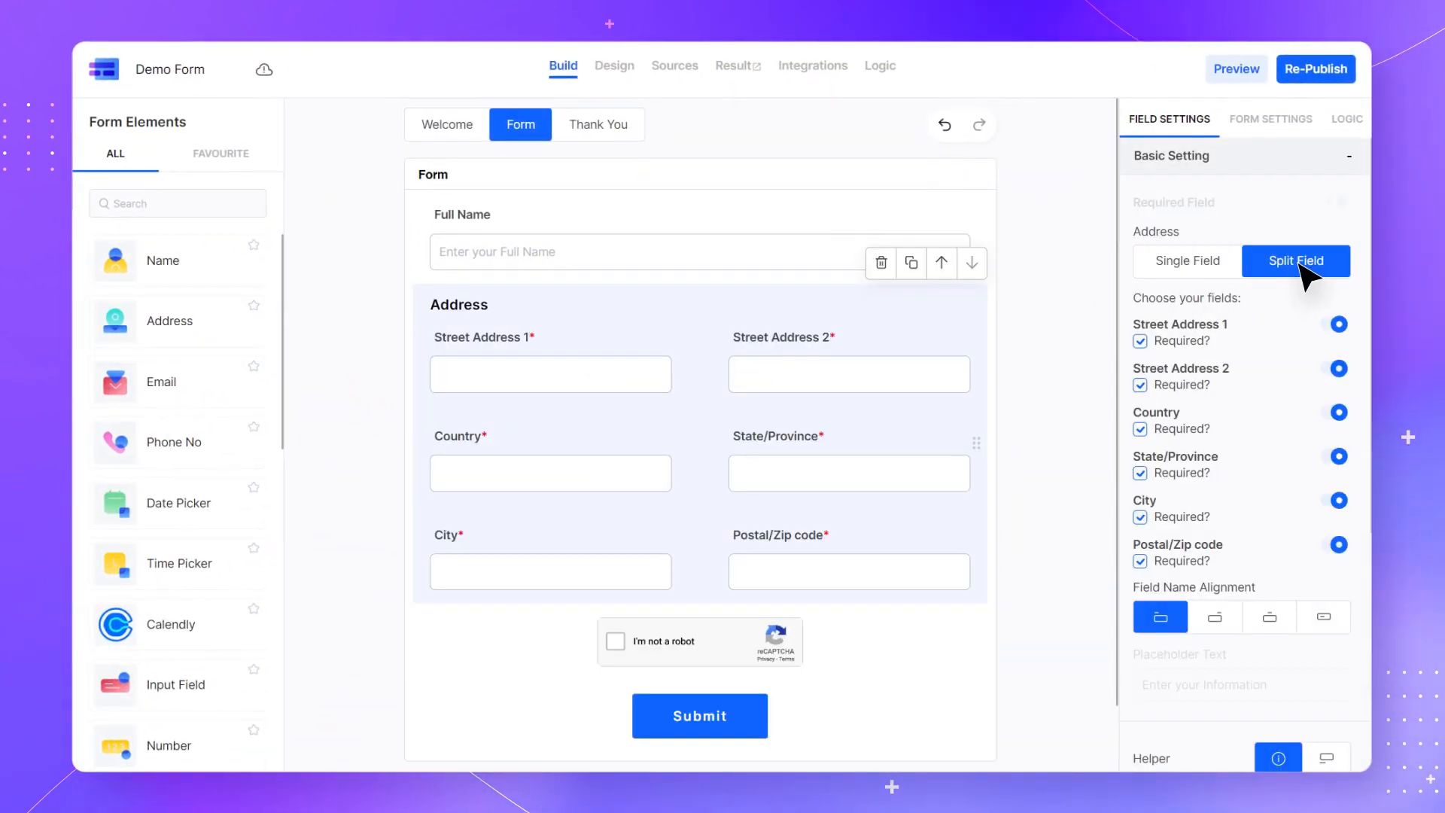
left_click(1339, 369)
left_click(1339, 544)
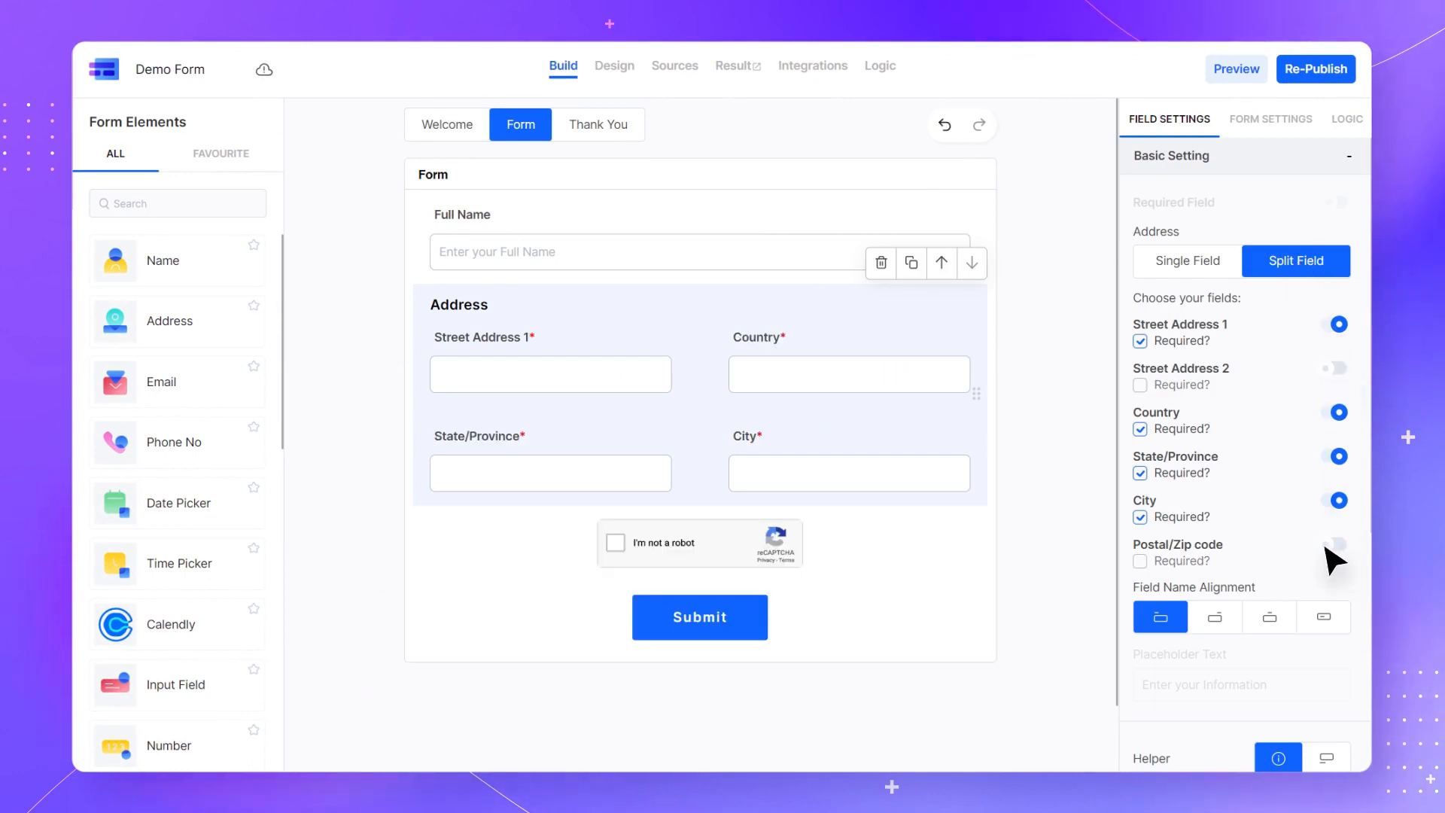
left_click(1189, 263)
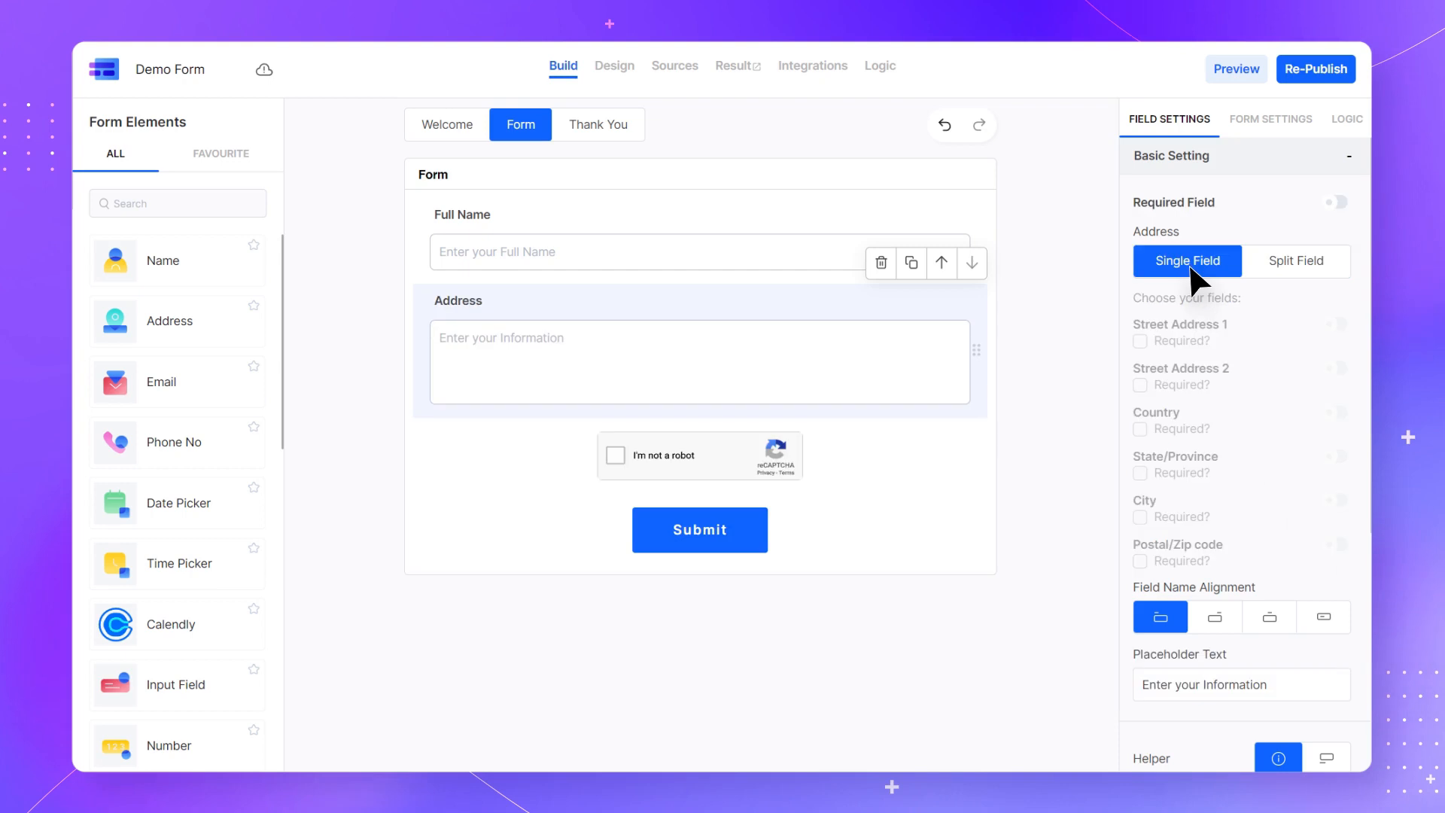
scroll(1194, 184, "down", 5)
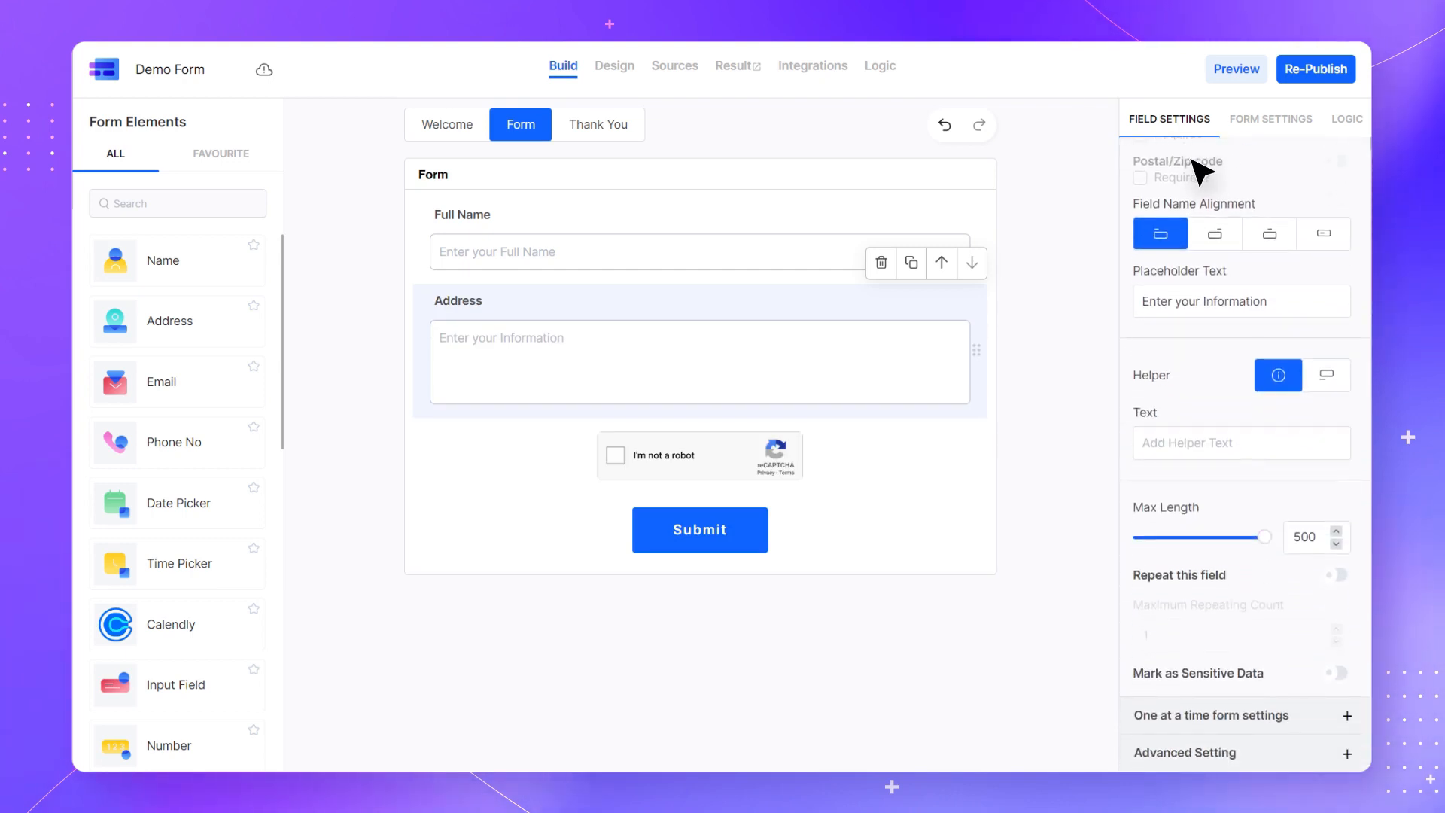
Add a verified Email field with makeforms.io domain validation, then enter a Gmail test address in preview.
left_click(189, 391)
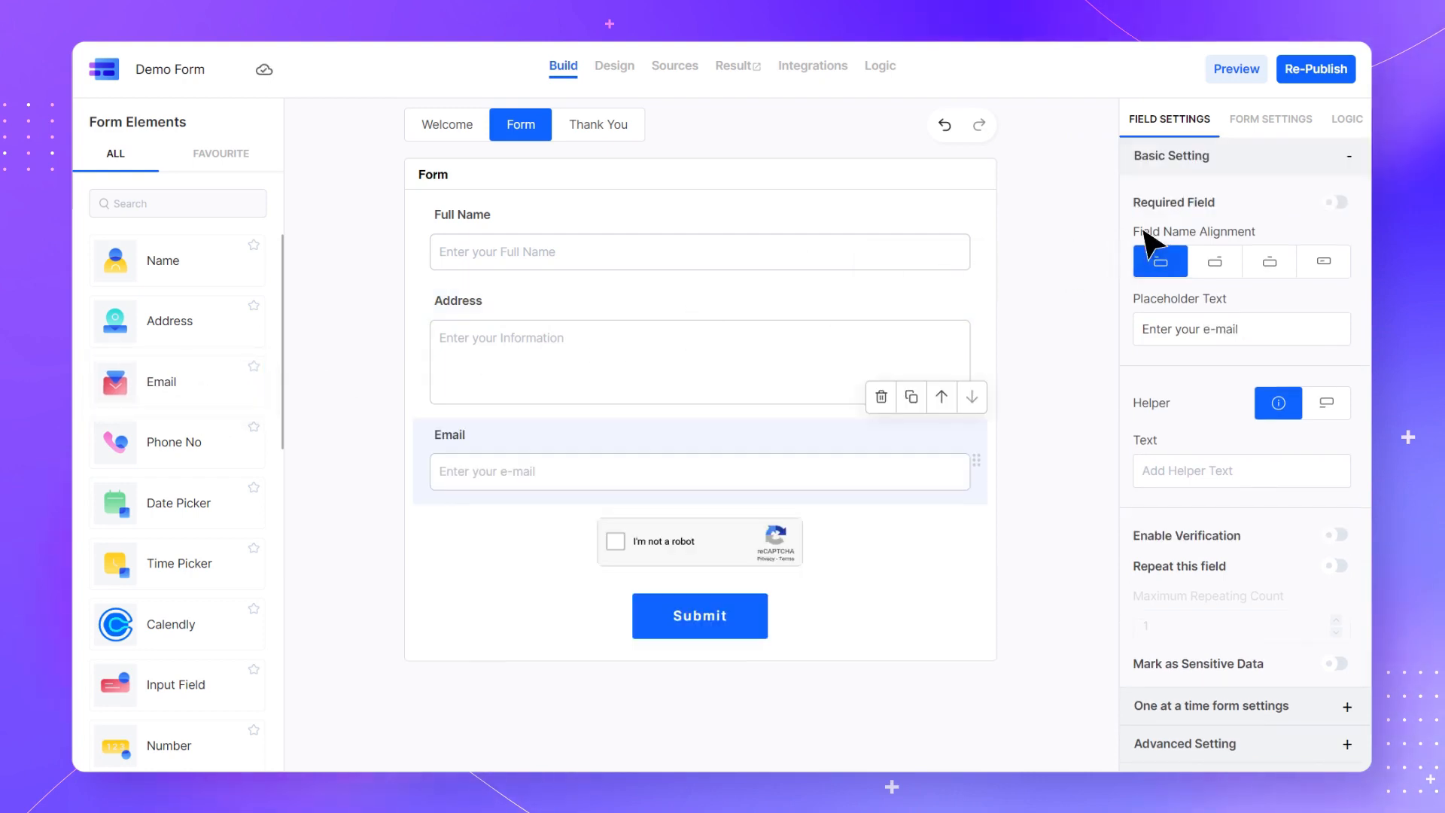
left_click(1340, 535)
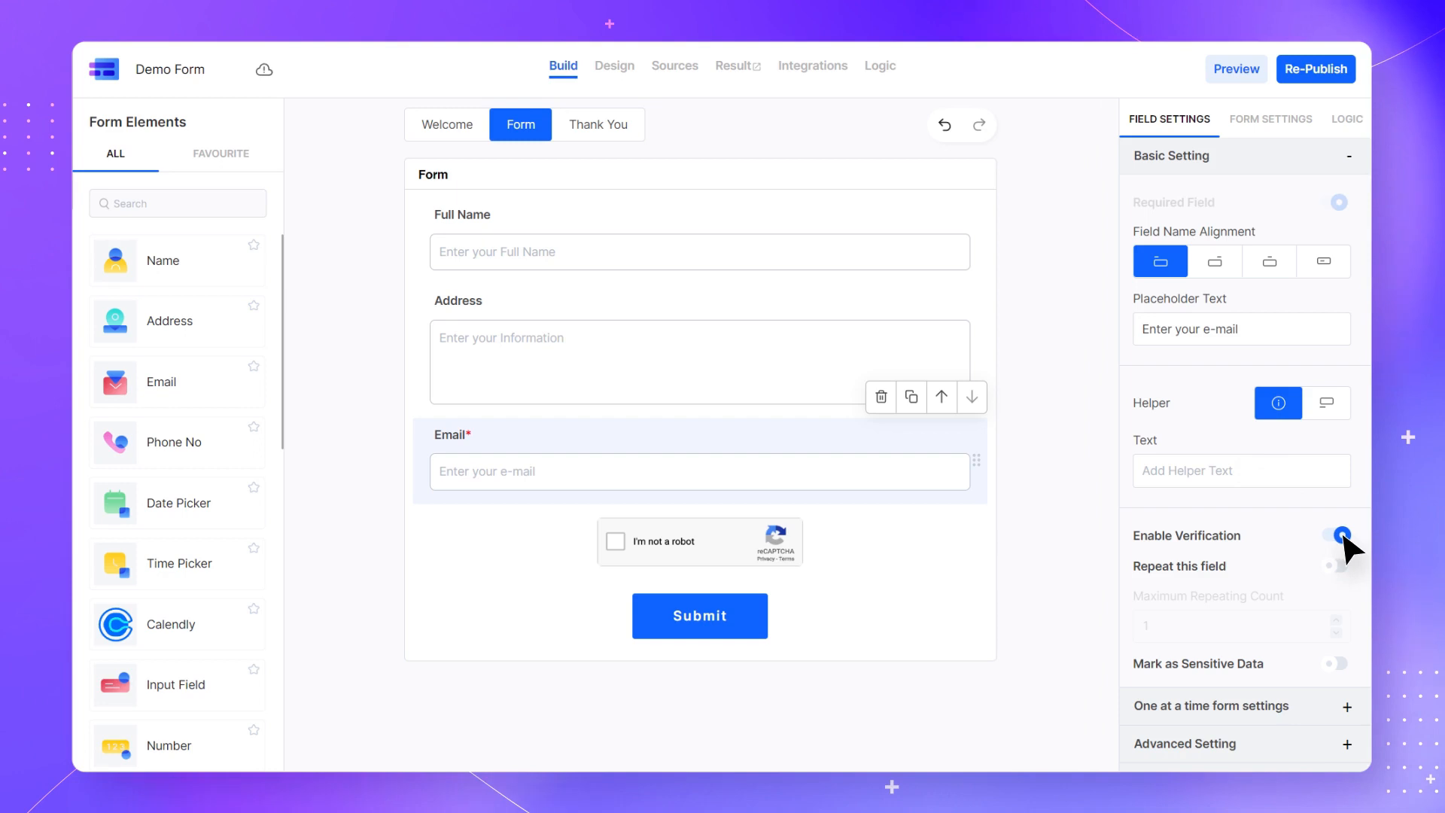
left_click(1263, 753)
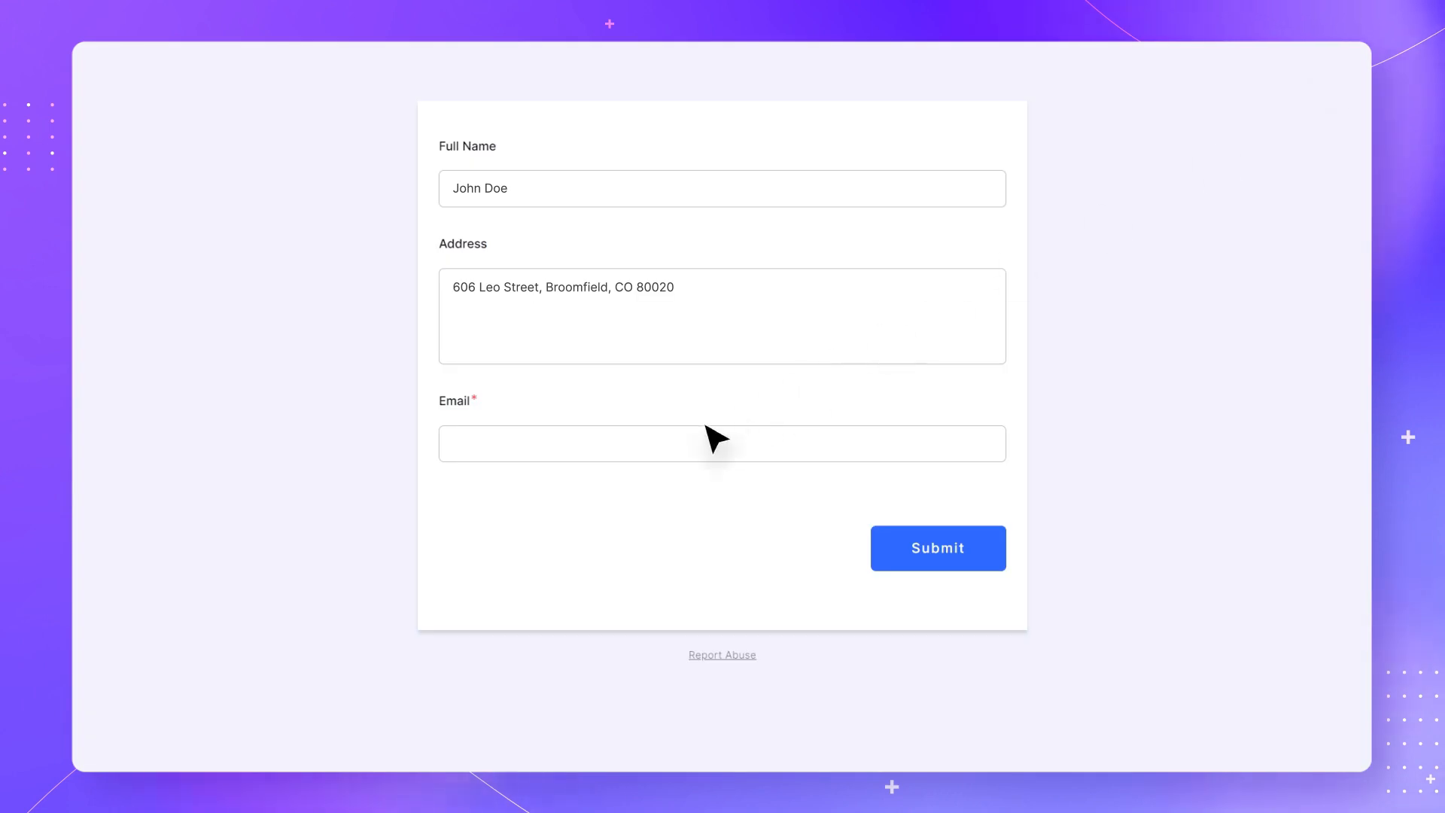
left_click(652, 448)
type("john.doe@gmail.com")
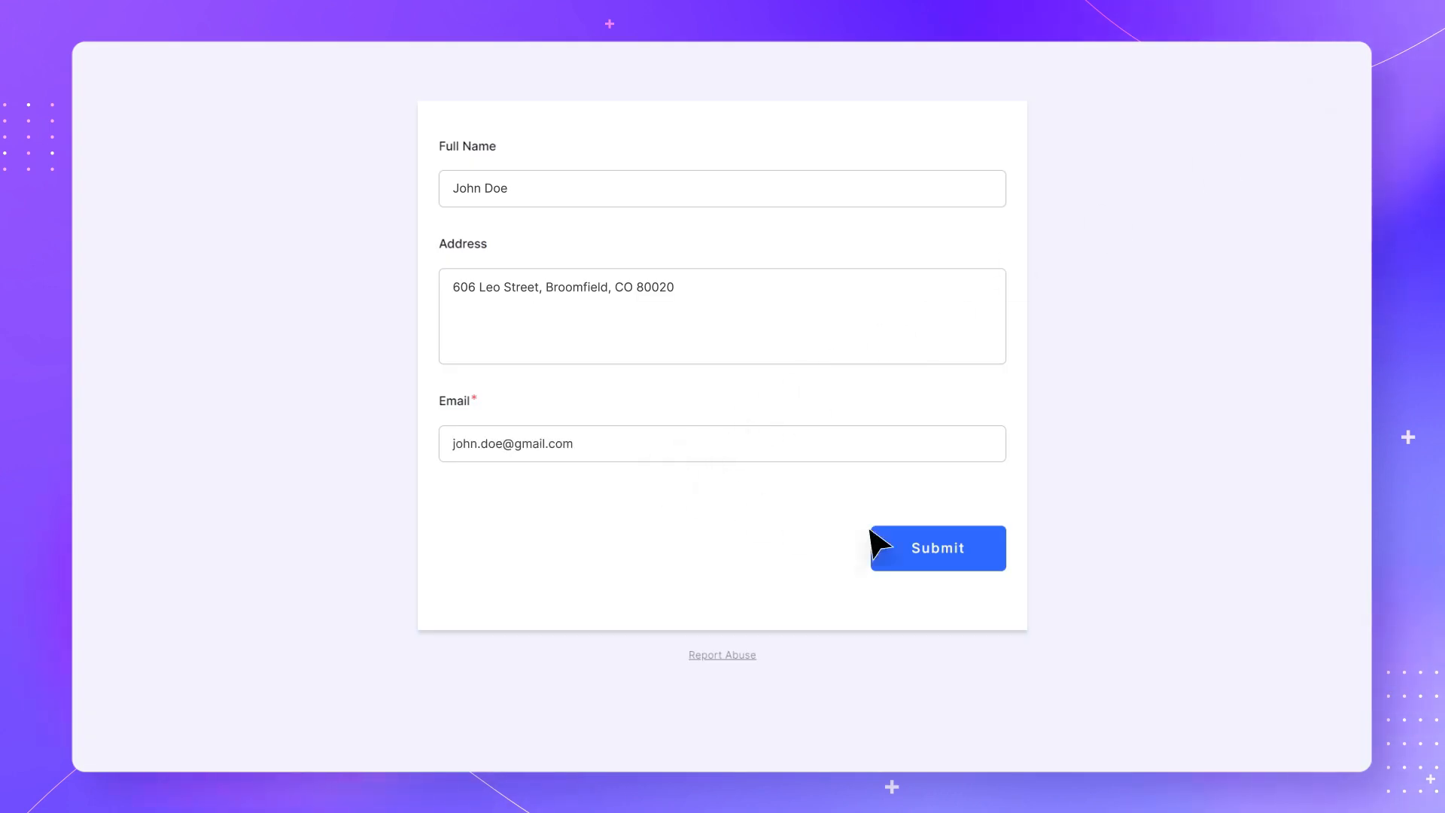
Submit to trigger the domain error, correct the address, resubmit and enter the emailed OTP.
left_click(951, 558)
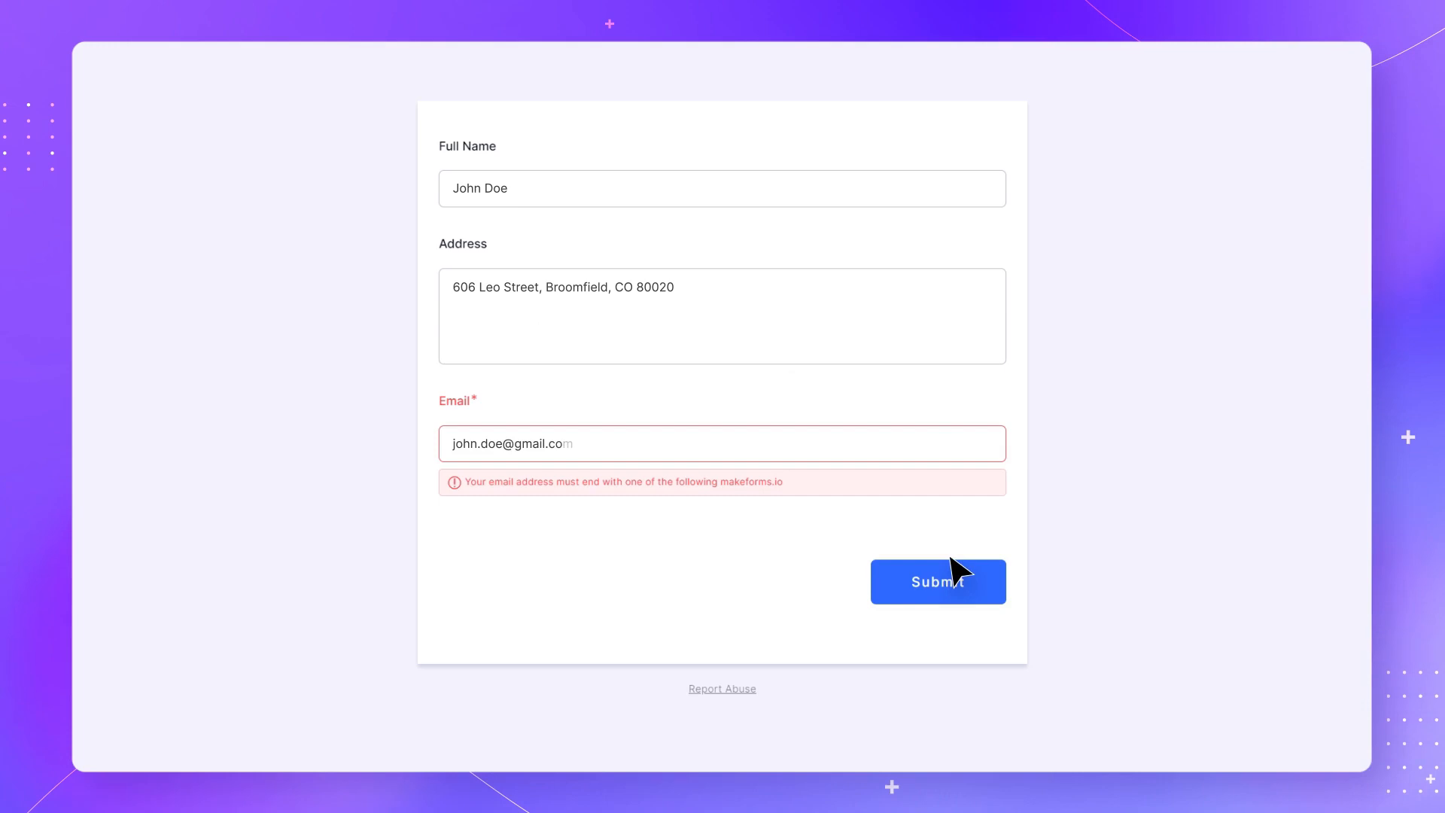
type("orms.")
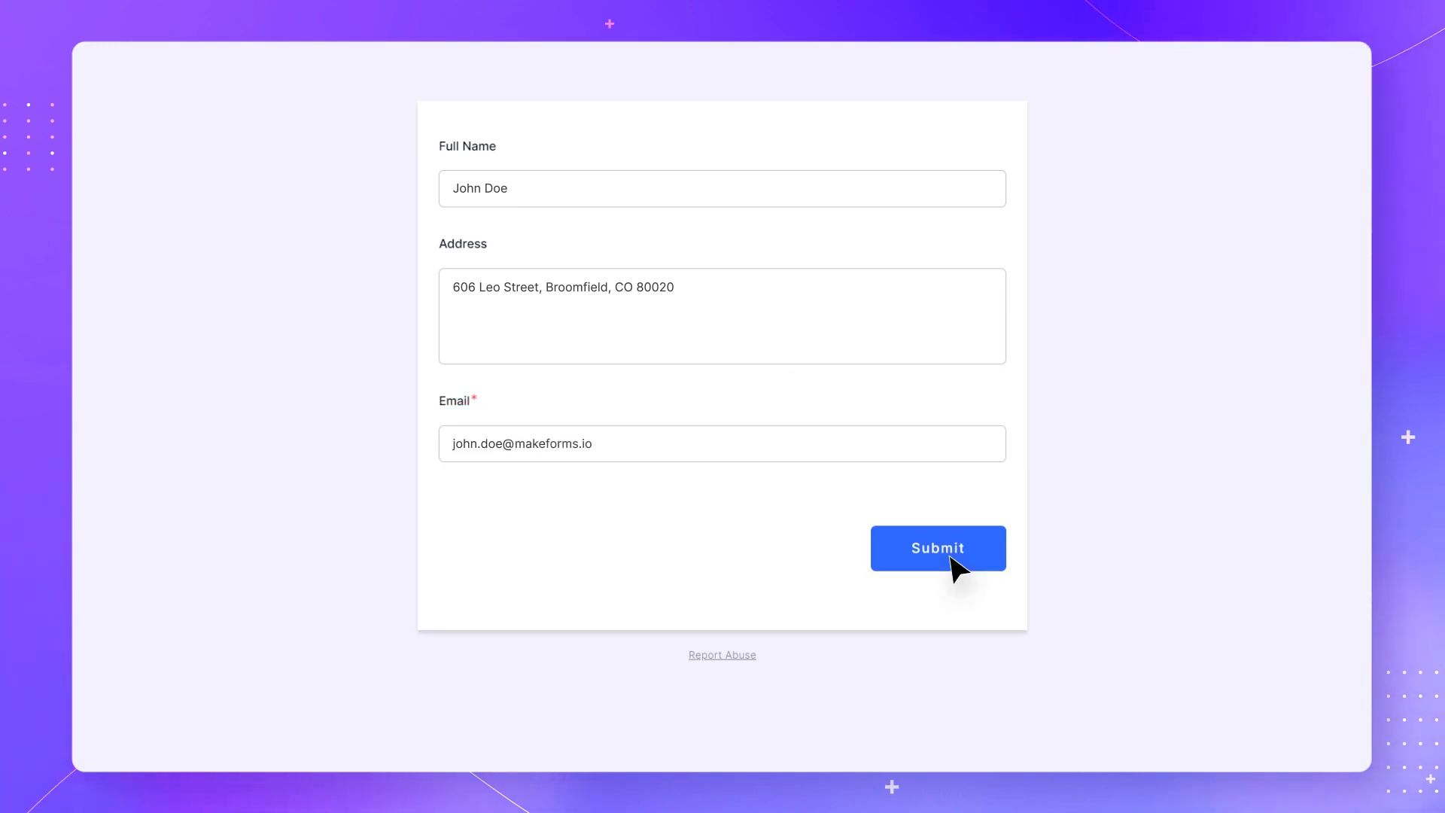
left_click(951, 559)
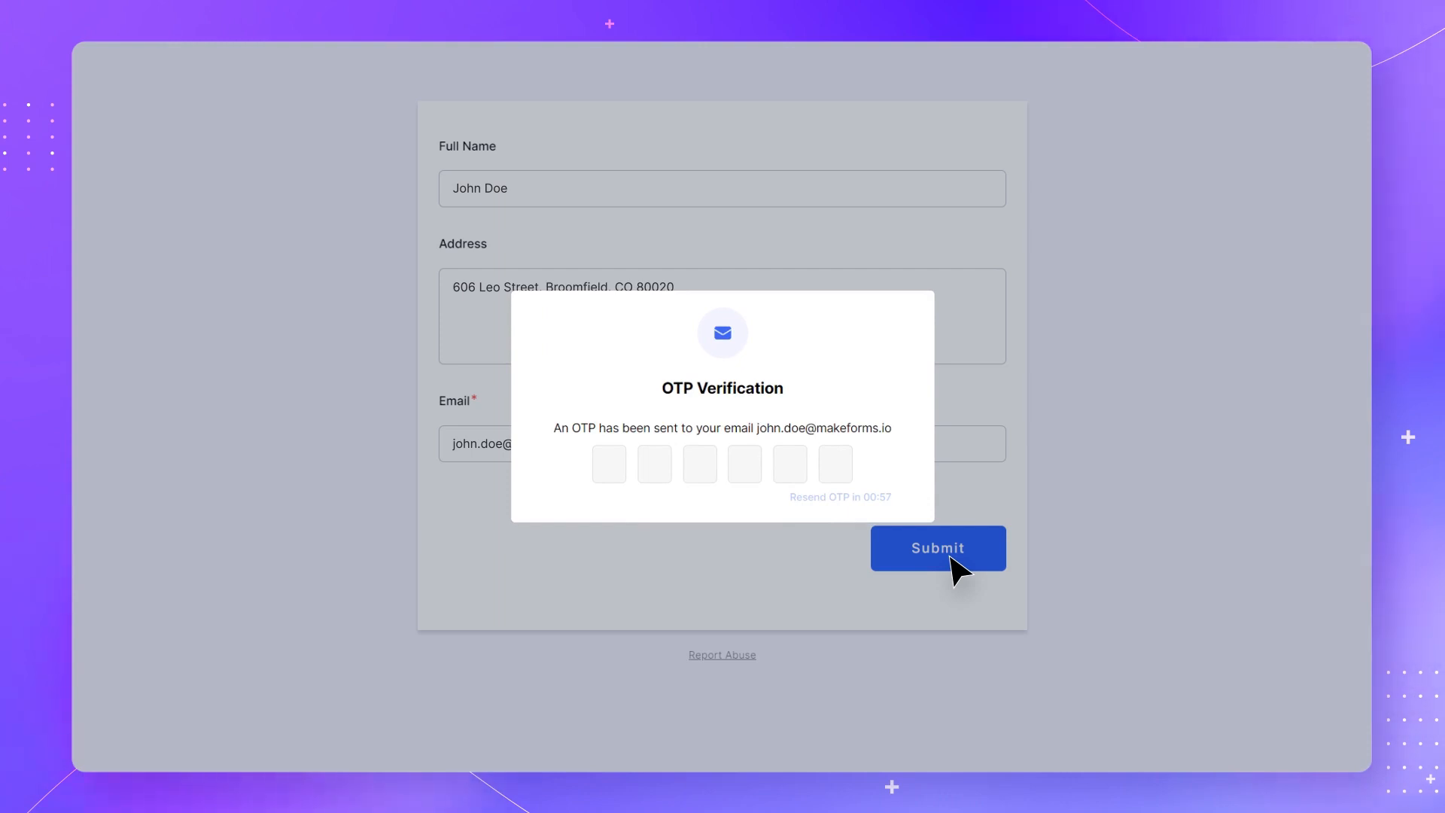
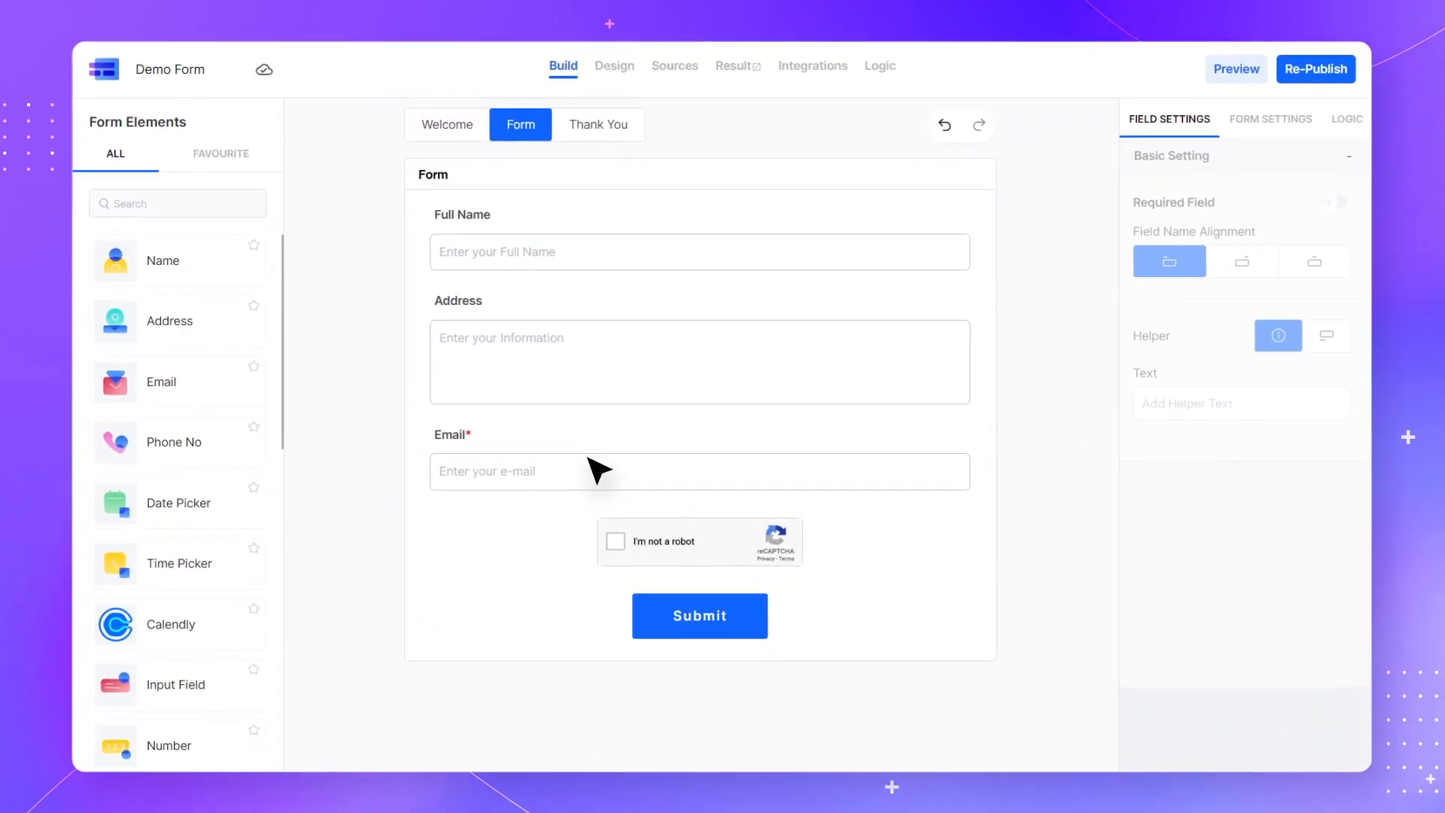
Add a Phone Number field below Email with verification on, and view the buy-more-credits option.
left_click(185, 443)
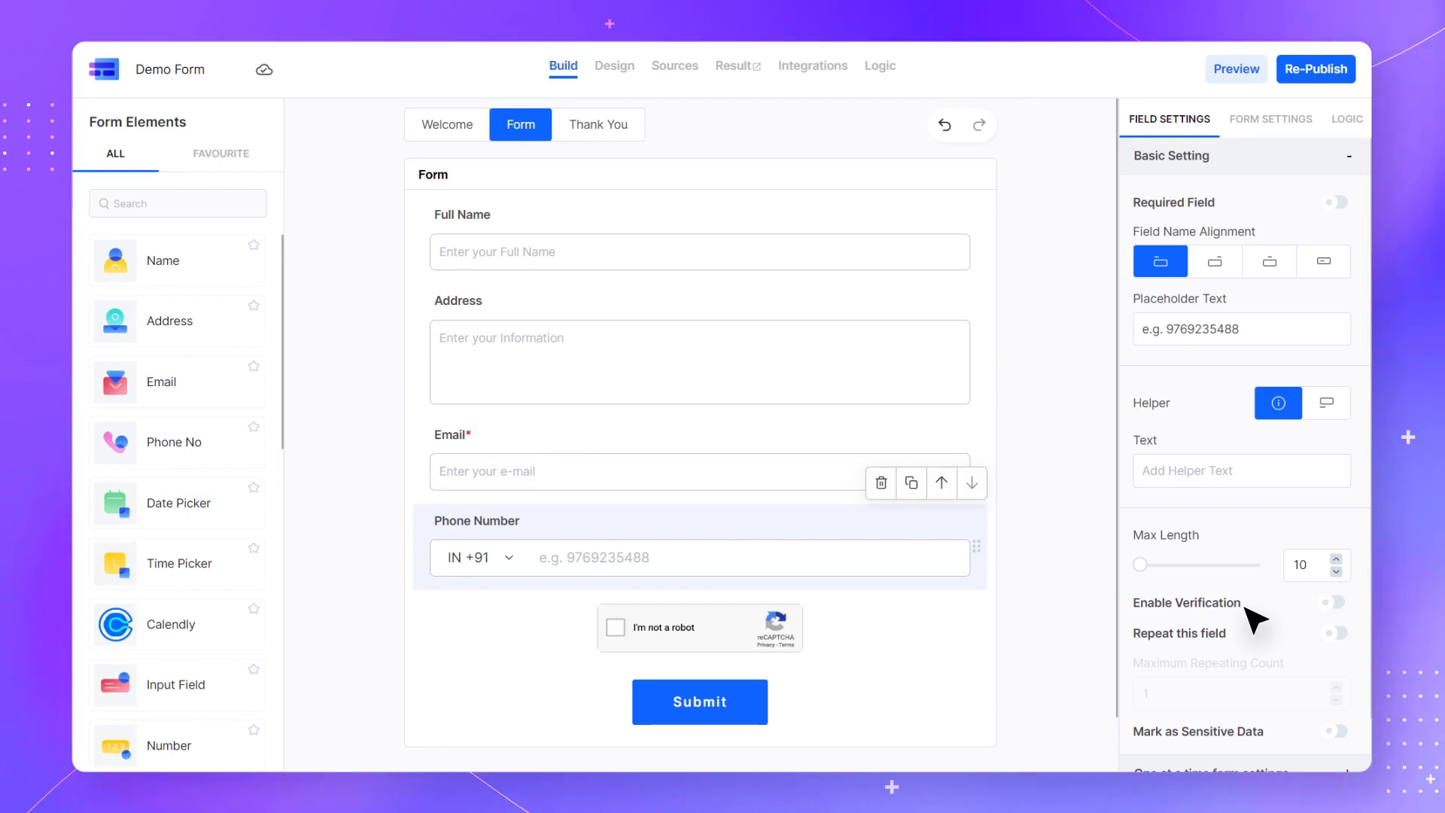
left_click(1337, 603)
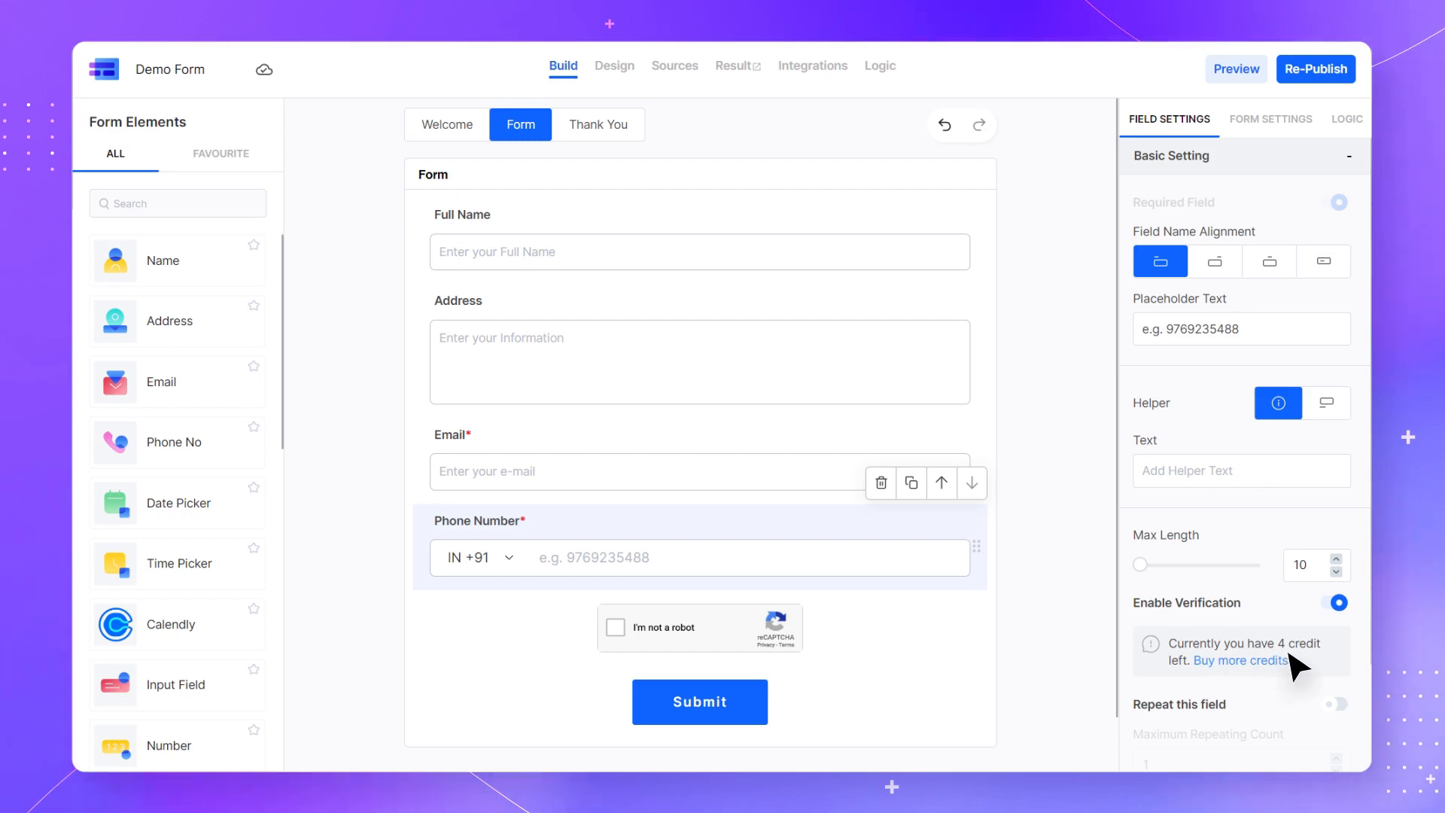
left_click(1255, 662)
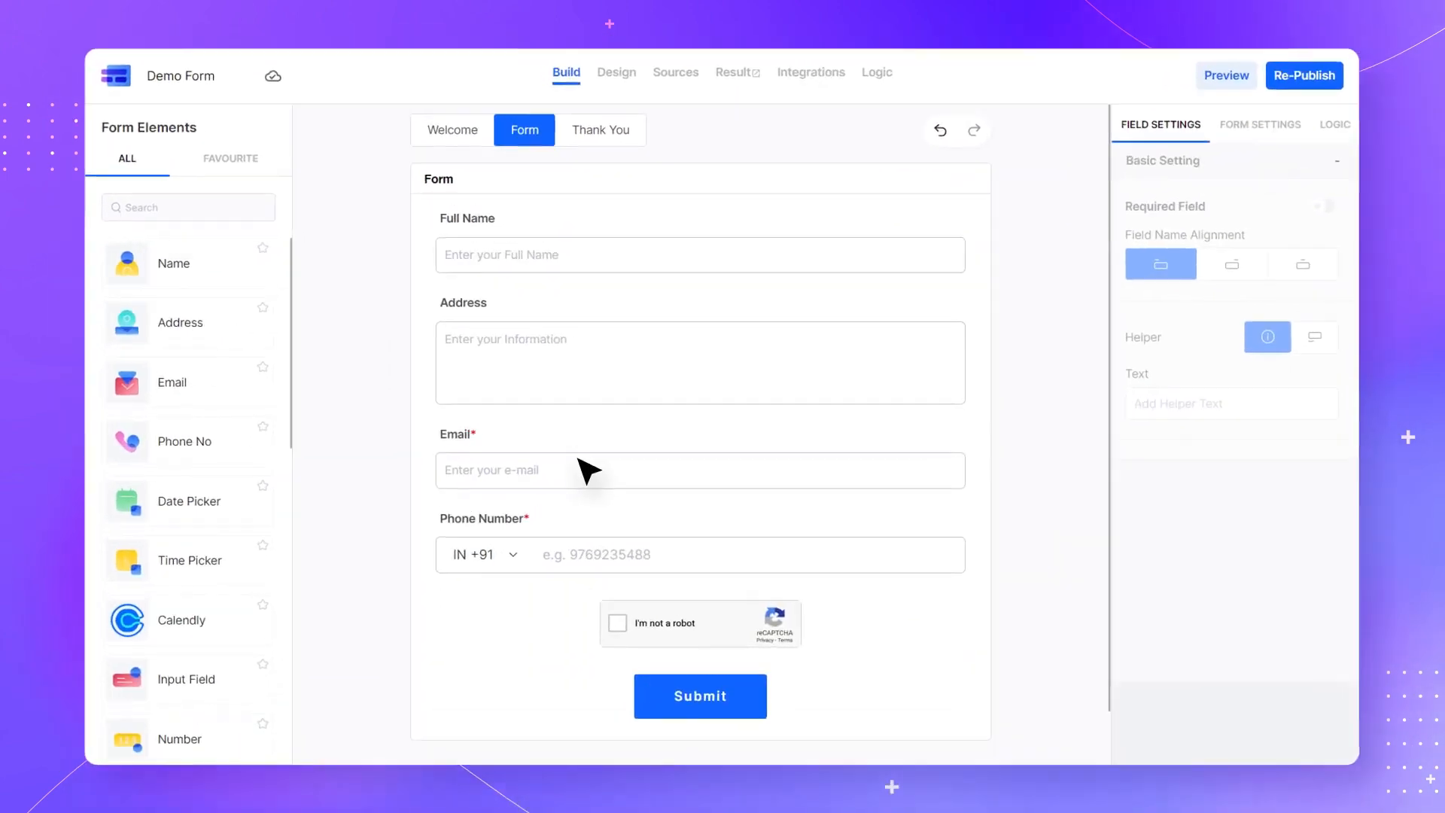
Add a Date Picker with MM/DD/YYYY format and '-' separator, toggling Disabled on and off.
left_click(222, 510)
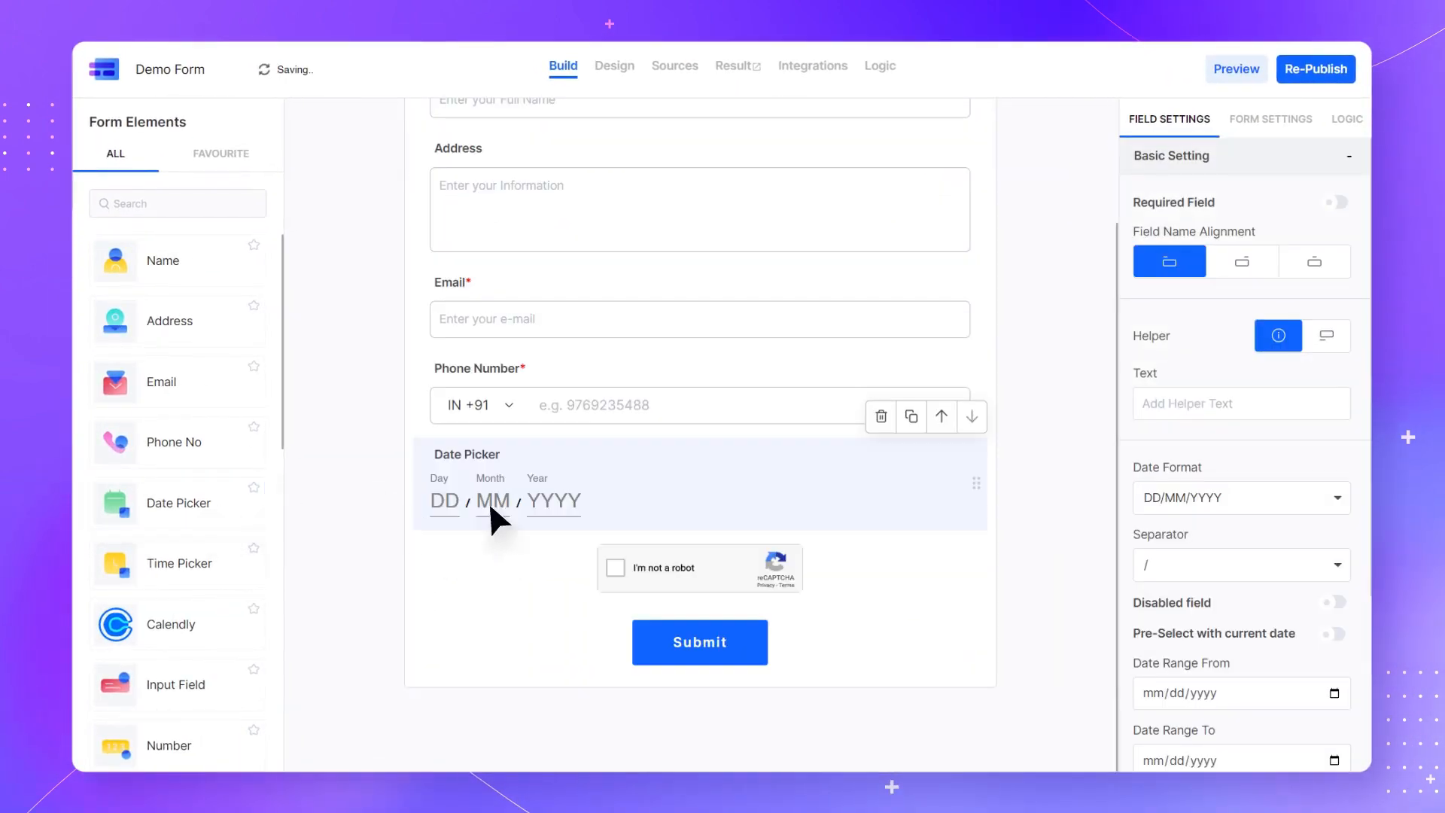
left_click(1254, 510)
left_click(1249, 564)
left_click(1249, 574)
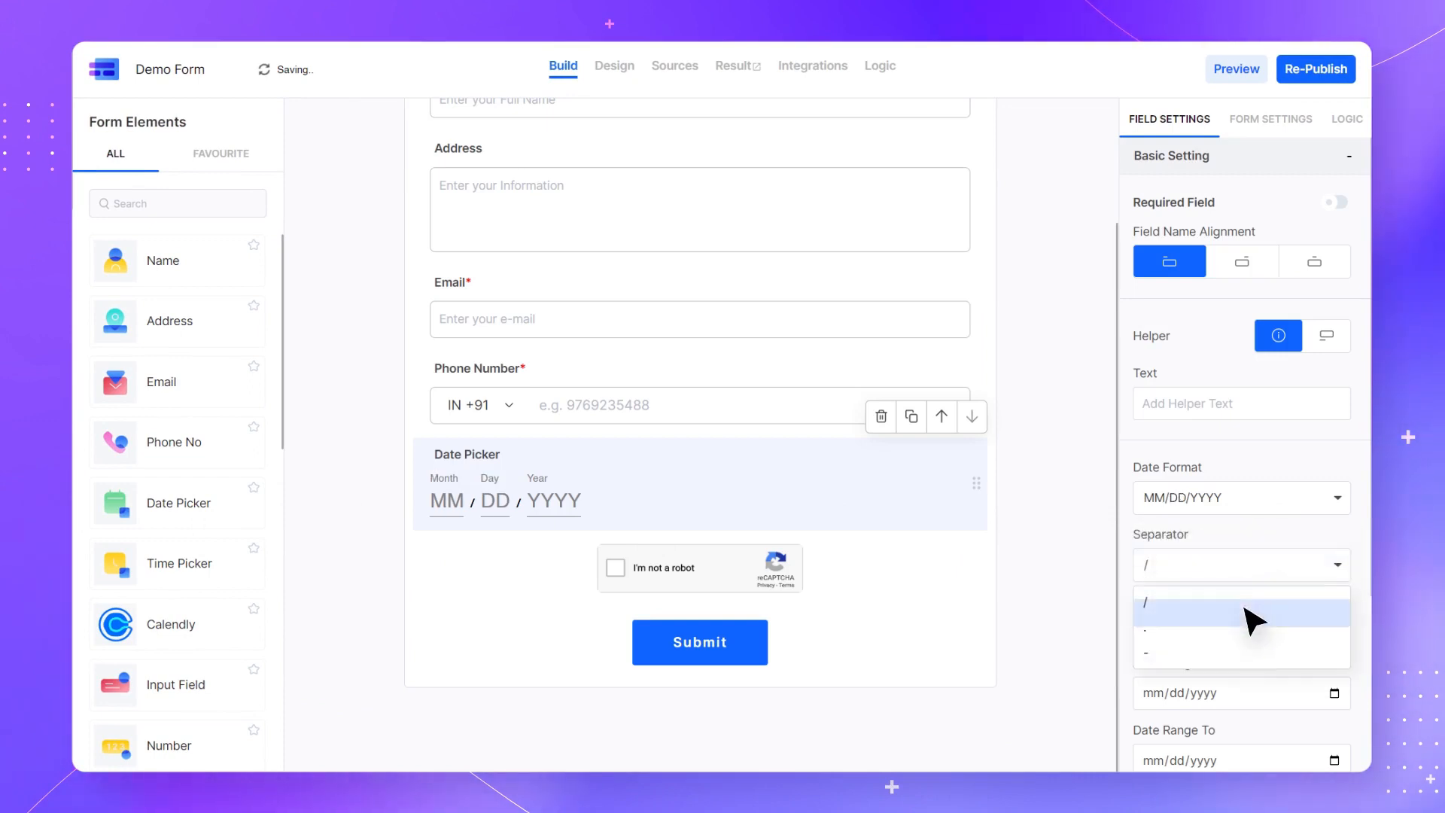
left_click(1242, 653)
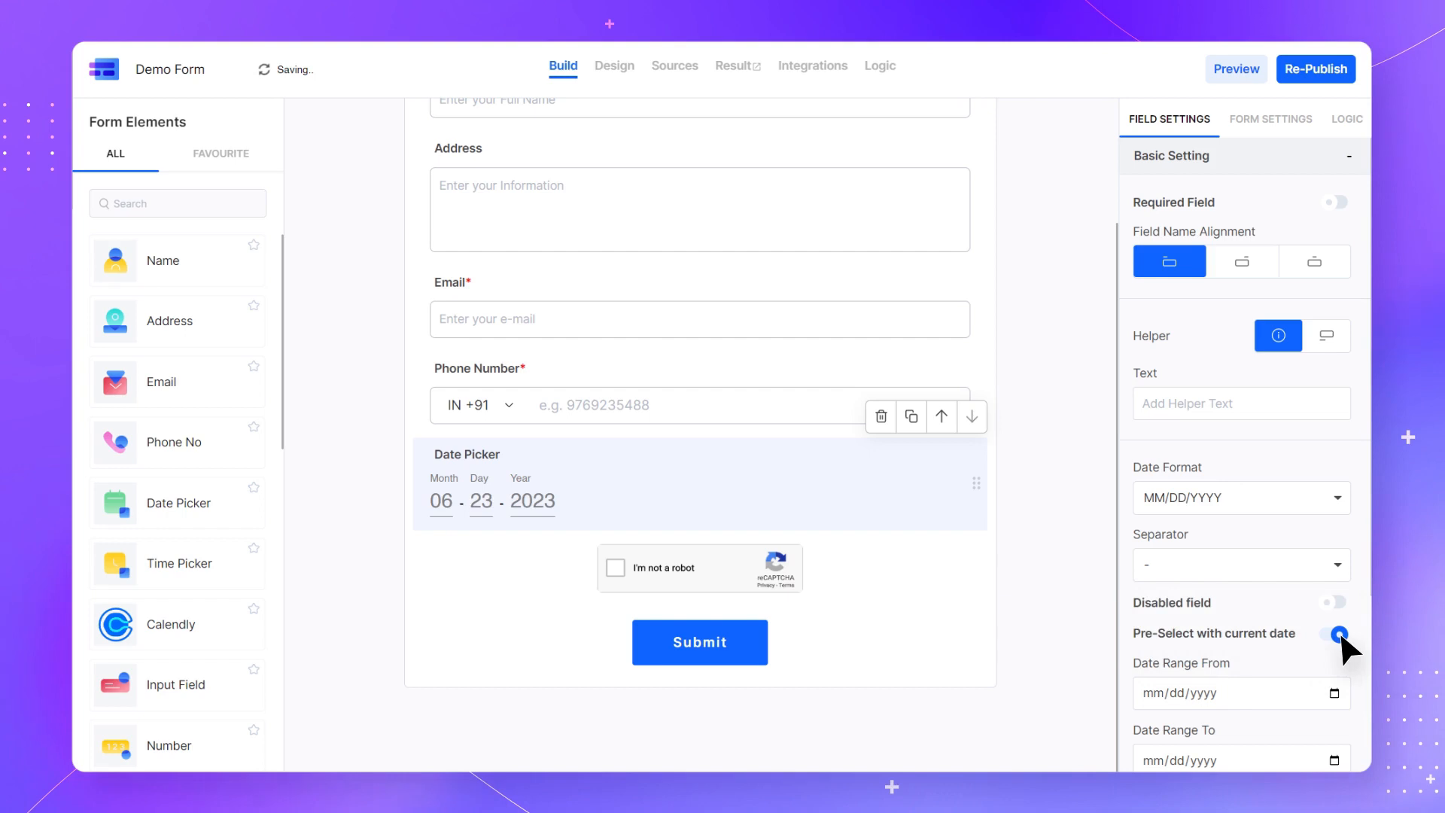
left_click(1340, 602)
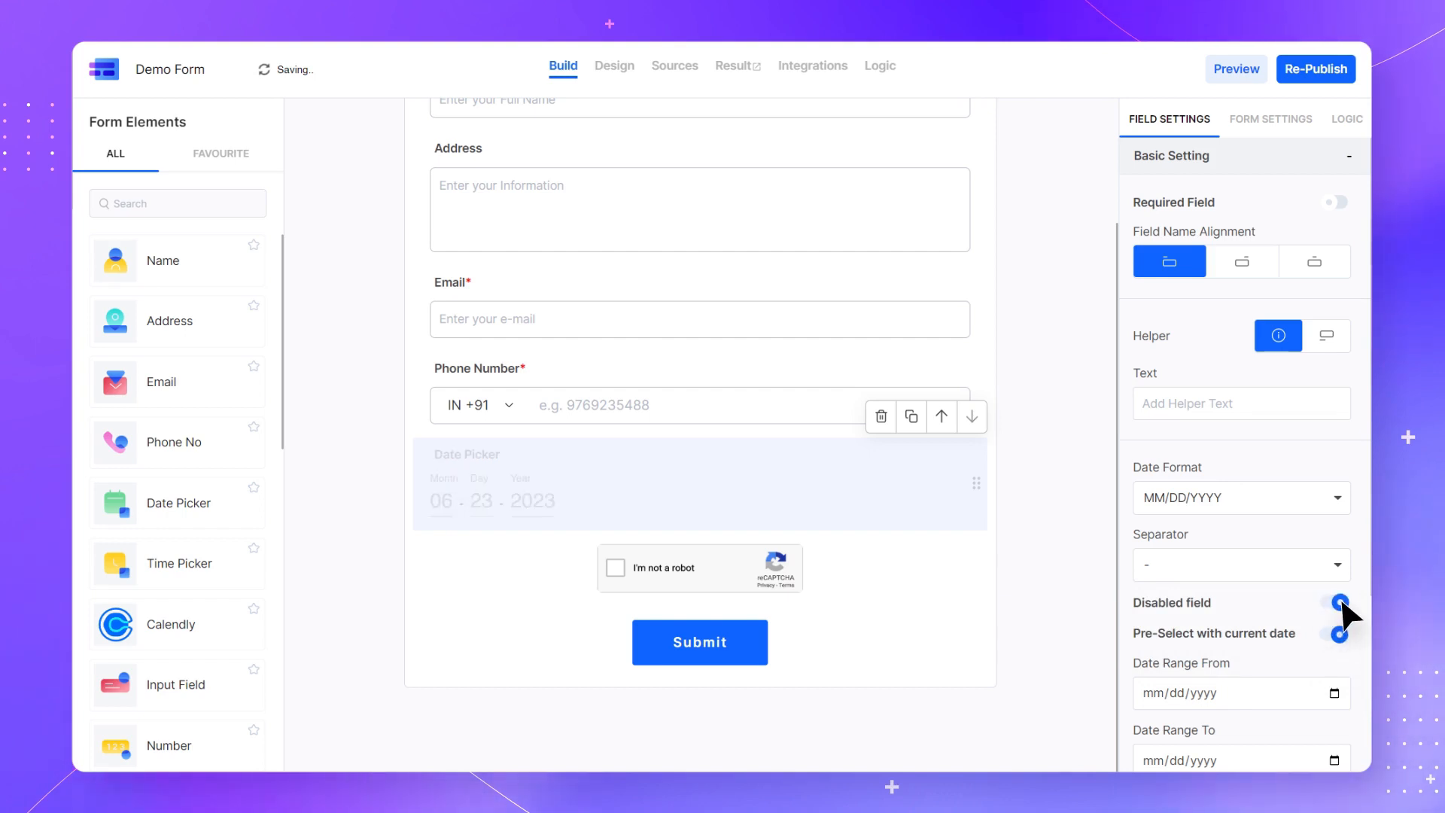
left_click(1339, 602)
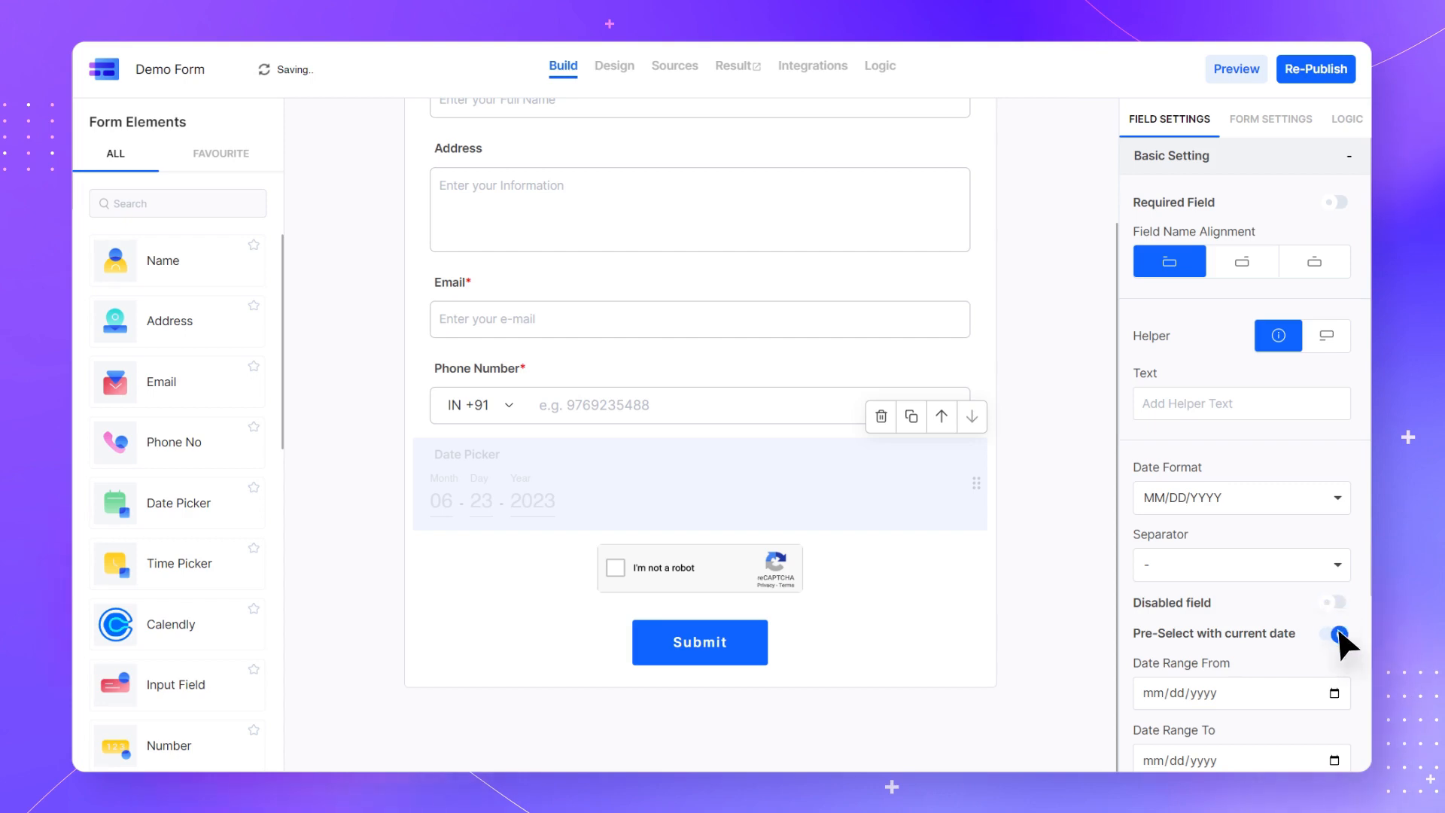
Restrict the Date Picker's range to 01/01/2023 through 06/30/2023.
scroll(1245, 527, "down", 3)
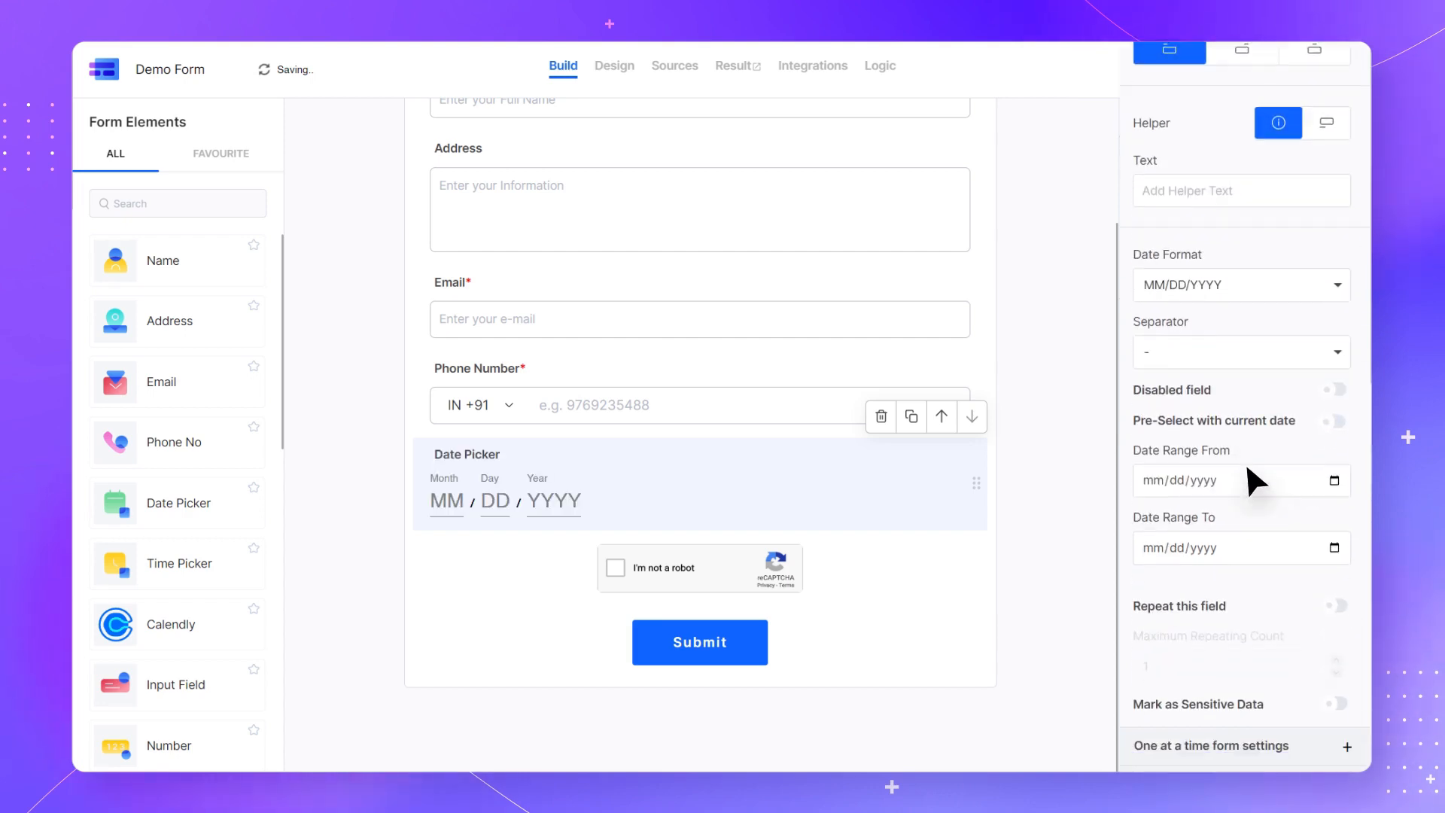
left_click(1219, 446)
left_click(1171, 554)
left_click(1218, 516)
left_click(1282, 426)
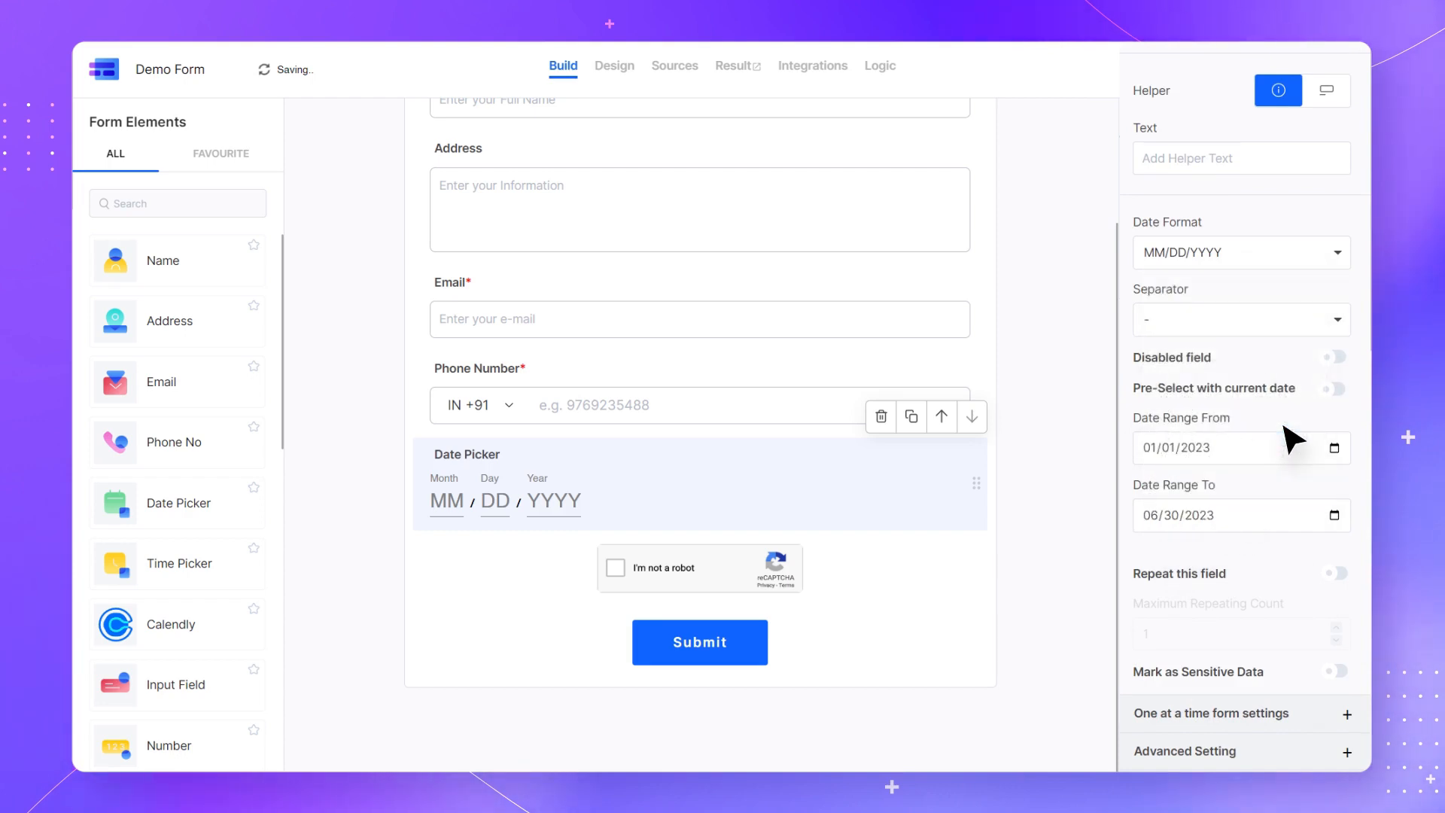
Add a 12-hour Time Picker whose range starts at 6 AM, followed by a Calendly block.
left_click(190, 570)
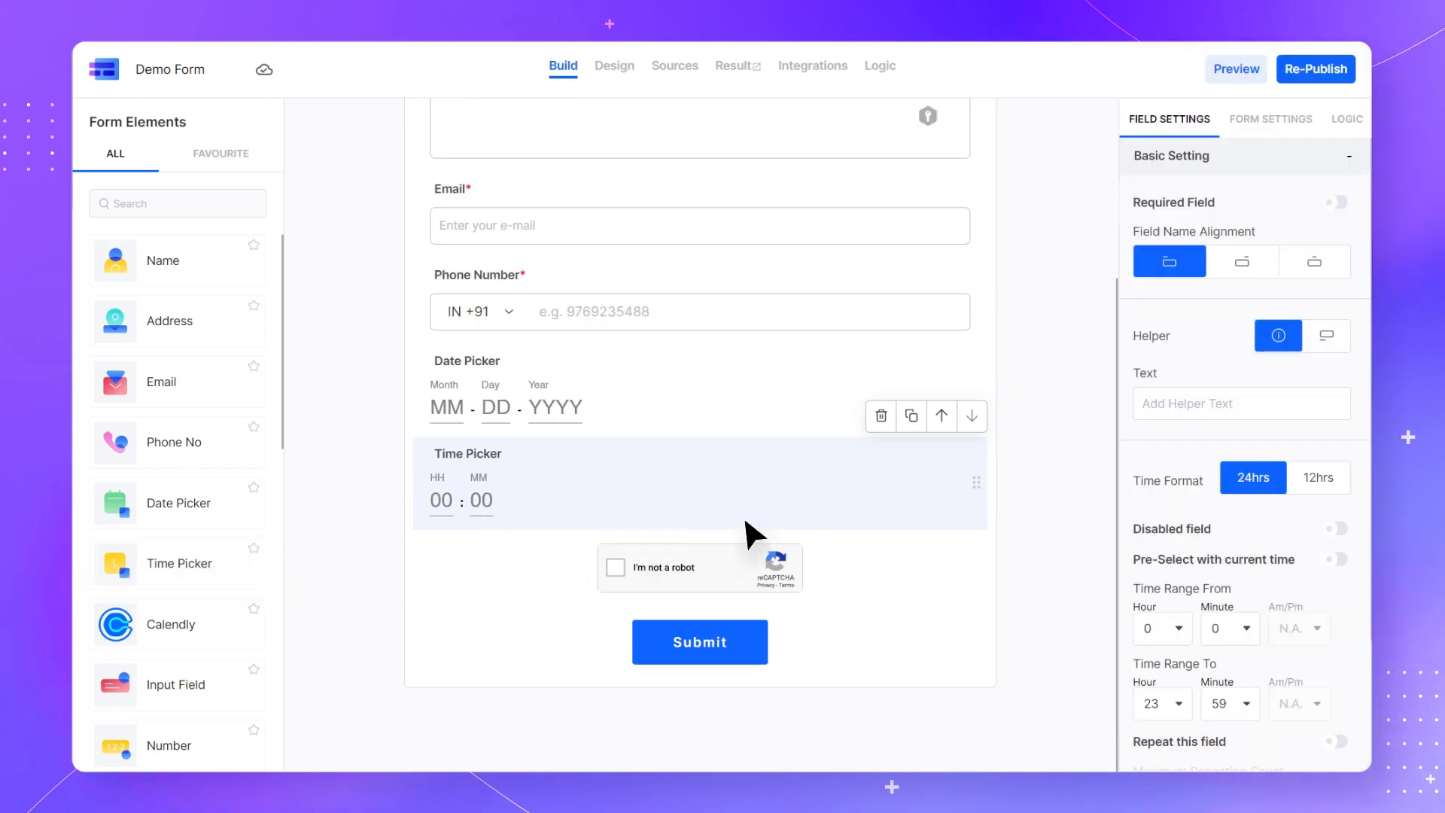
left_click(1308, 476)
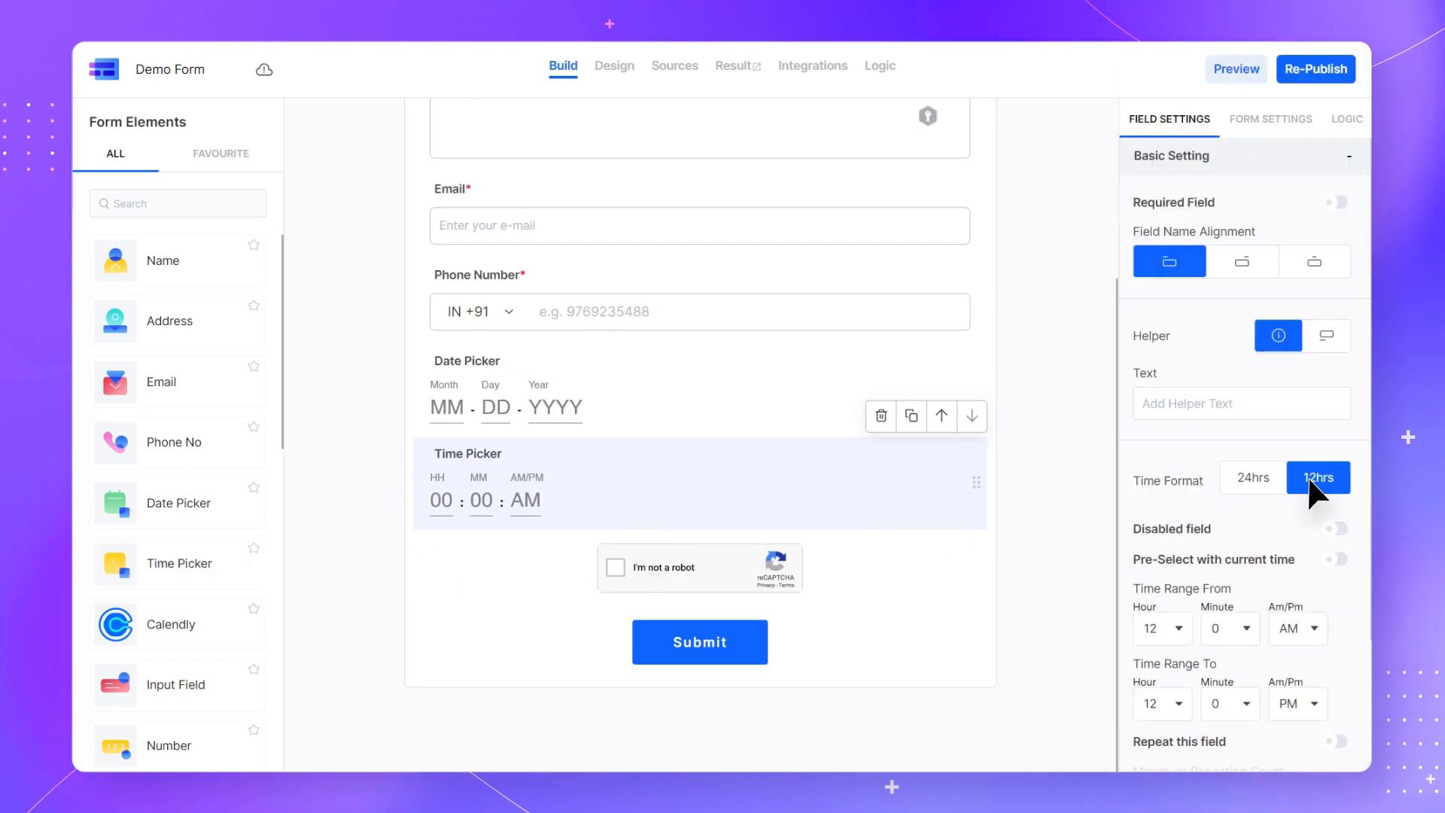
left_click(1165, 631)
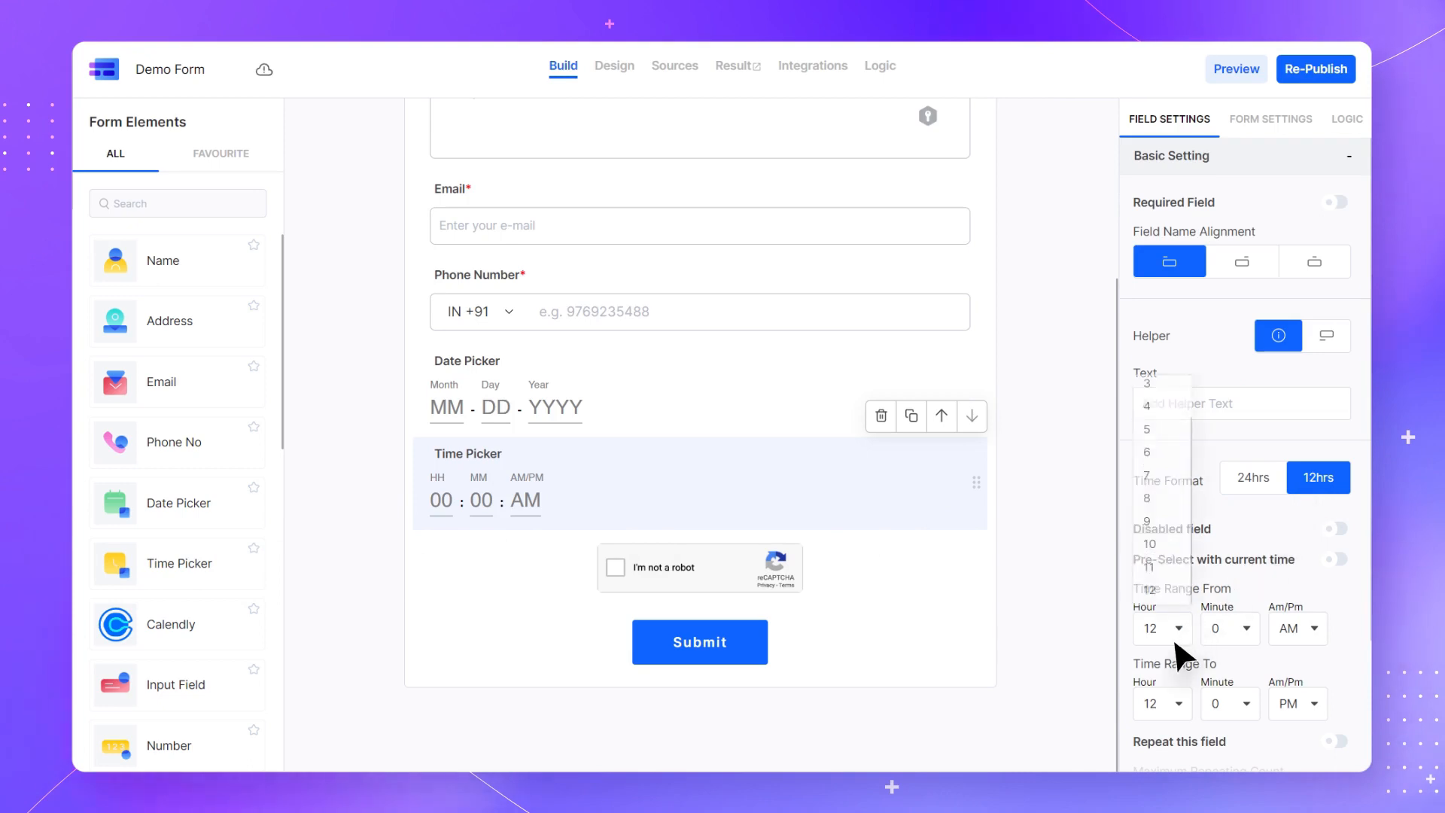
left_click(1172, 450)
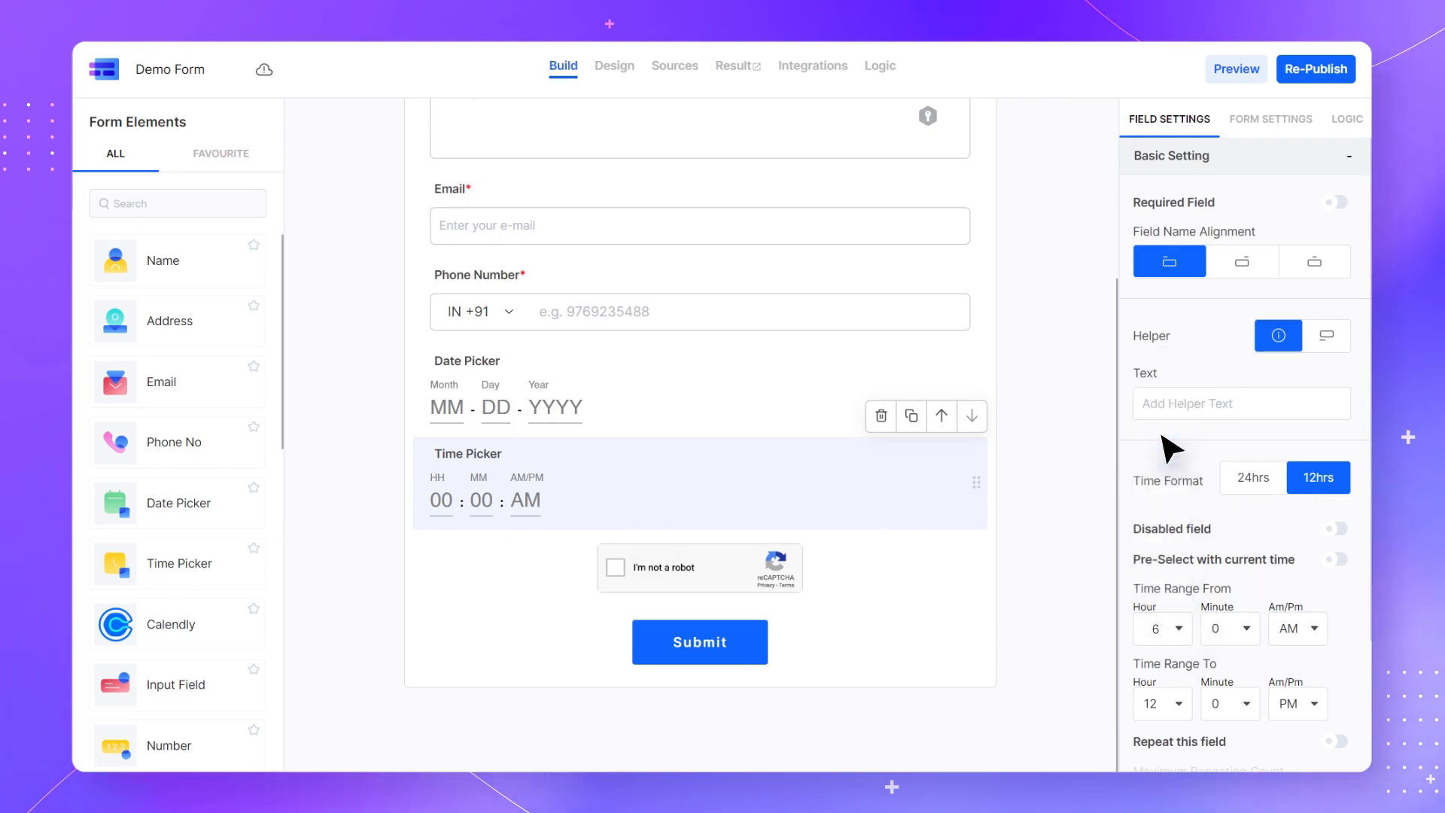
left_click(185, 622)
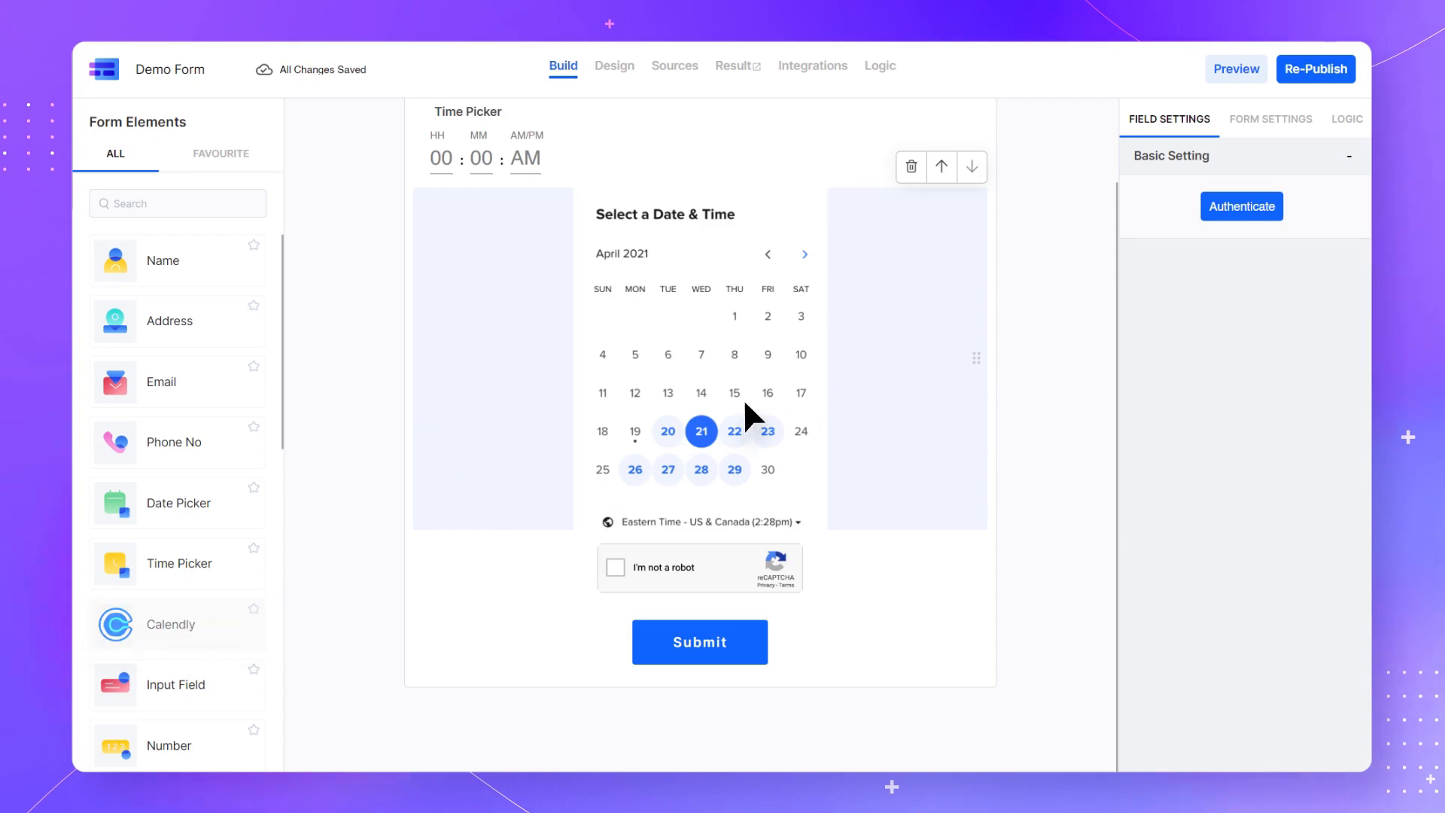
Connect the Calendly account by signing in with the admin Google account.
left_click(1207, 219)
left_click(977, 415)
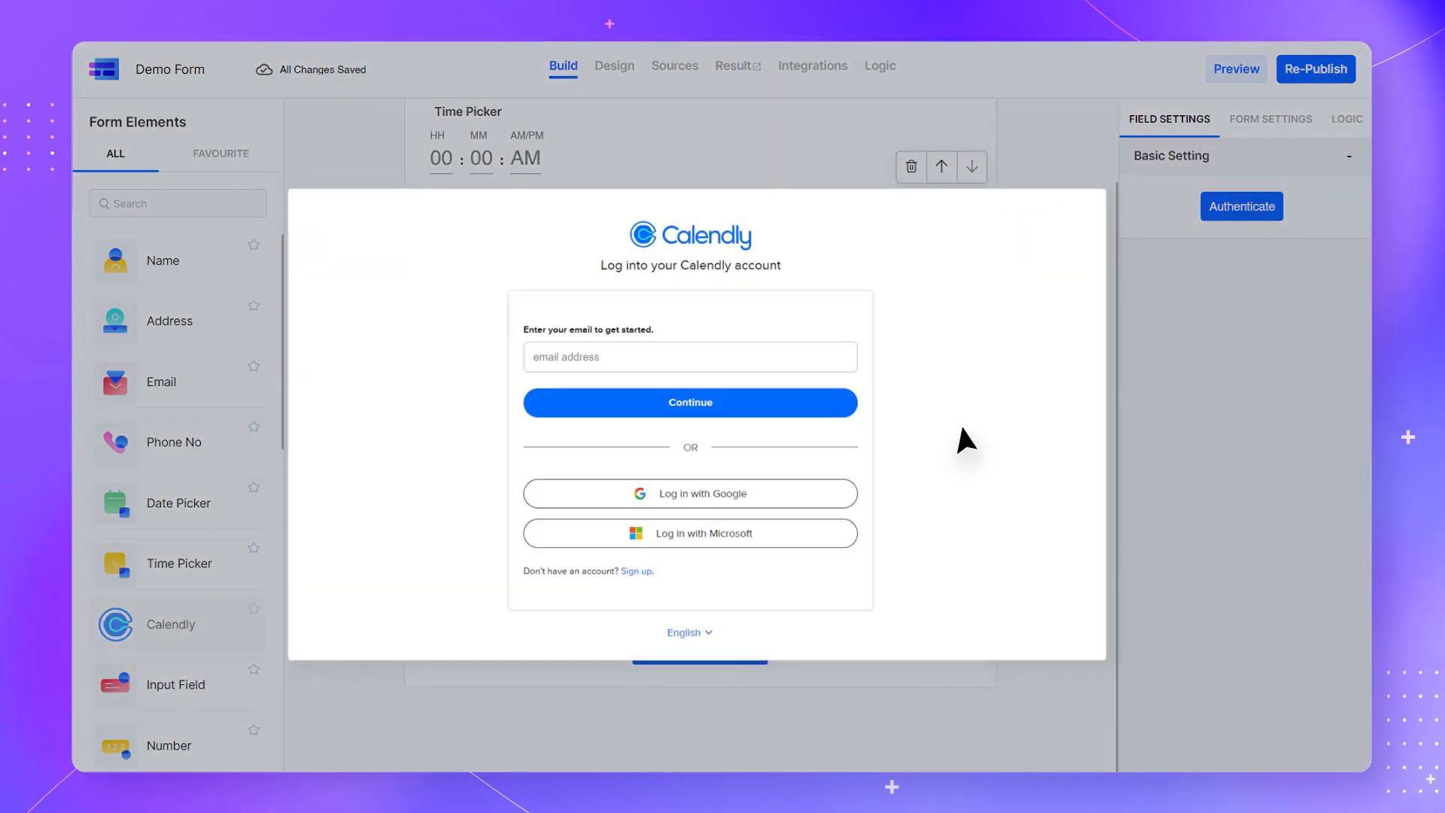
left_click(703, 495)
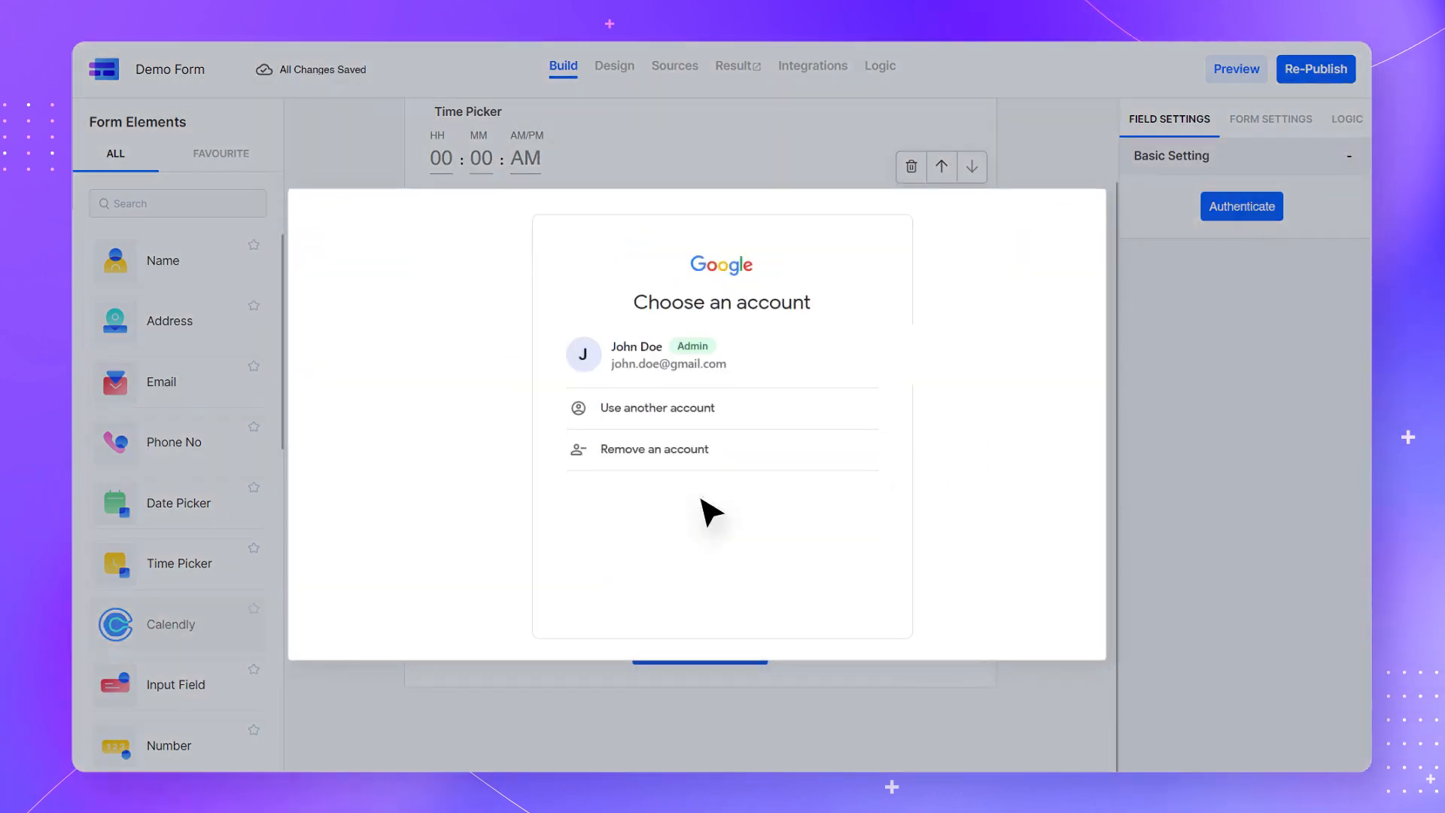
left_click(686, 365)
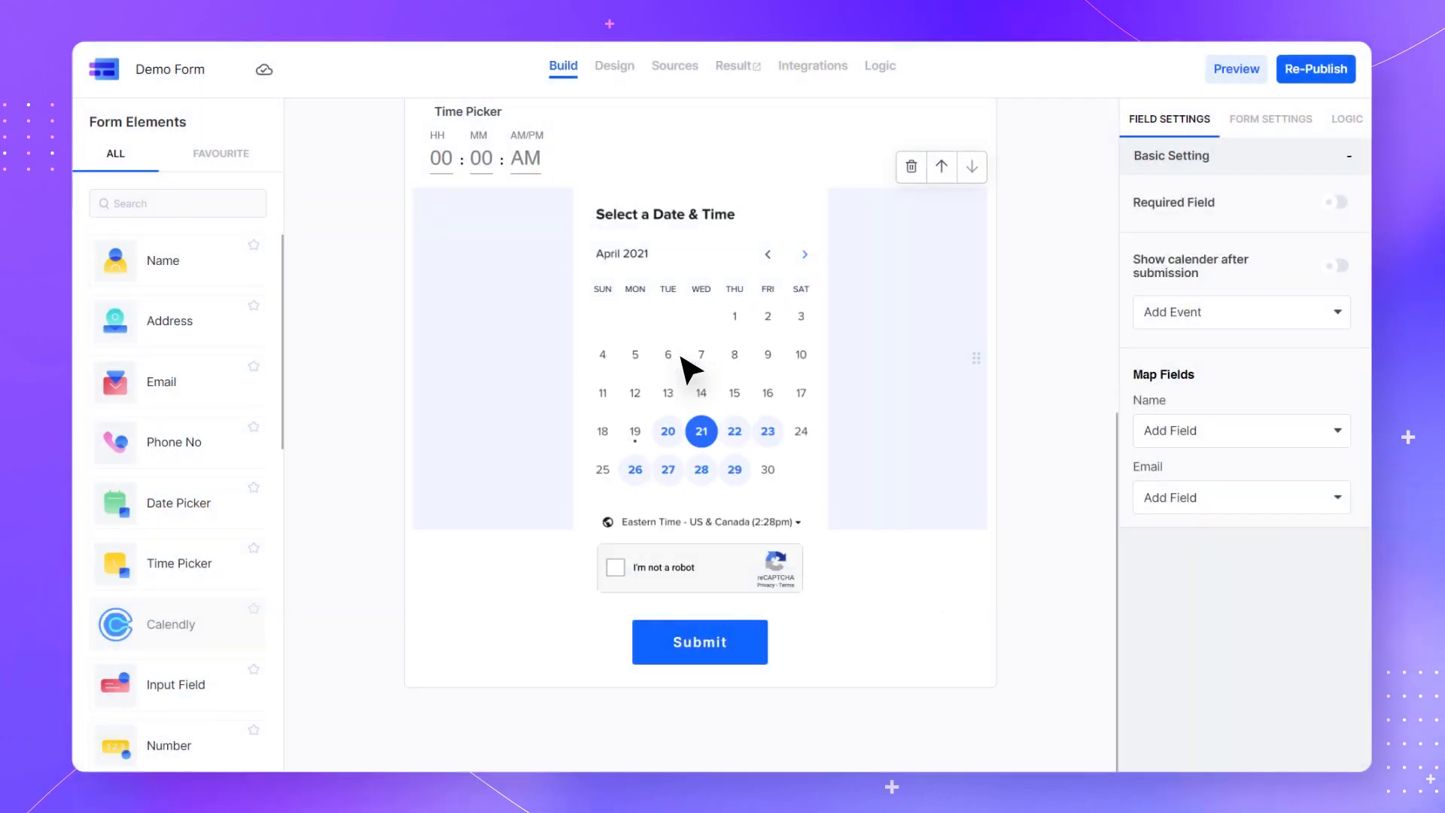
Choose the Quick Call event, map Name to Full Name and Email to Email, and show the calendar after submission.
left_click(1244, 320)
left_click(1243, 360)
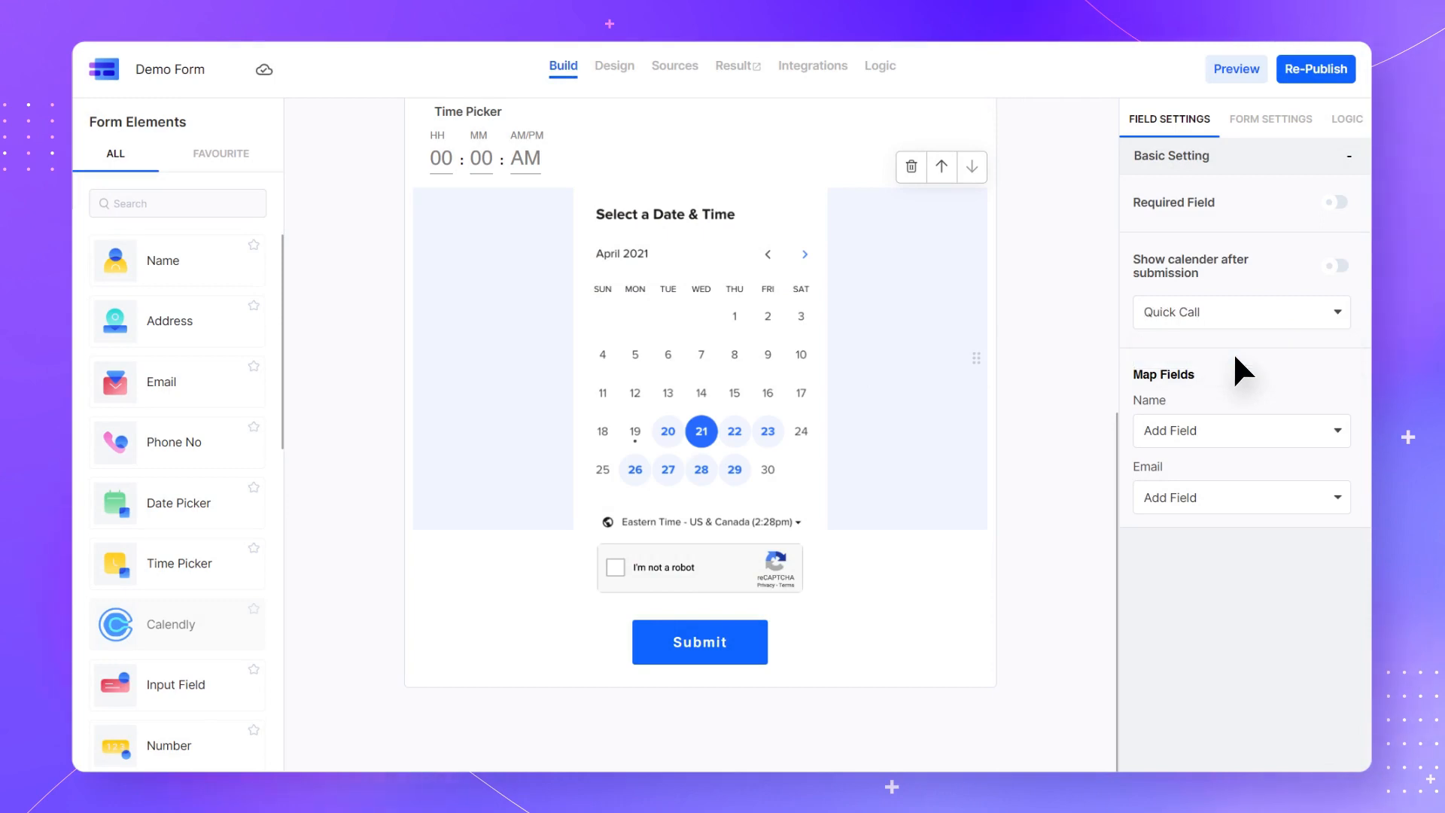
left_click(1239, 432)
left_click(1240, 473)
left_click(1237, 499)
left_click(1235, 557)
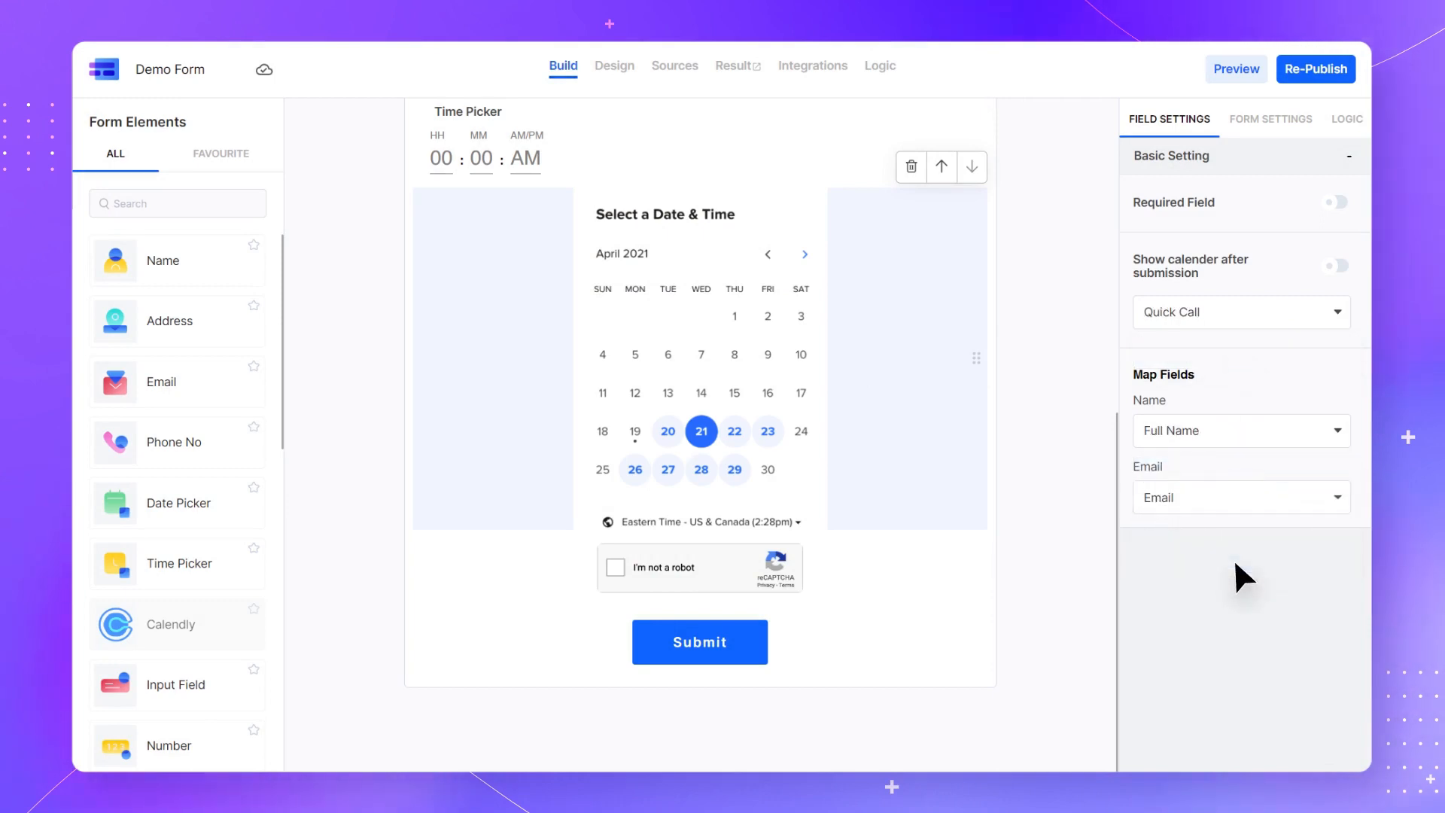
left_click(1340, 265)
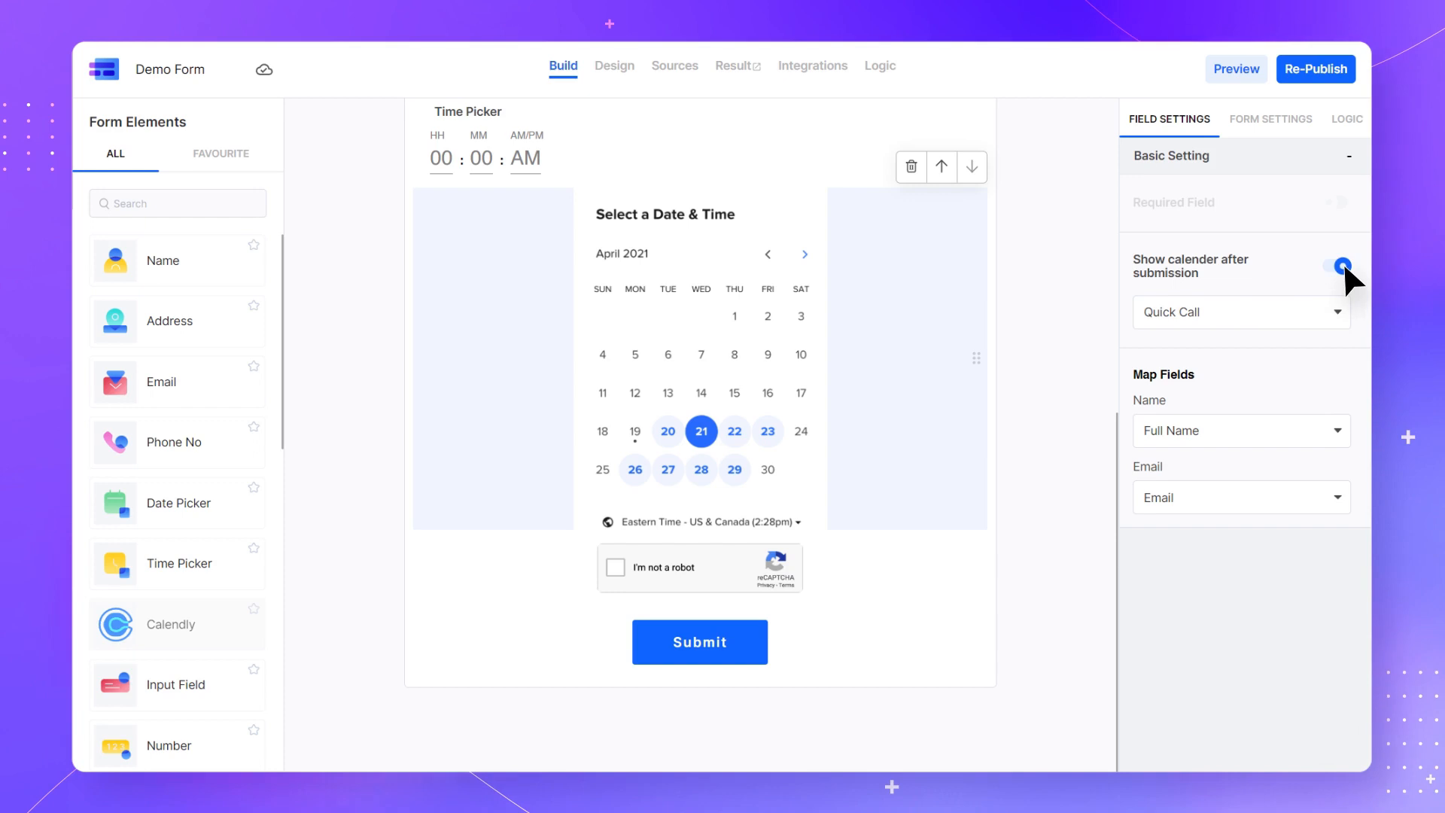
Republish and test the live form by booking a June 28 call at 4:00pm.
left_click(1315, 75)
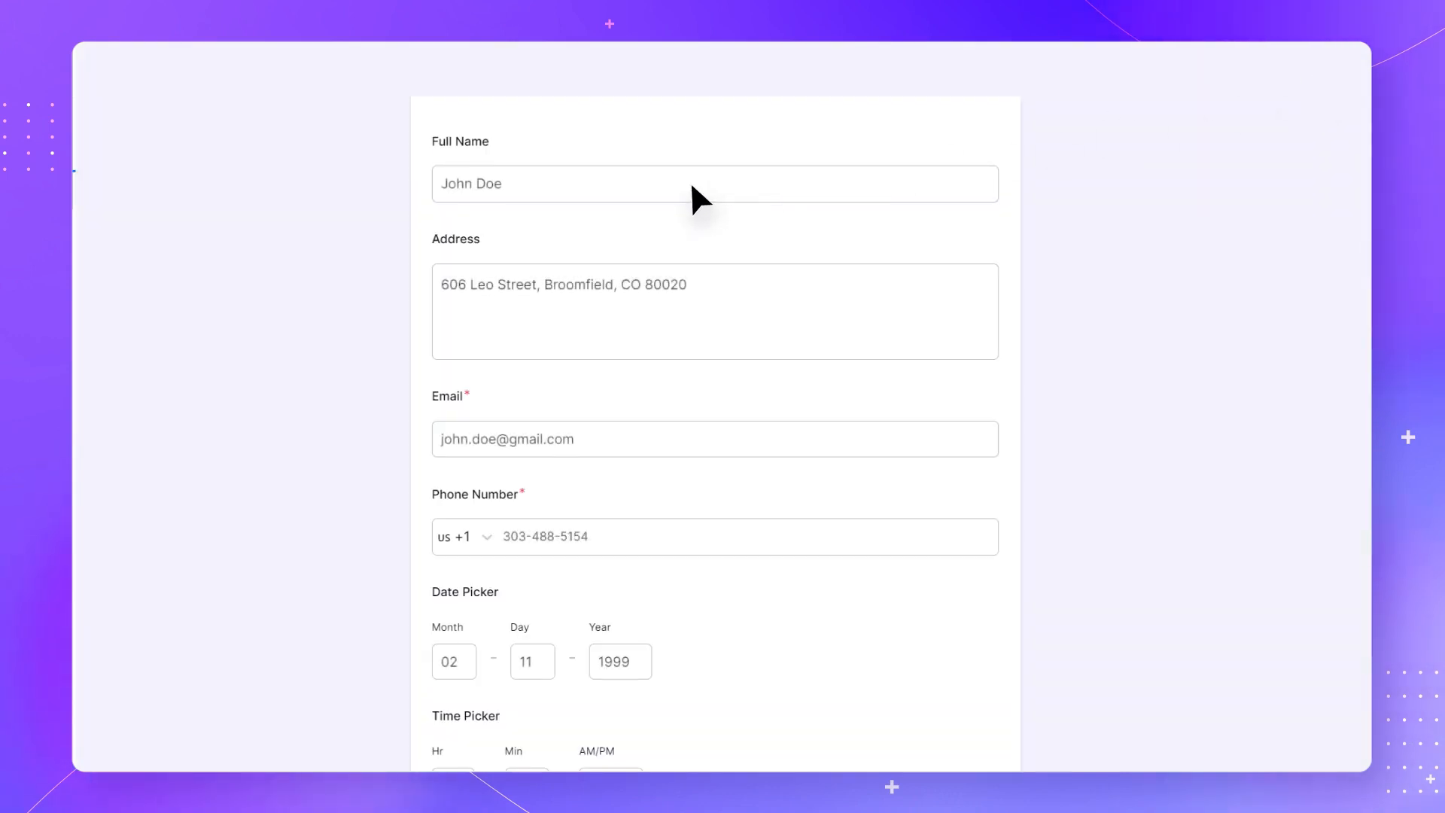
scroll(690, 180, "down", 4)
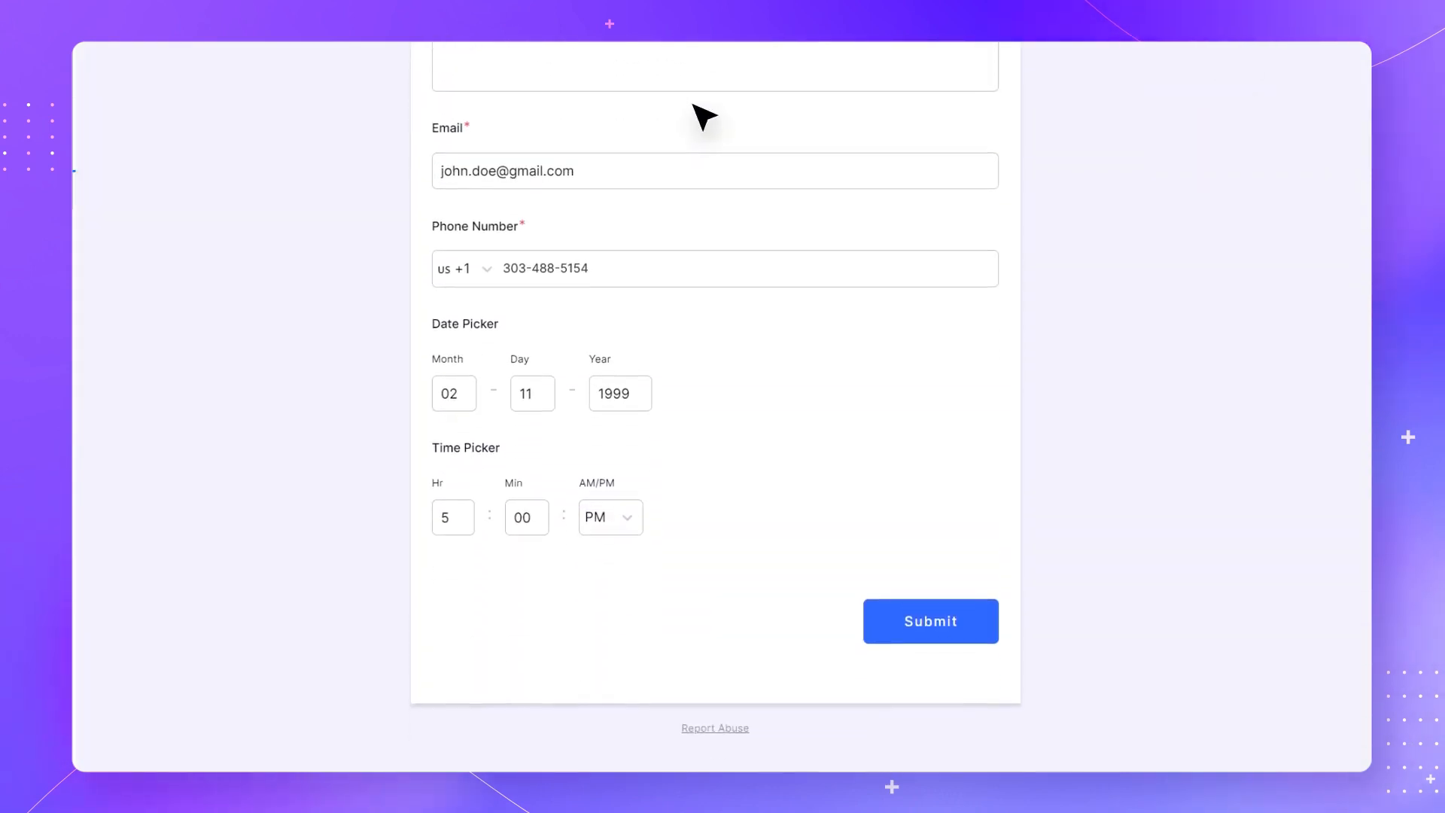
left_click(938, 632)
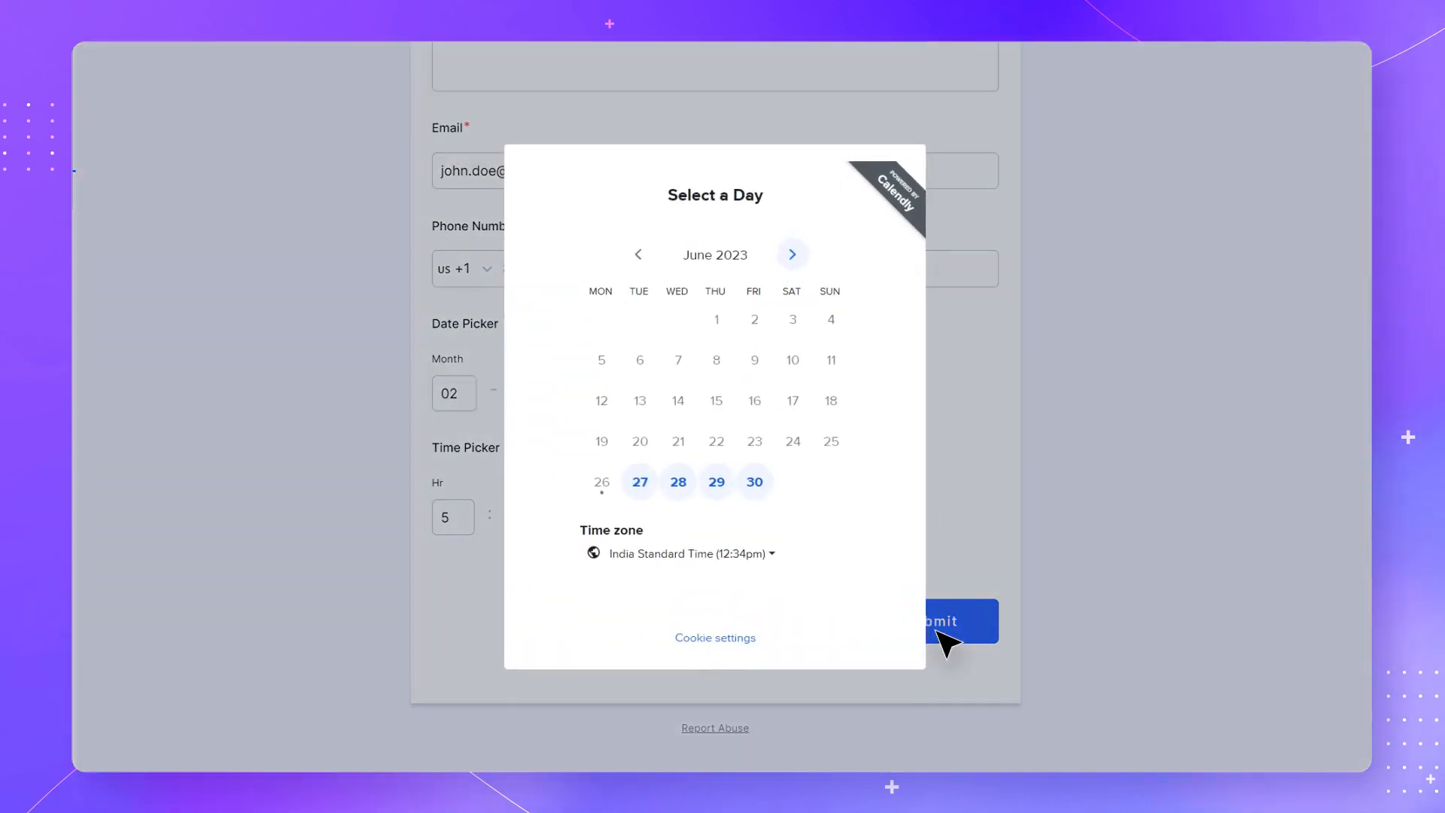
left_click(679, 482)
left_click(704, 573)
left_click(794, 580)
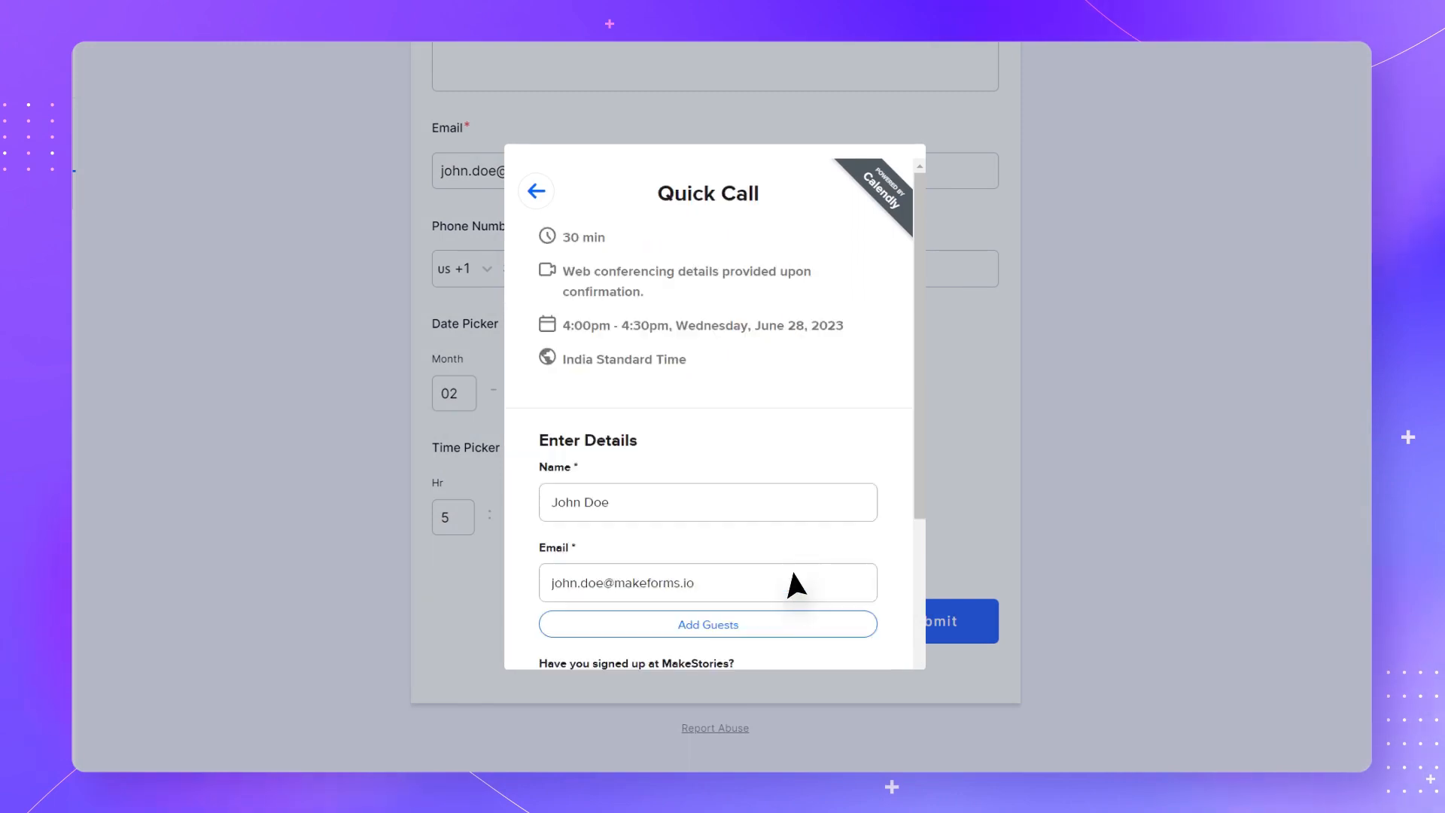
scroll(792, 527, "down", 1)
scroll(792, 469, "down", 2)
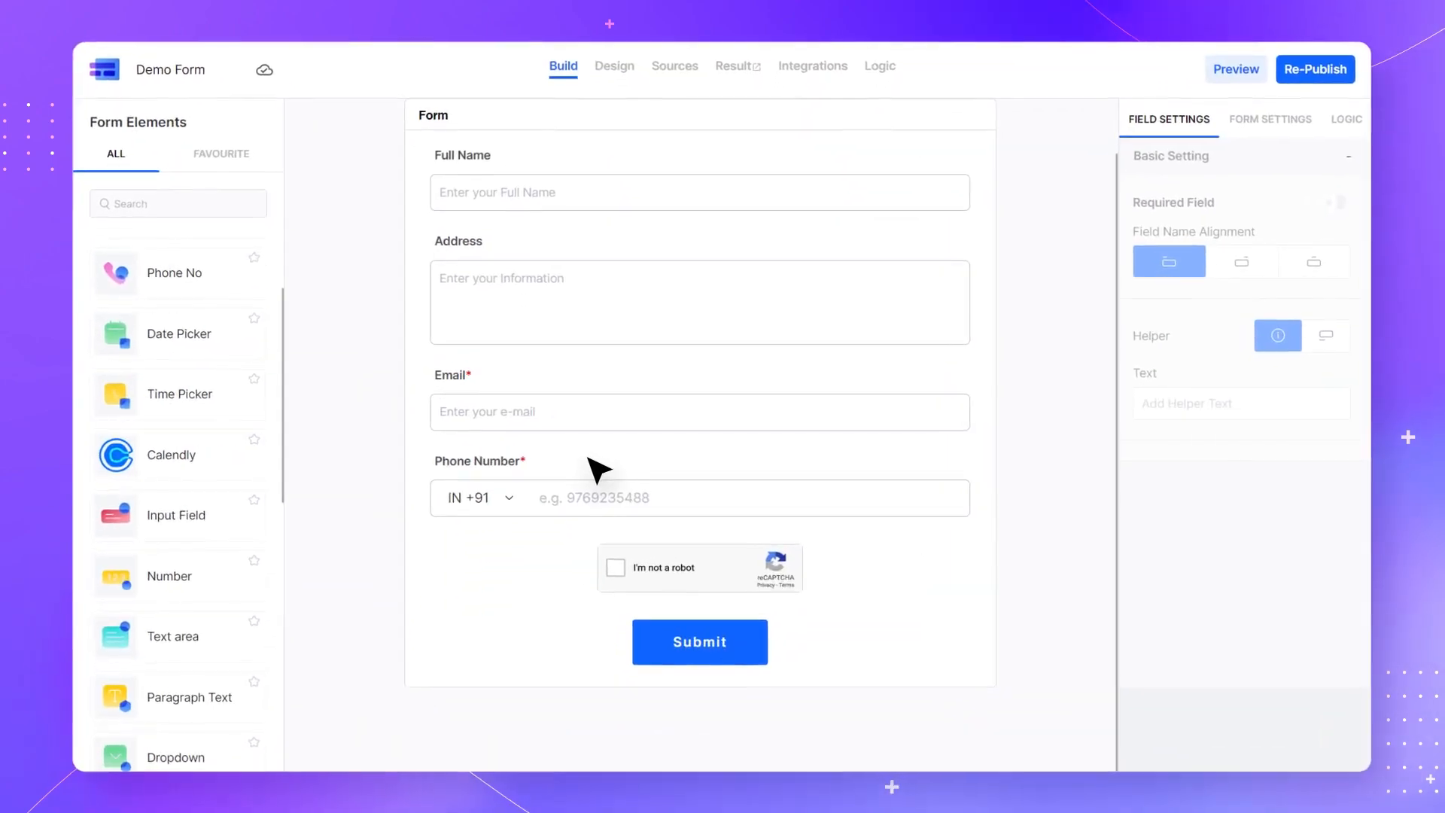
Add a 'What do you think about MakeForms' input restricted to alphabetic characters.
left_click(219, 517)
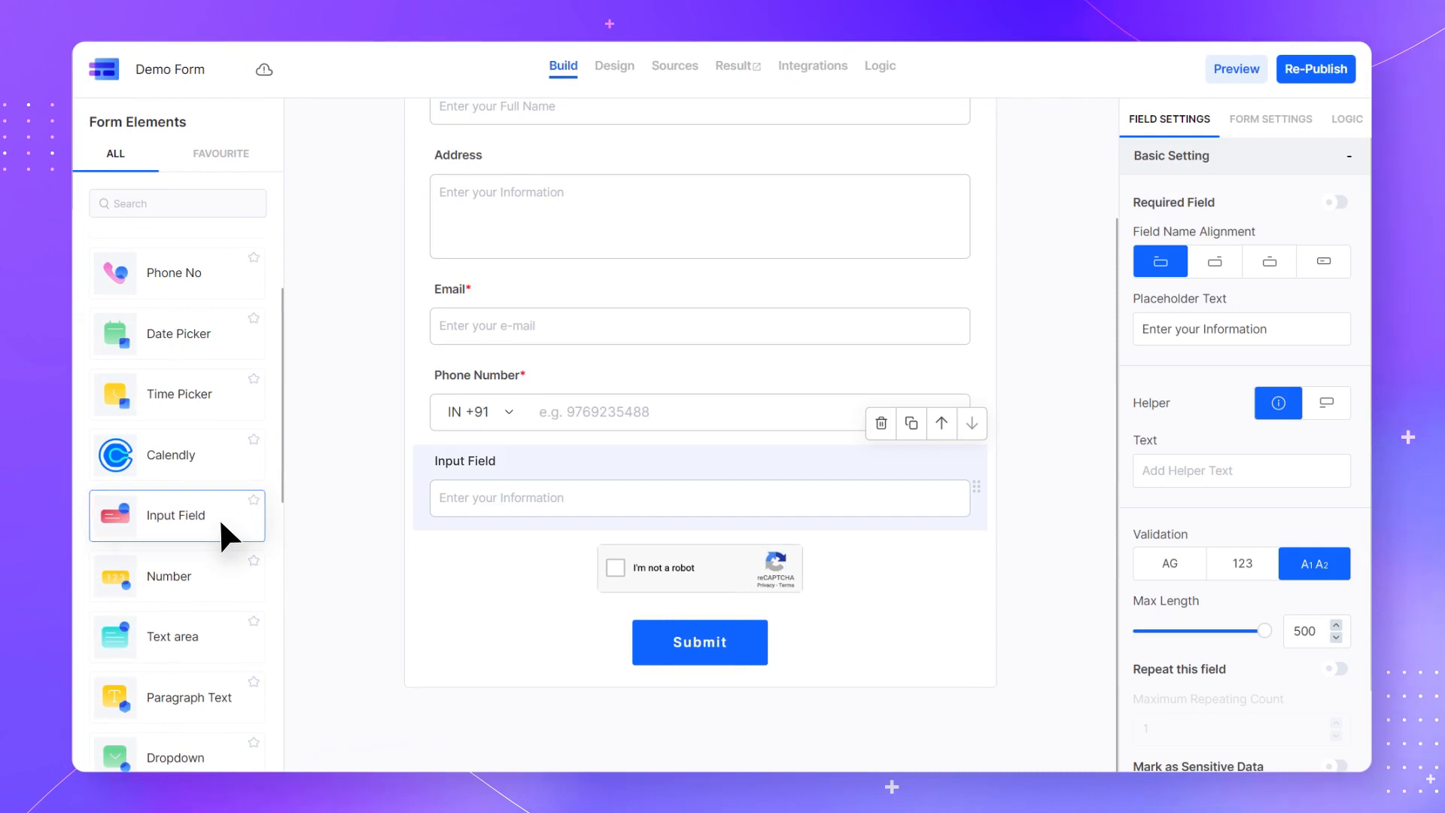
type("ink about MakeForms")
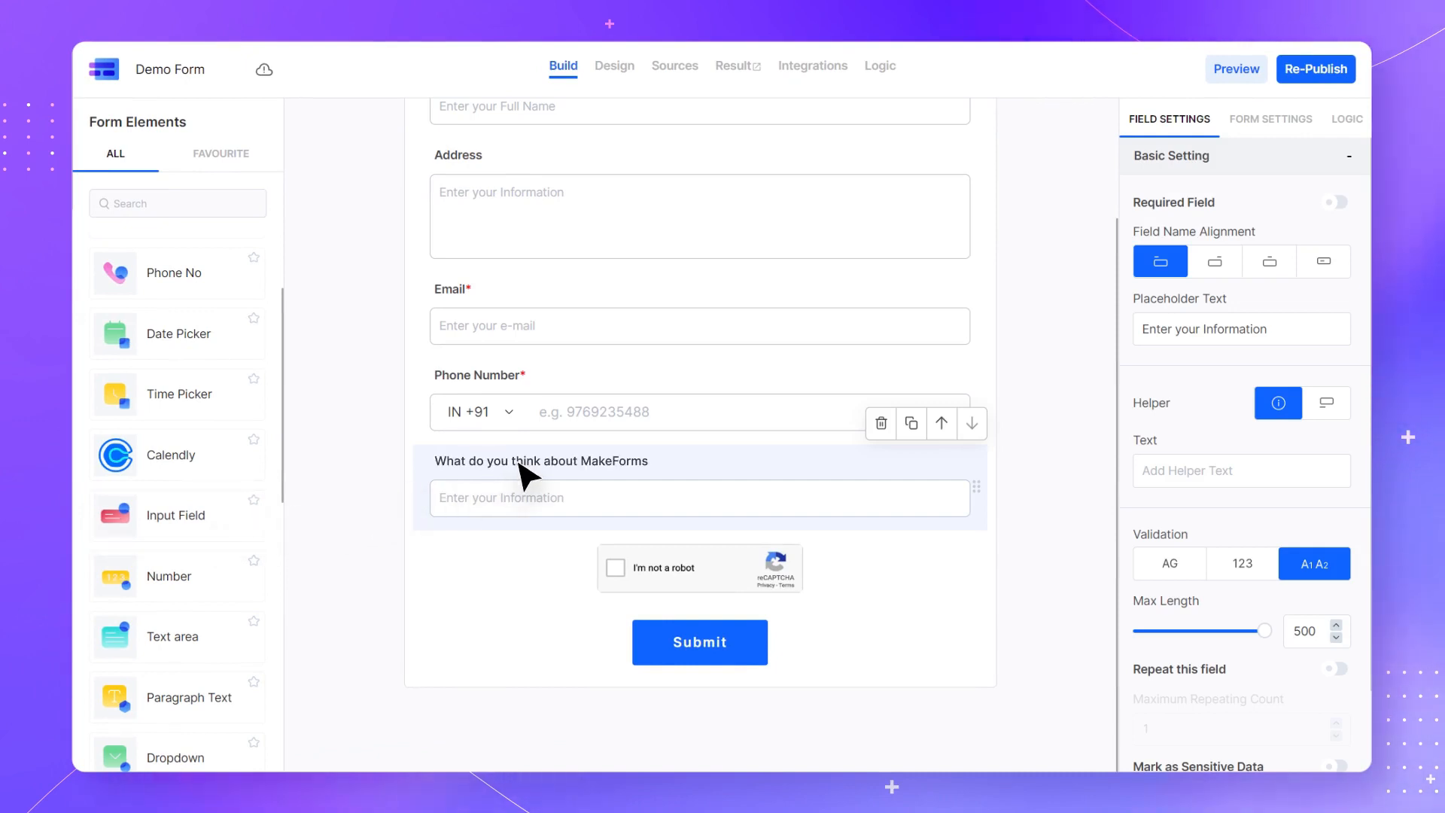
left_click(1175, 572)
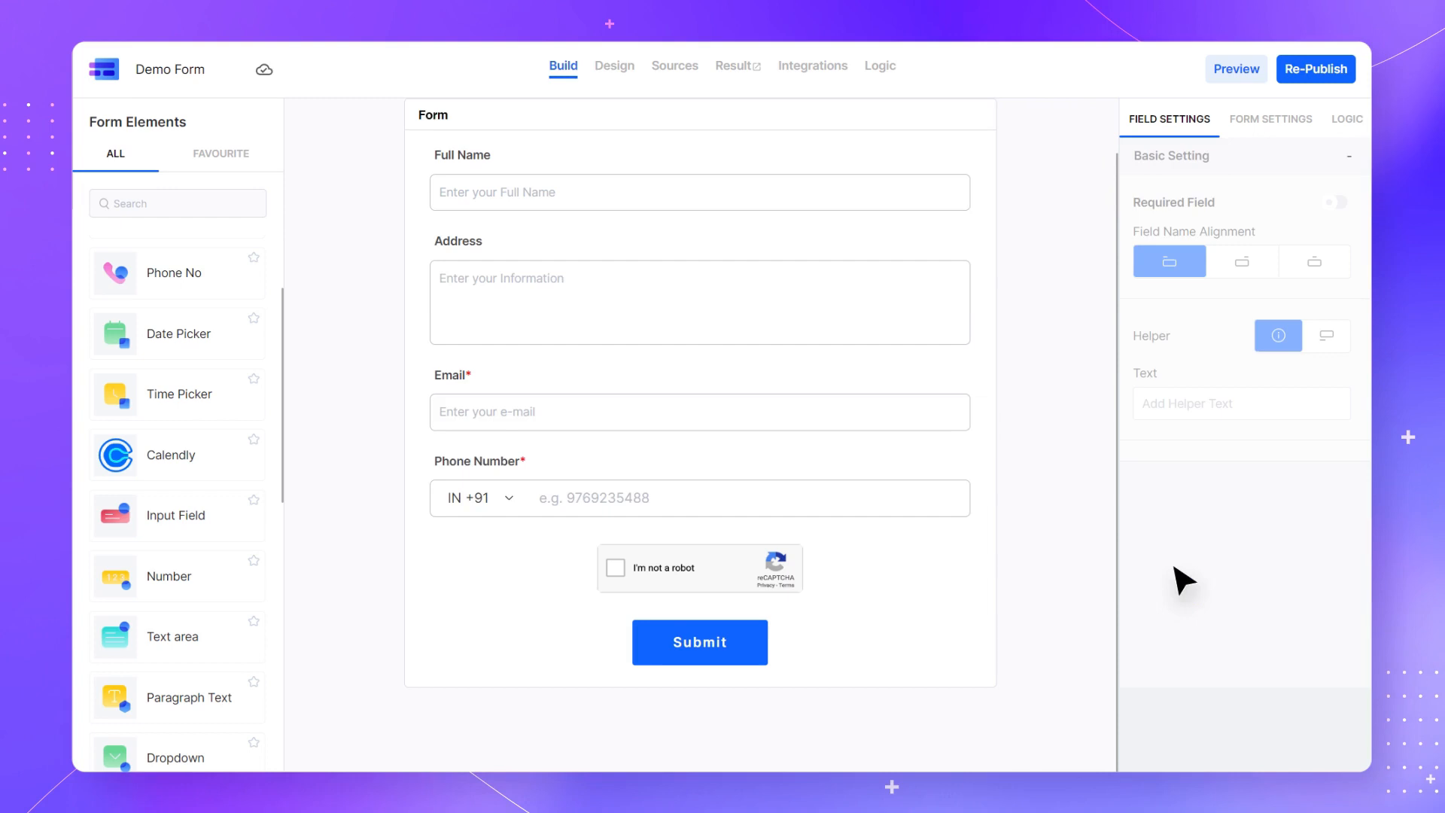
Add three number fields labelled Principal Amount, Rate of Interest and Number of Years.
left_click(205, 578)
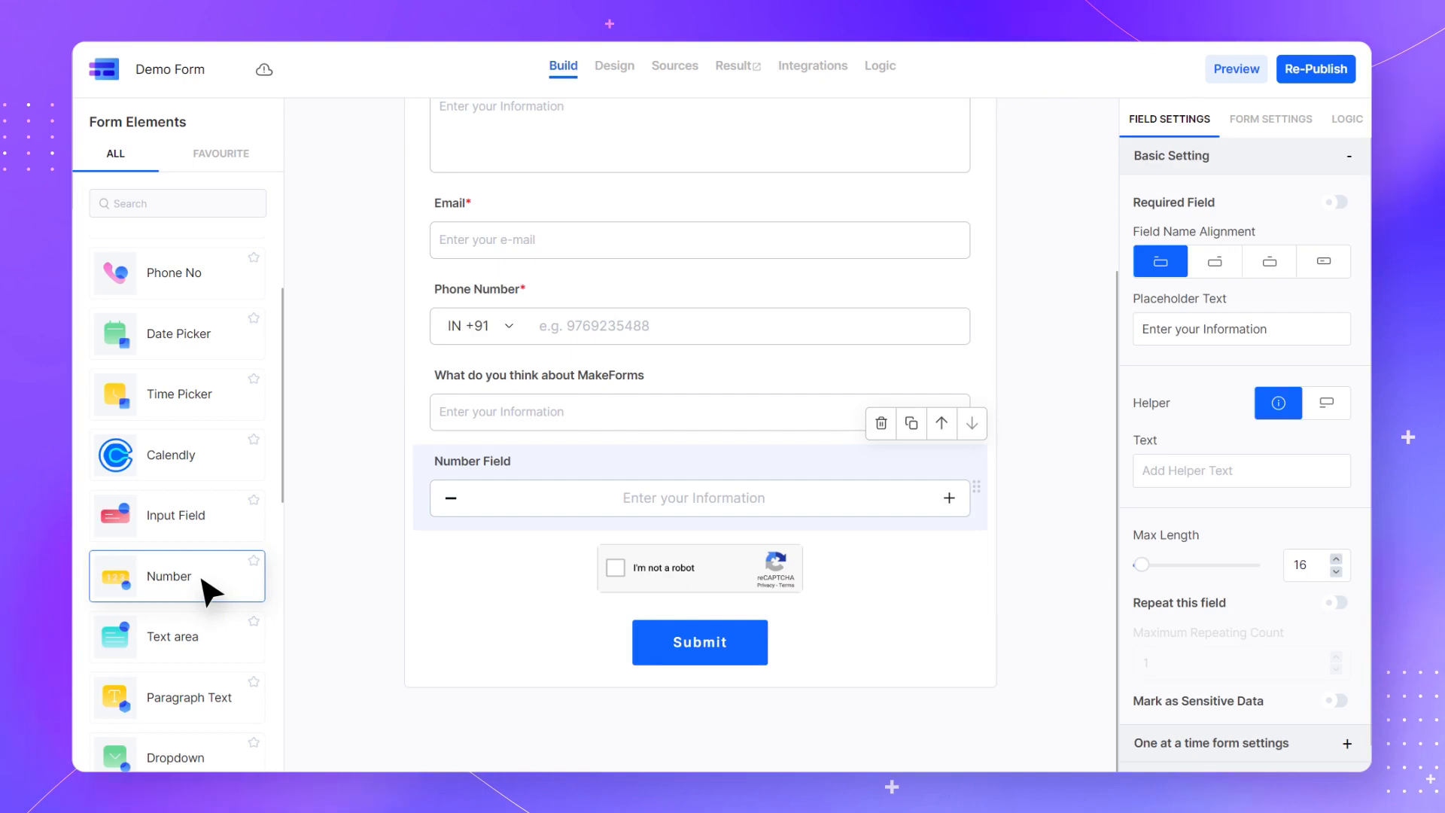
triple_click(516, 463)
type("Principal Amount")
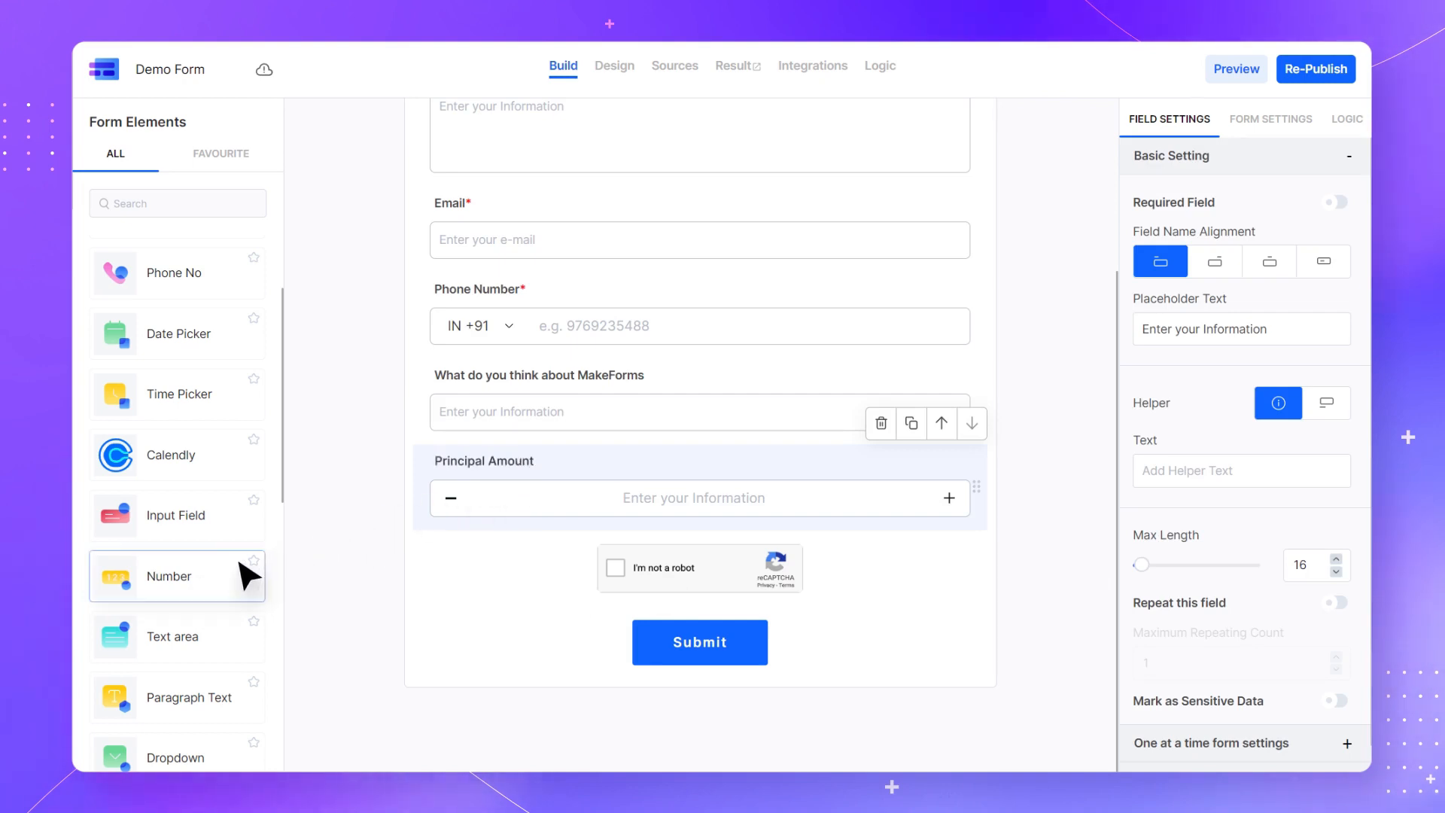
left_click(204, 581)
type("Rate of Interest")
left_click(204, 581)
type("Number of Years")
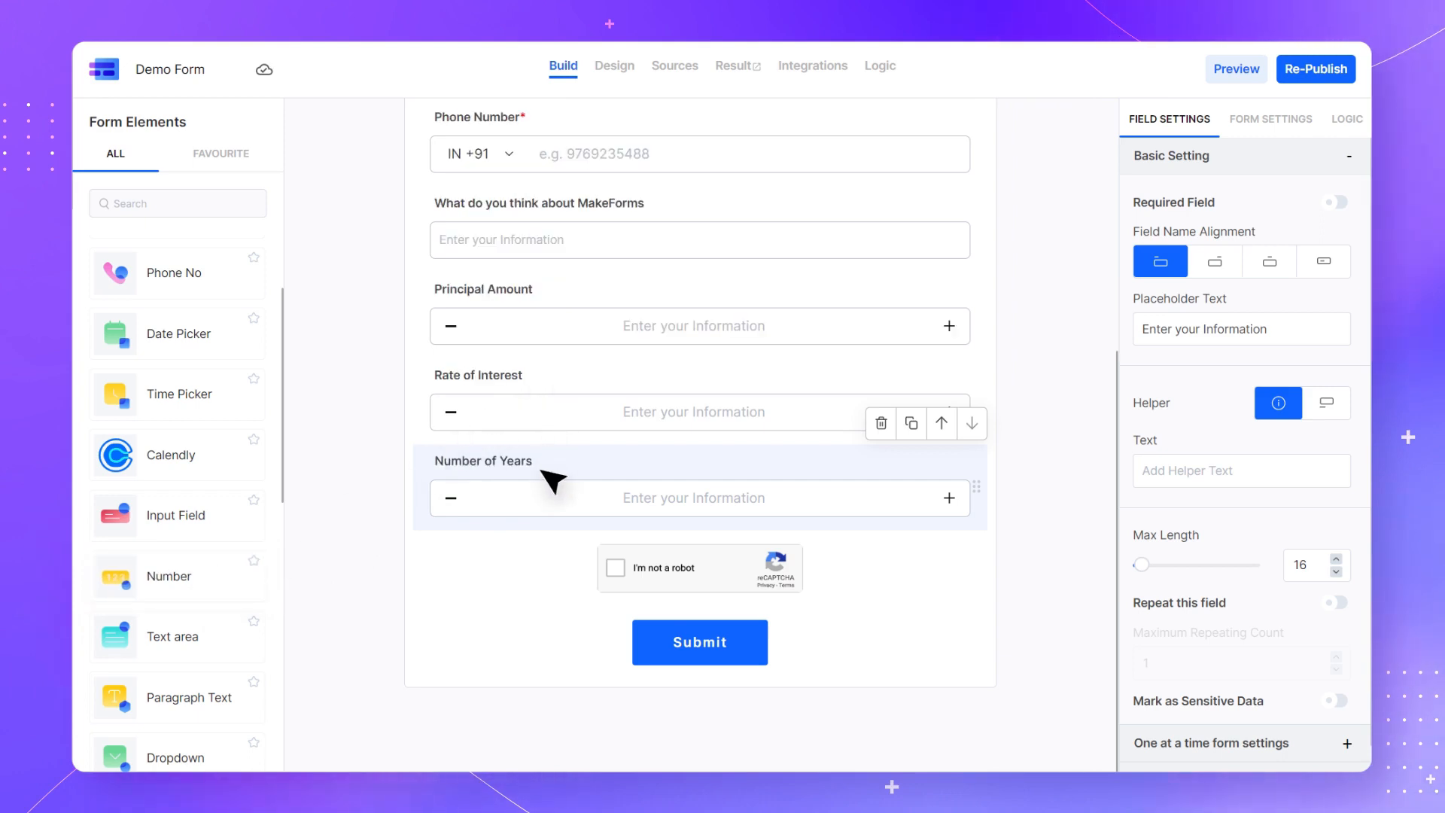
left_click(165, 211)
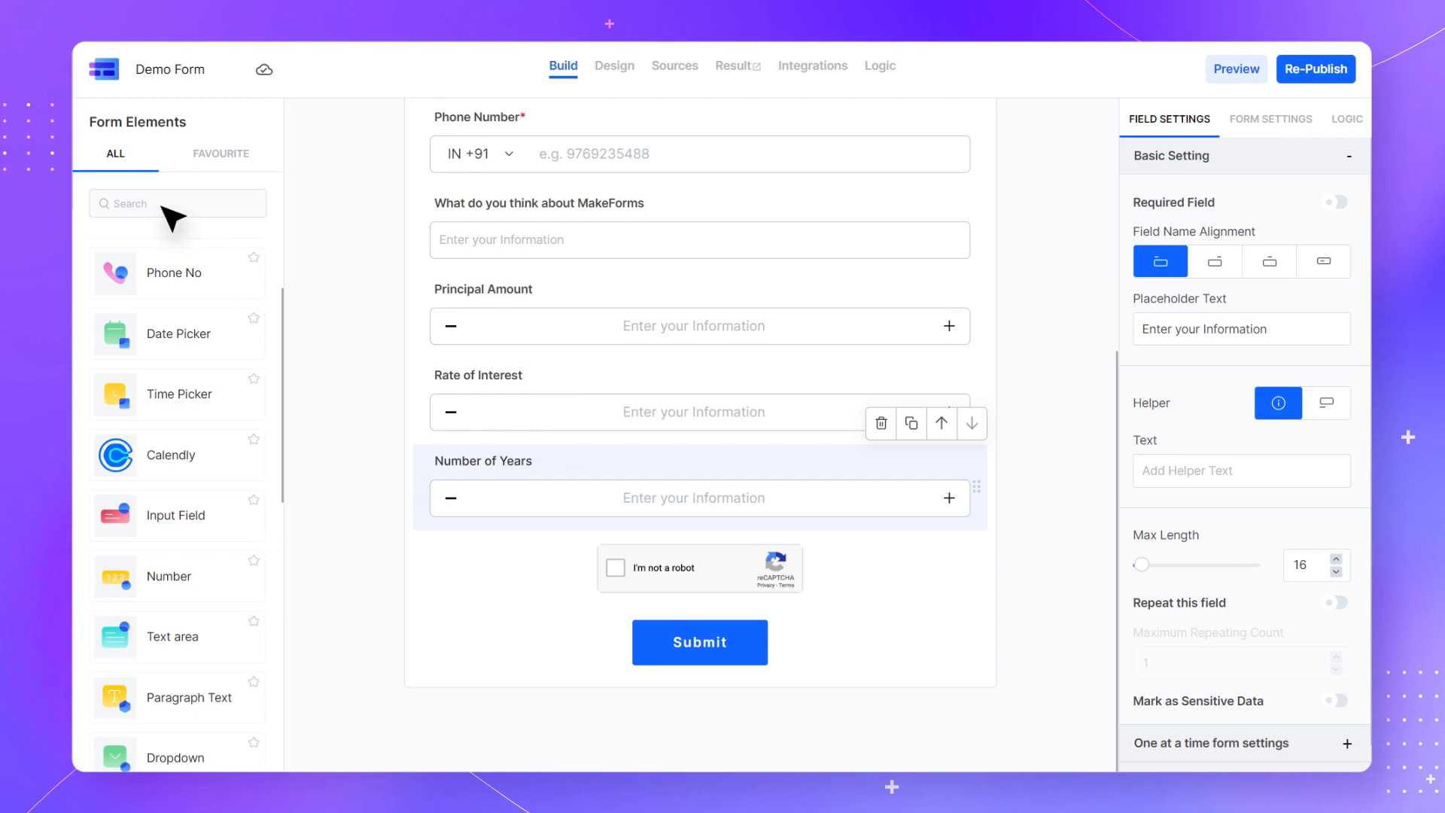
Add a Calculated Field with formula Principal Amount × Rate of Interest × Number of Years / 100.
type("Calculated")
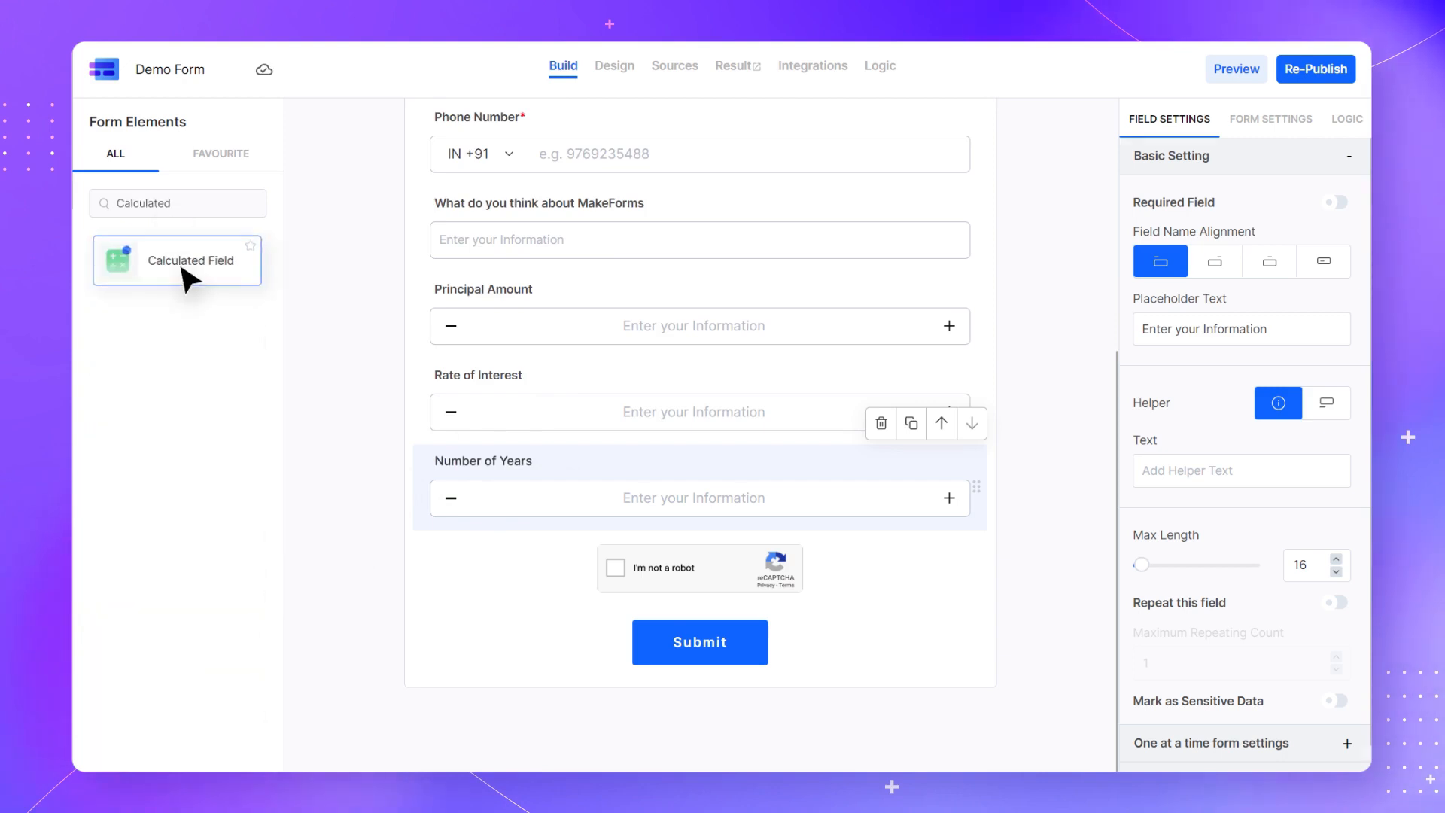
left_click(188, 274)
left_click(1242, 475)
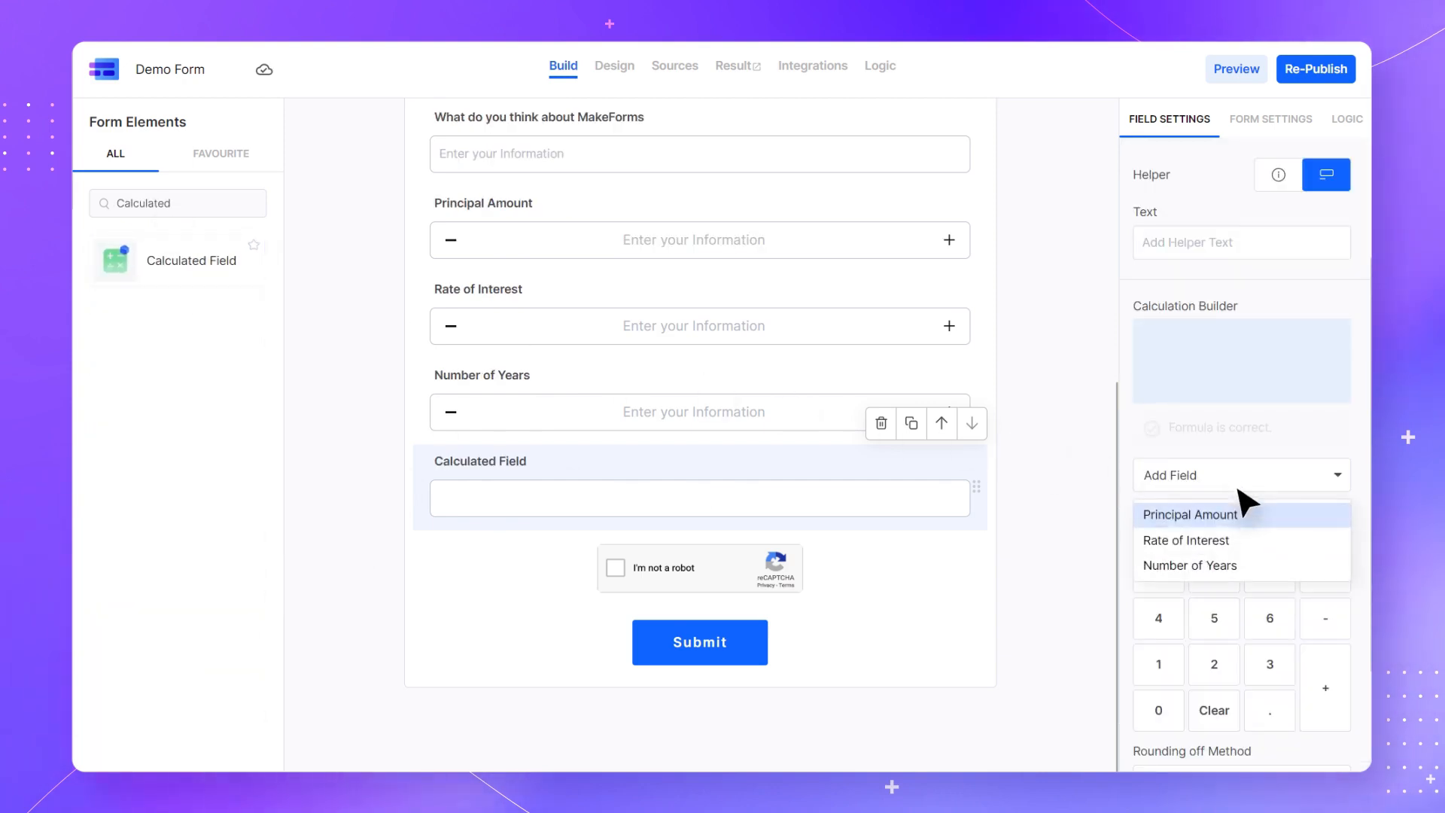
left_click(1244, 512)
left_click(1250, 484)
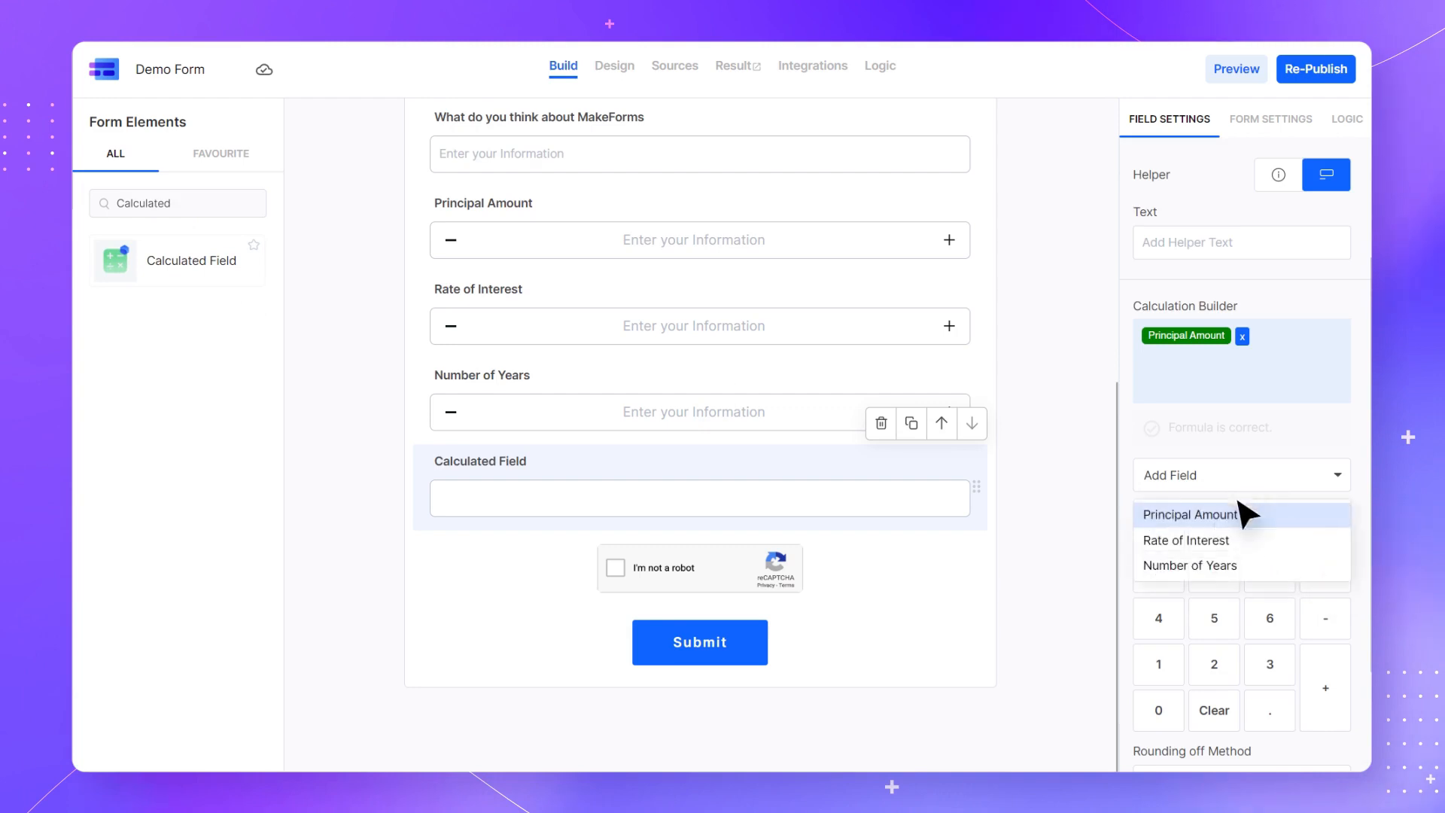
left_click(1246, 536)
left_click(1242, 478)
left_click(1244, 563)
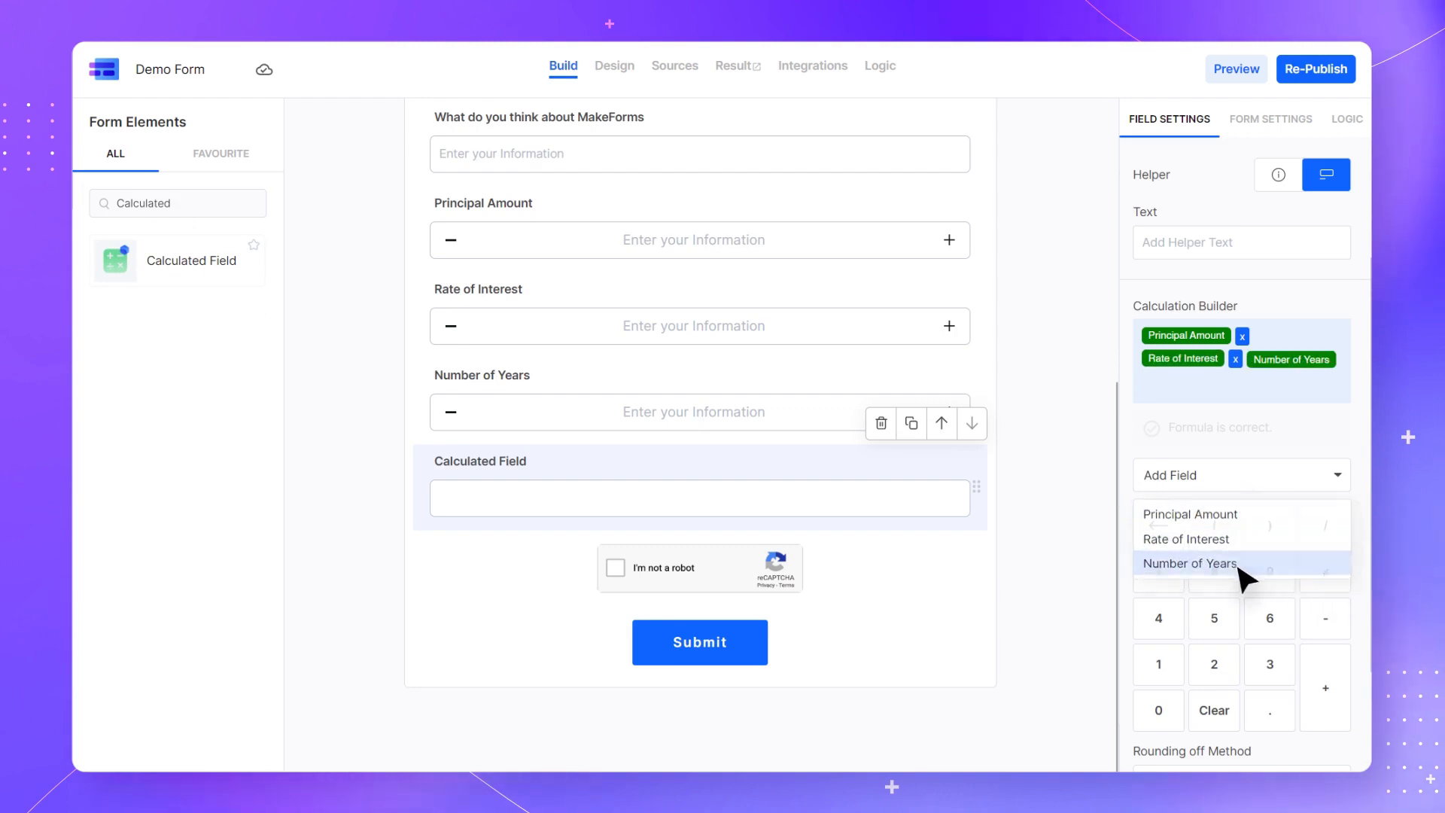
left_click(1329, 536)
left_click(1175, 660)
left_click(1163, 710)
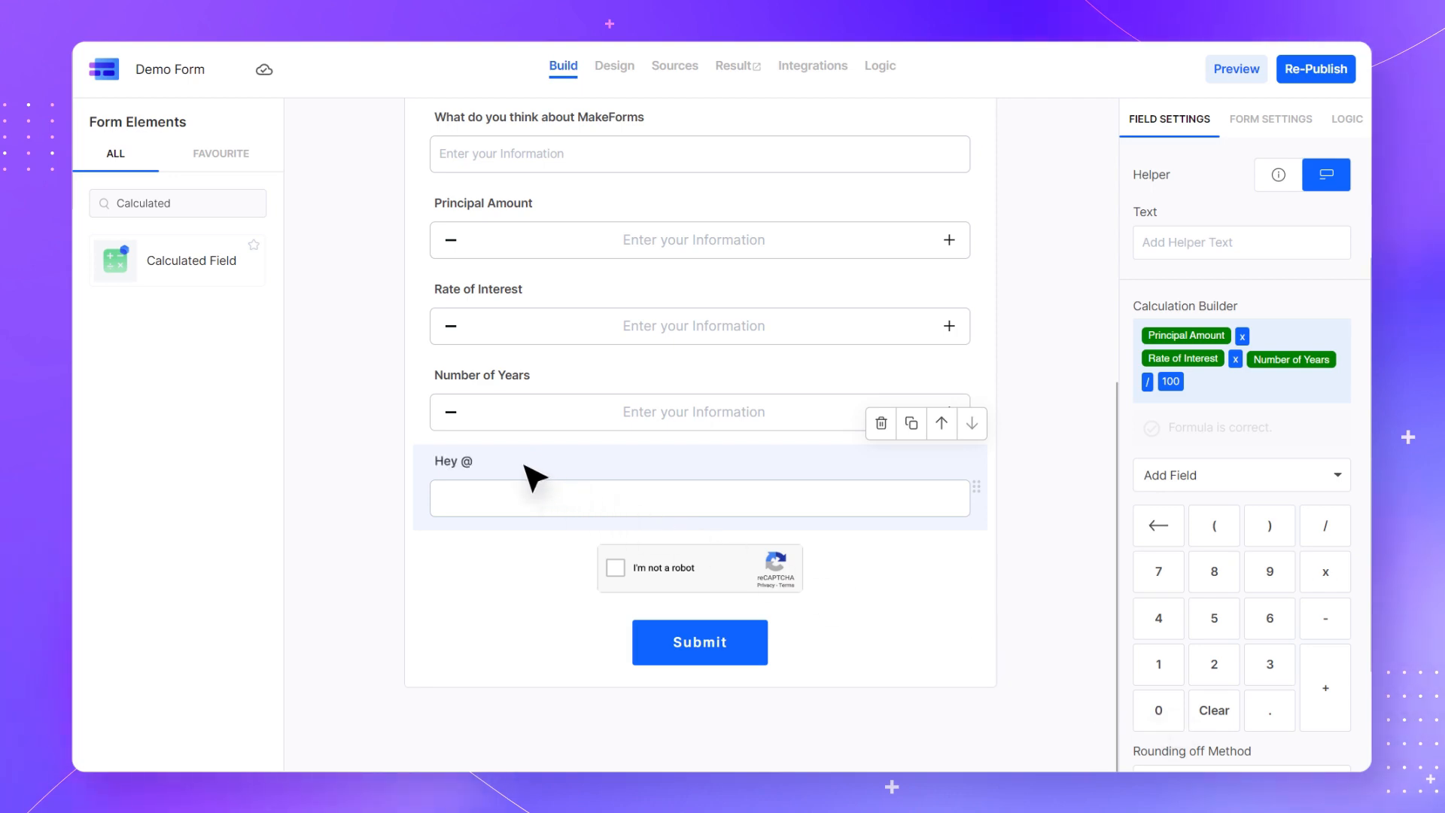
Personalise the calculated field's label with Full Name and Number of Years mentions, then preview.
left_click(499, 482)
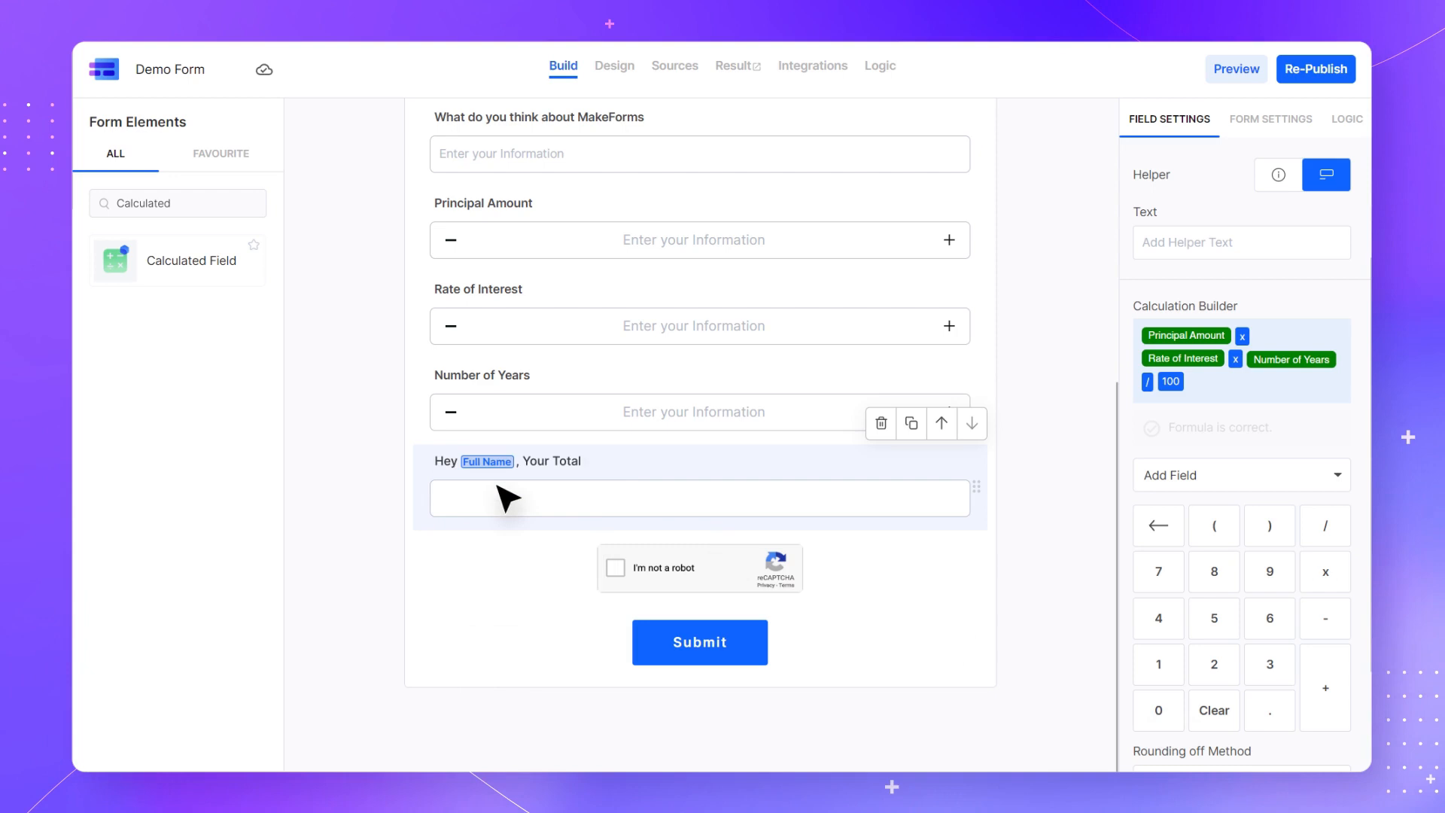
left_click(726, 659)
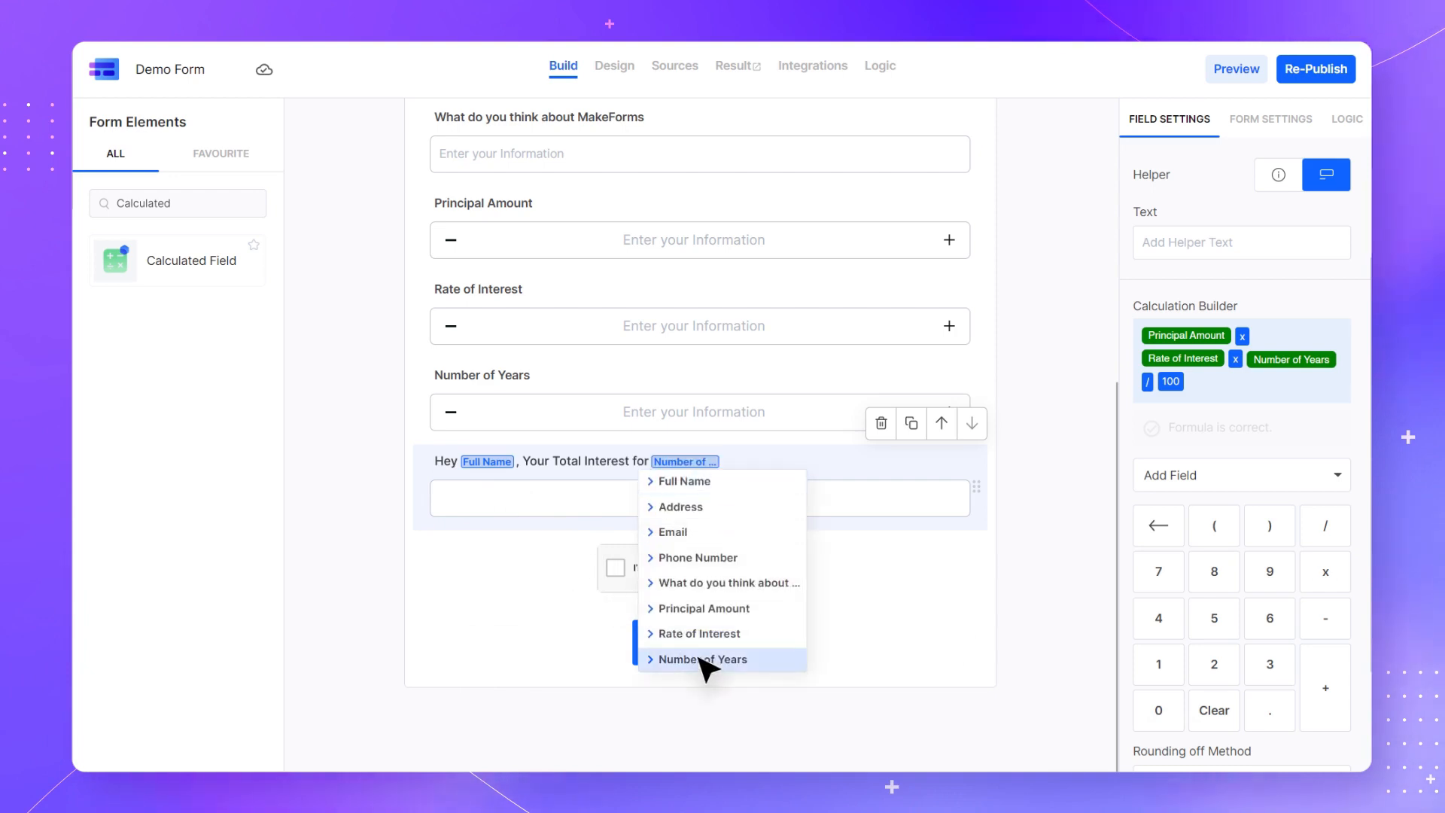
type("Years will be")
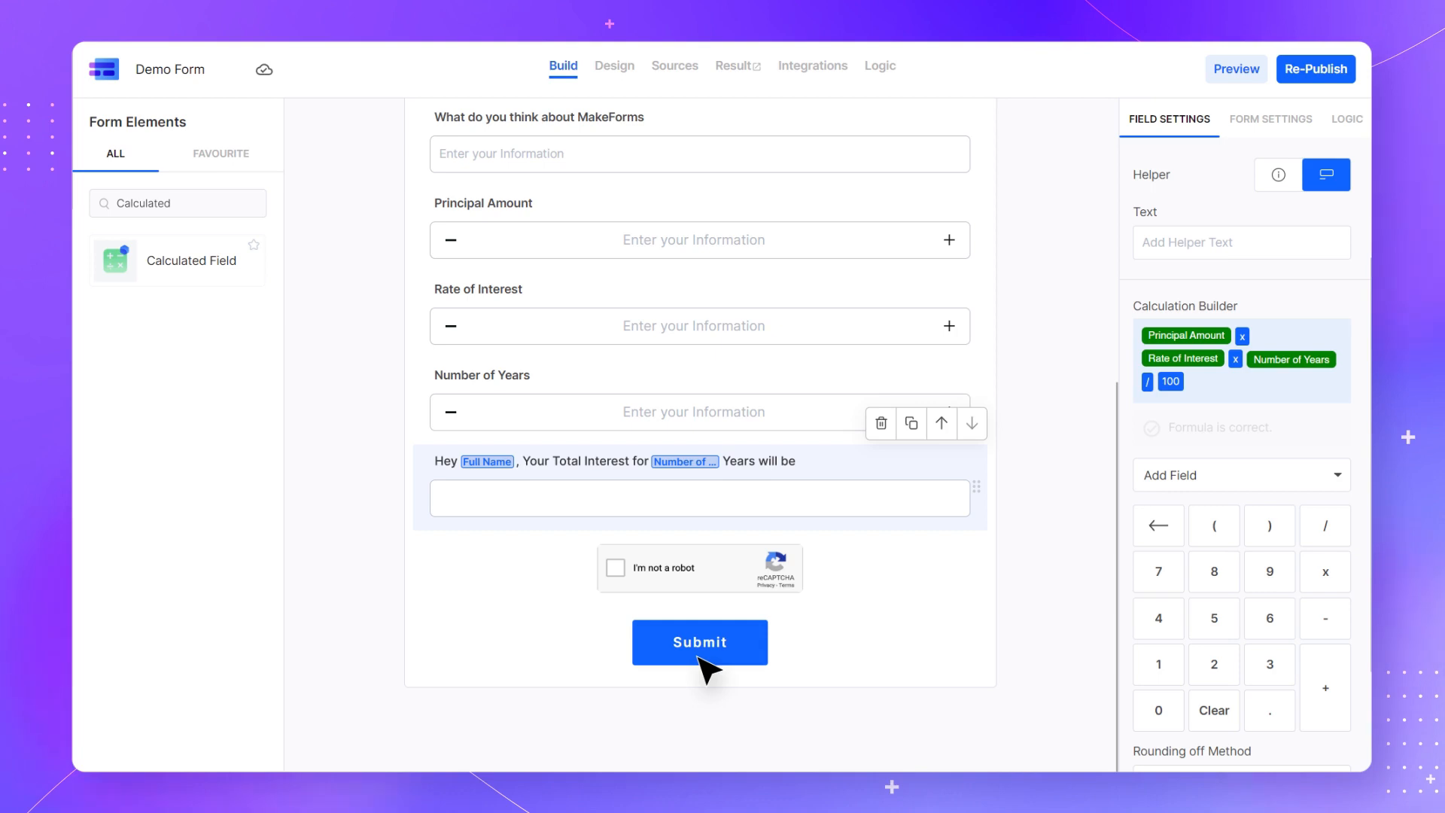
left_click(1228, 74)
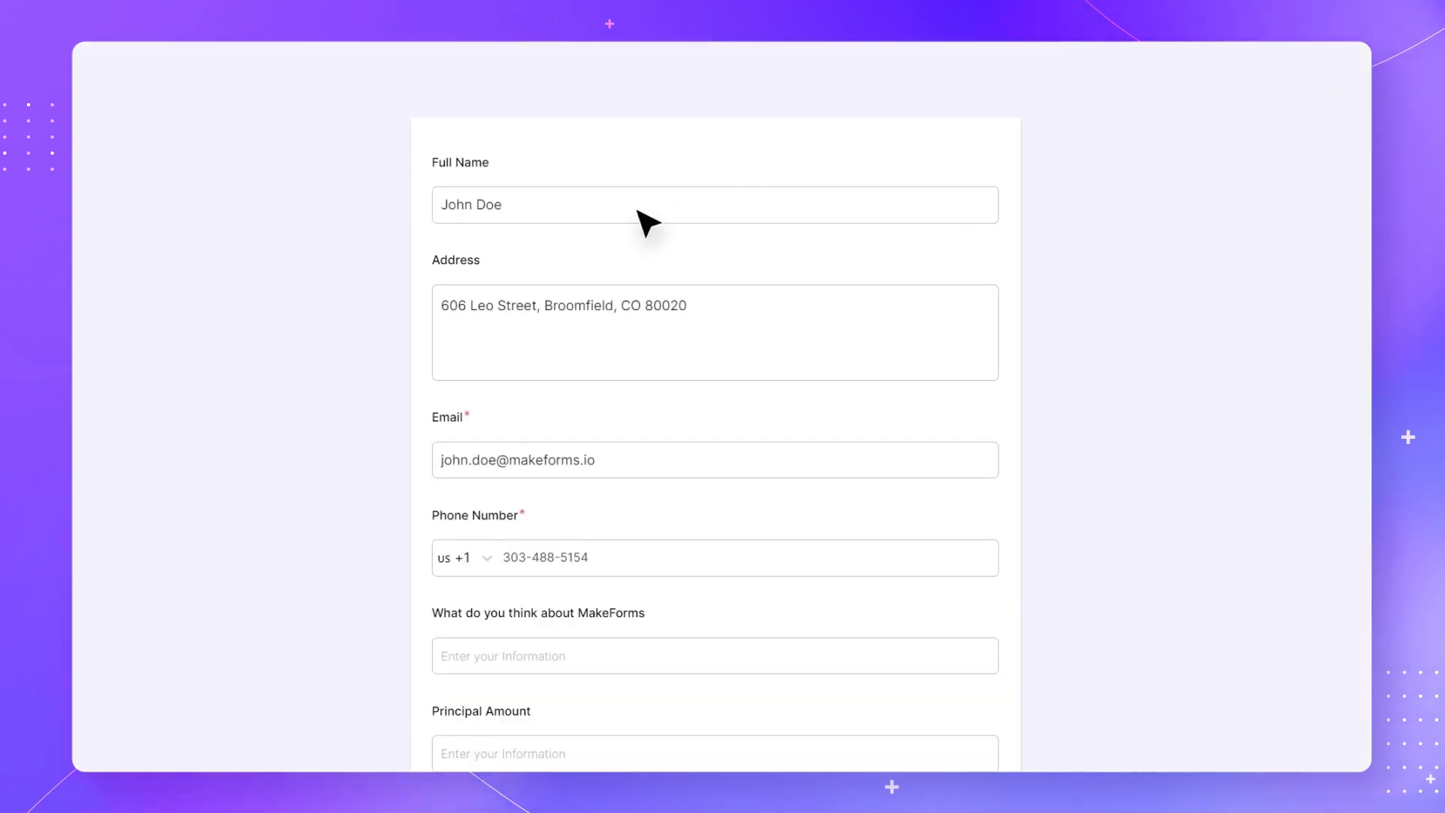
Enter principal 100000, rate 9 and 15 years to get a calculated interest of 135000.00.
scroll(645, 222, "down", 6)
scroll(645, 138, "down", 1)
type("100000")
key("Tab")
type("9")
key("Tab")
type("15")
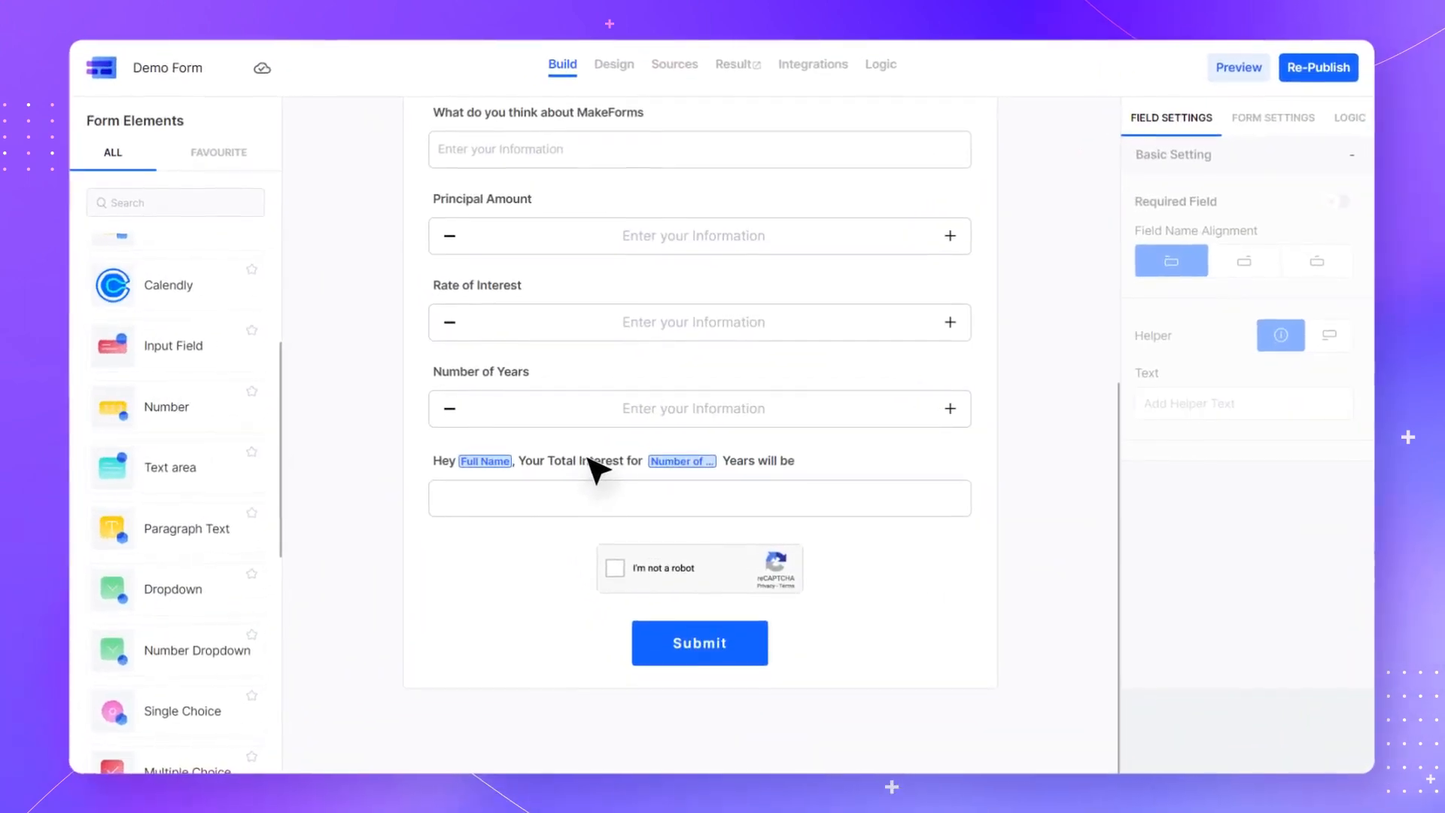
Add a 3-row Textarea below the interest field and drag a Page Break above Principal Amount.
left_click(212, 470)
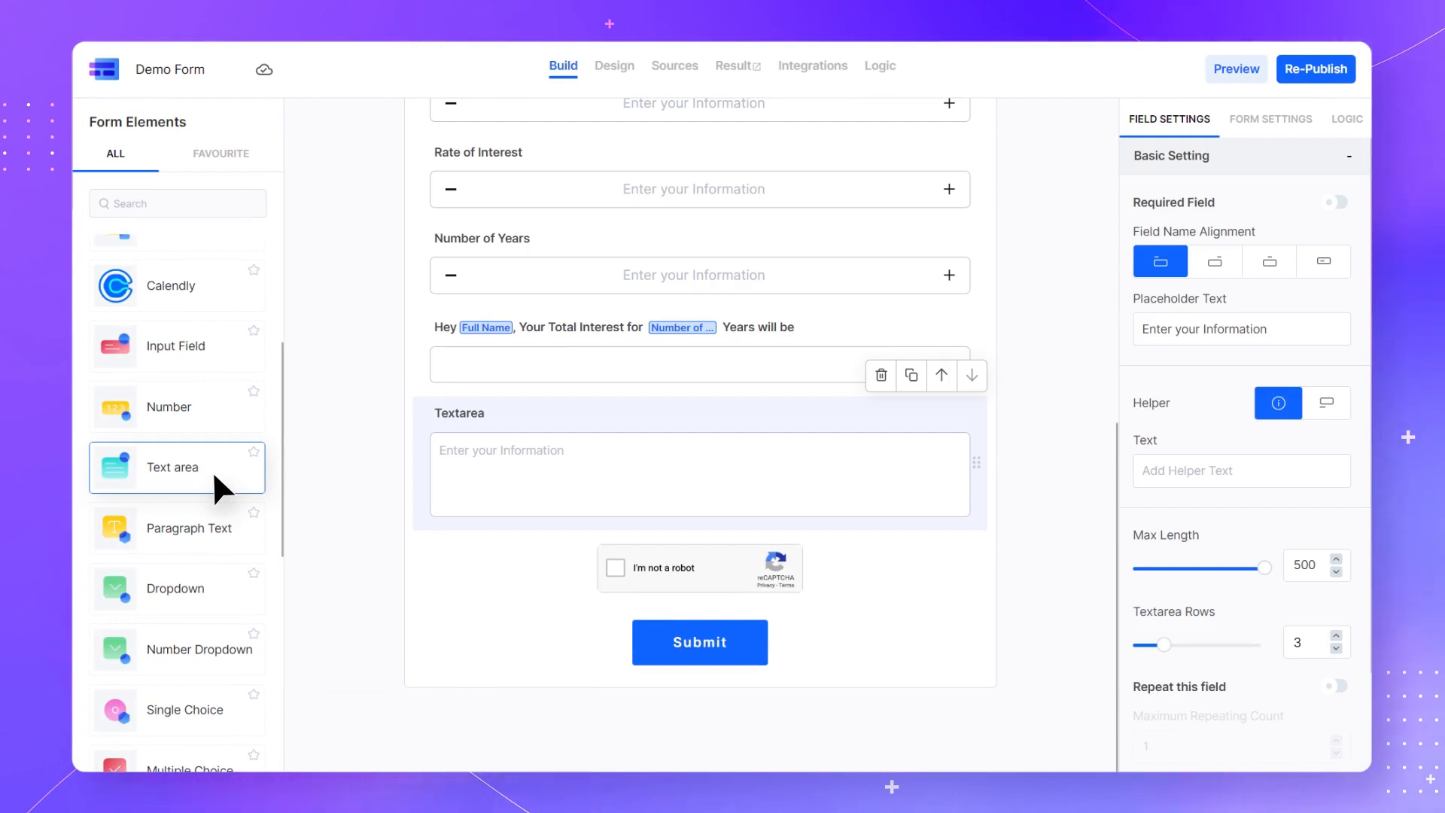
mouse_move(1174, 644)
left_mouse_down()
mouse_move(1258, 644)
mouse_move(1164, 645)
left_mouse_up()
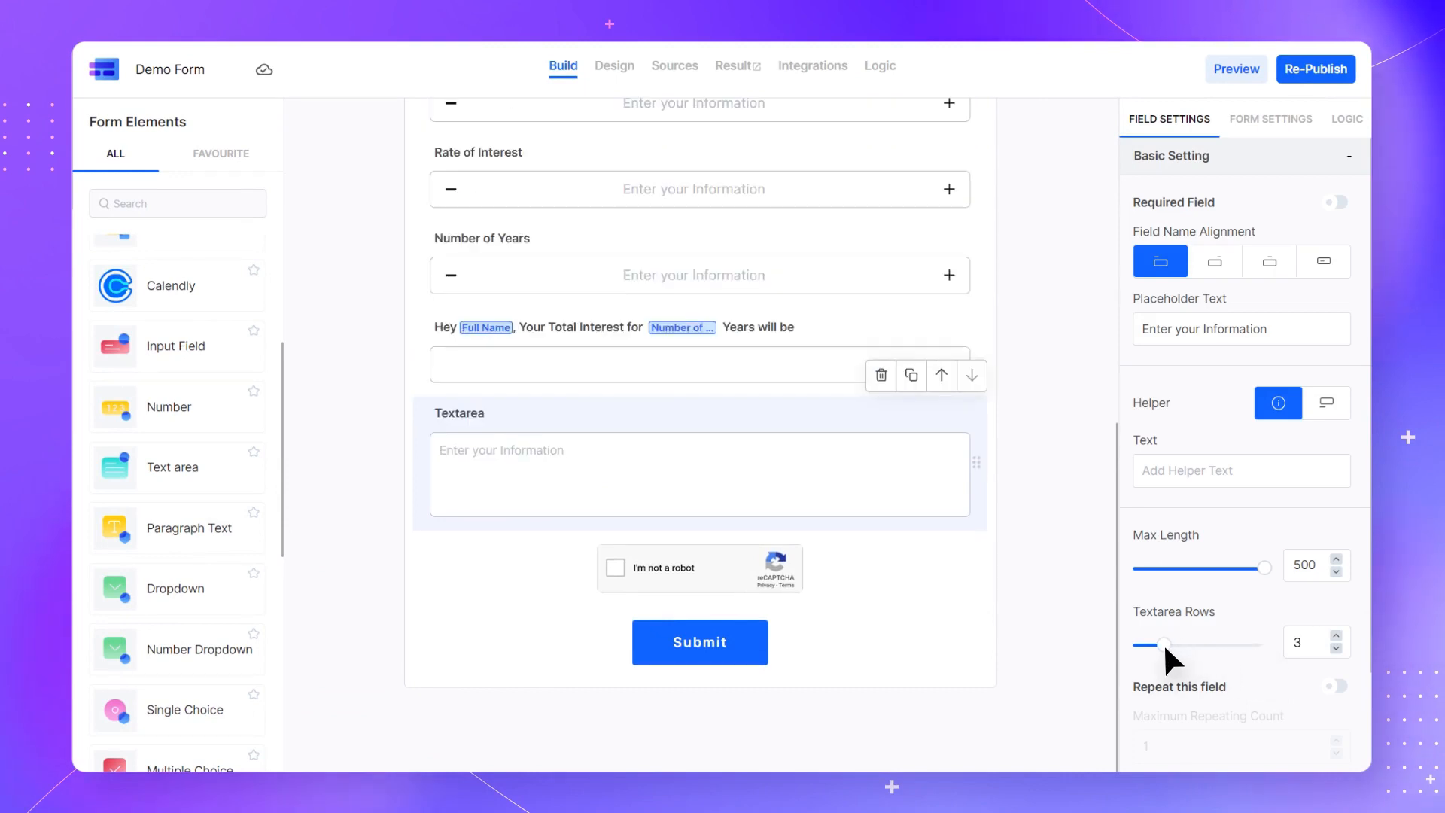
scroll(187, 597, "down", 8)
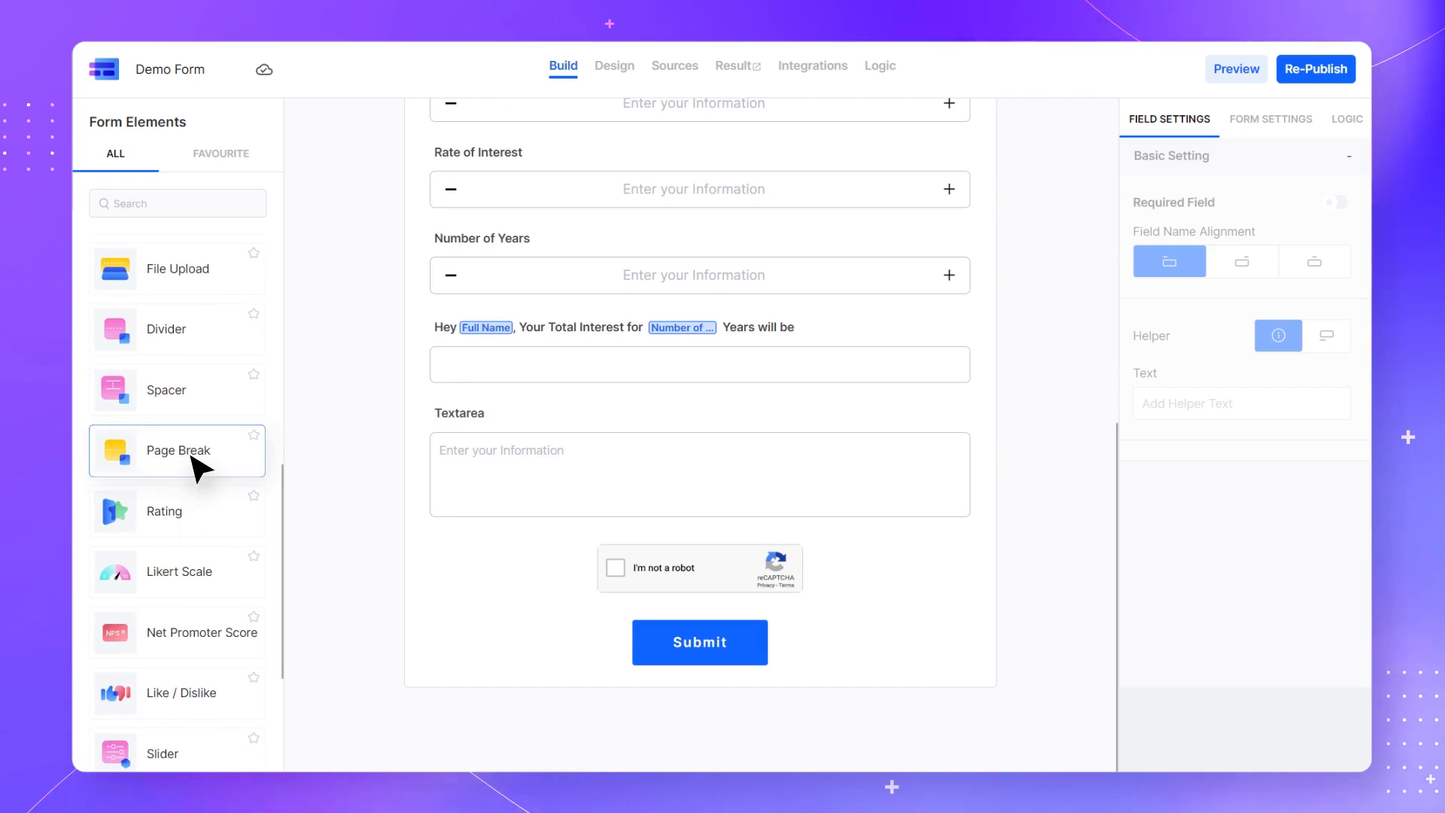
left_click_drag(193, 457, 660, 444)
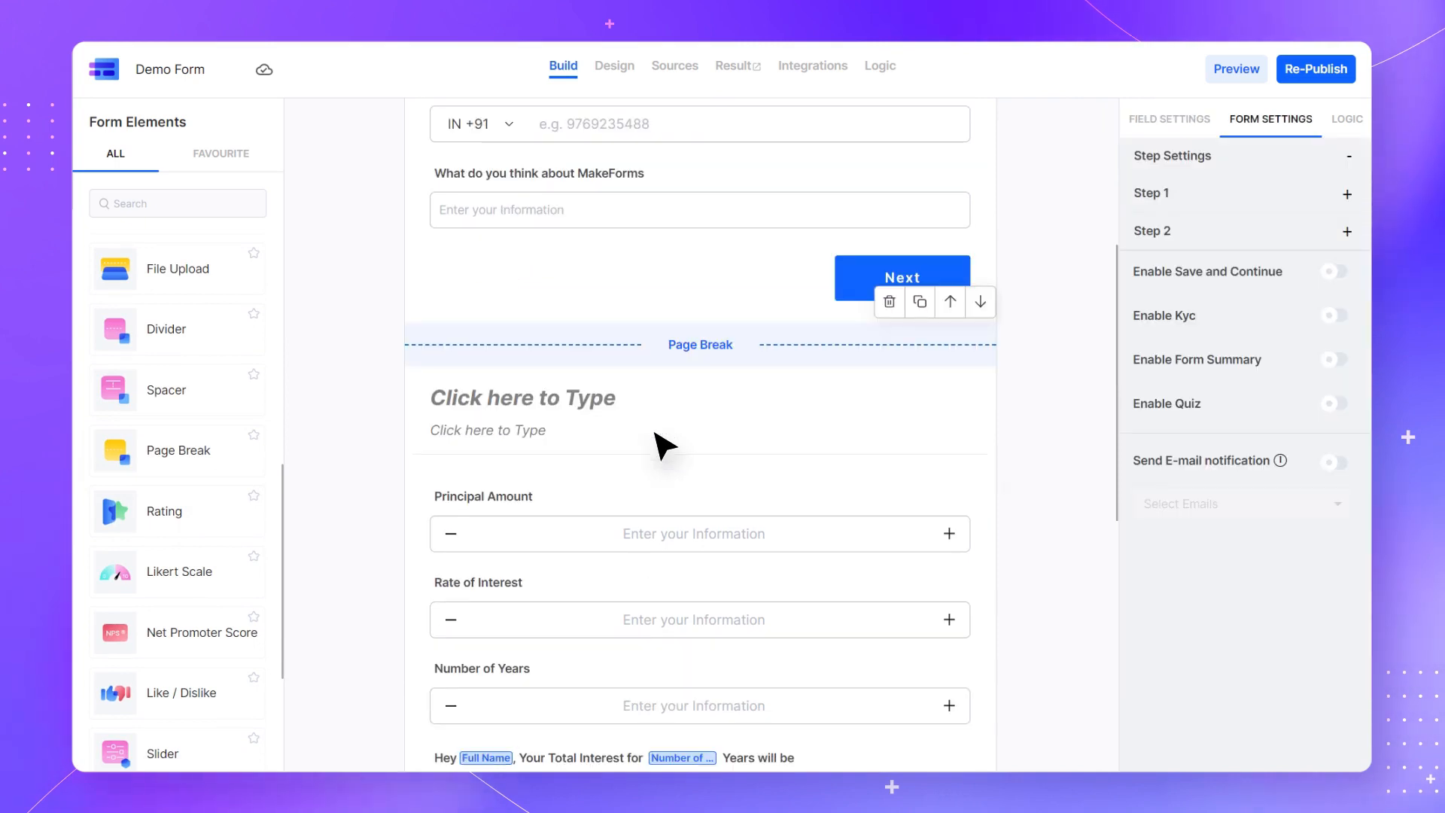
Title the calculator step 'Interest Calculator', described 'This will help you calculate the interest in real time.'.
left_click(559, 404)
type("Interest Calculator")
key("Tab")
type("This will help you calculate the interest in real time.")
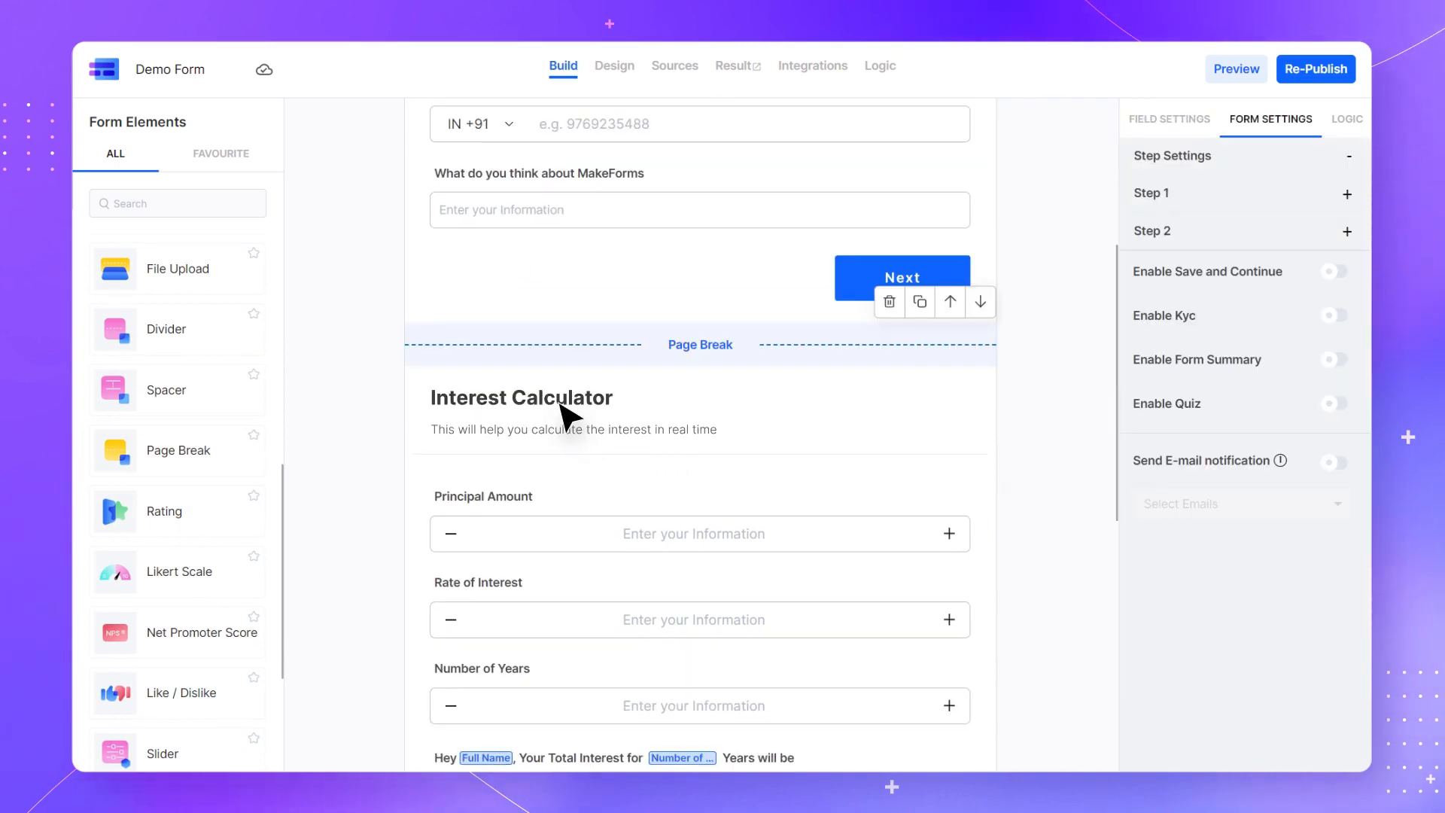
scroll(559, 482, "up", 7)
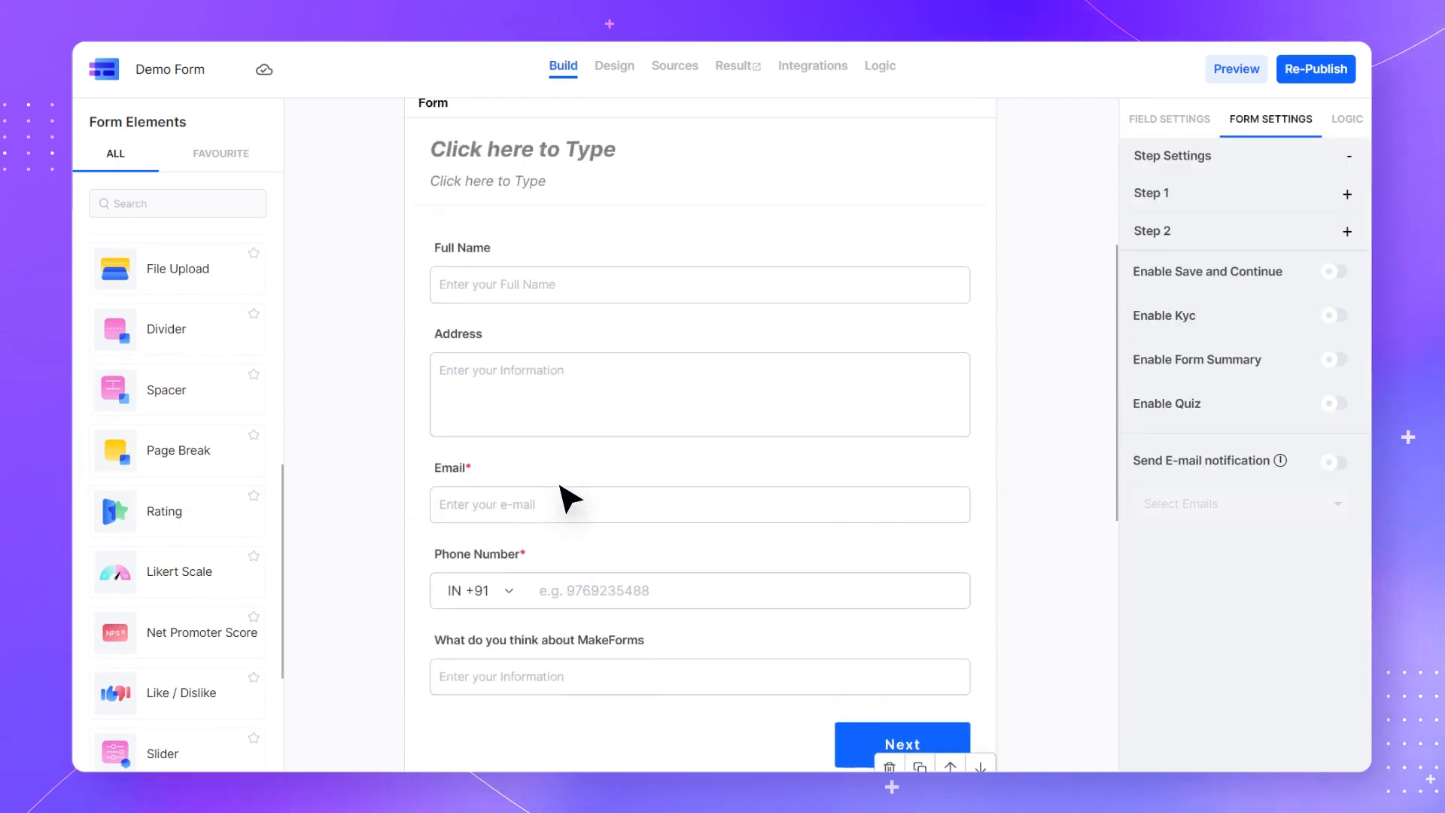
Expand Step 1's title settings, re-publish the form and move to its next page.
left_click(1225, 198)
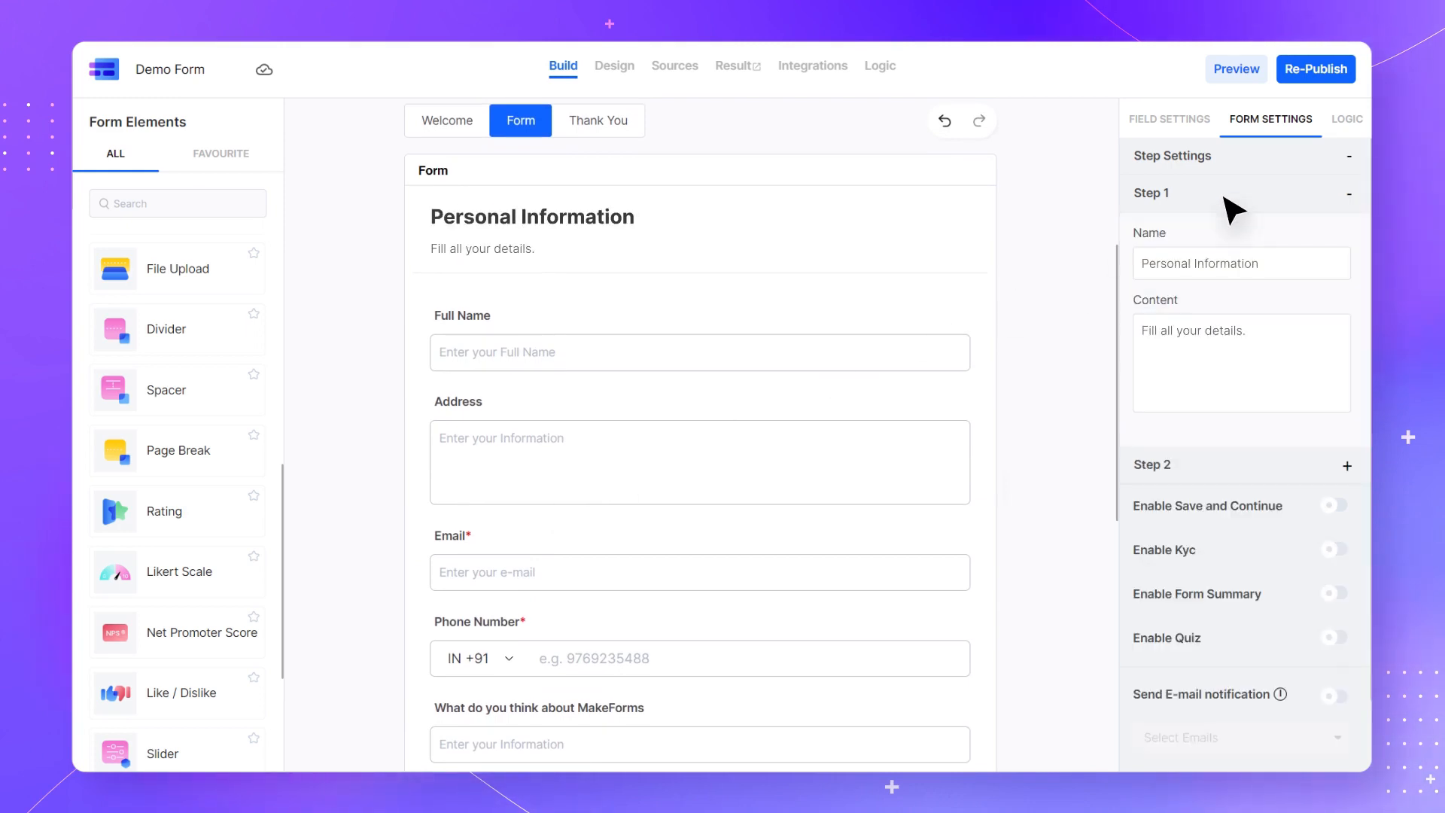
left_click(1318, 79)
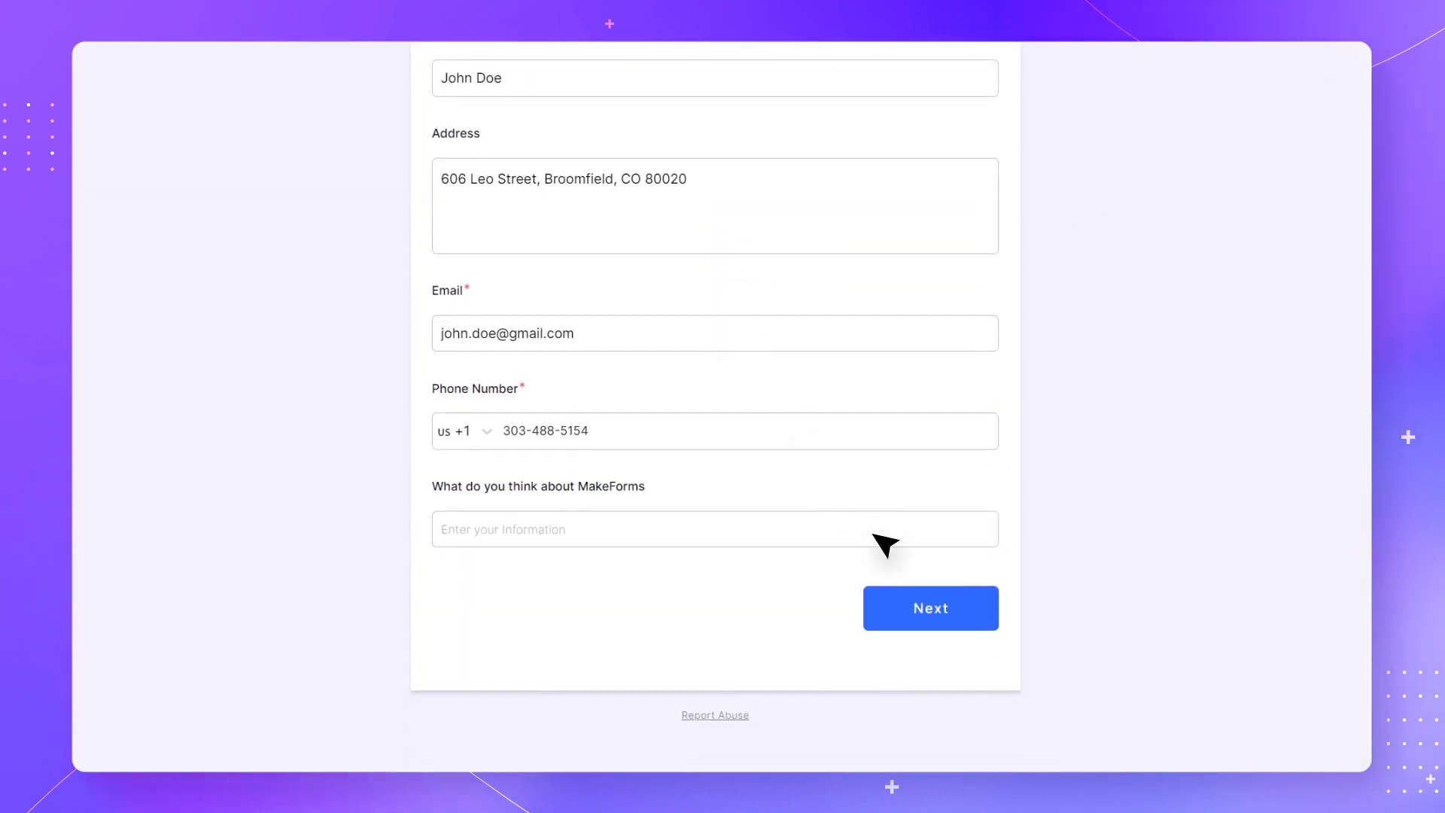
left_click(940, 616)
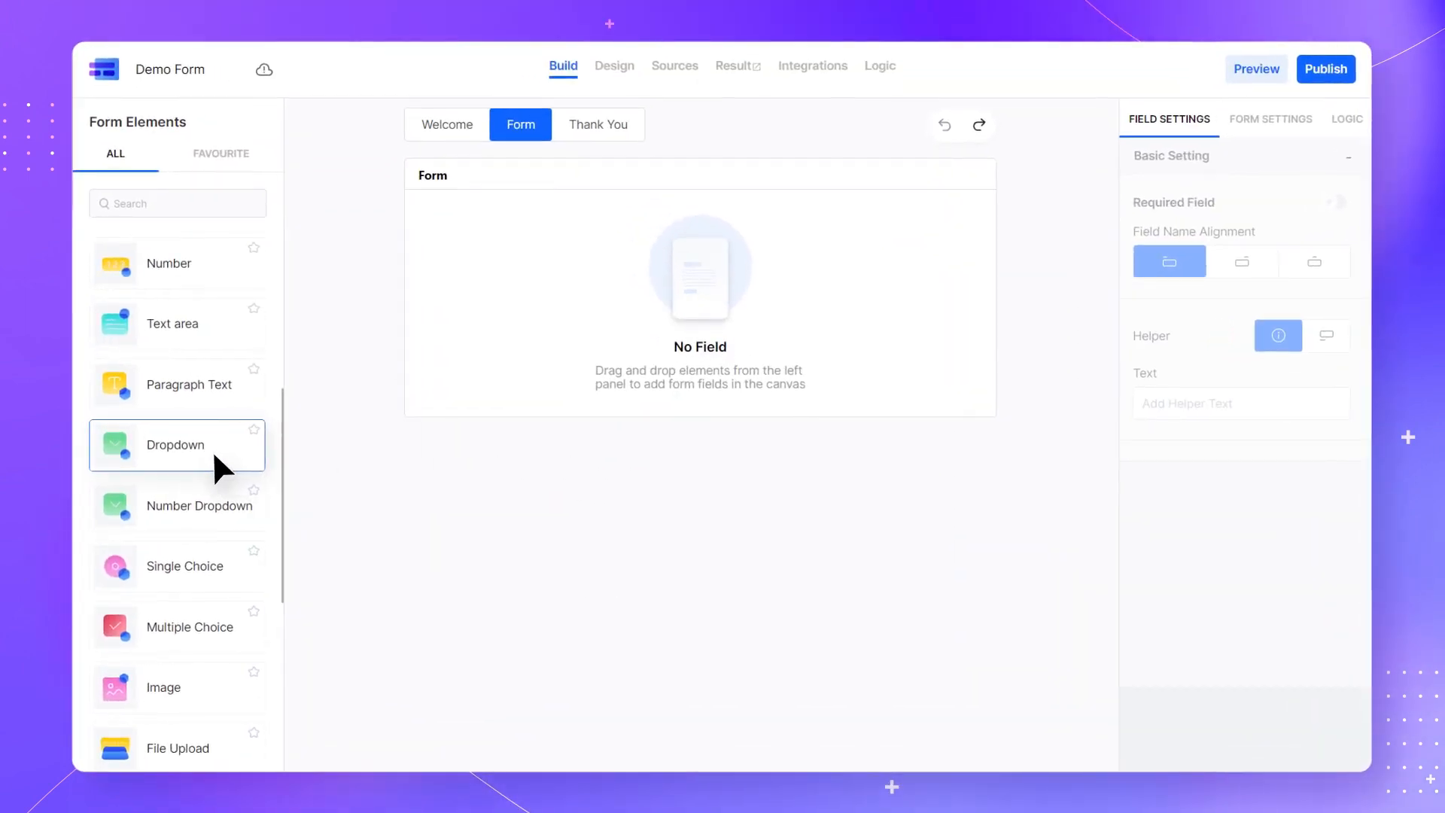
Add a dropdown field filled from the Country-State-City pre-defined lists.
left_click(214, 454)
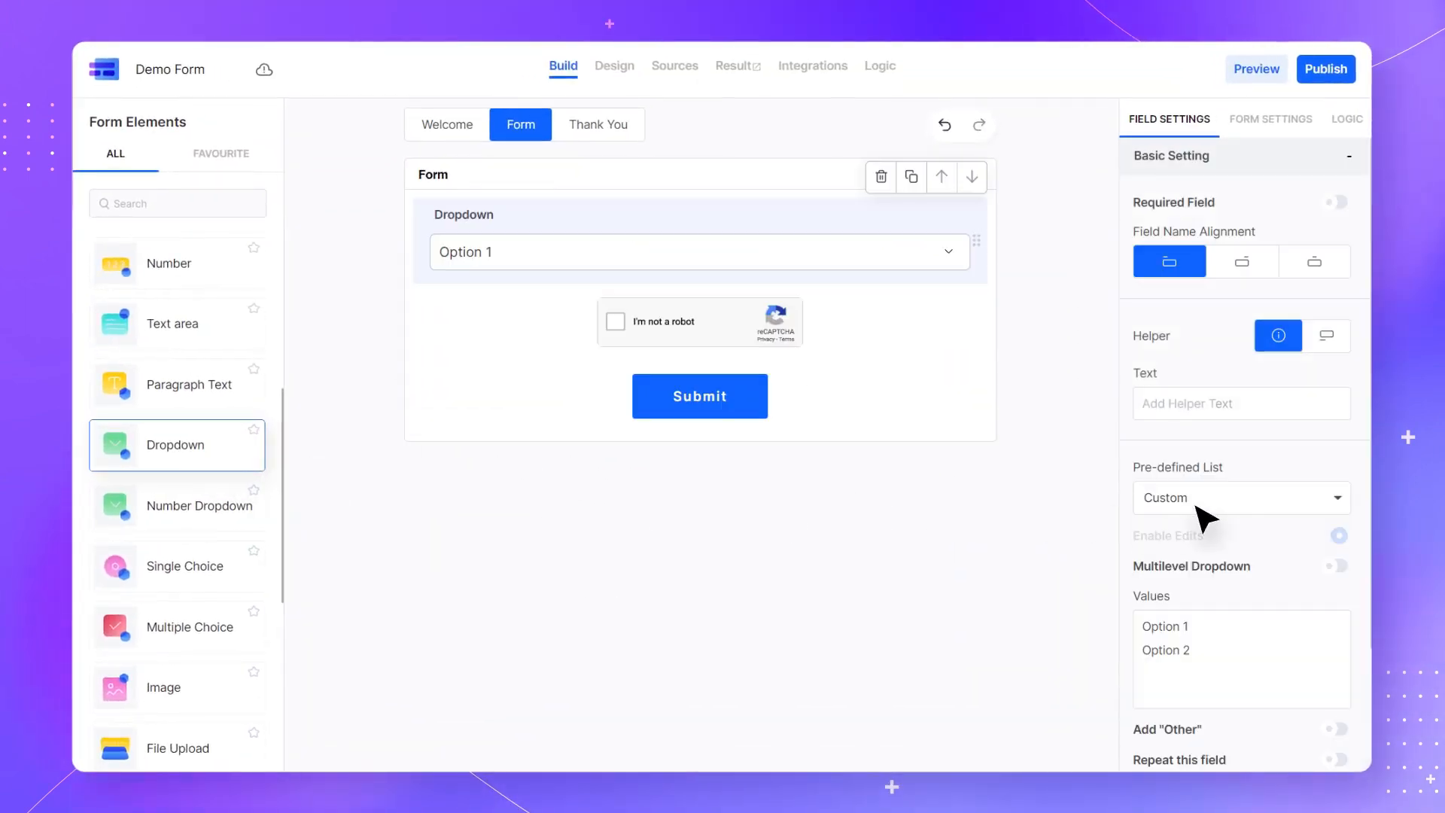
left_click(1259, 508)
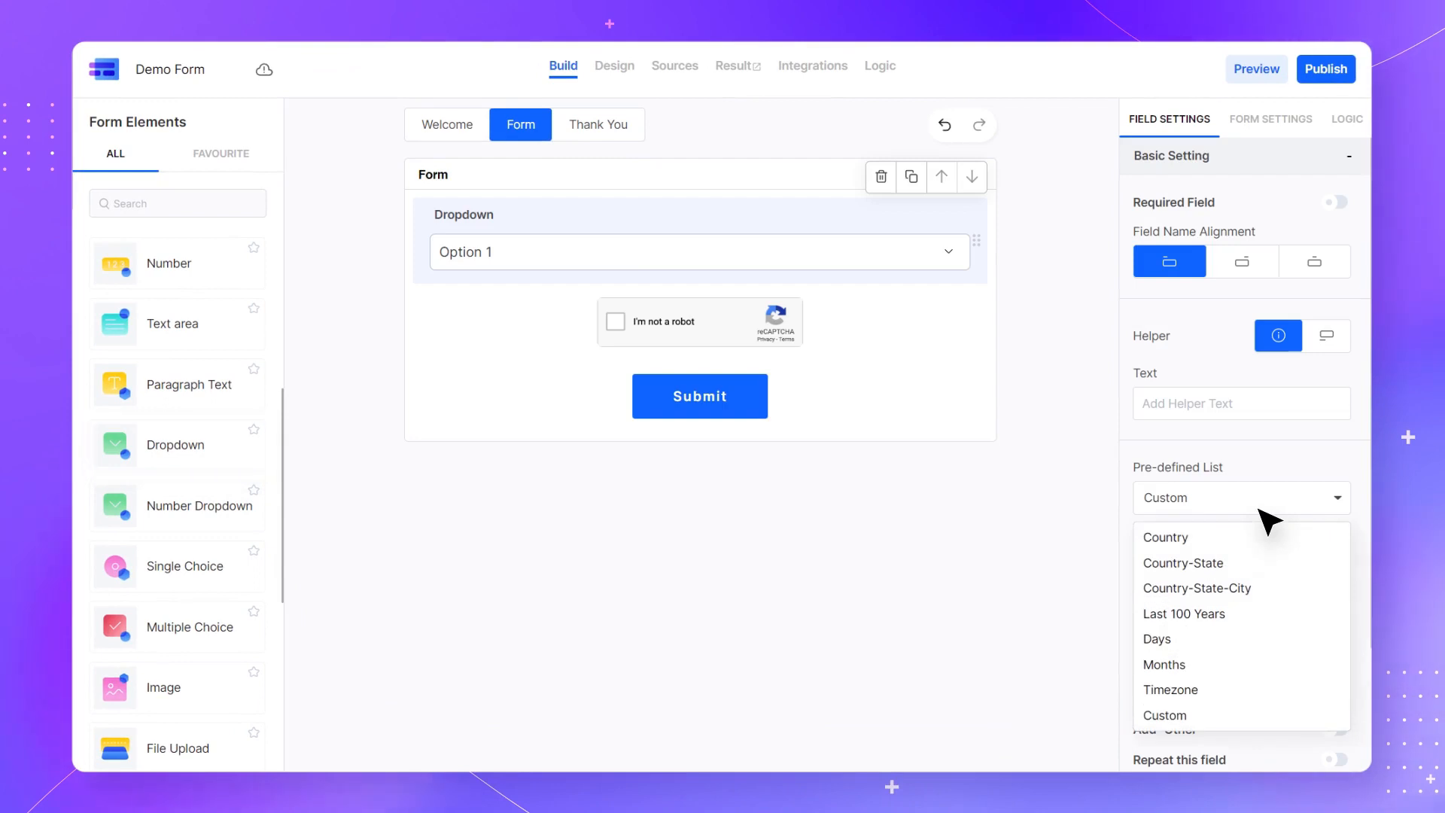
left_click(1261, 541)
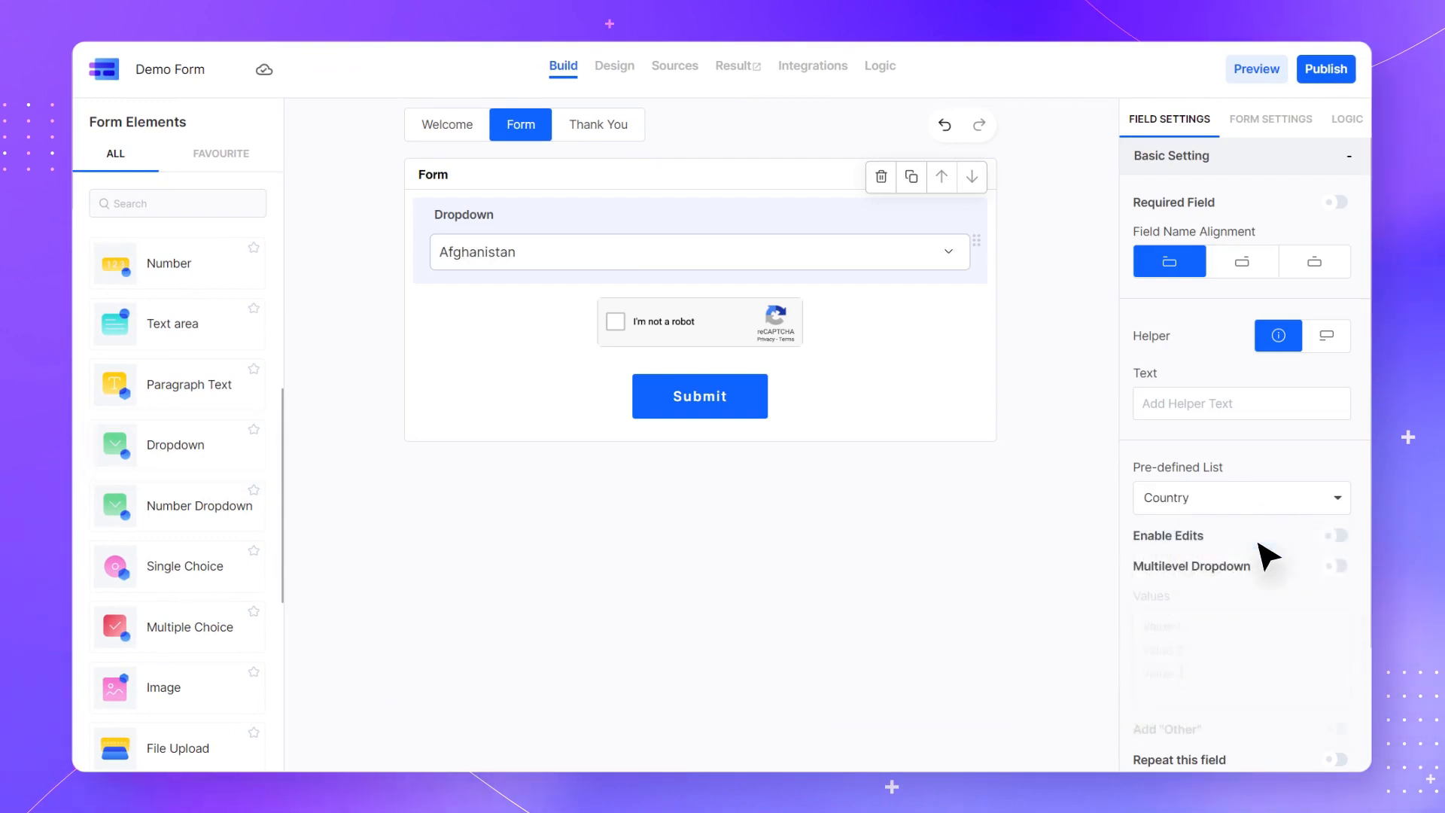
left_click(1340, 536)
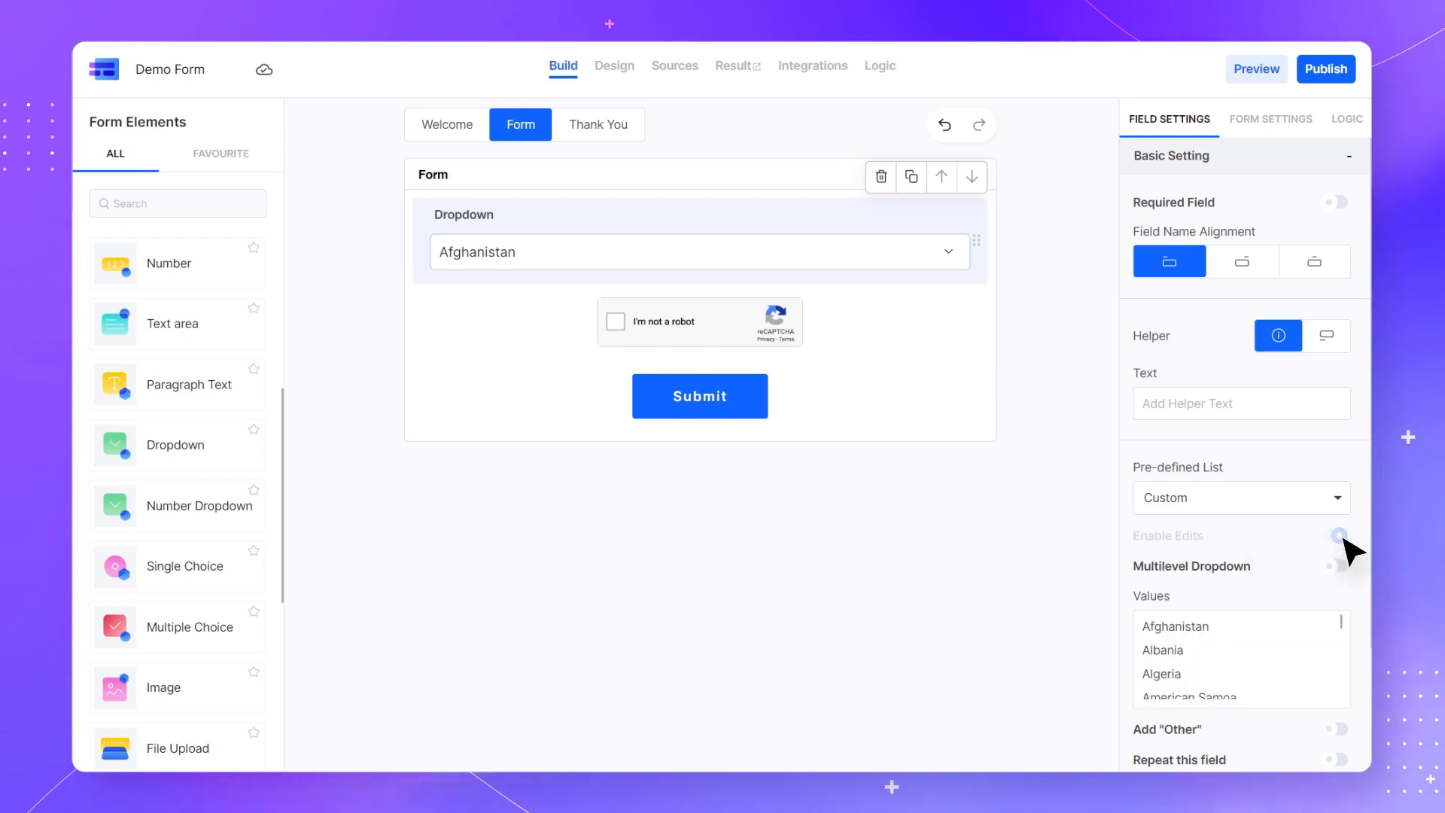
left_click(1235, 510)
left_click(1228, 591)
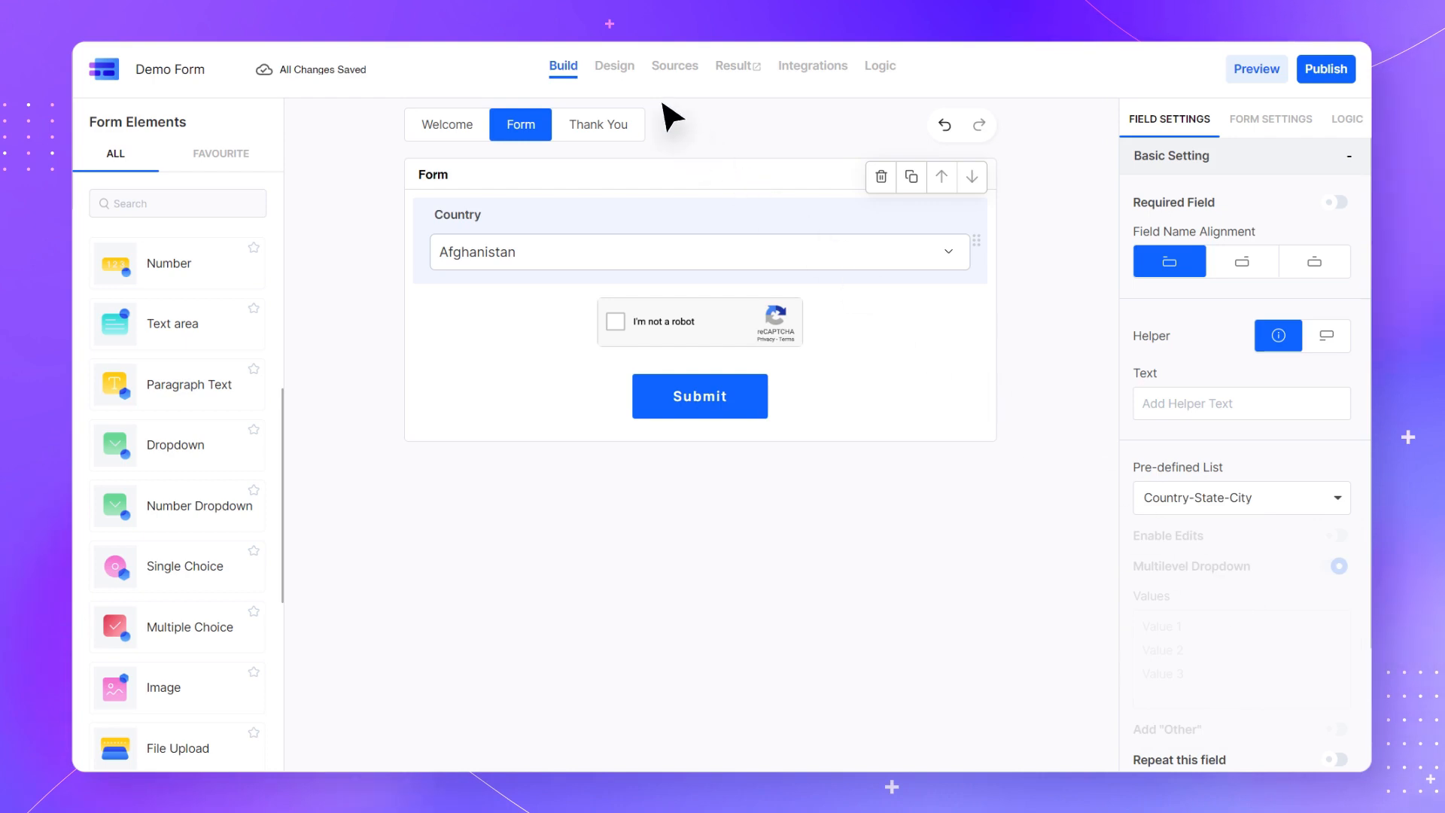
Test the preview by choosing United States, New York and Alabama, then return to editing.
left_click(625, 69)
left_click(422, 352)
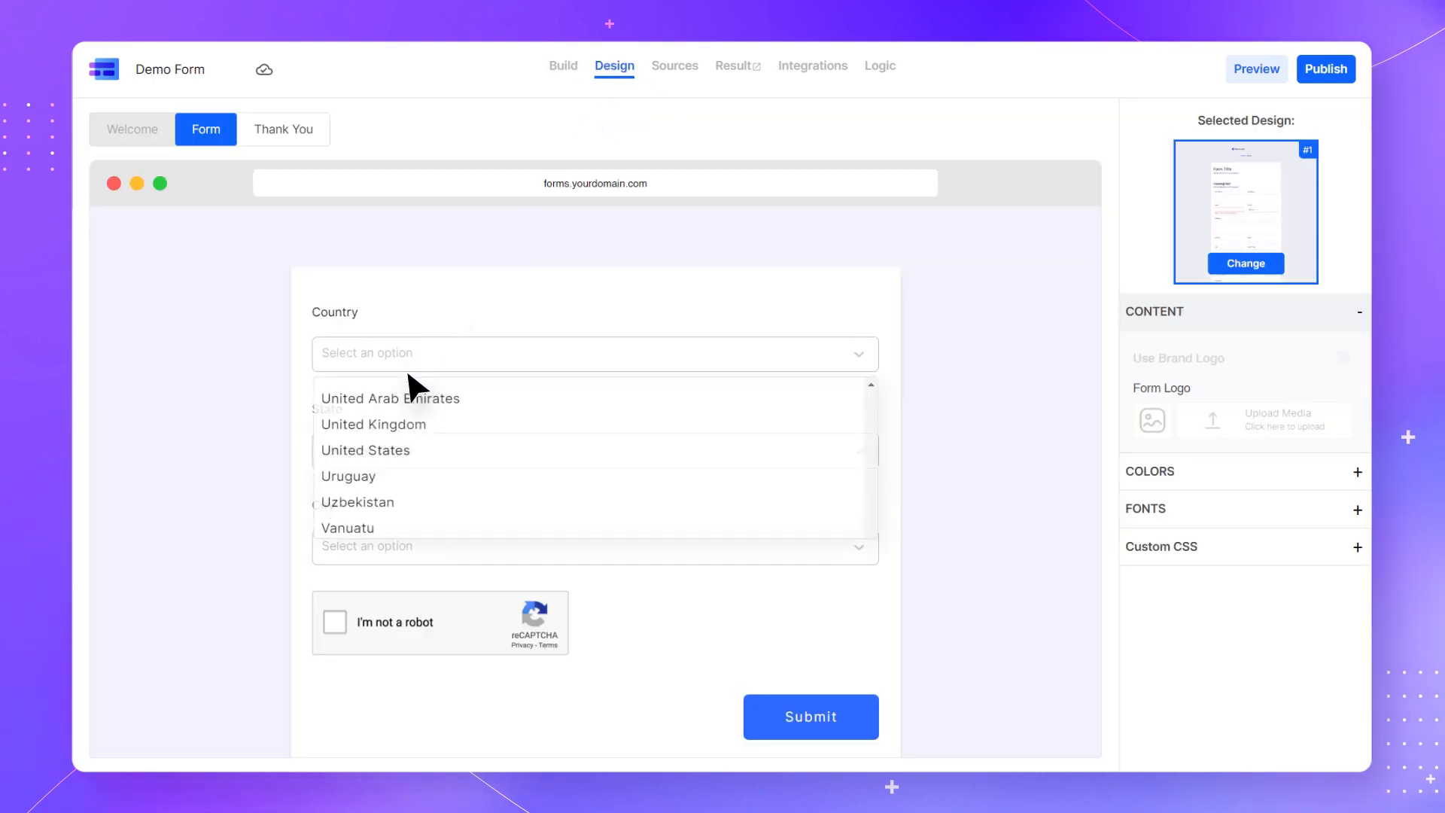
left_click(410, 454)
left_click(408, 450)
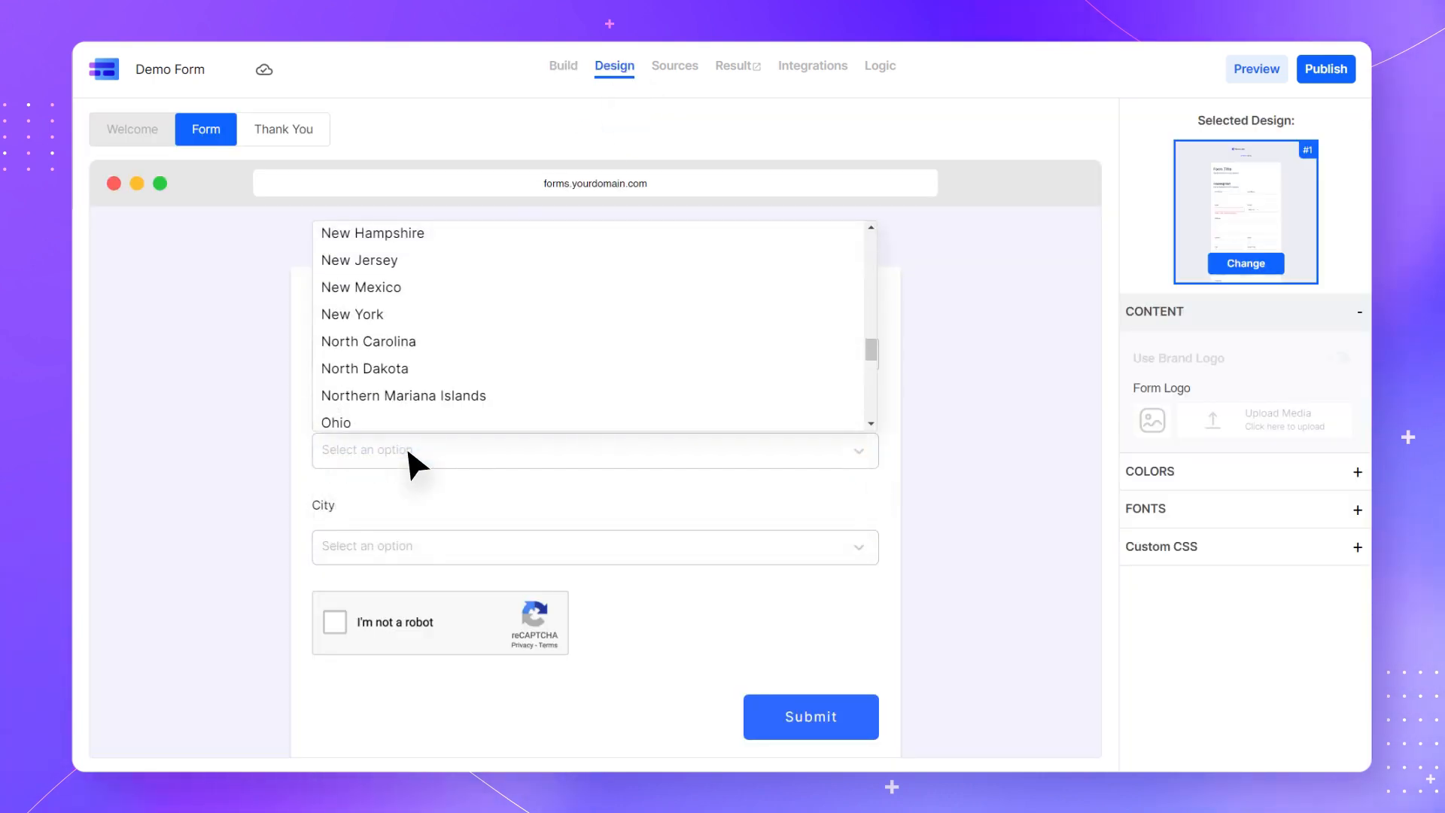
left_click(386, 310)
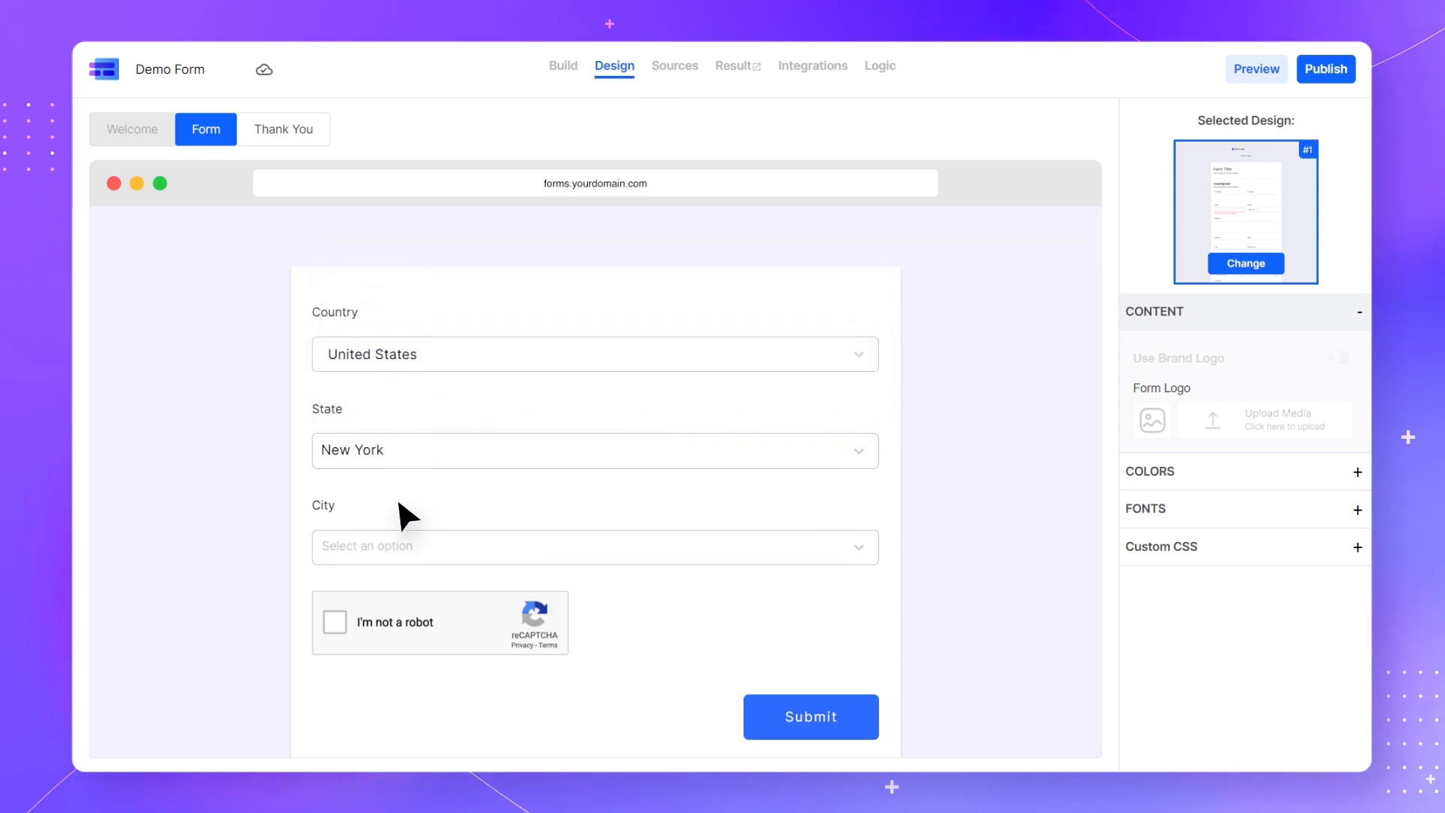
left_click(400, 542)
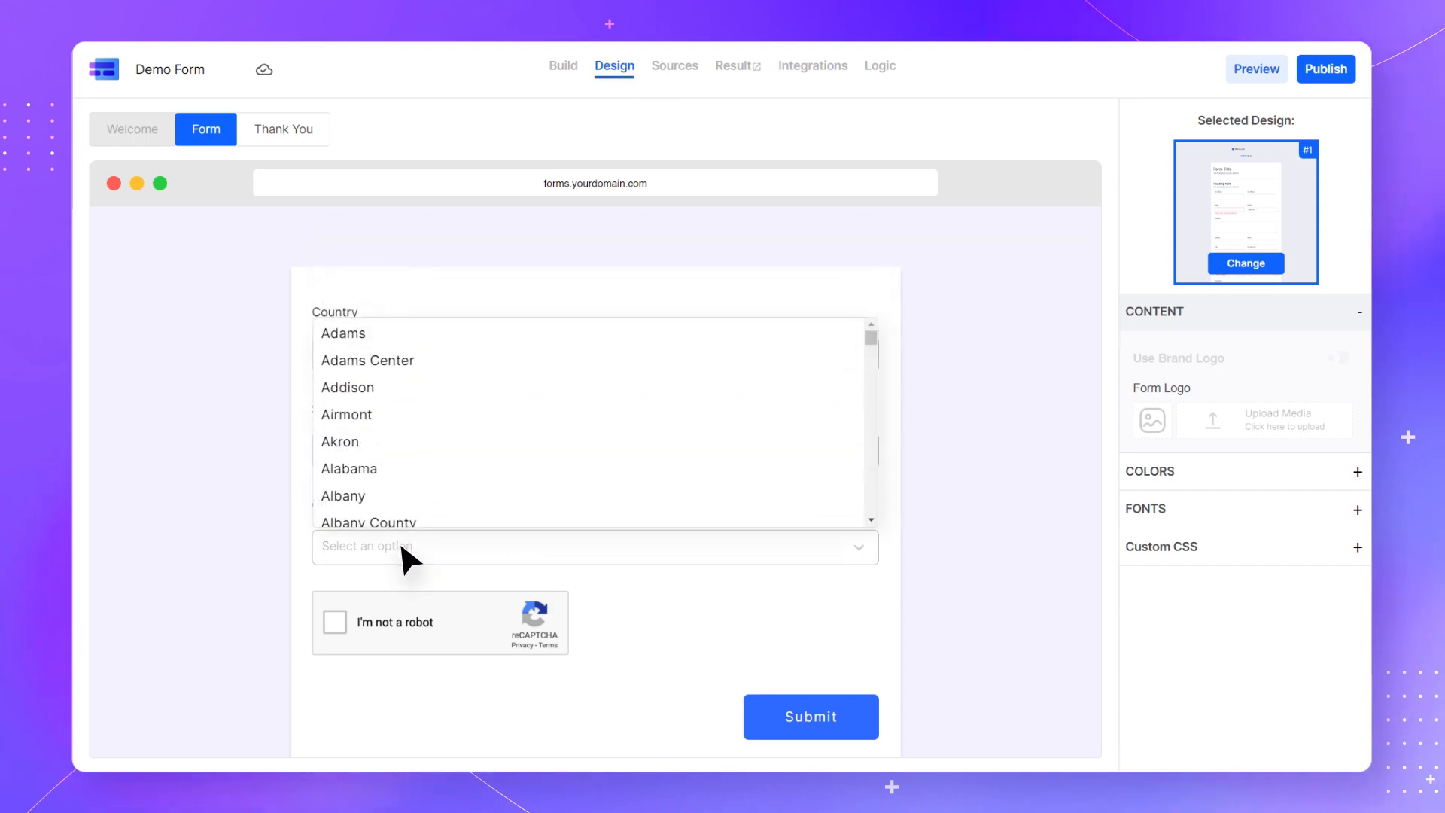
left_click(368, 469)
left_click(562, 67)
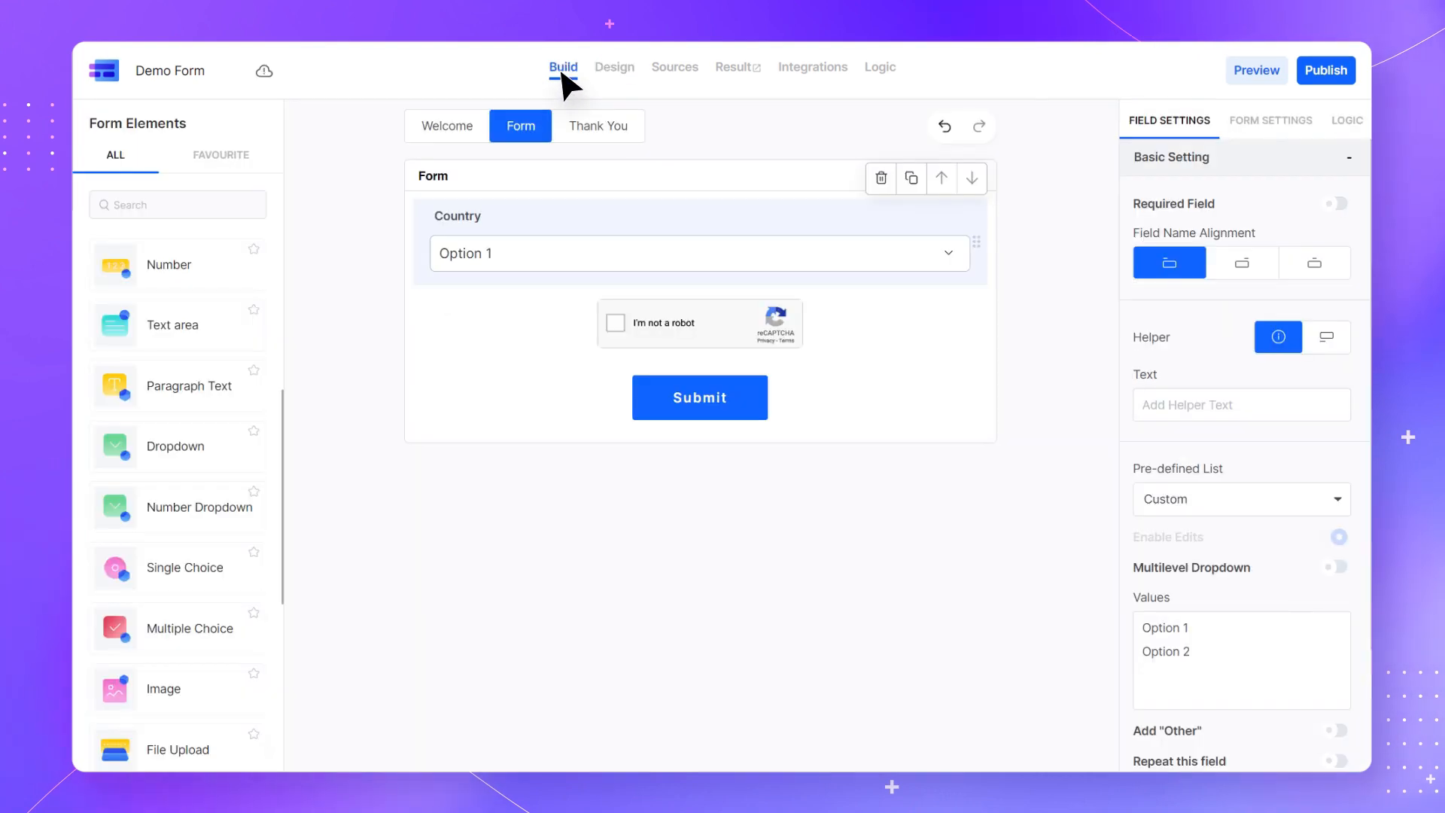
Label the dropdown 'Car' and make it a Multilevel Dropdown.
left_click(510, 217)
type("Car Brand")
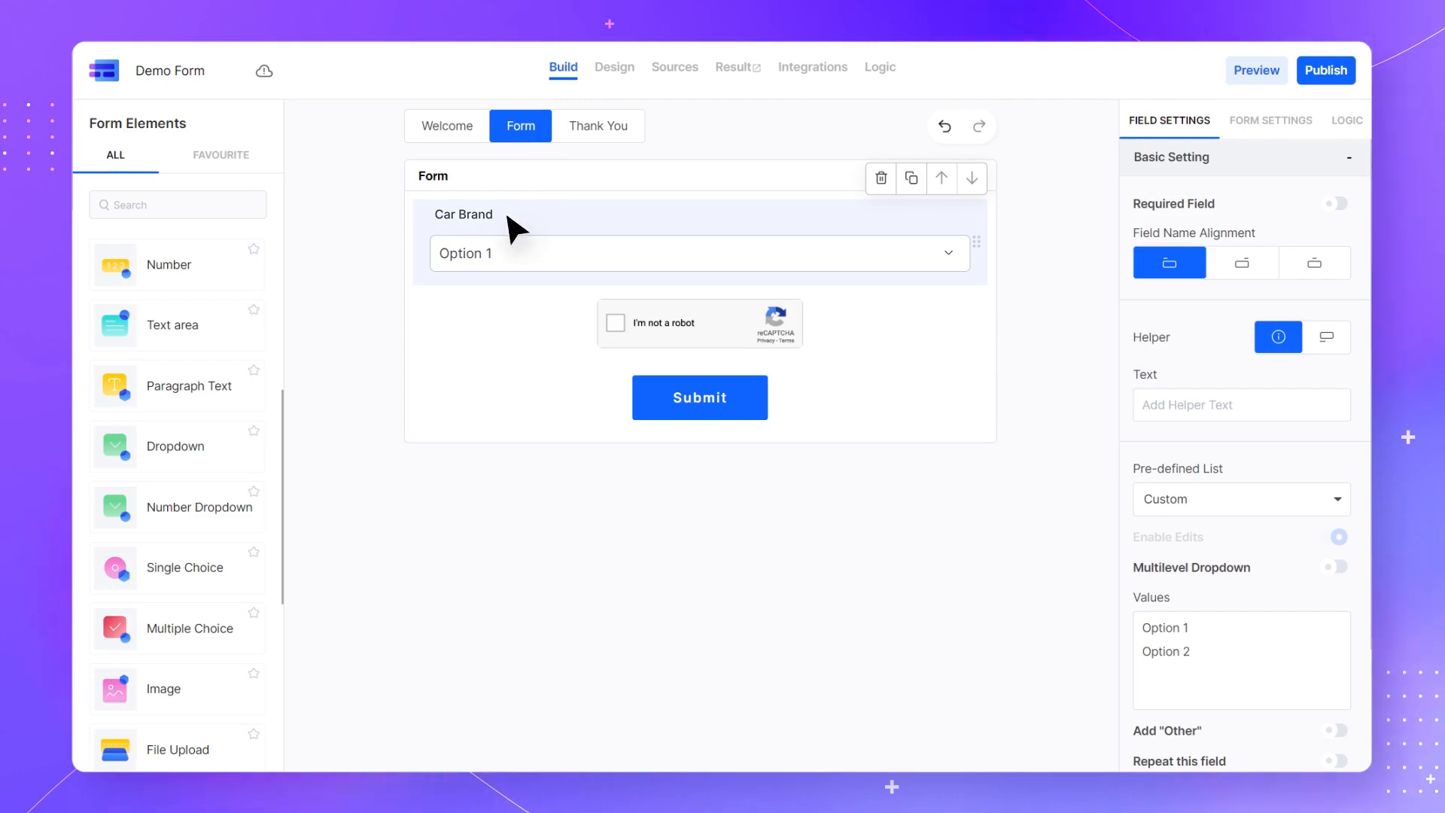
left_click(1340, 566)
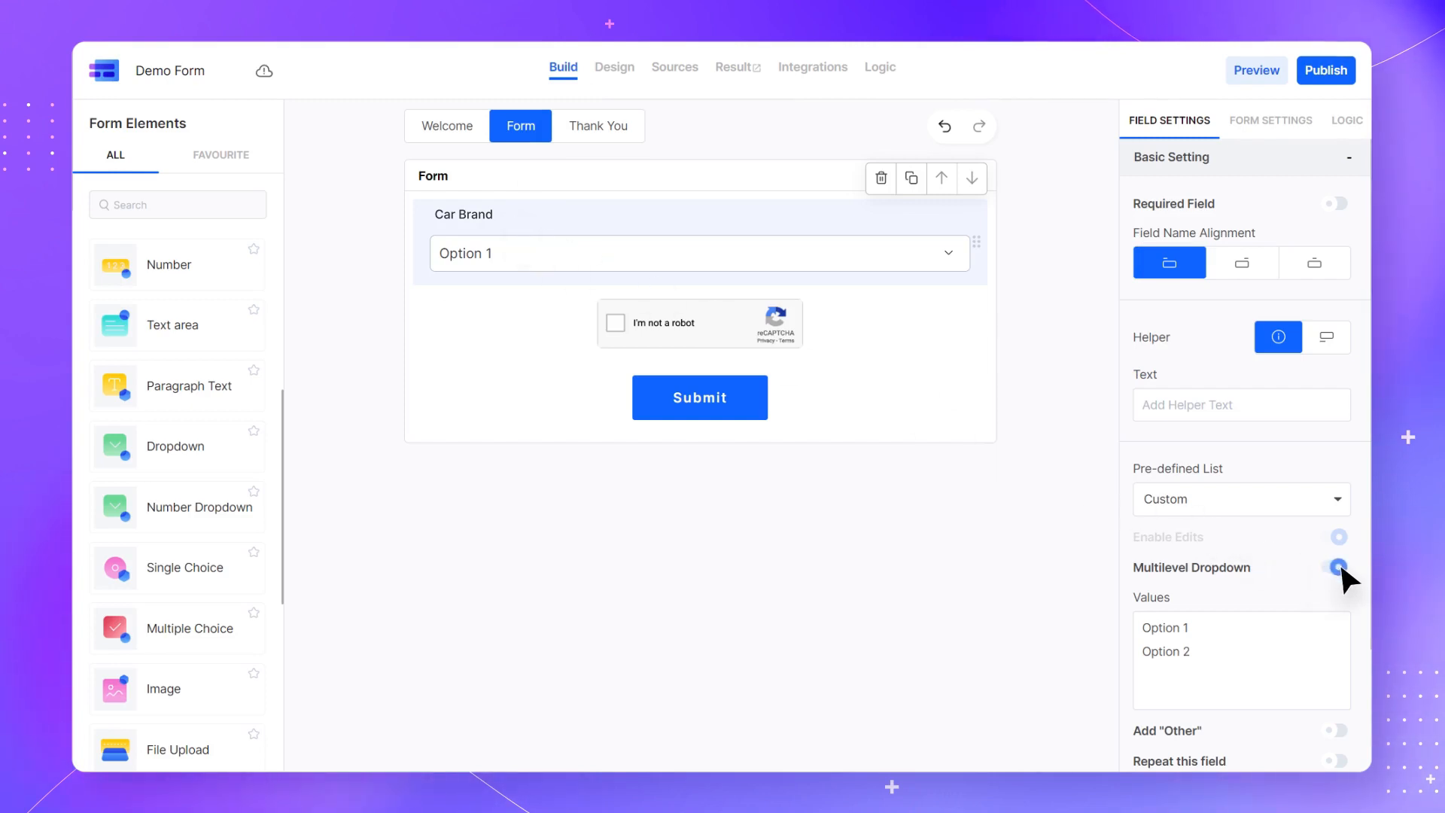
Paste and save Car Model value lists for Mercedes Benz and BMW.
left_click(1247, 650)
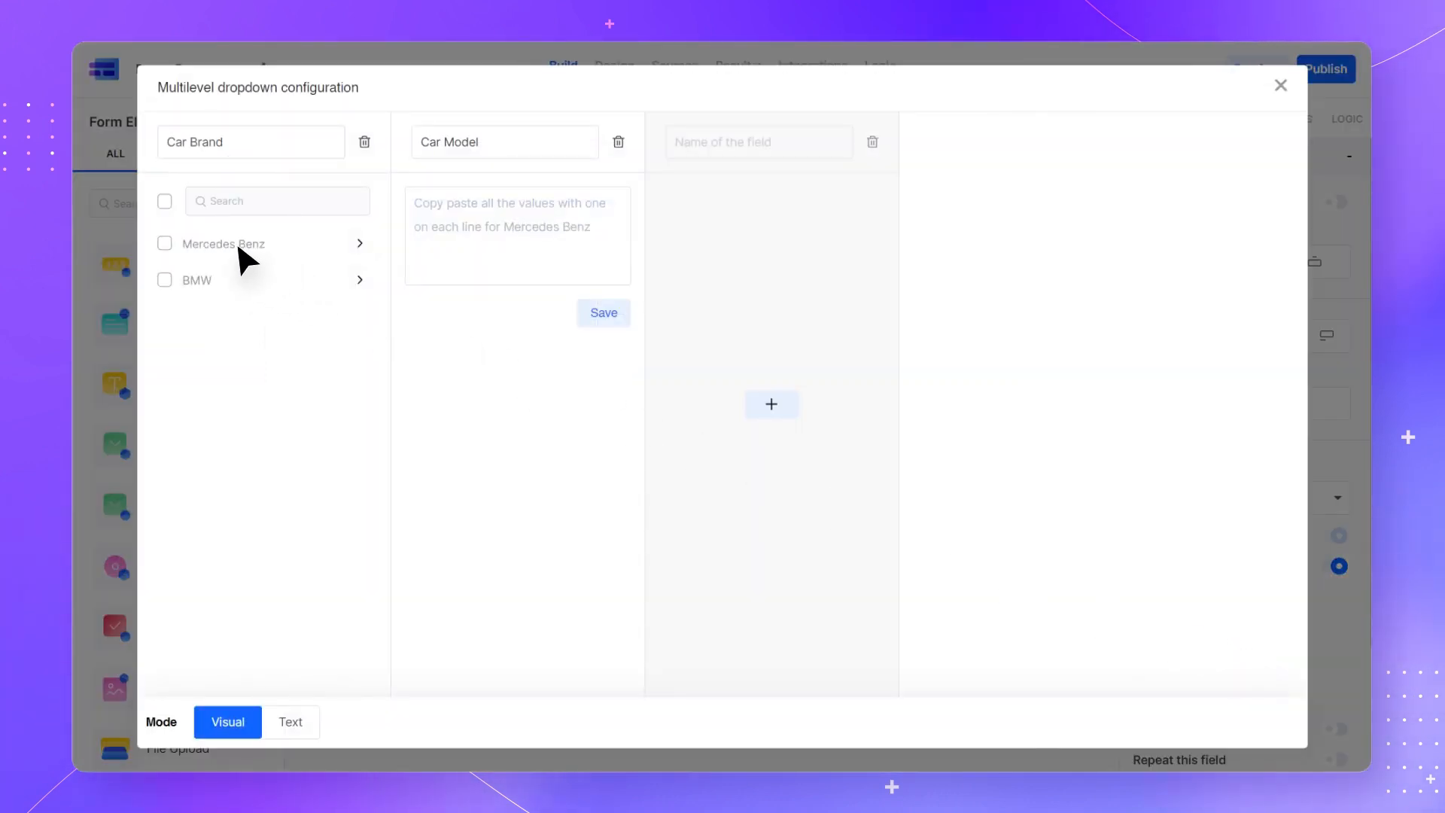
left_click(455, 241)
type("S Class E Class C Class A Class")
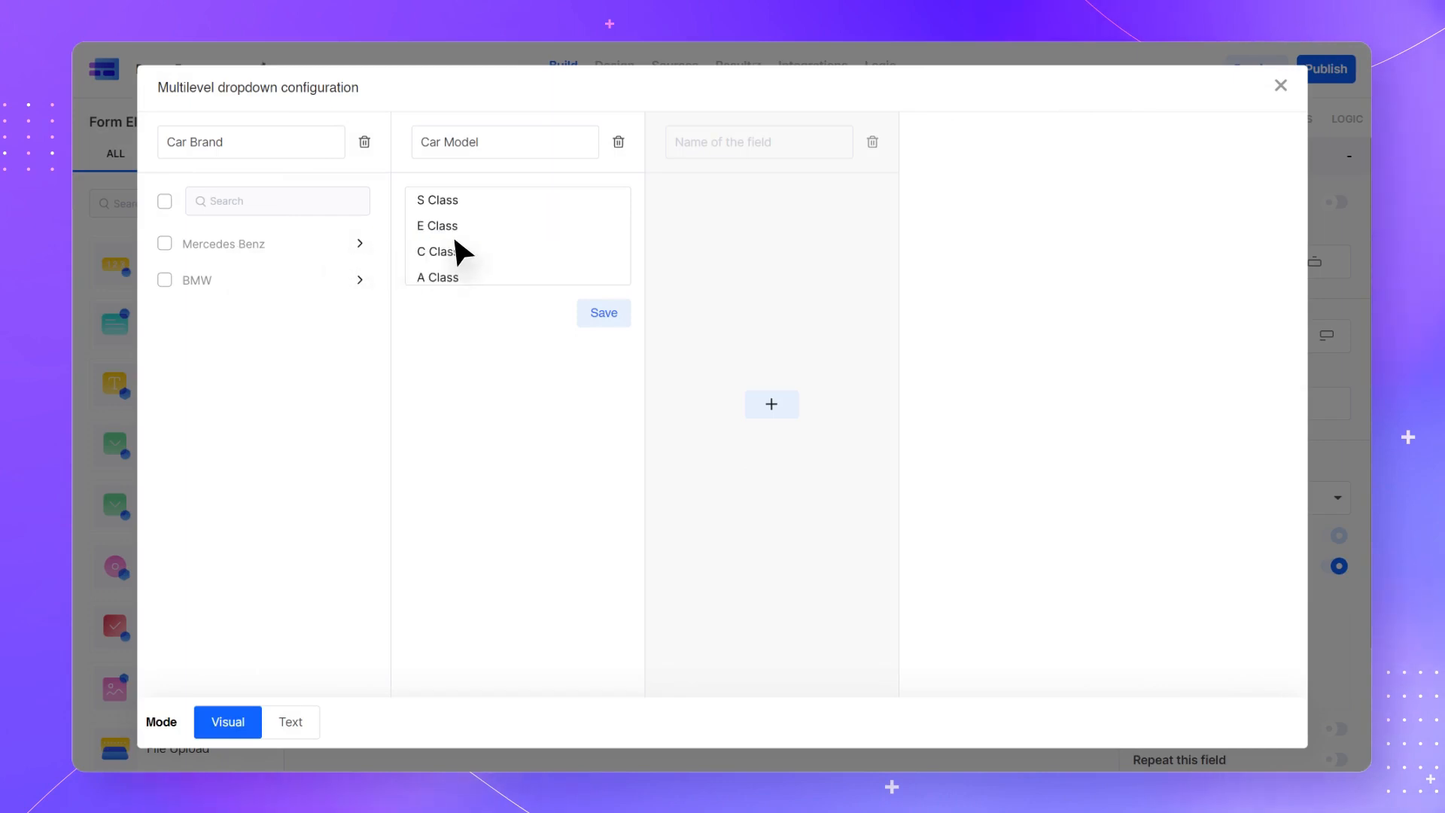
left_click(600, 311)
left_click(203, 279)
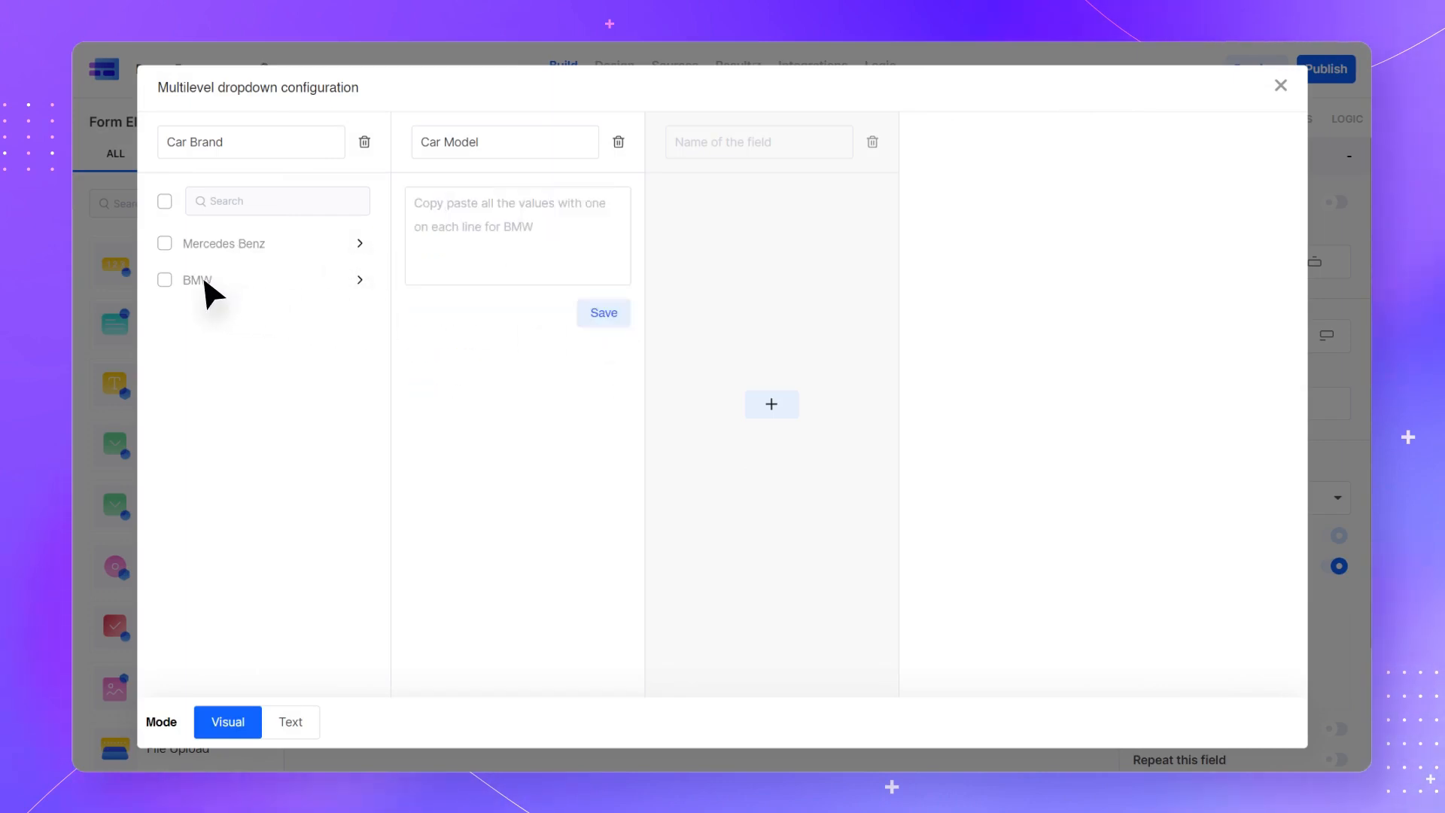
left_click(603, 311)
left_click(1281, 85)
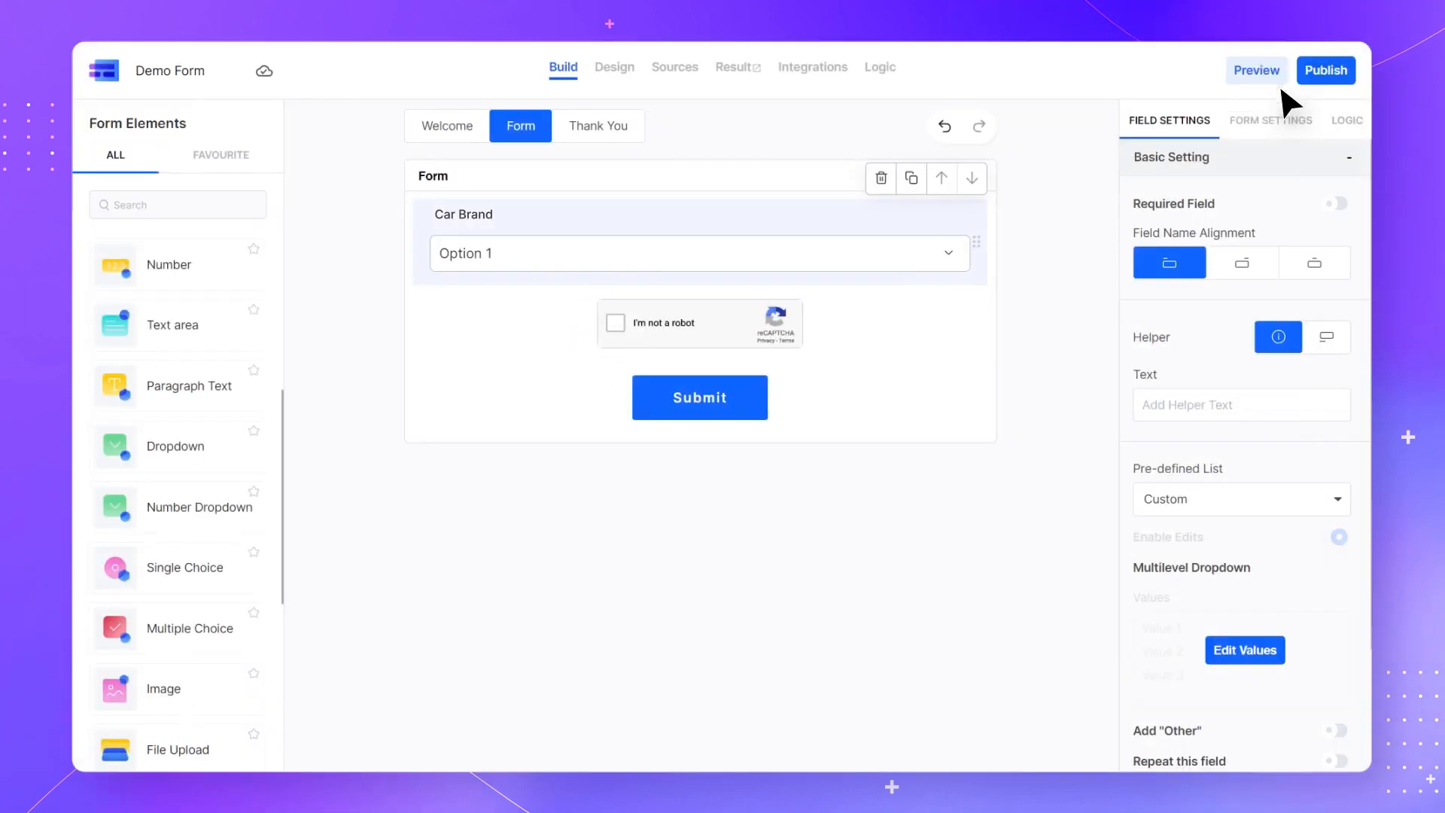
Preview the form and pick BMW as Car Brand and X Series as Car Model.
left_click(1327, 70)
left_click(661, 192)
left_click(659, 248)
left_click(661, 283)
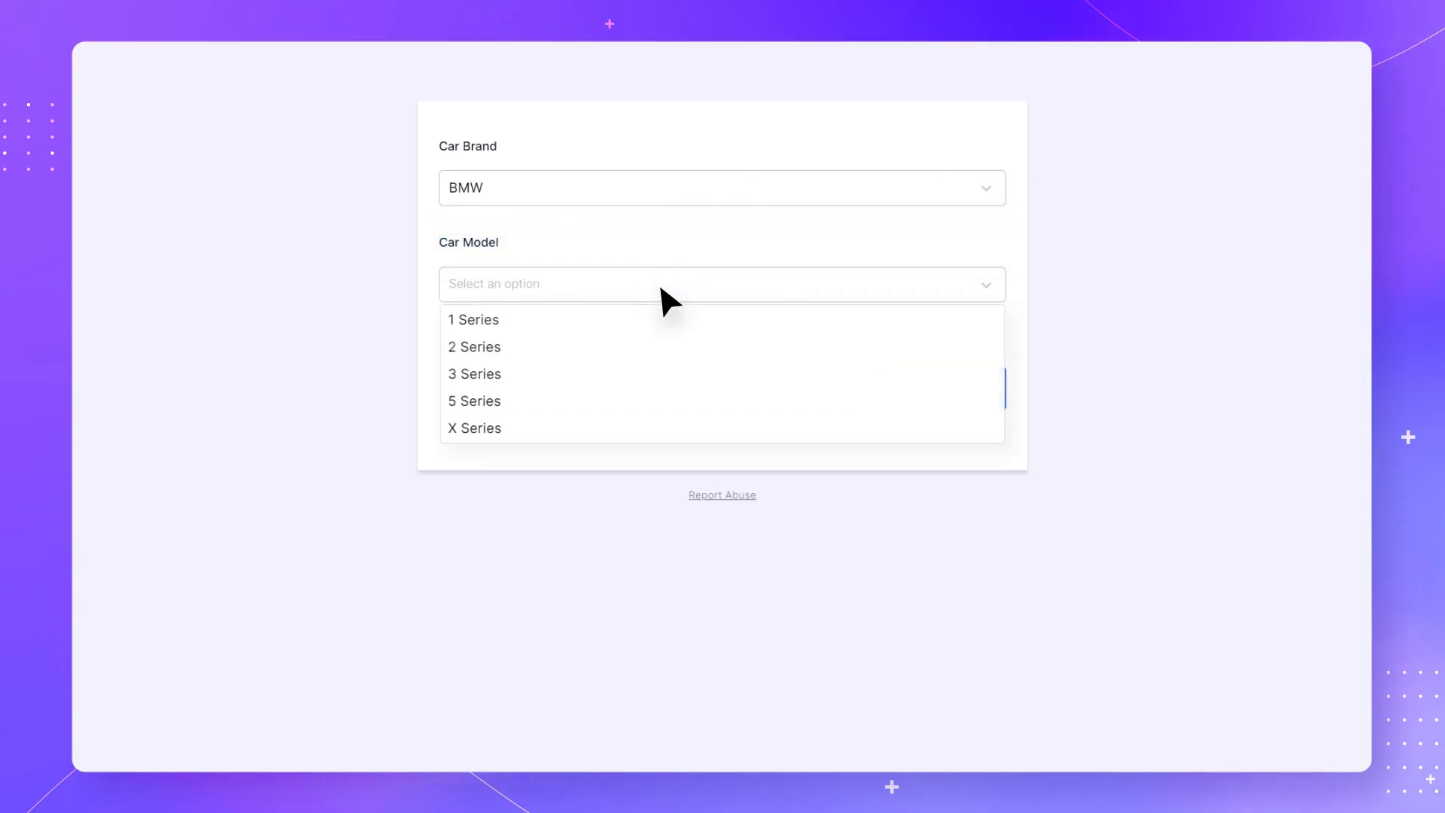
left_click(662, 430)
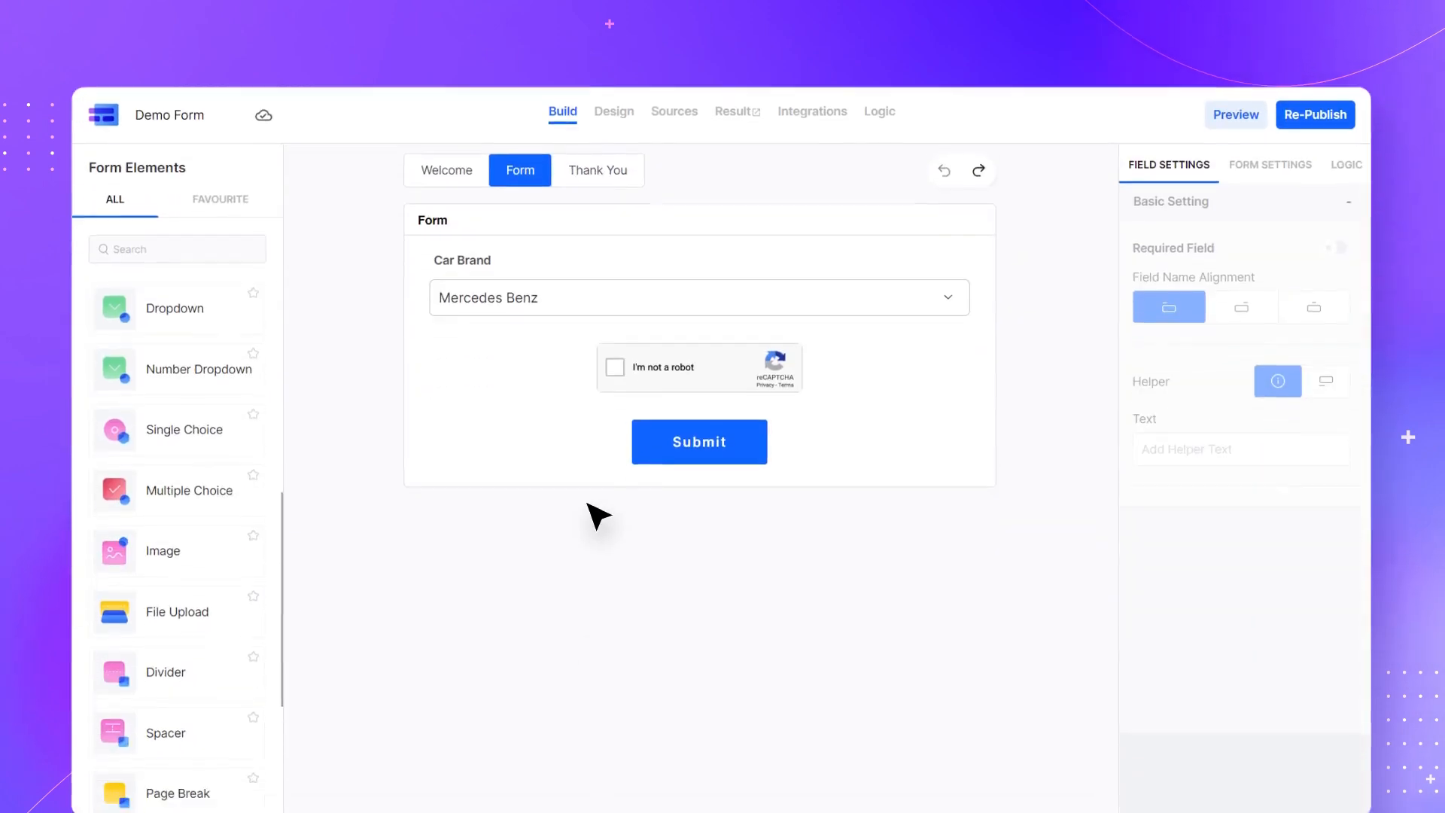
Add a Number Dropdown below Car Brand and replace its values with 2.
left_click(189, 369)
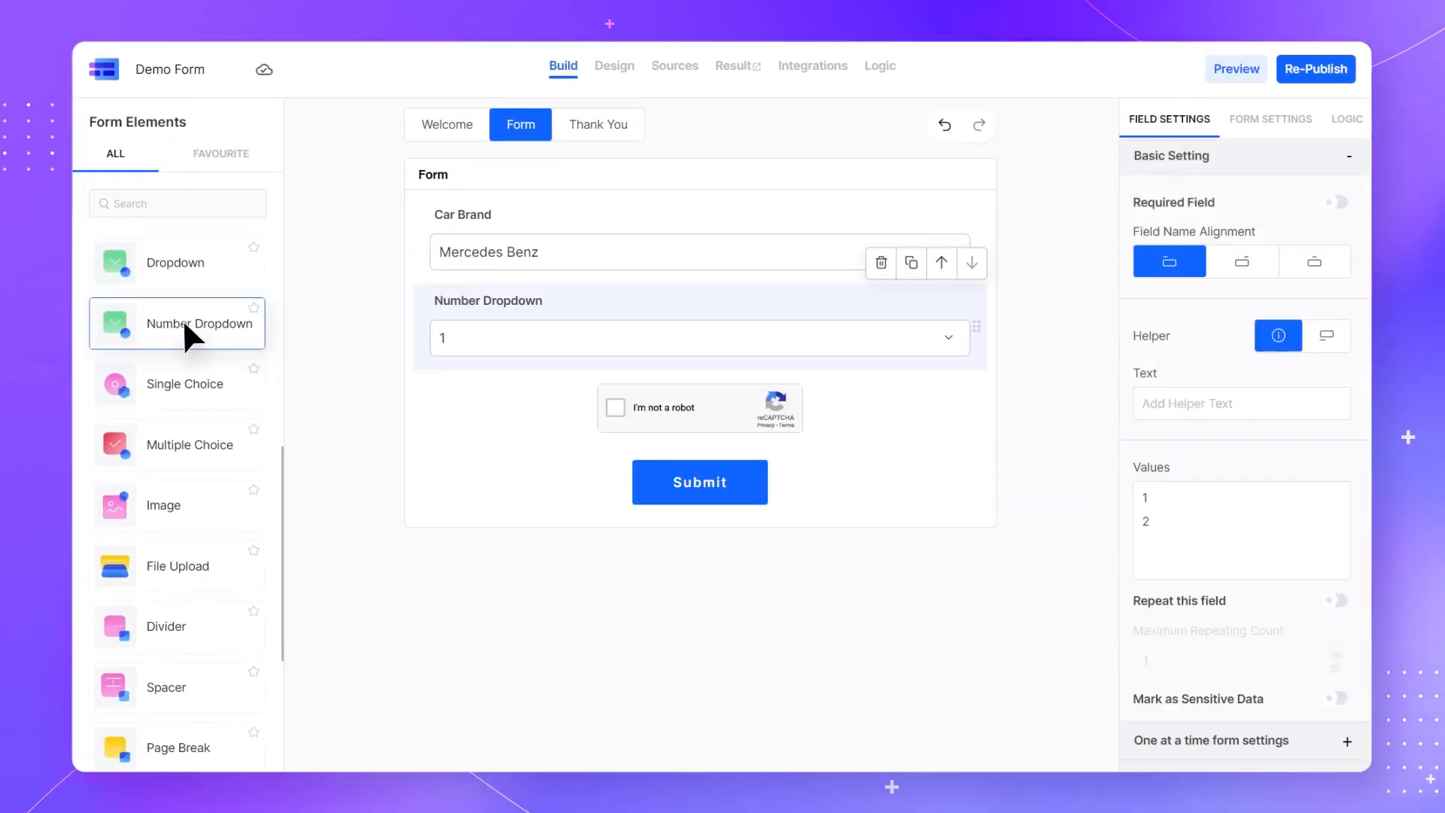
left_click(1259, 510)
key("ctrl+a")
type("2")
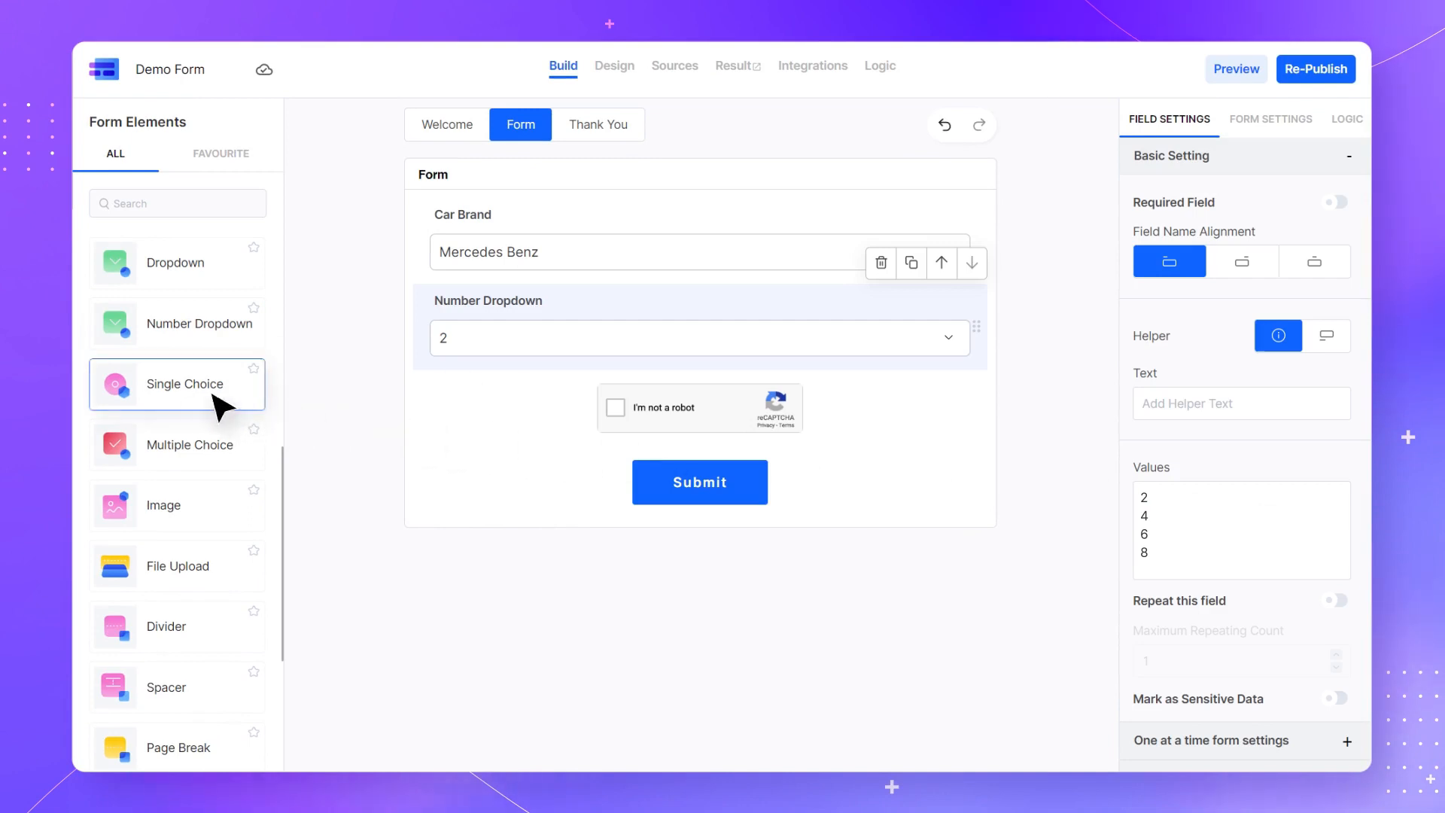
Add a single-choice city question with three more options, one-row layout and an Other answer.
left_click(188, 391)
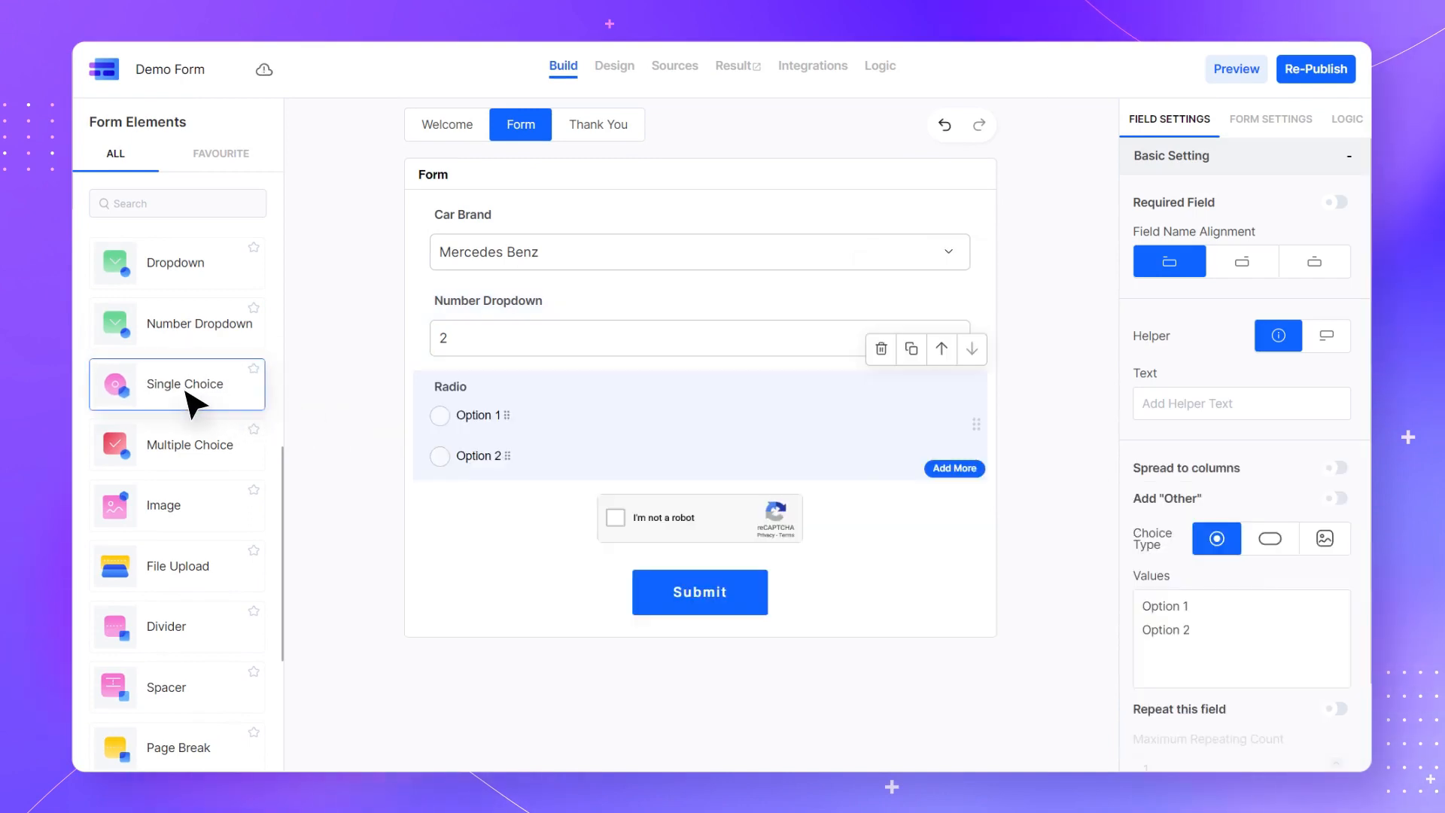
left_click(955, 470)
left_click(954, 509)
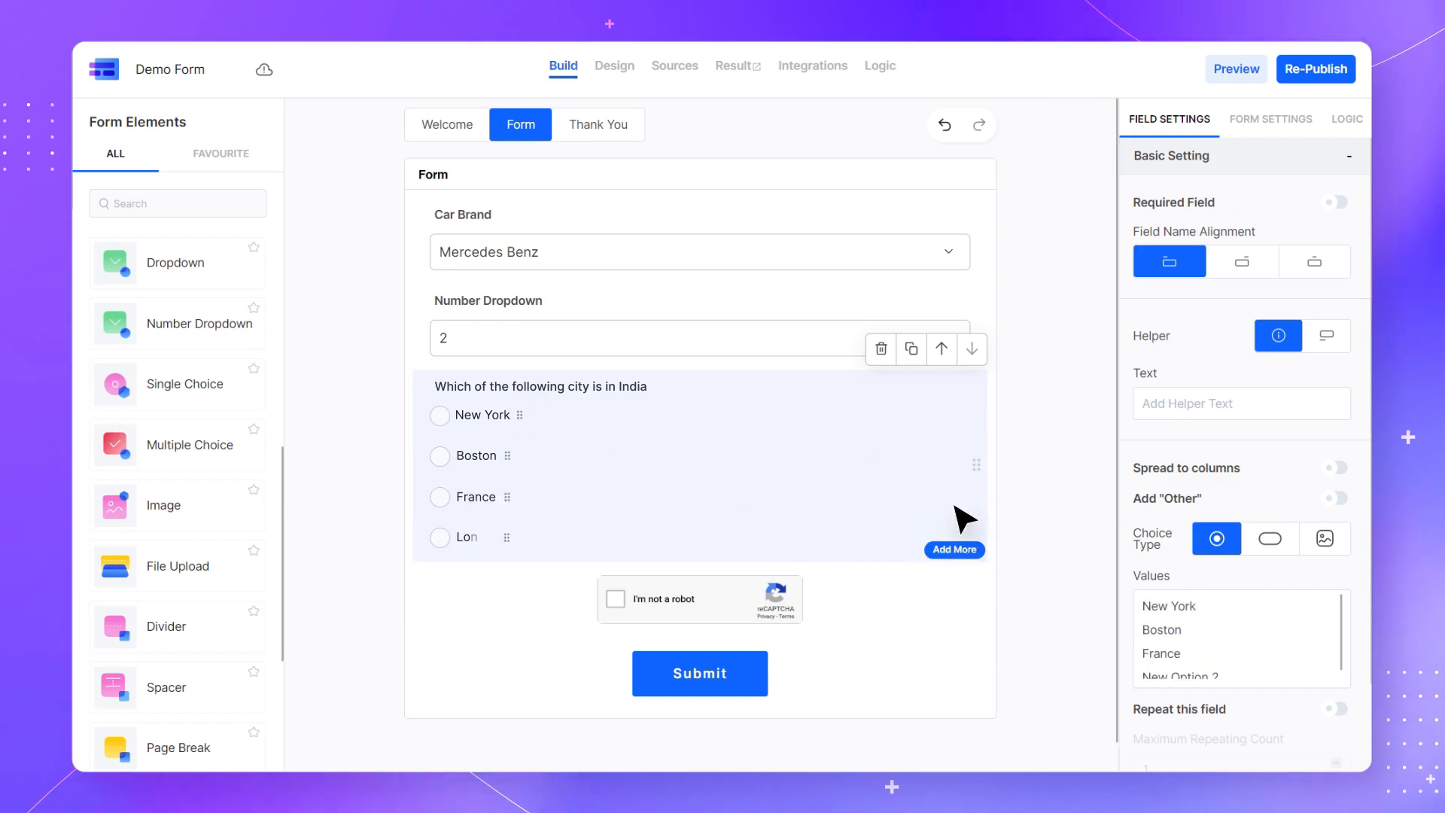
left_click(956, 551)
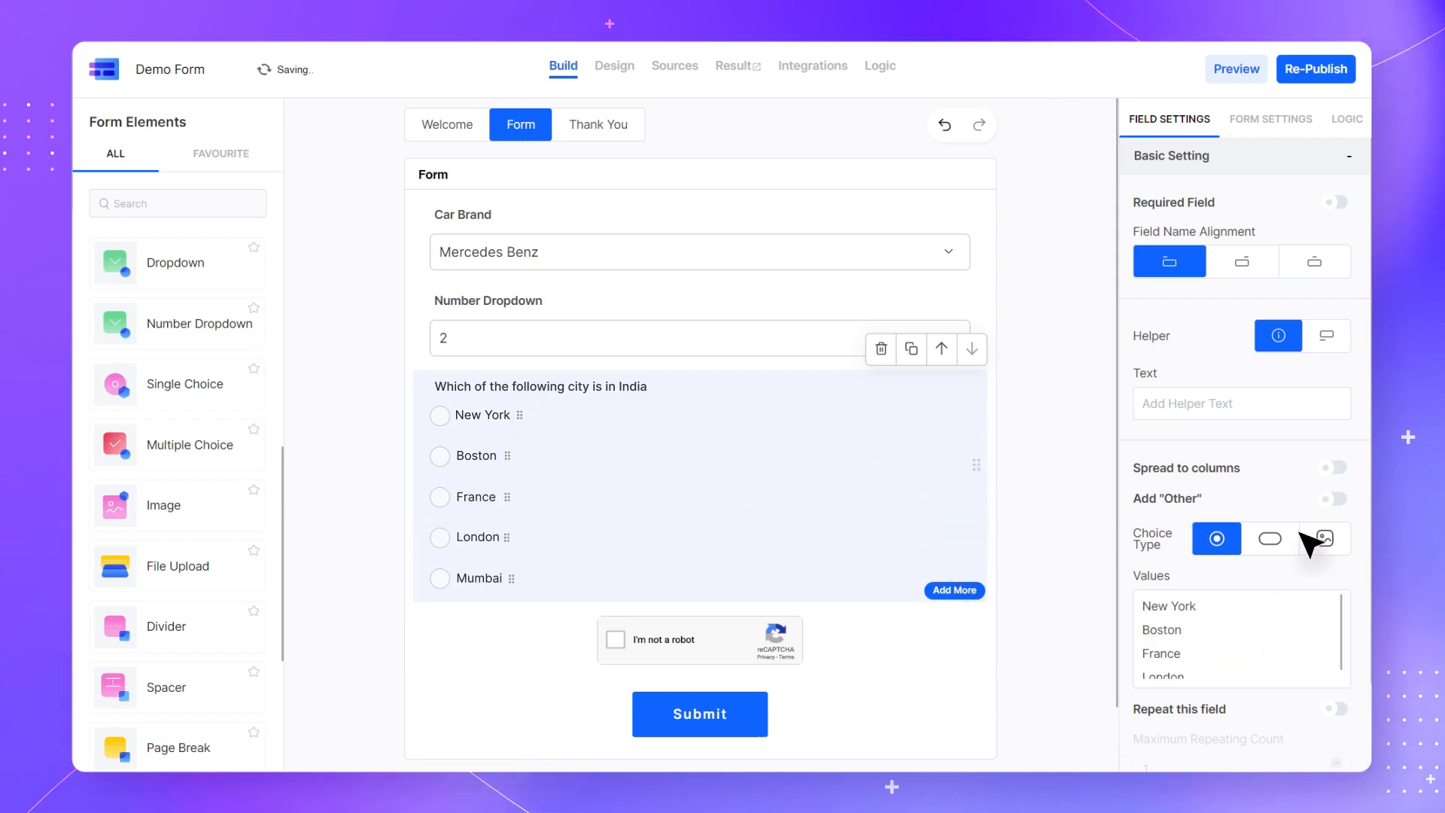
left_click(1338, 468)
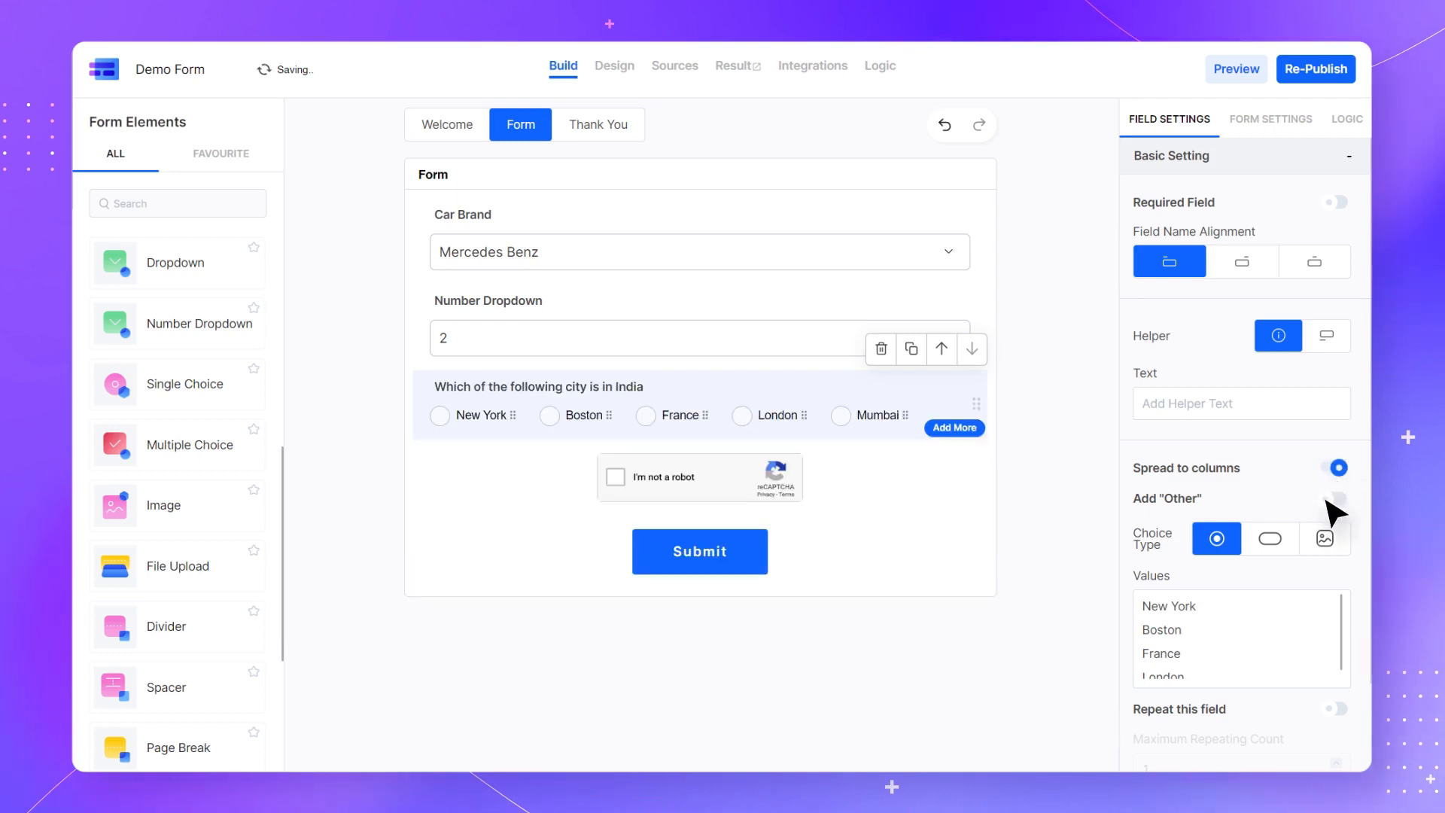
left_click(1339, 498)
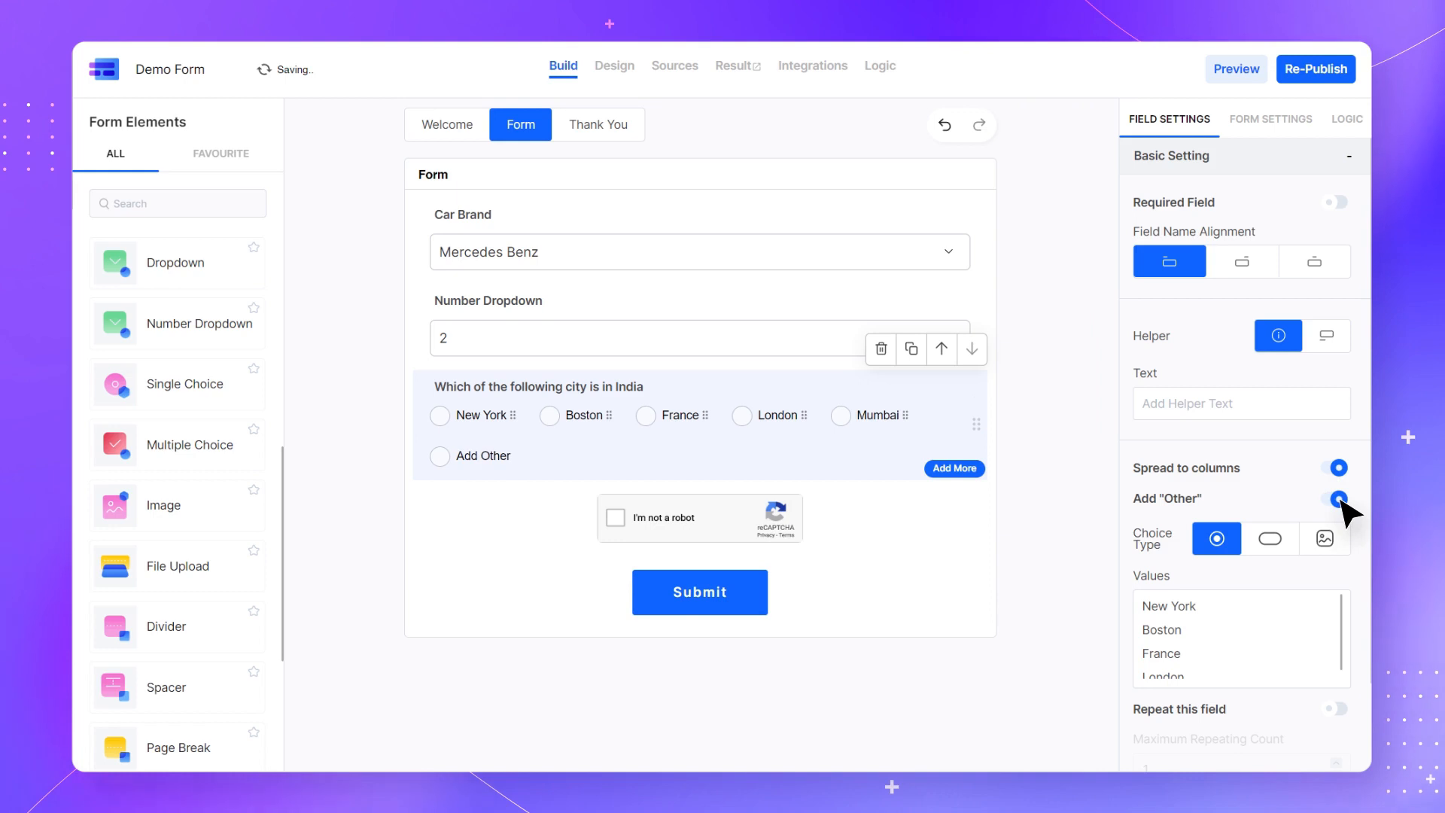
Test choosing Other in the preview, then display the city choices as buttons.
left_click(614, 66)
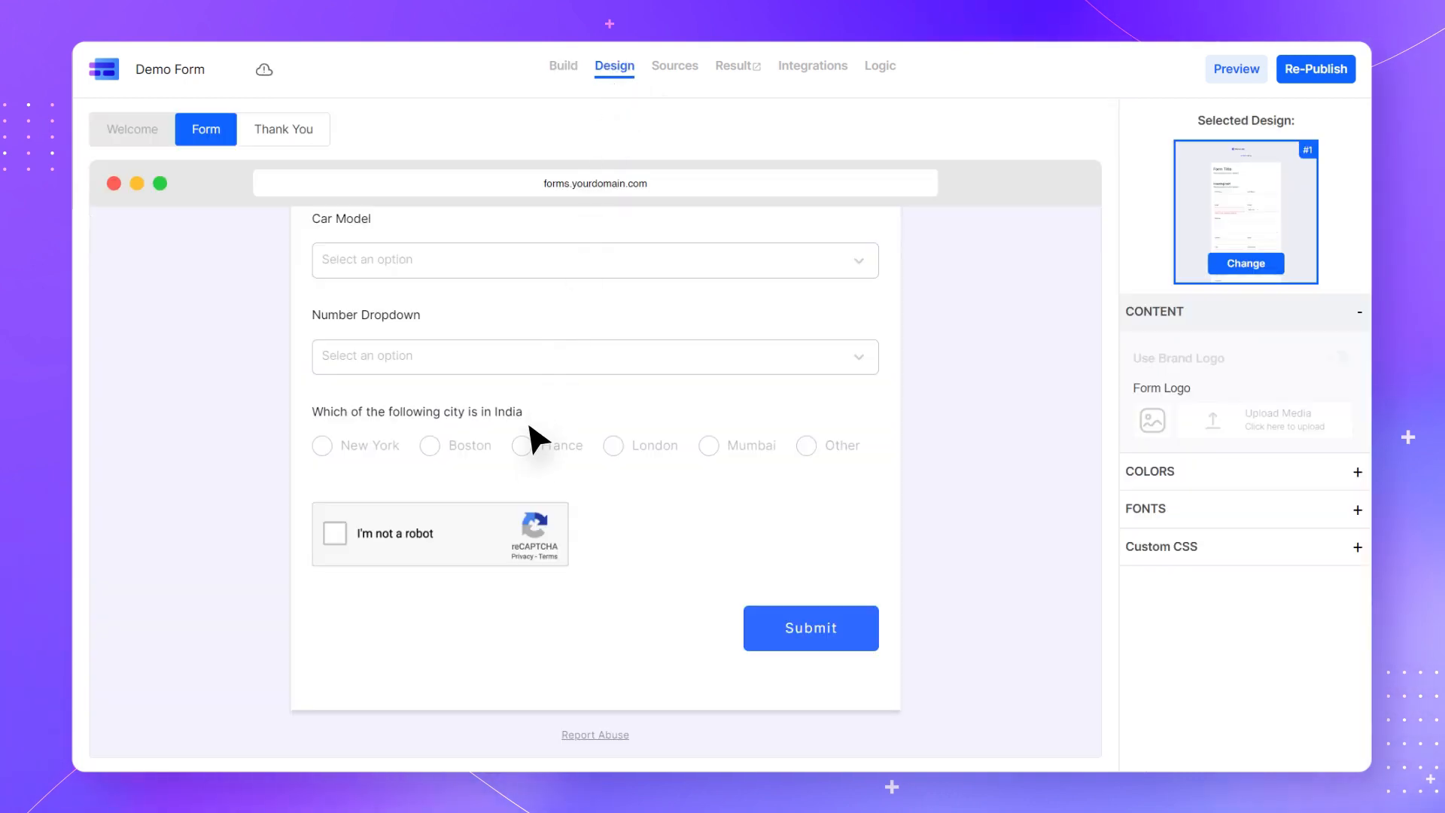
left_click(807, 446)
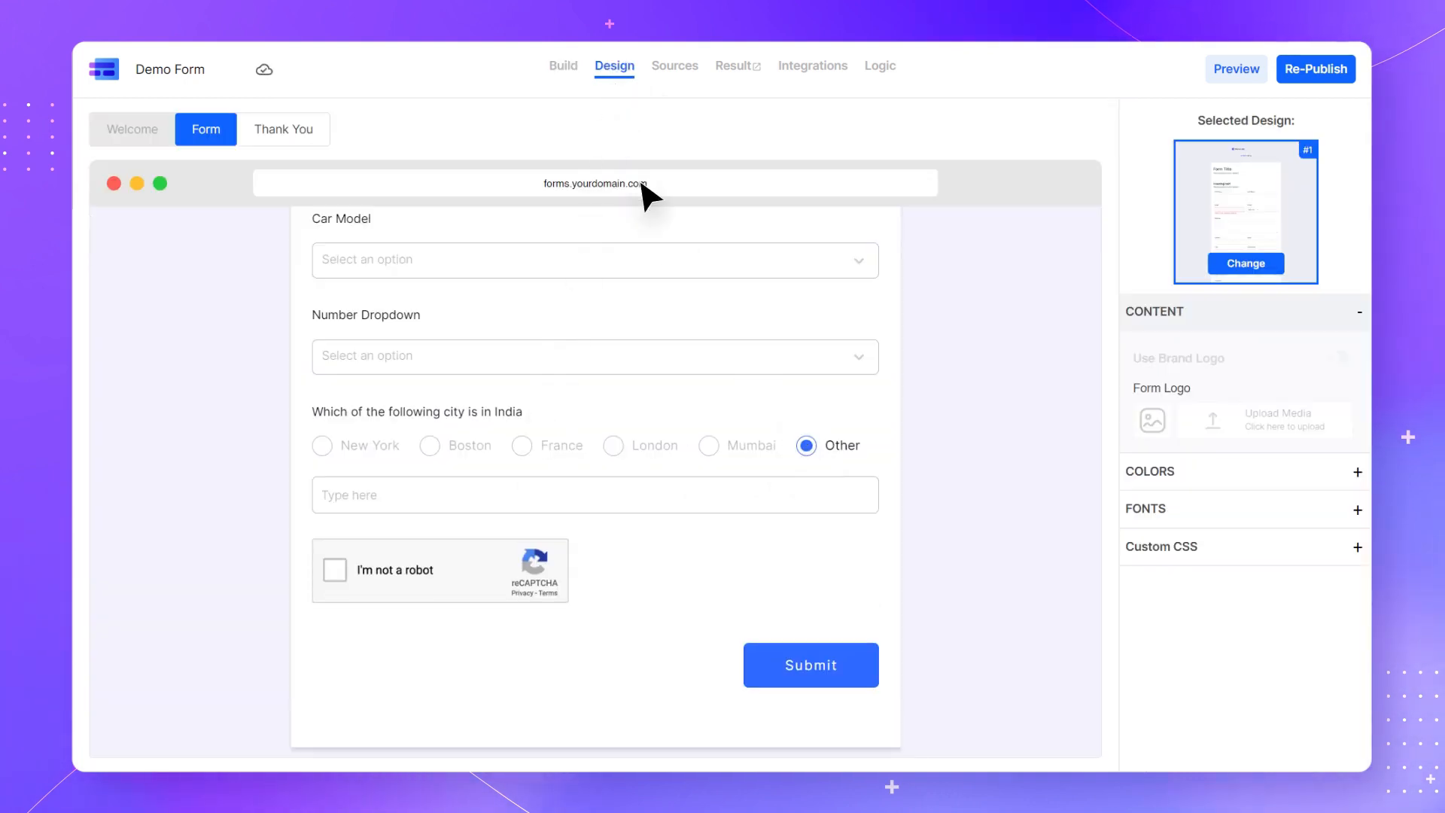
left_click(564, 66)
left_click(1279, 436)
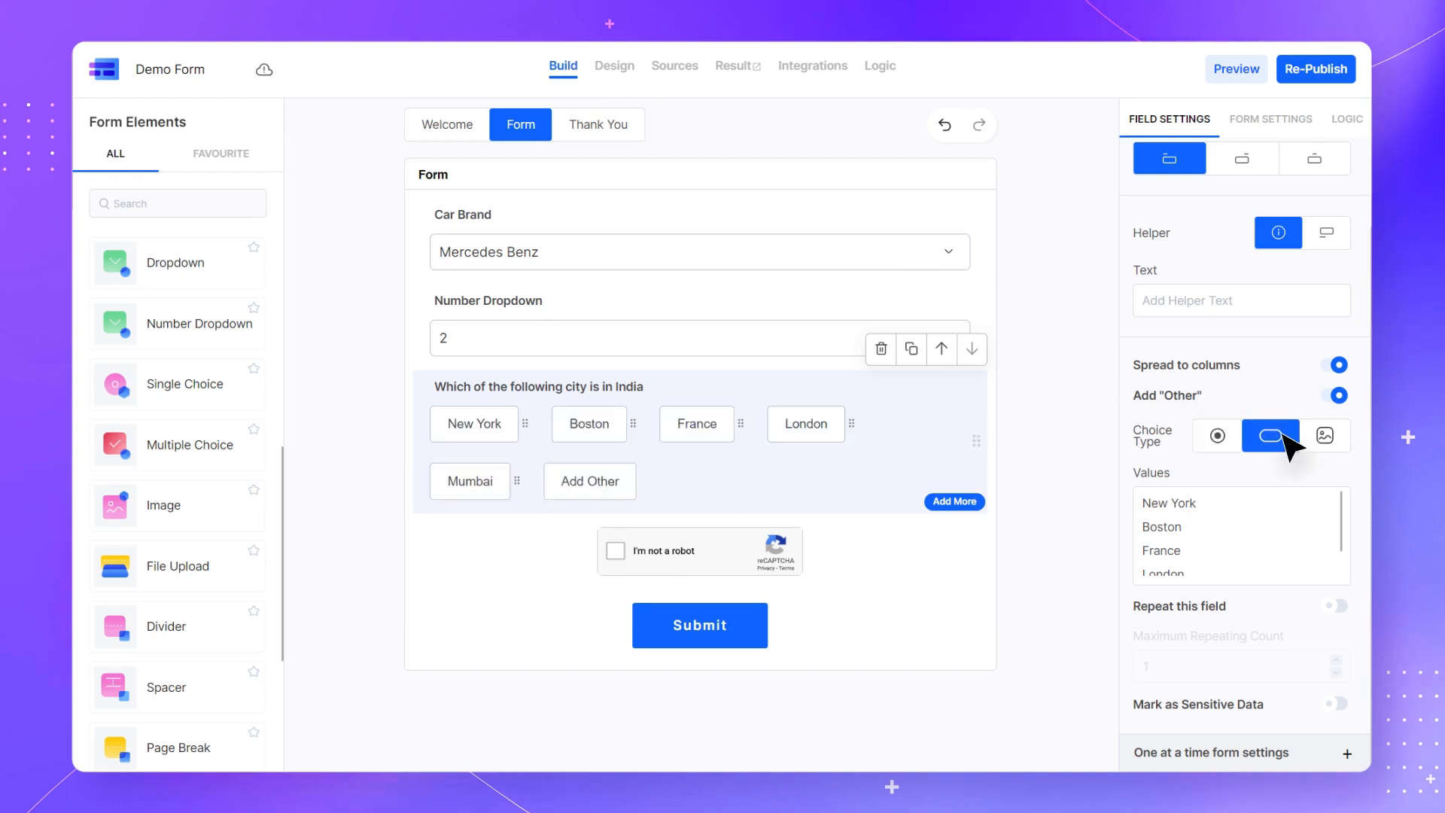
Switch the city choices to images, use the New York photo, and show city labels.
left_click(1325, 435)
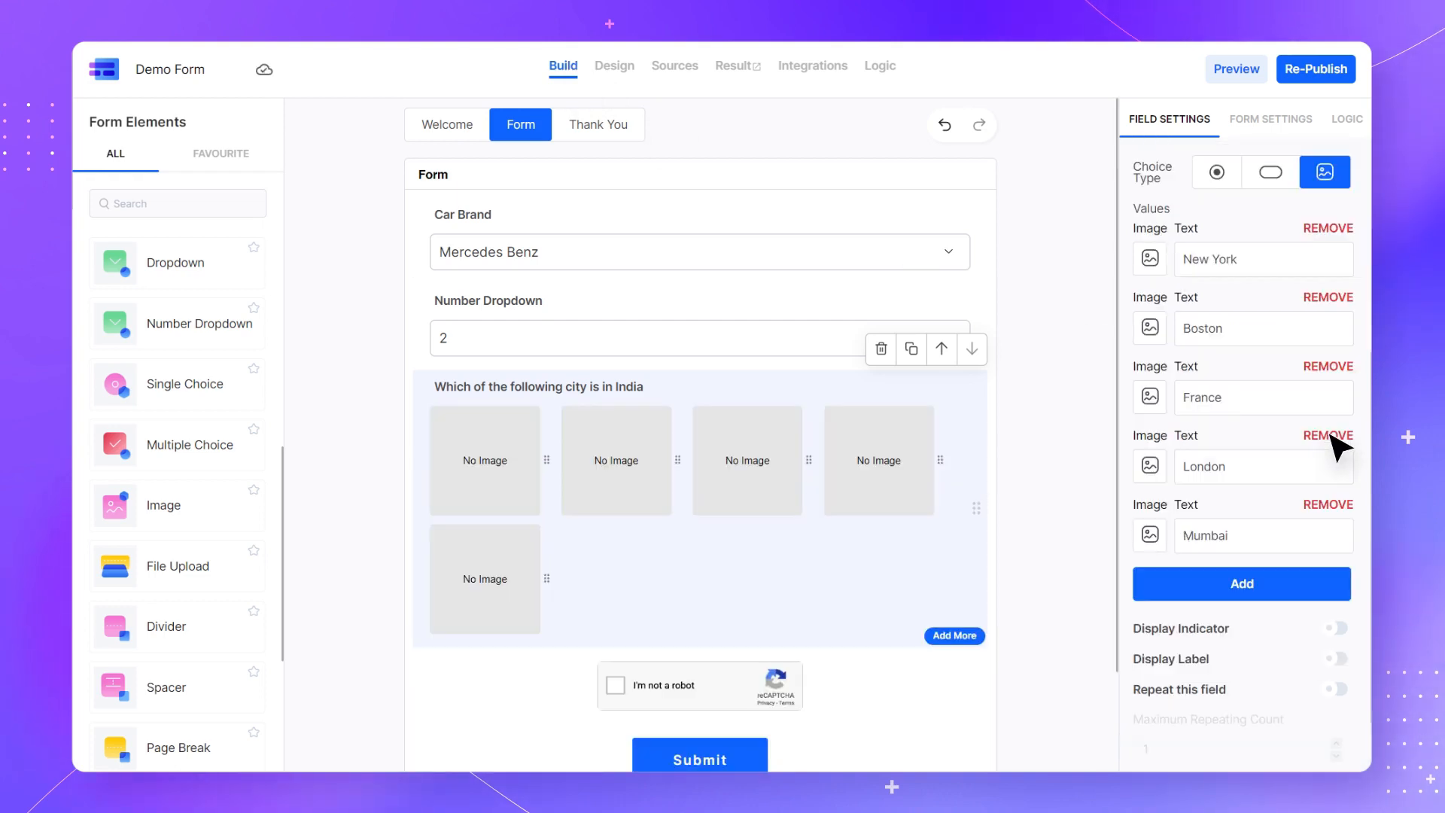
left_click(1151, 257)
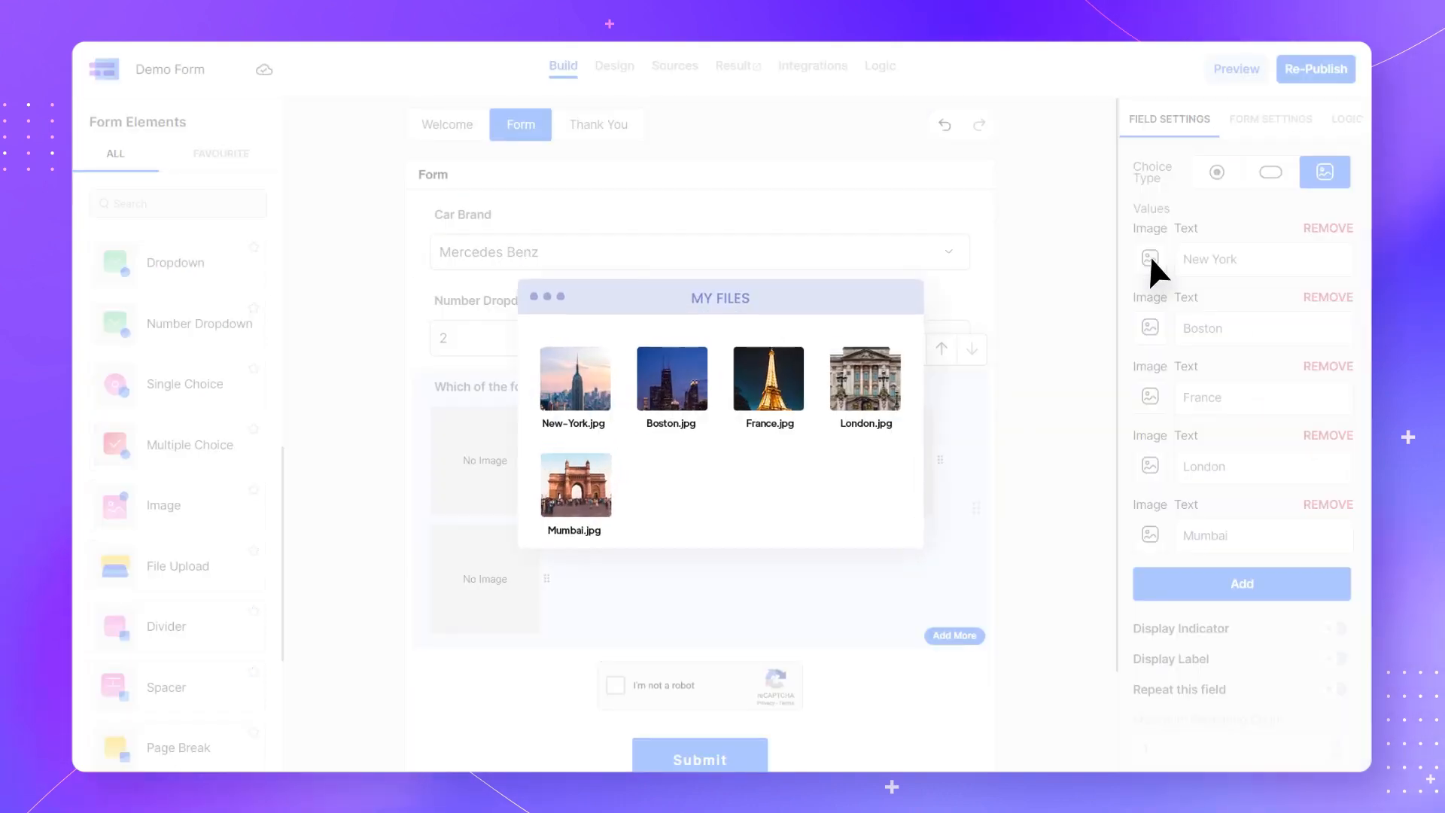
left_click(579, 383)
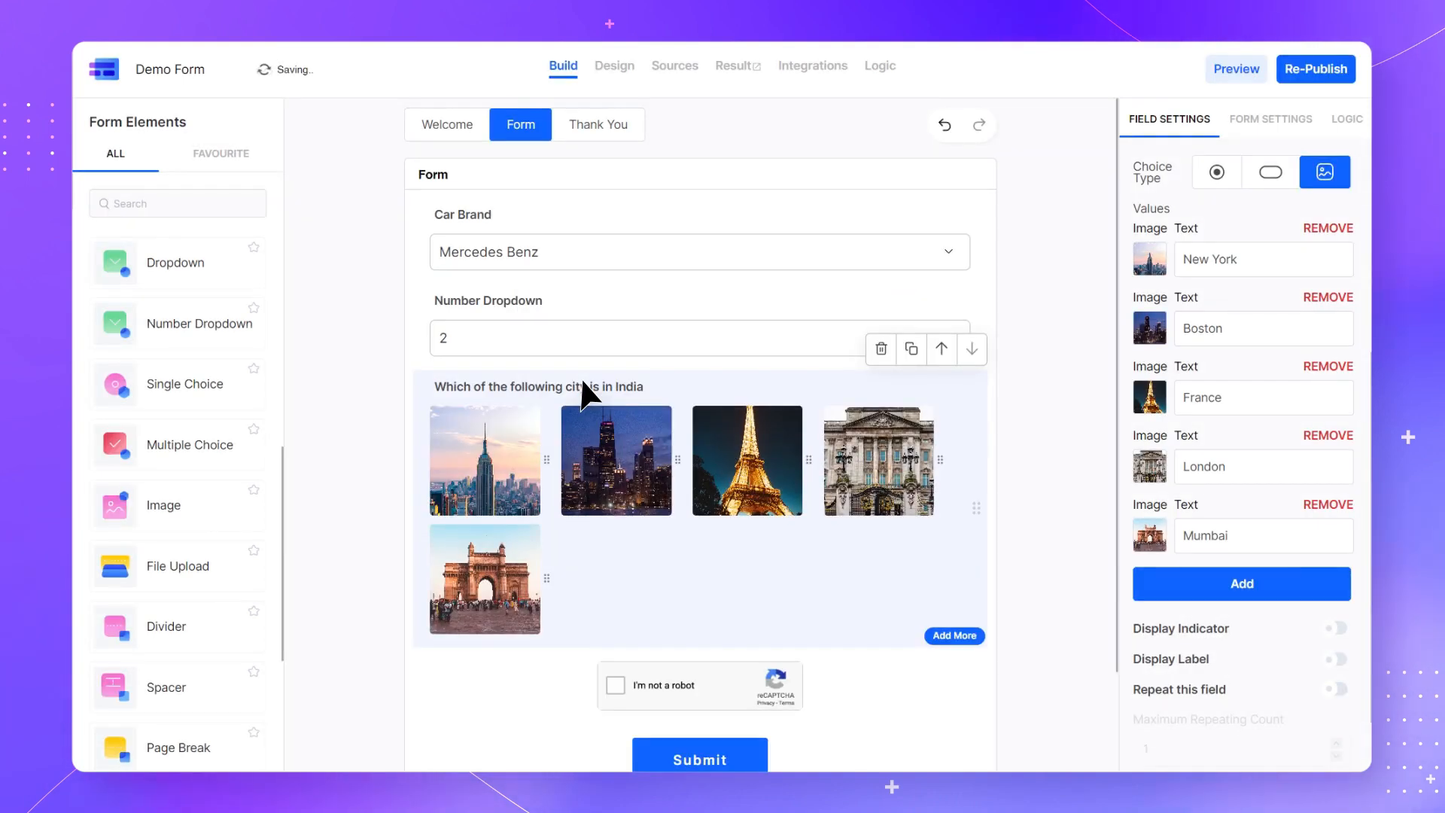
left_click(1337, 657)
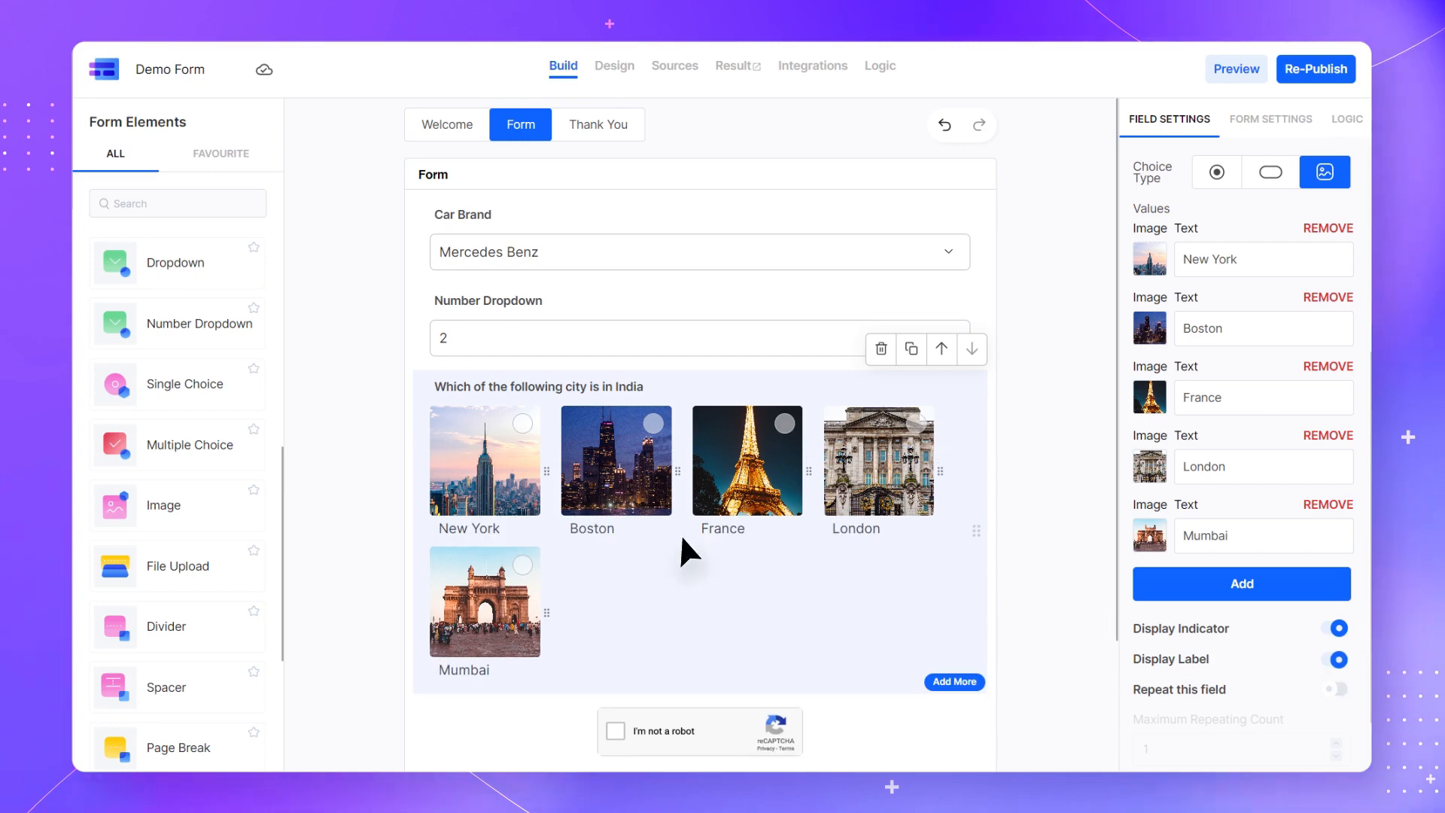
Add a multiple-choice USA cities question requiring exactly 3 selections, then re-publish.
left_click(188, 448)
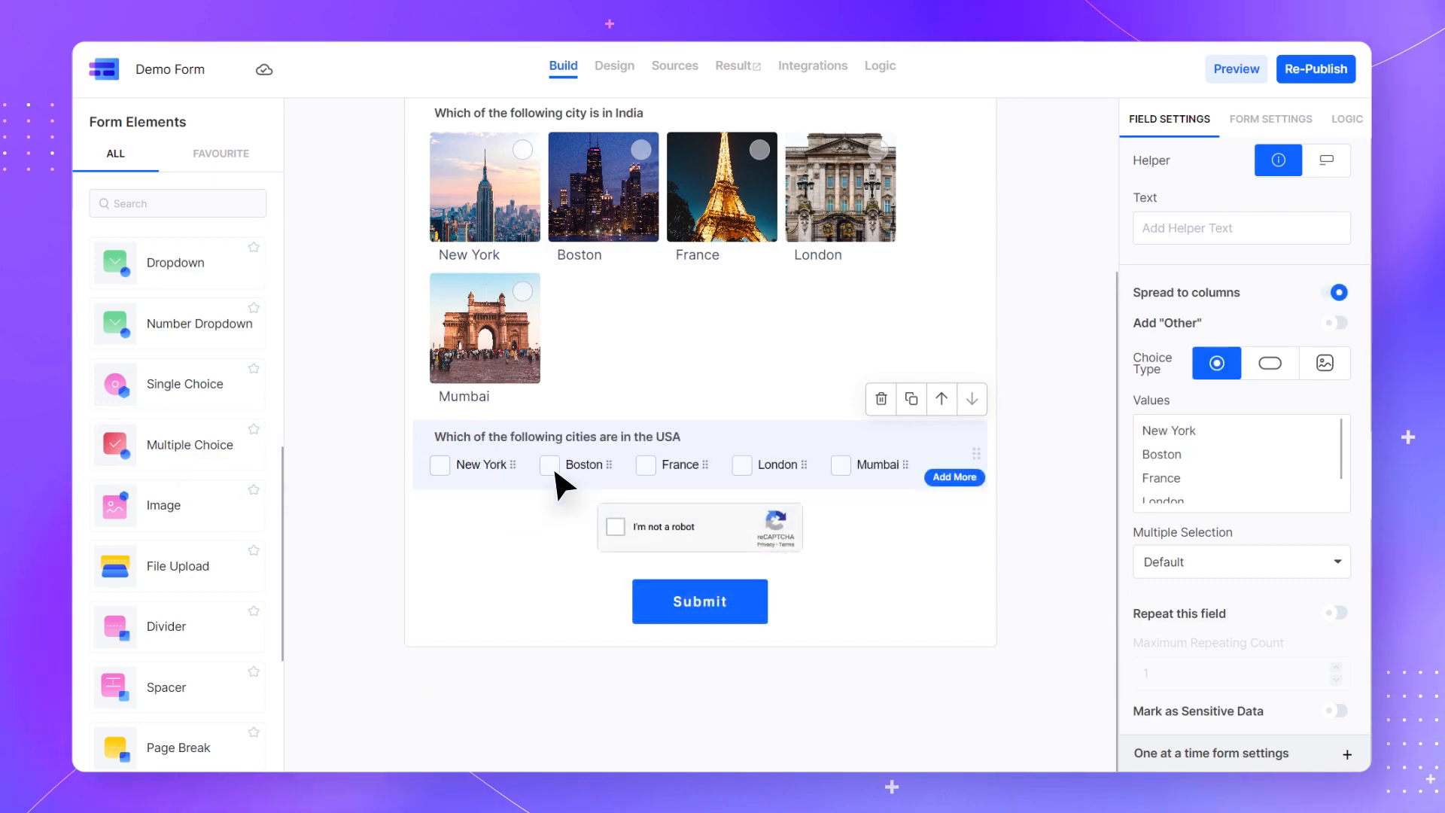
left_click(1239, 562)
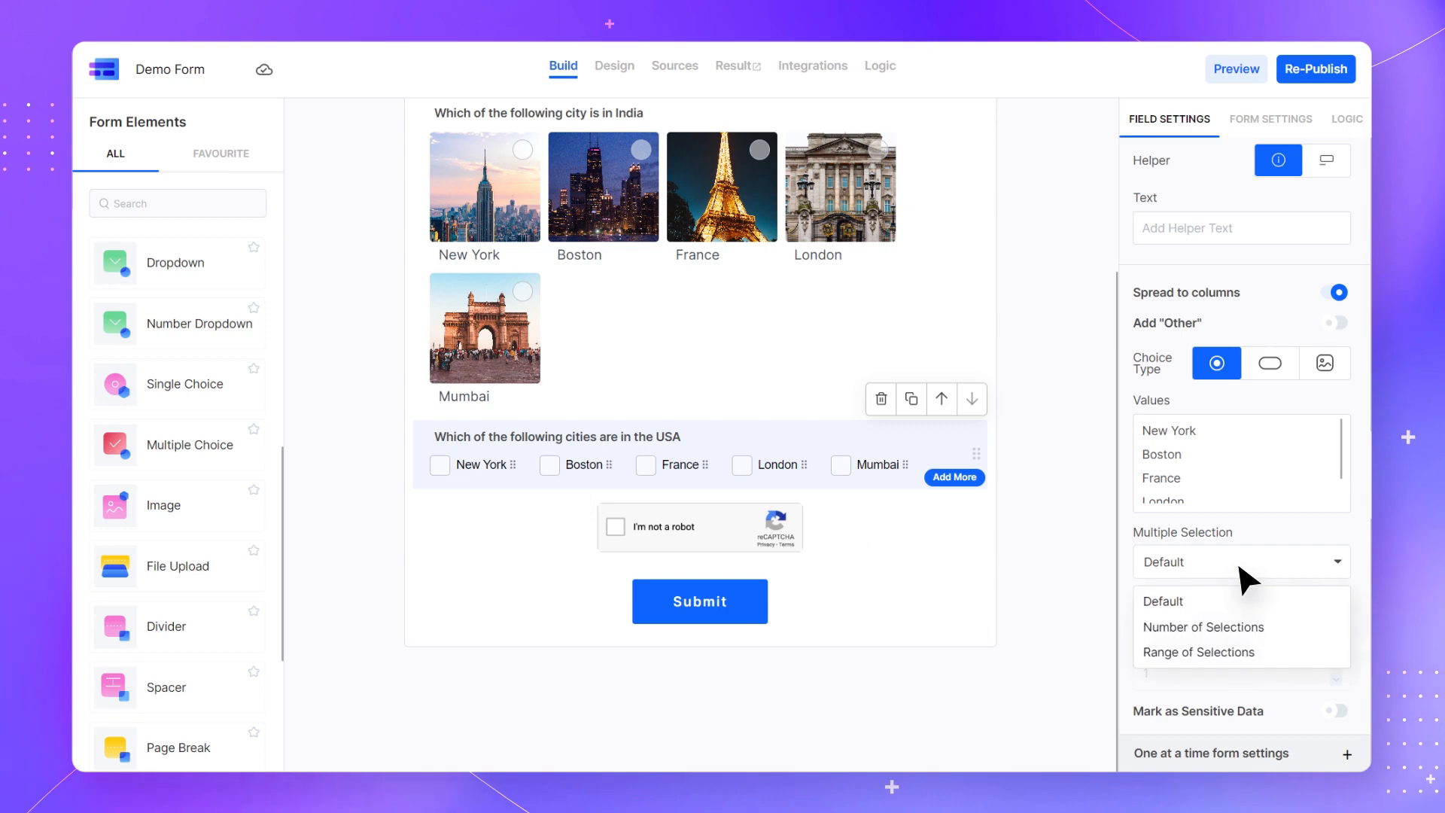
left_click(1239, 630)
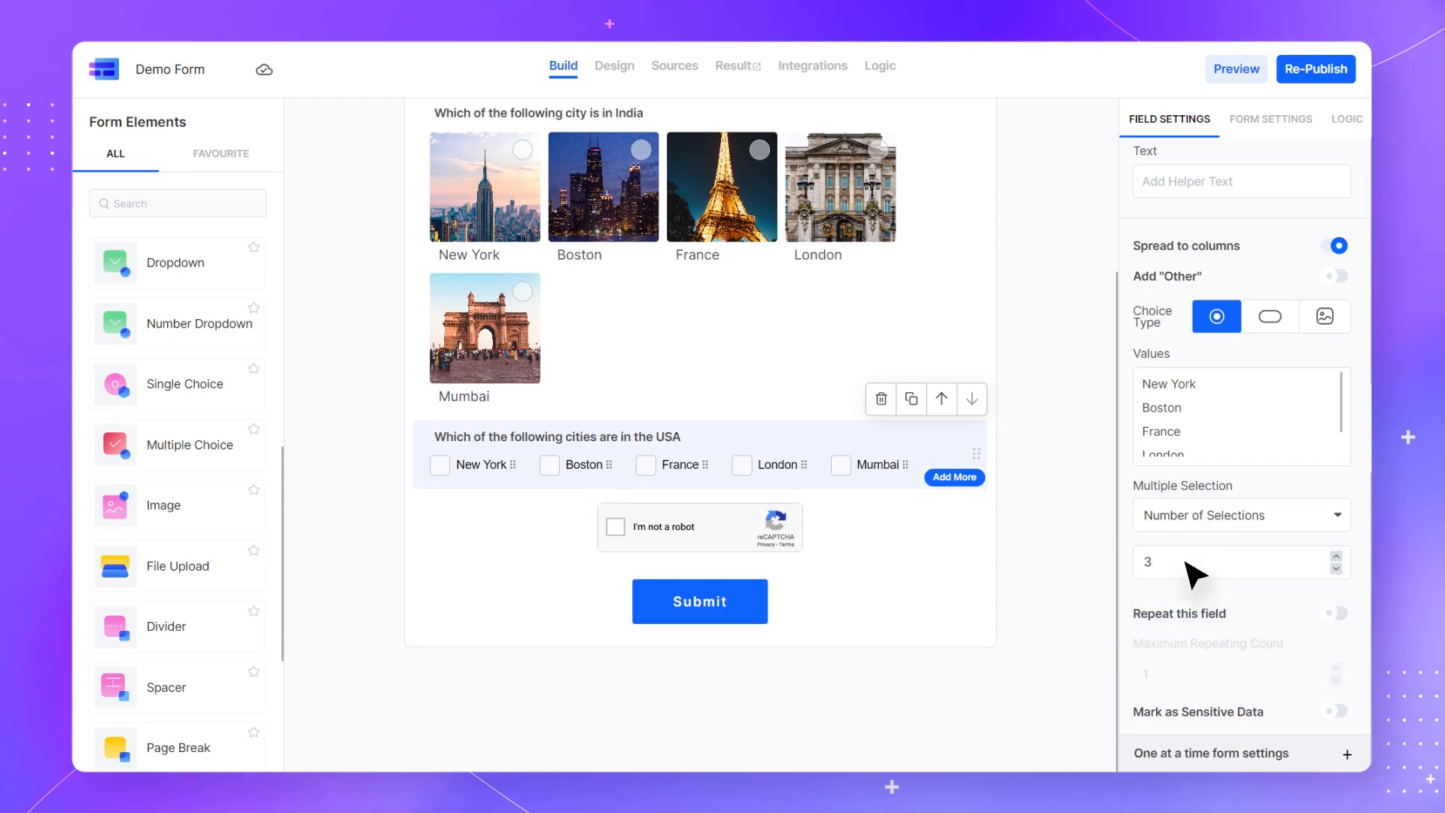
left_click(1323, 72)
Test the live form by submitting with two, then three cities ticked.
left_click(643, 524)
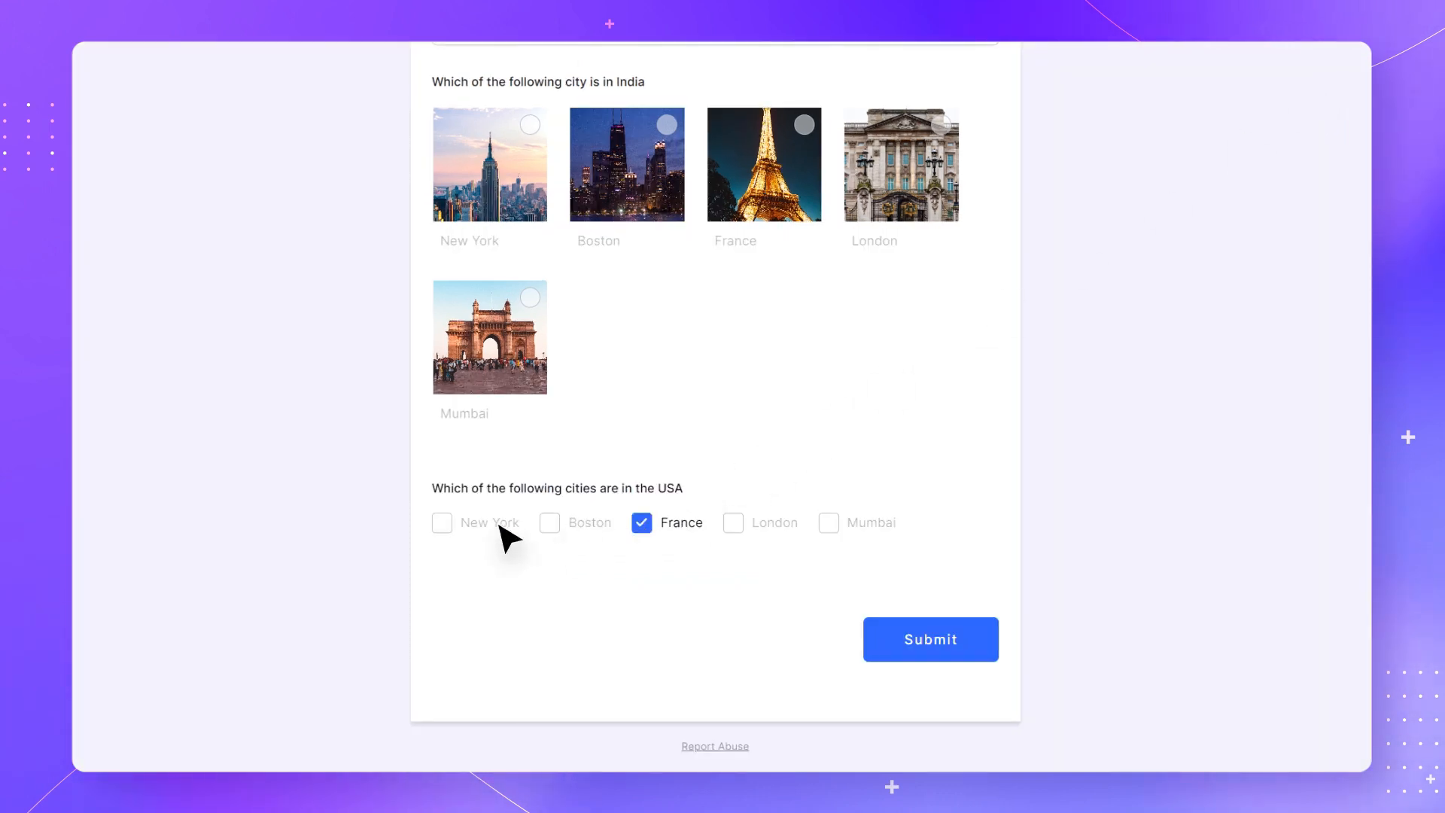
left_click(443, 524)
left_click(929, 649)
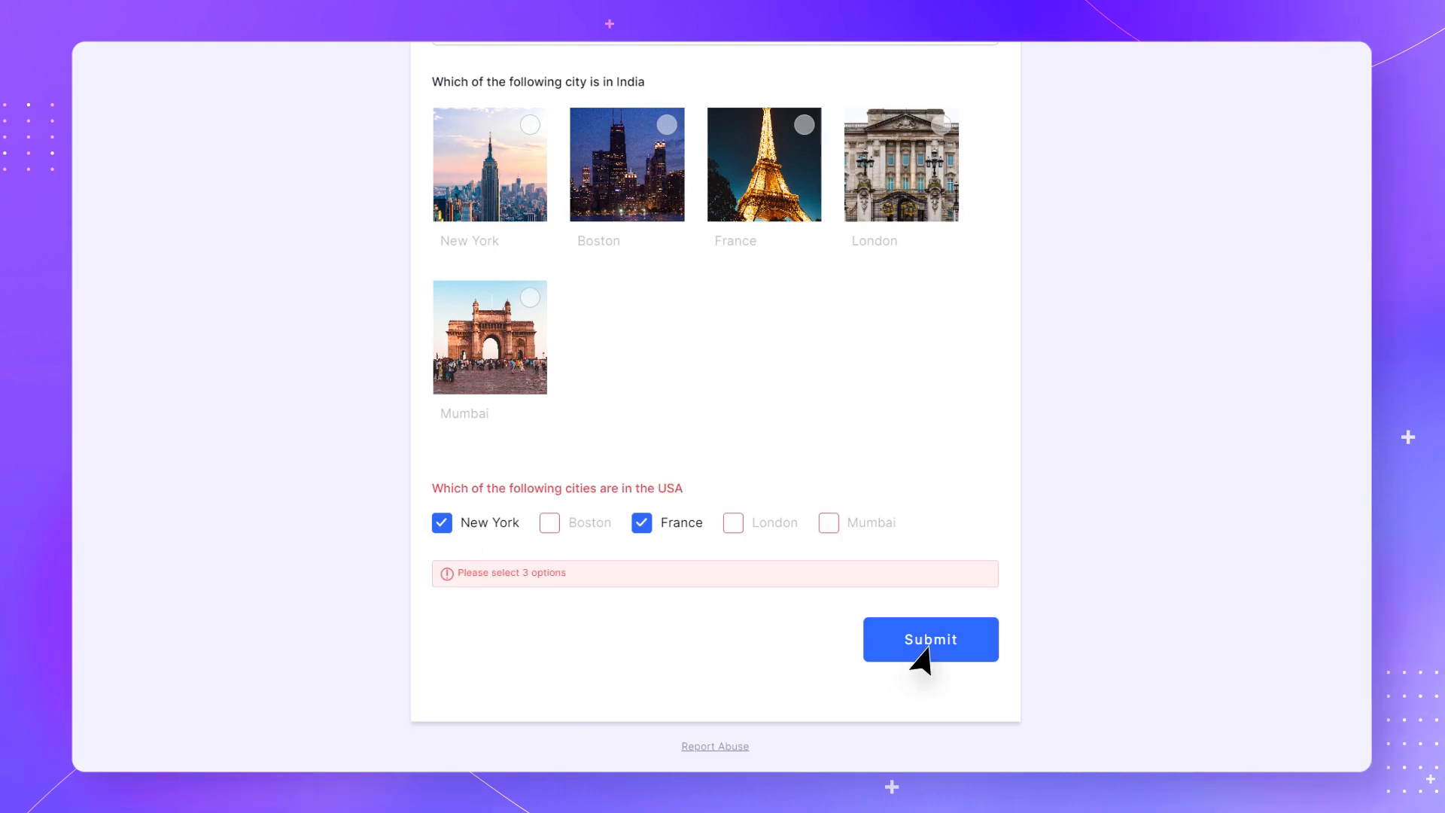
left_click(734, 523)
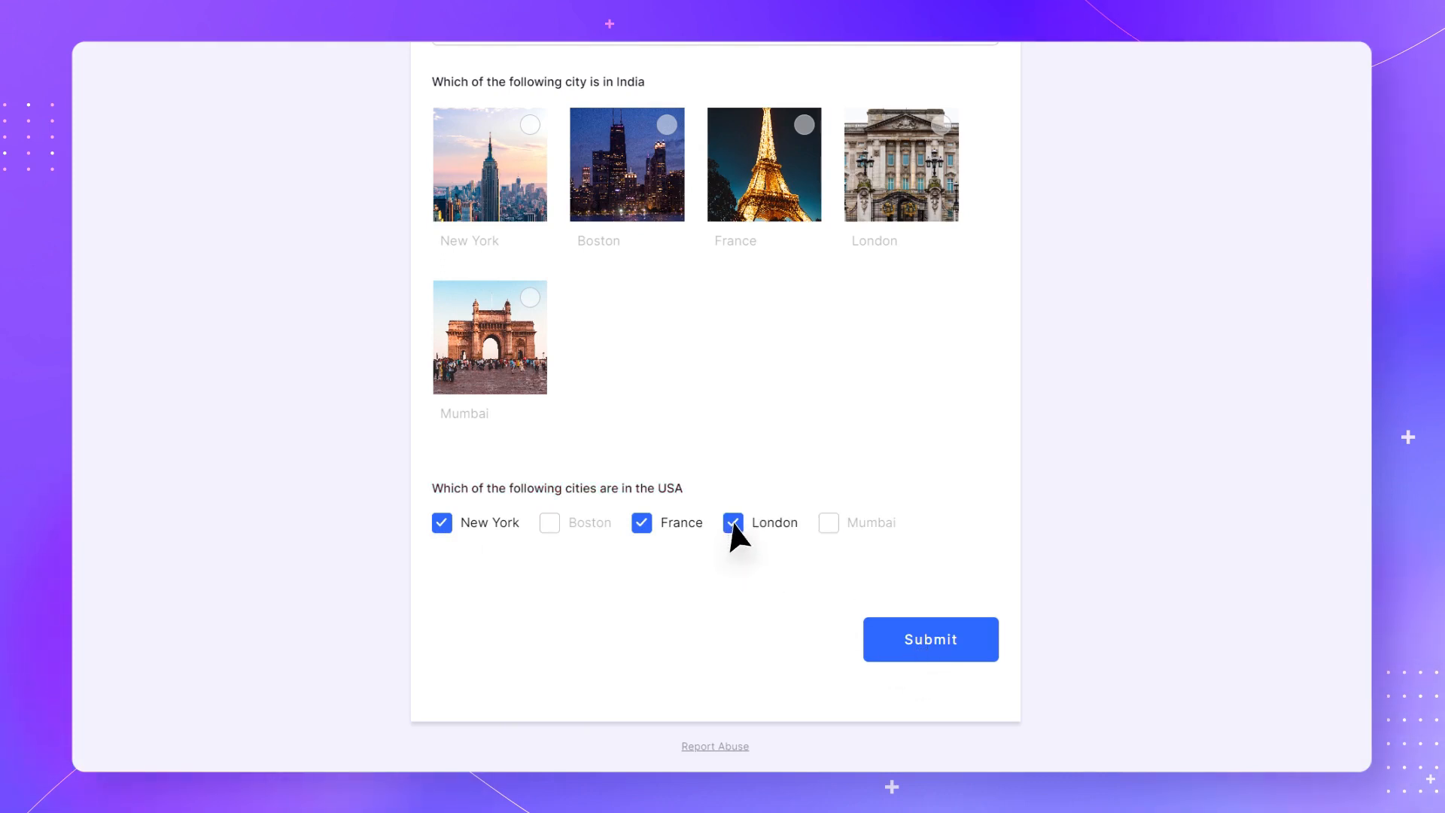
left_click(923, 644)
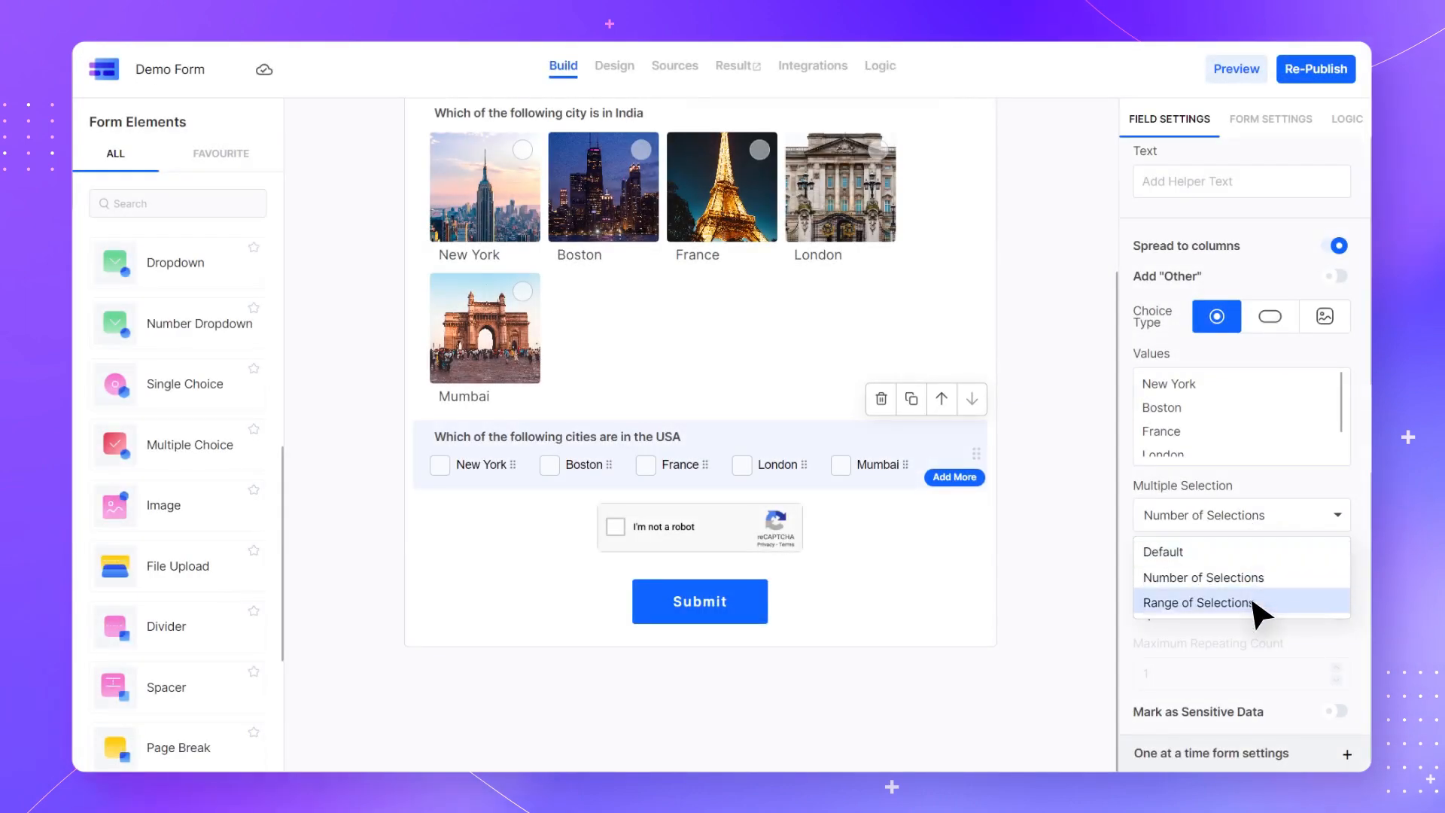
Change Multiple Selection to a Range of Selections from 1 to 3 and re-publish.
left_click(1254, 601)
left_click(1181, 562)
type("1")
key("Tab")
type("3")
left_click(1316, 69)
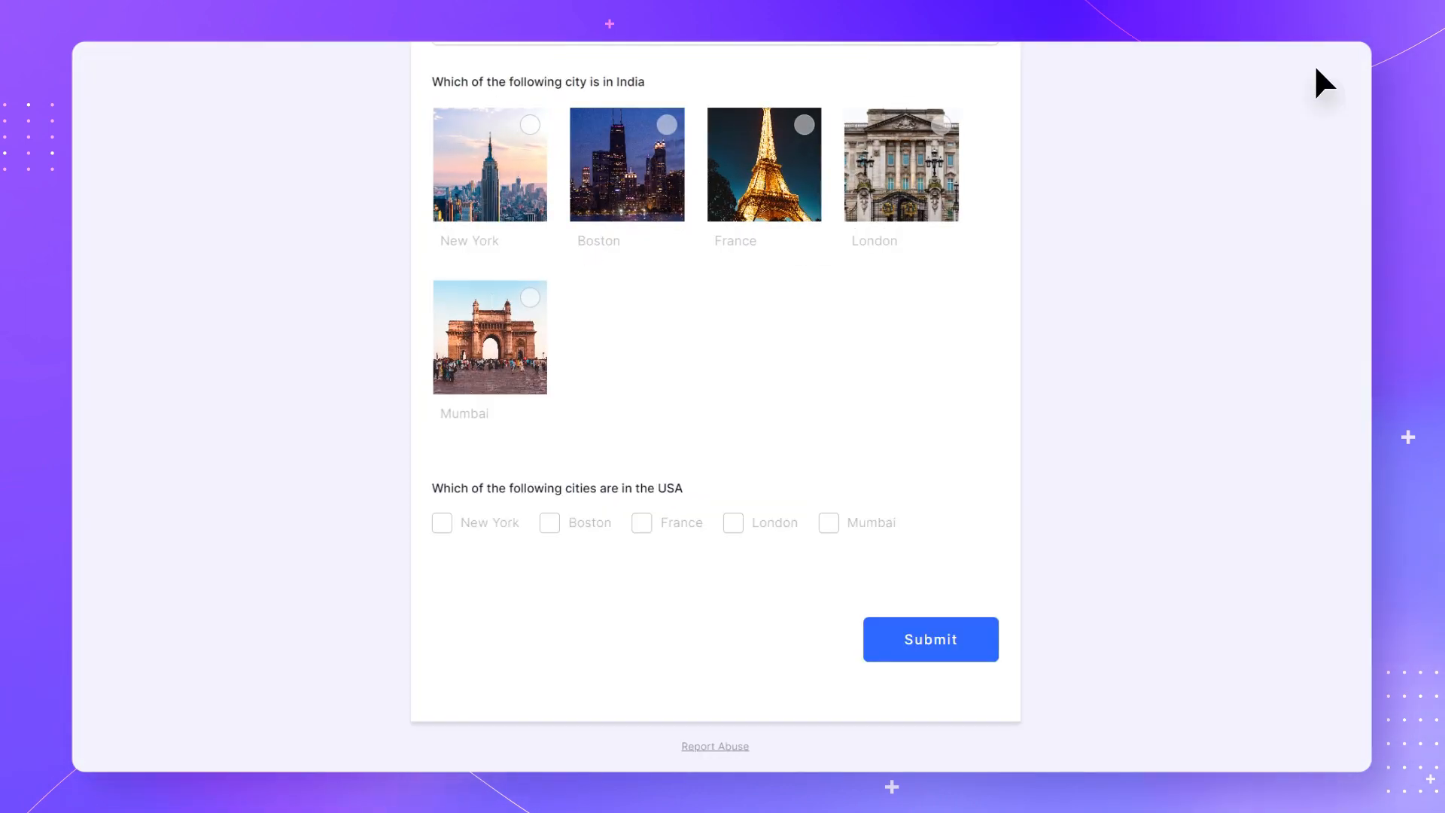
Test submitting with no cities, four cities, then three cities ticked.
left_click(938, 639)
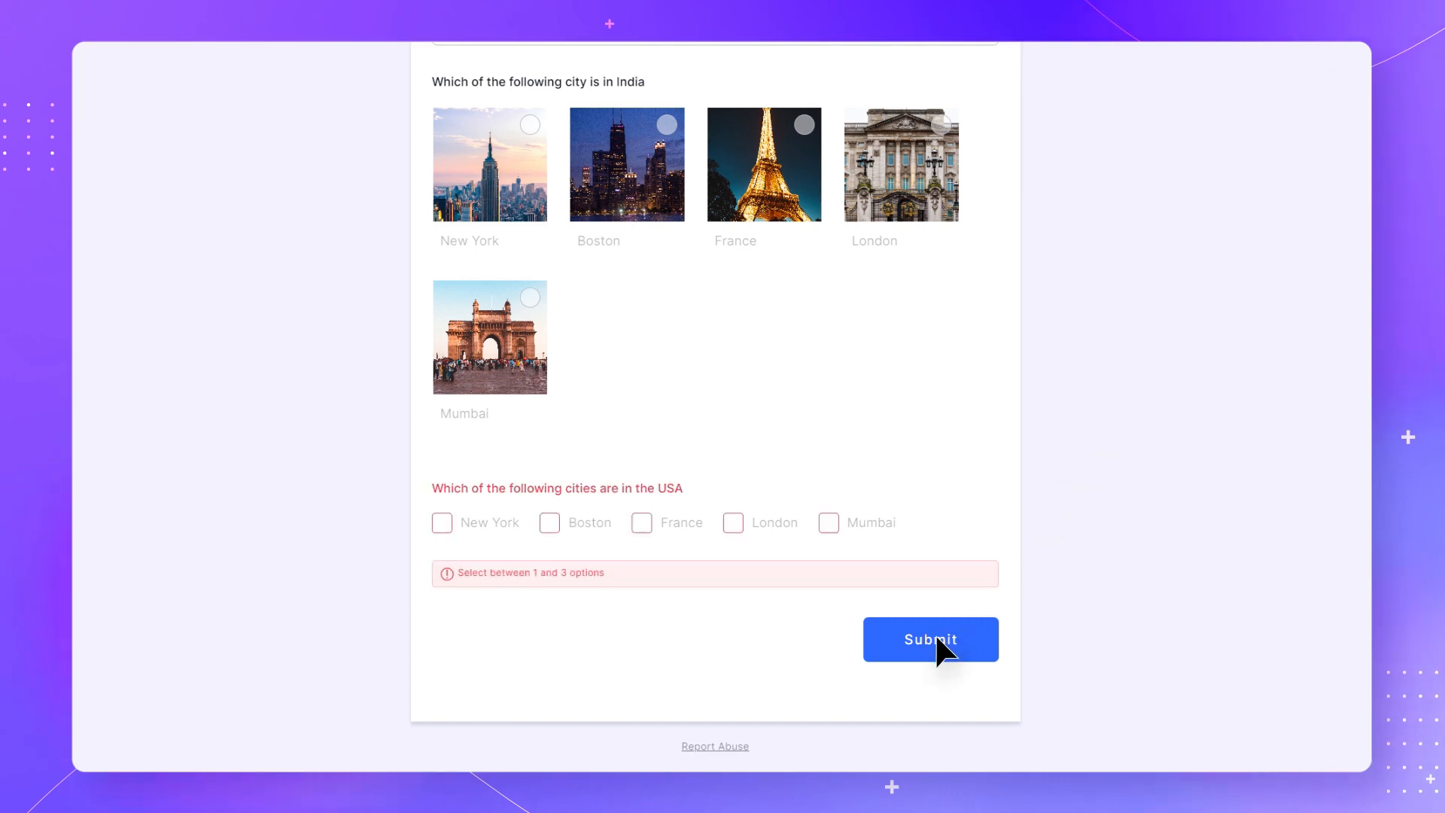
left_click(443, 521)
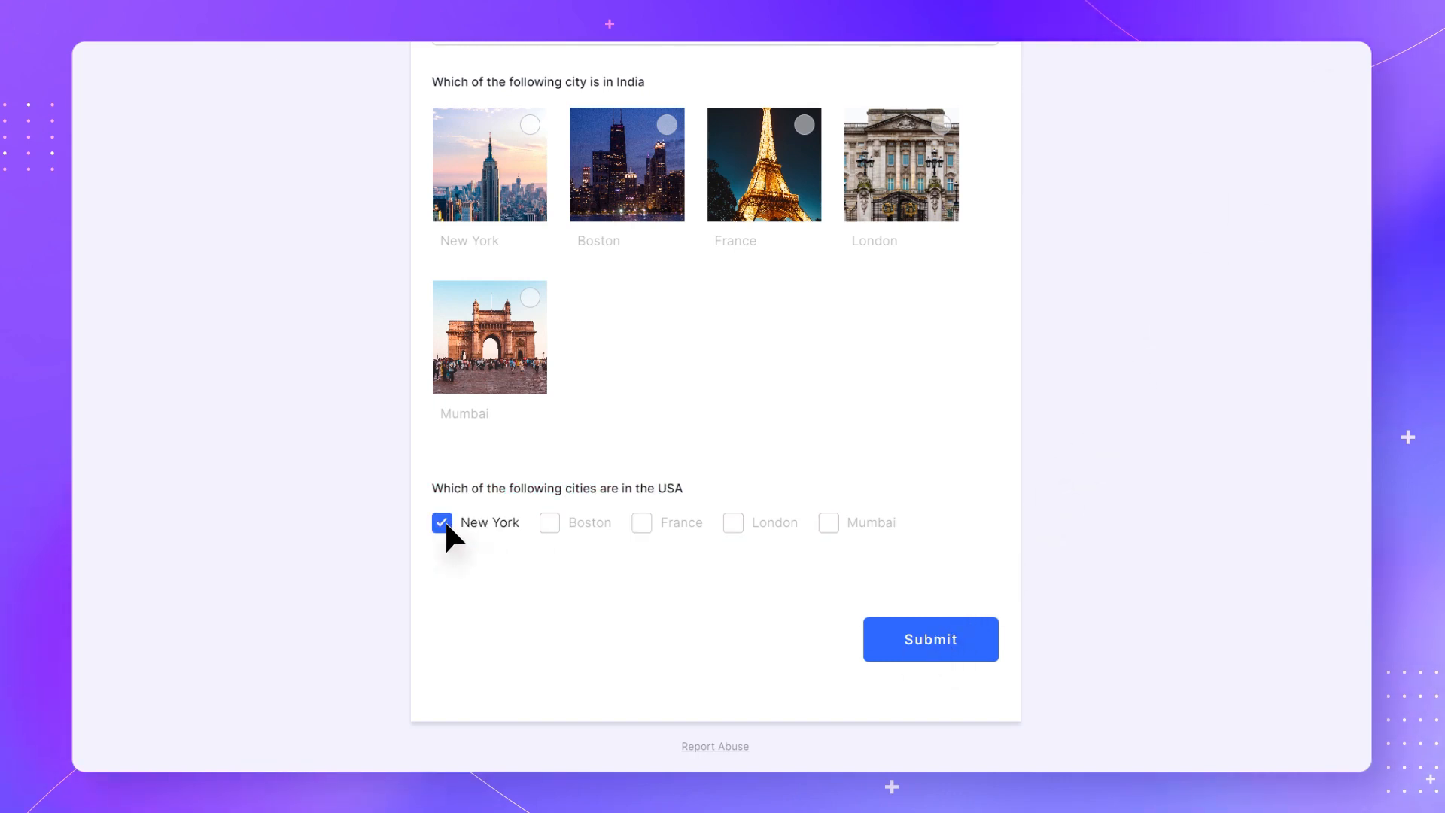
left_click(549, 521)
left_click(641, 524)
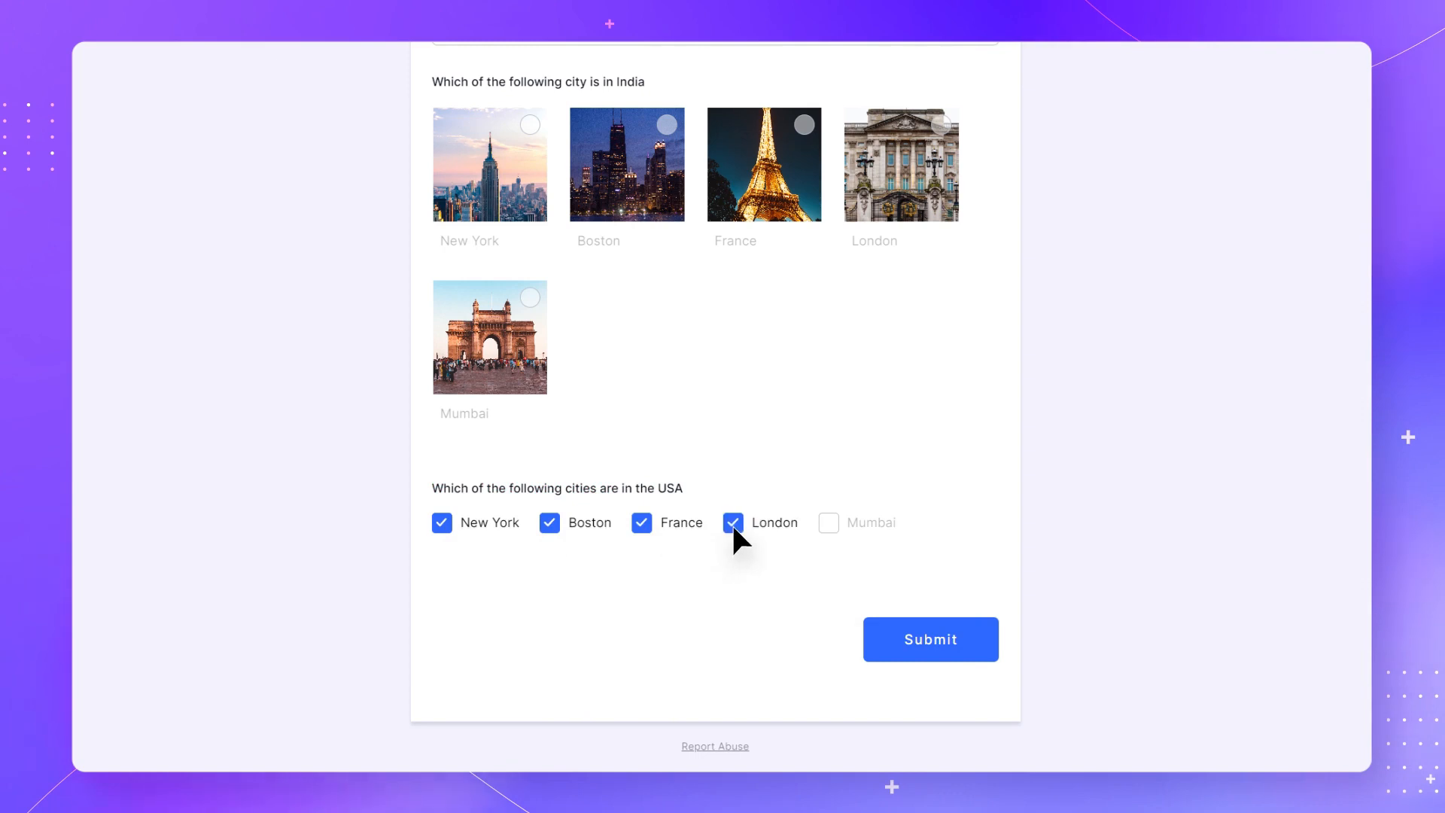
left_click(926, 641)
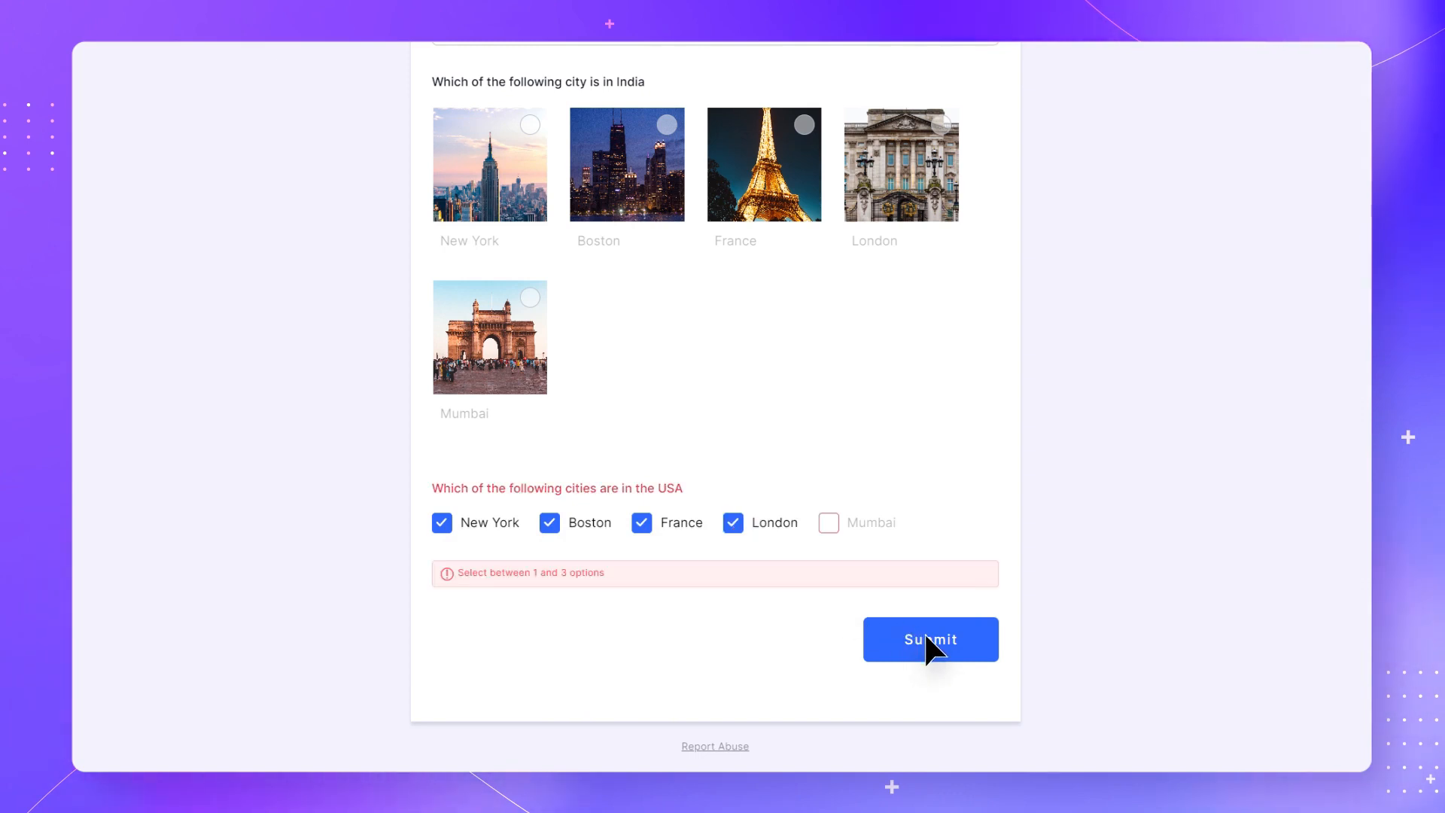
left_click(642, 522)
left_click(922, 639)
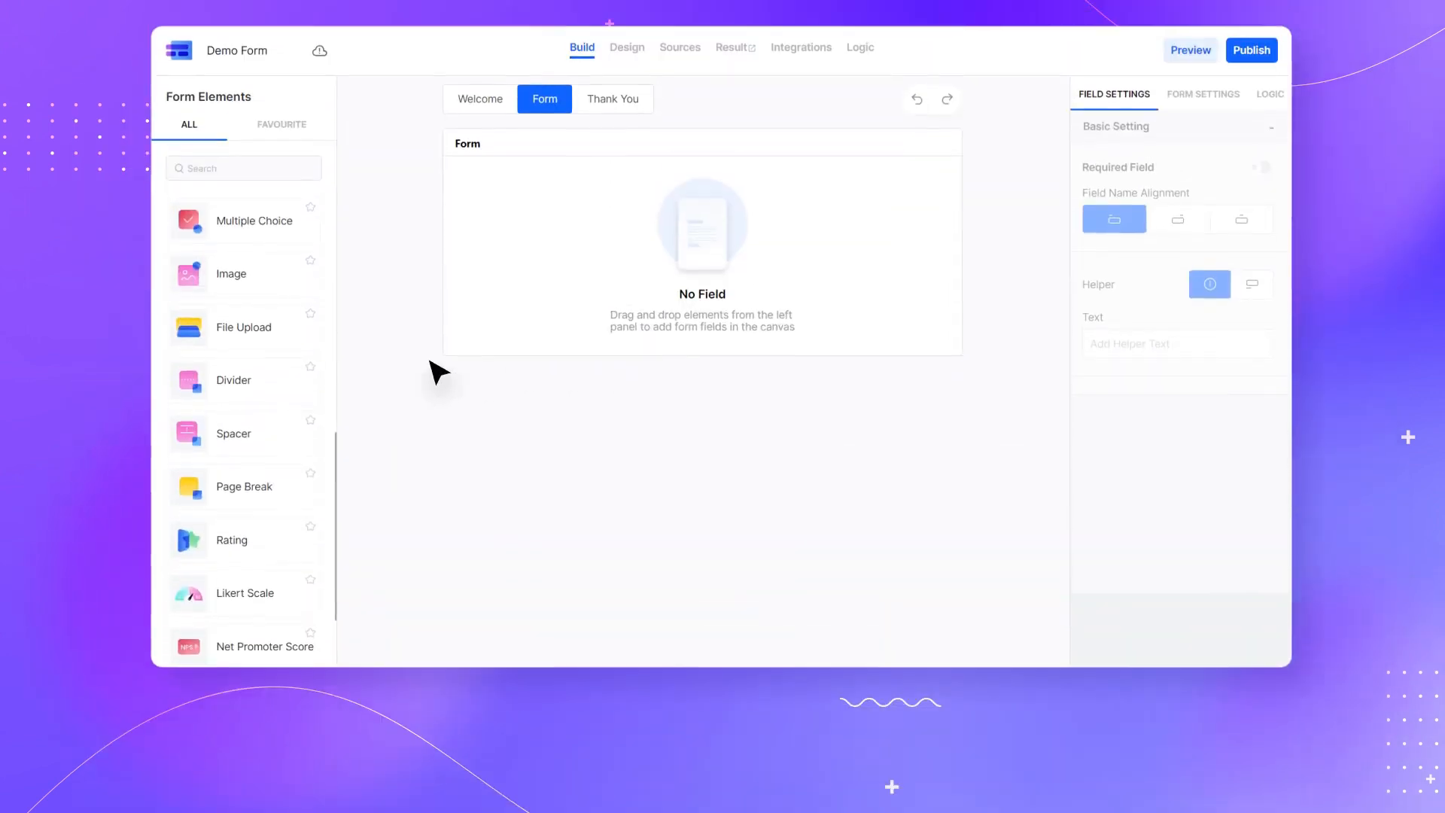
Add a File Upload field allowing multiple files of type jpeg, png and mp3.
left_click(257, 386)
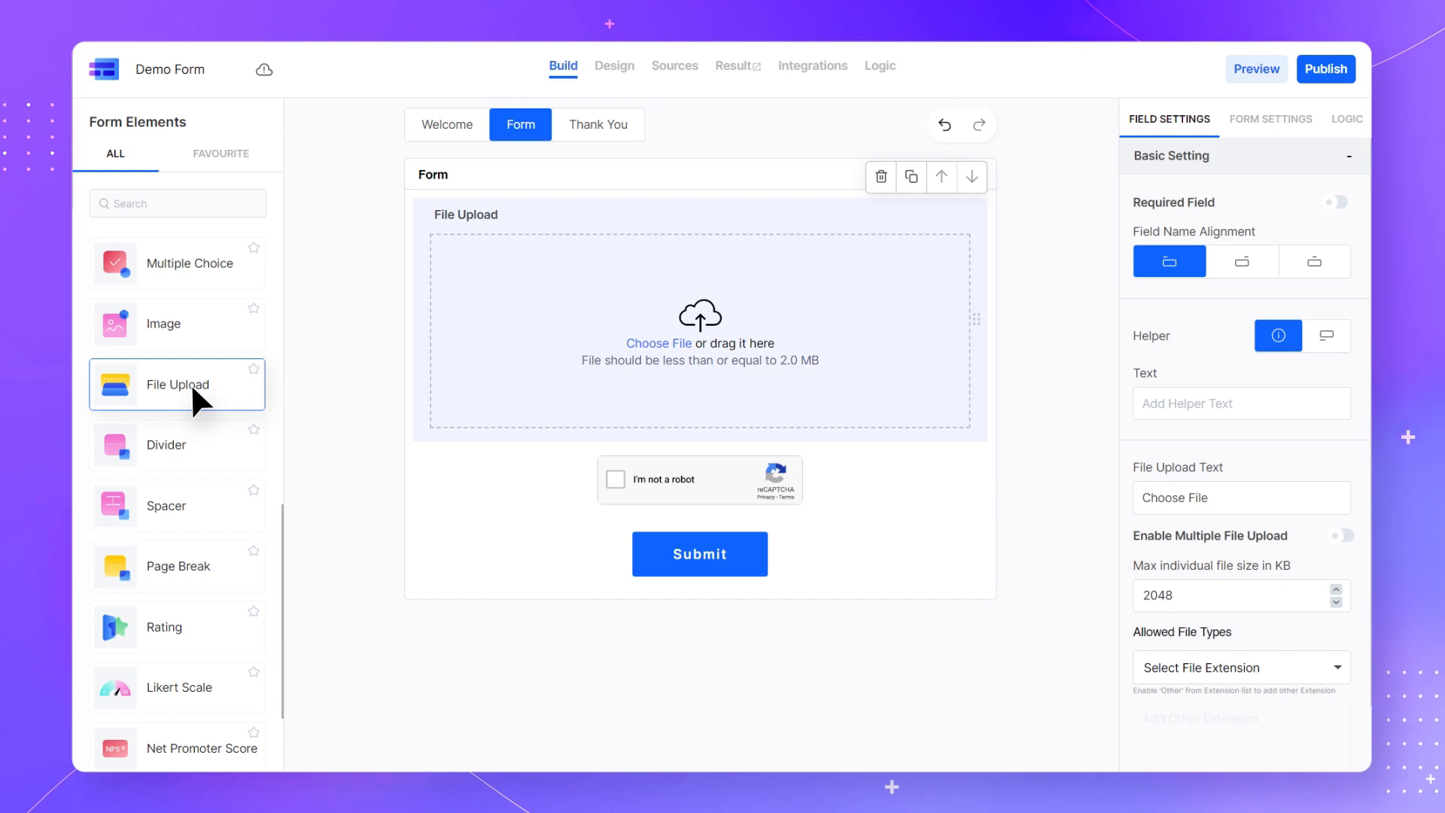
left_click(1341, 536)
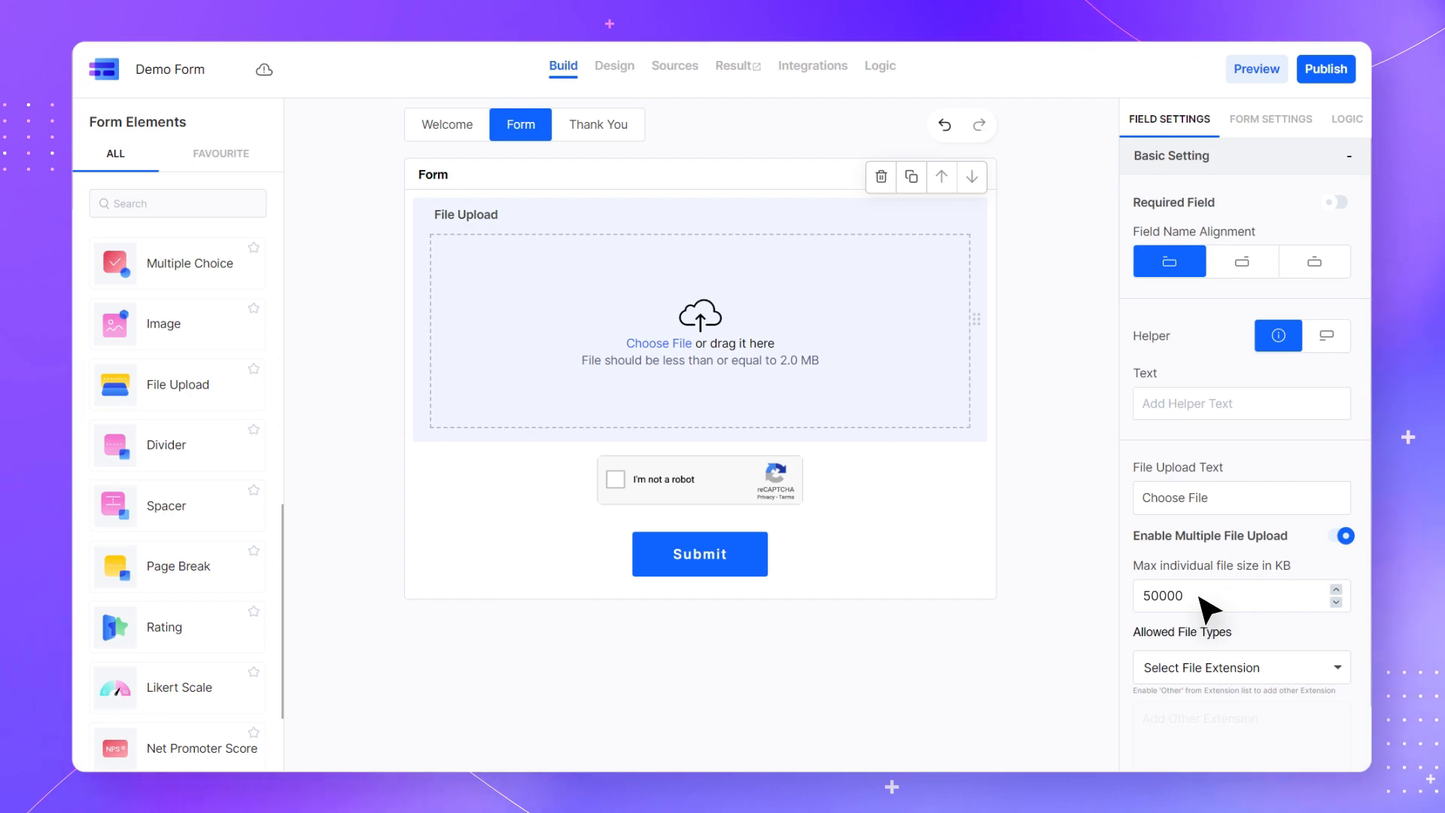
left_click(1227, 668)
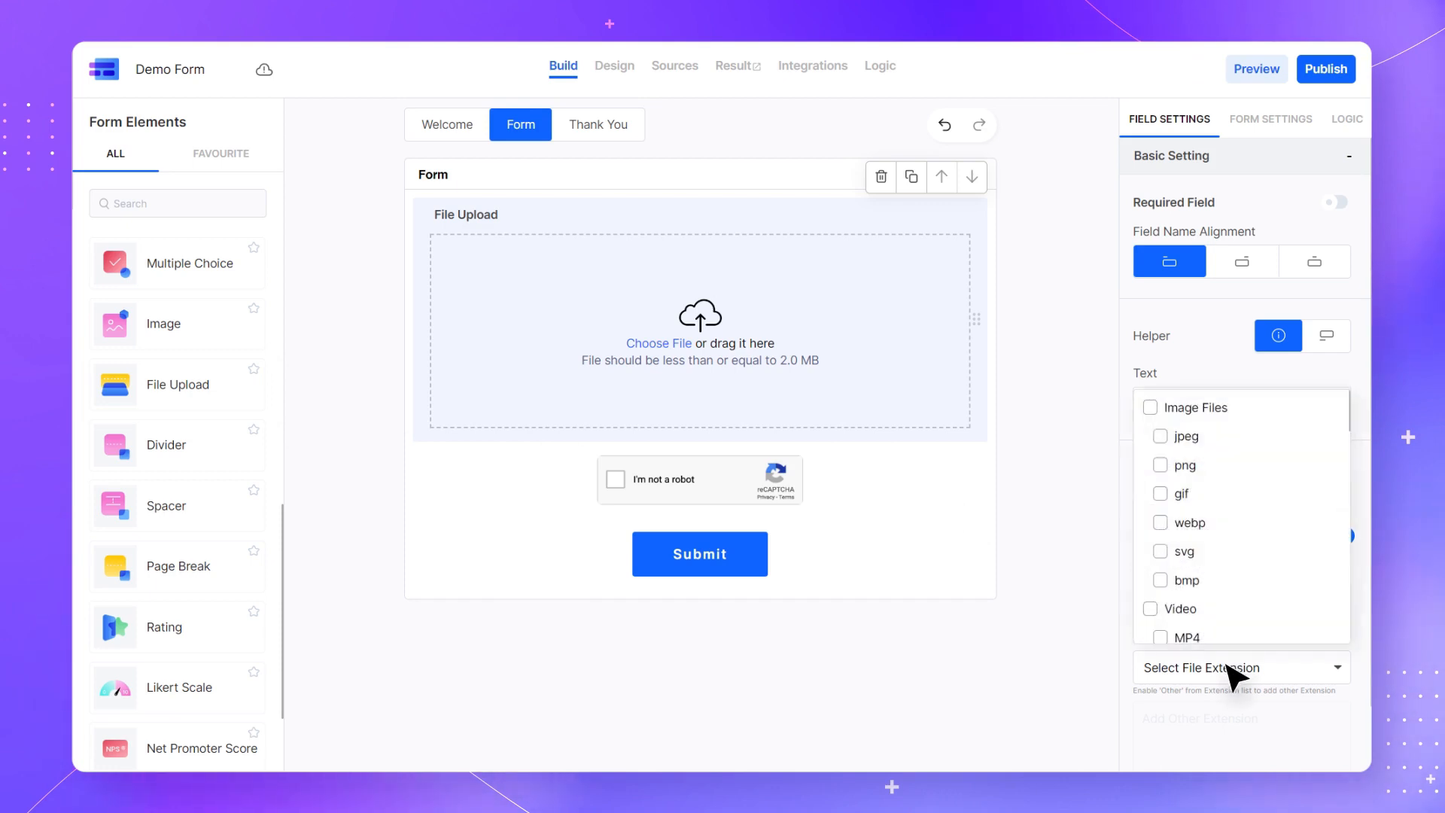
left_click(1167, 438)
left_click(1167, 467)
type("mp3")
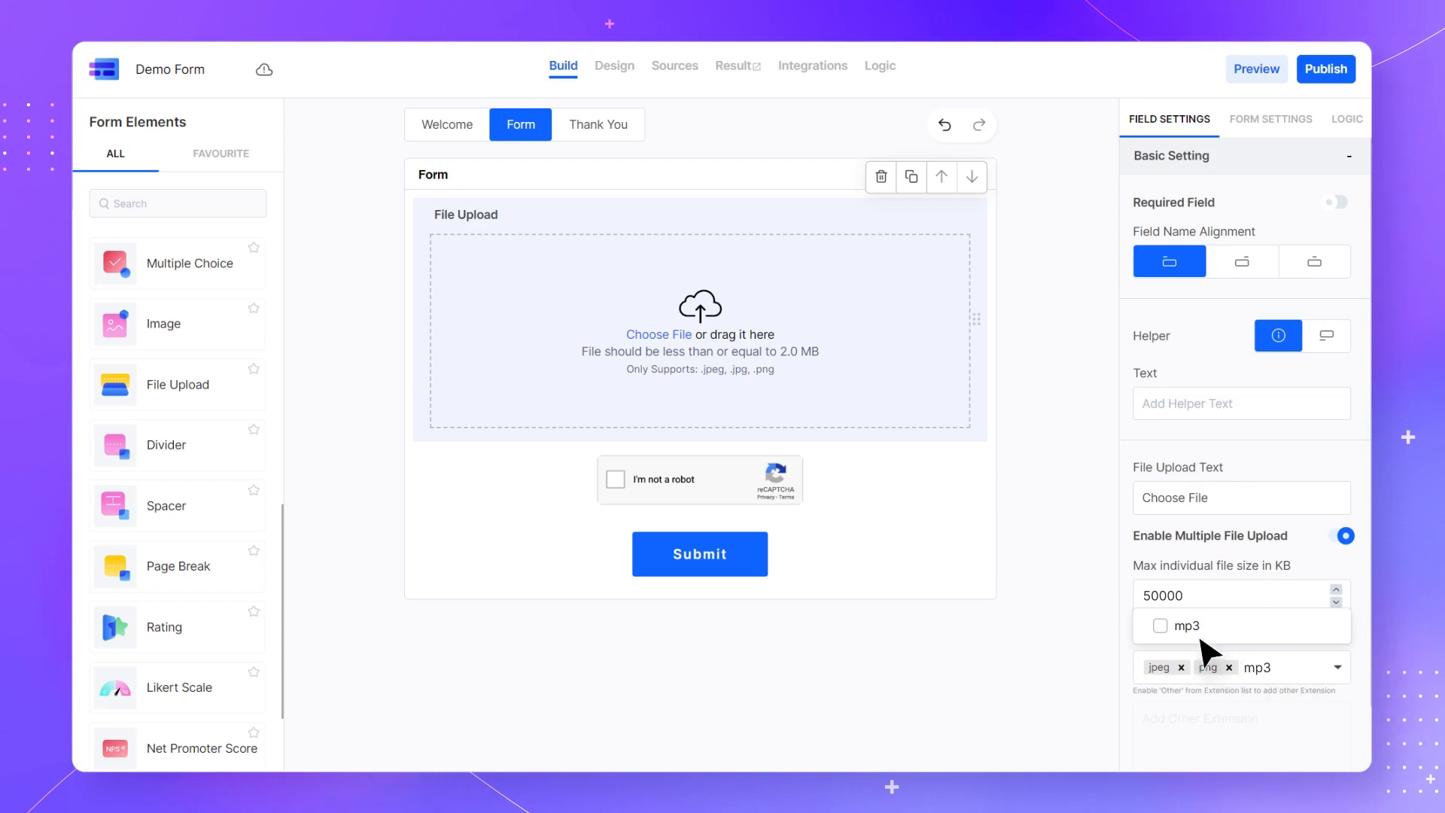
left_click(1164, 626)
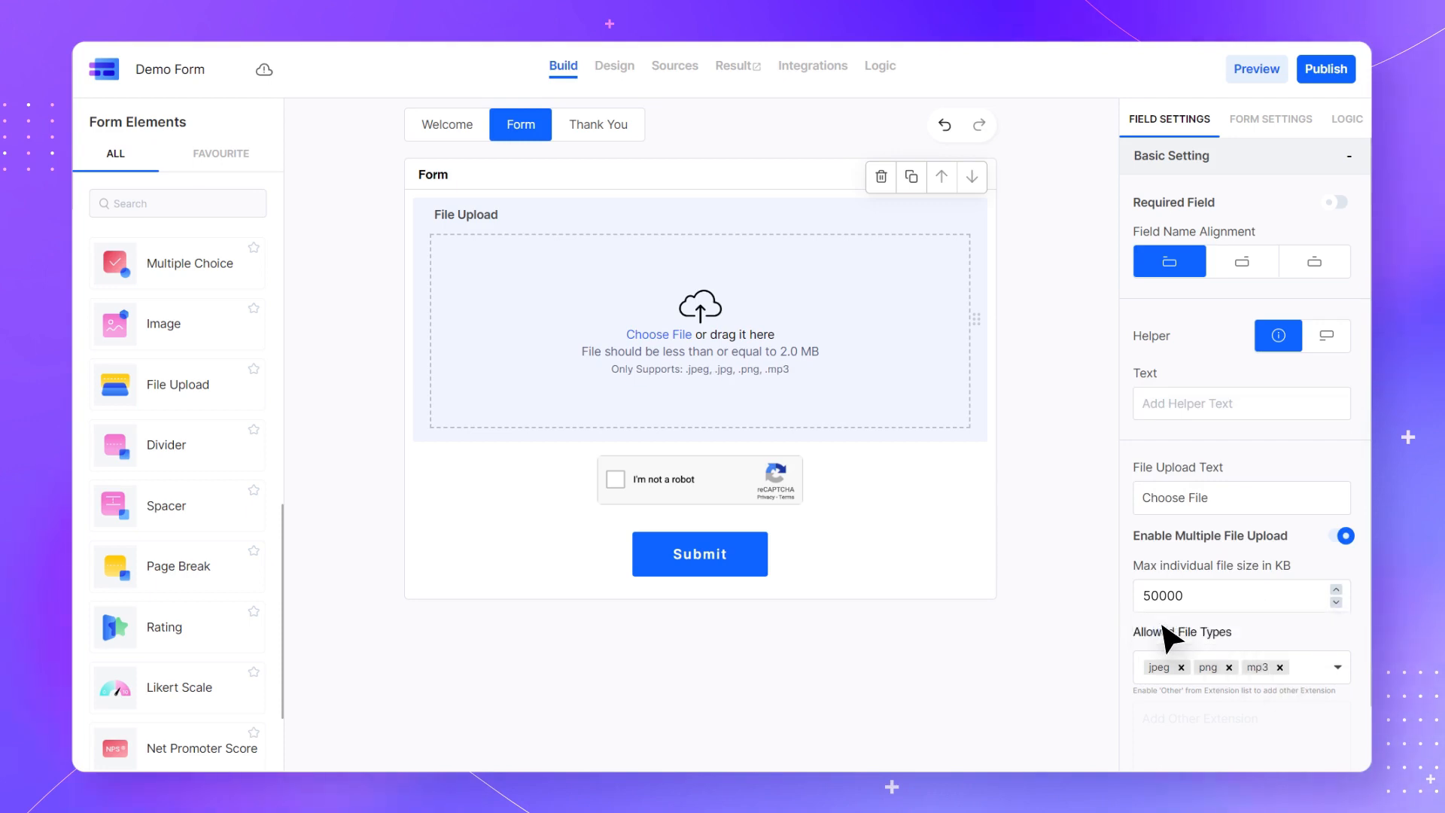
Allow custom Psd files via Other, then add a Rating field below.
left_click(1314, 670)
type("other")
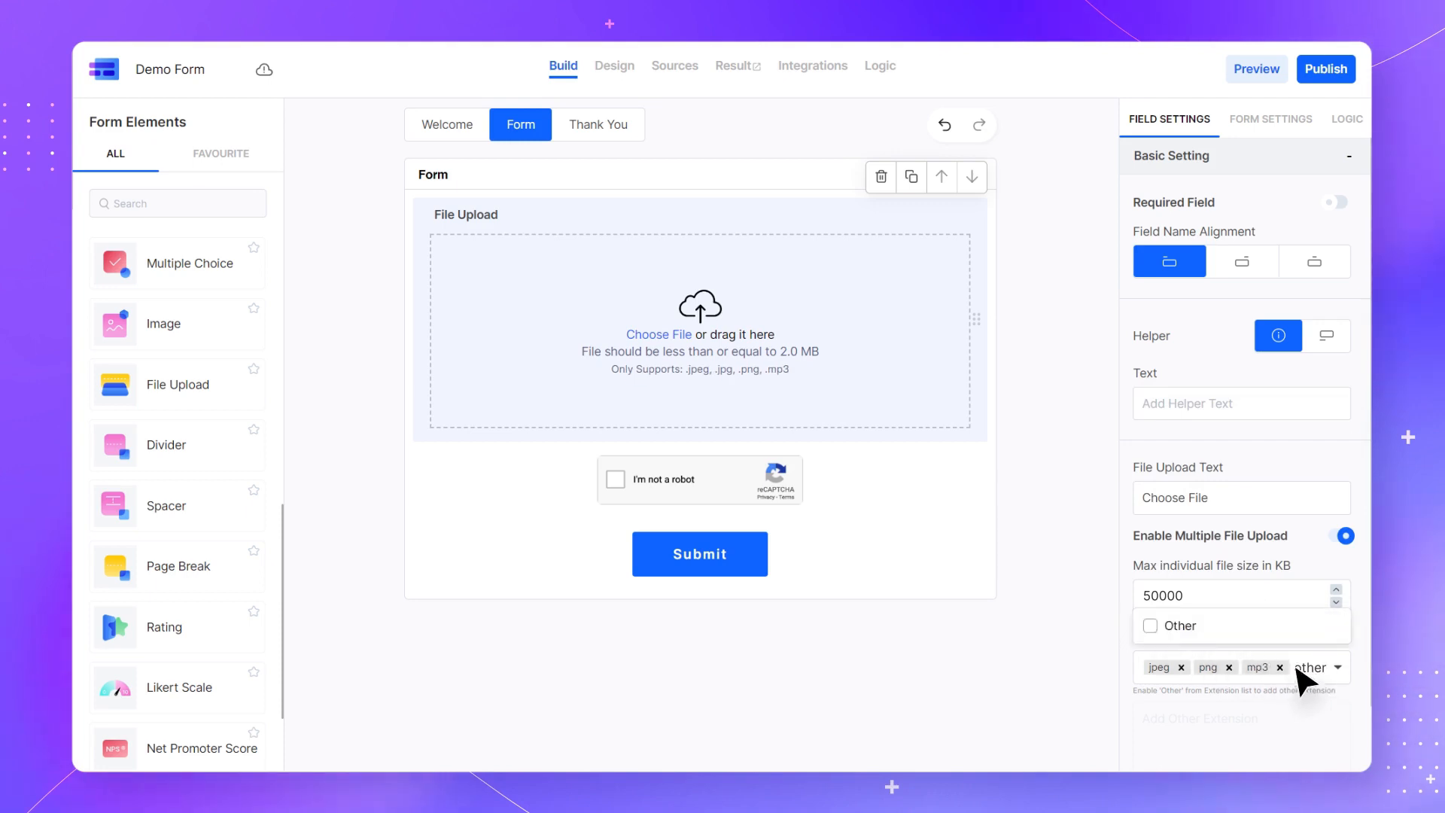
left_click(1150, 626)
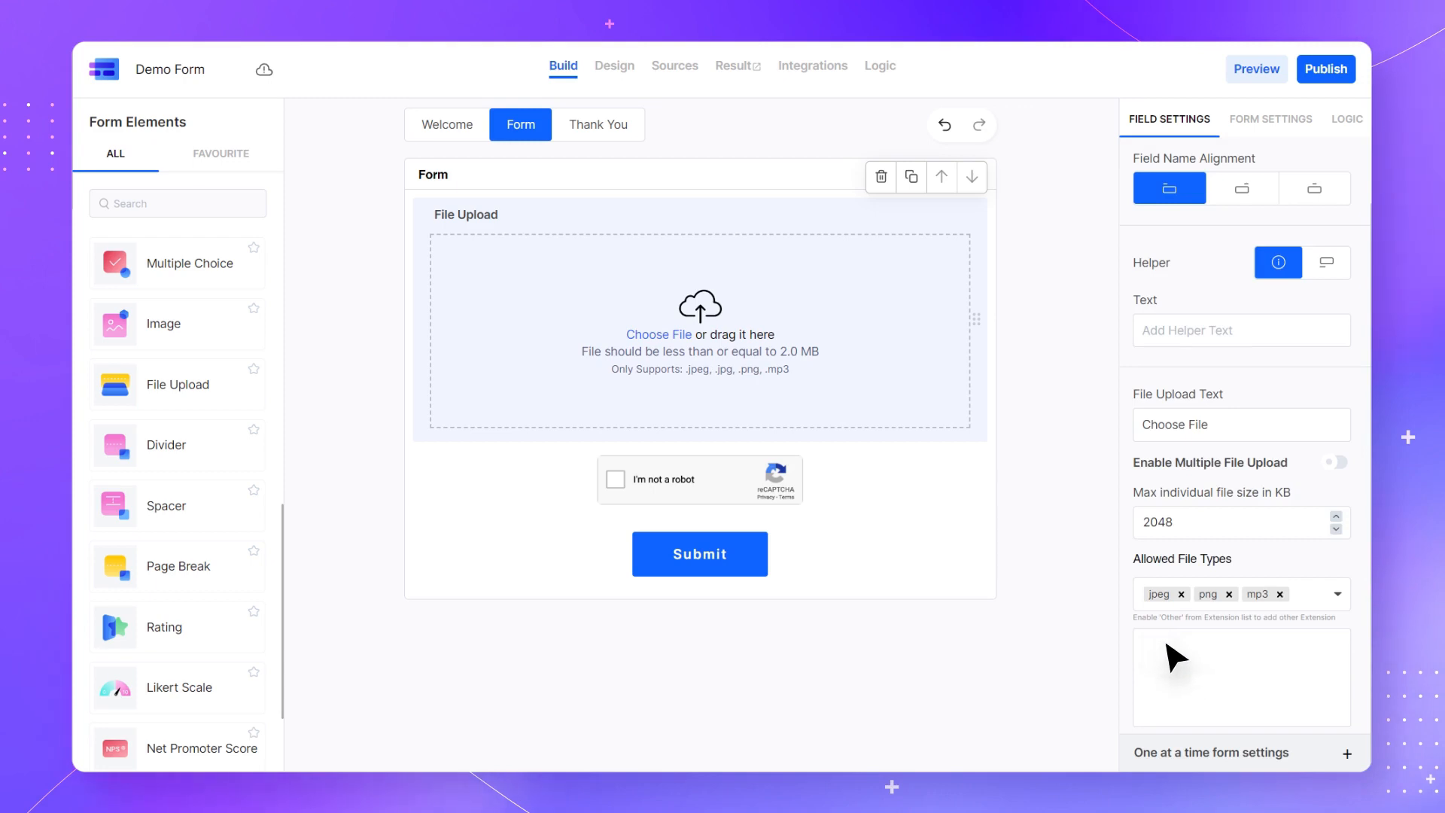
left_click(1184, 668)
type("Psd")
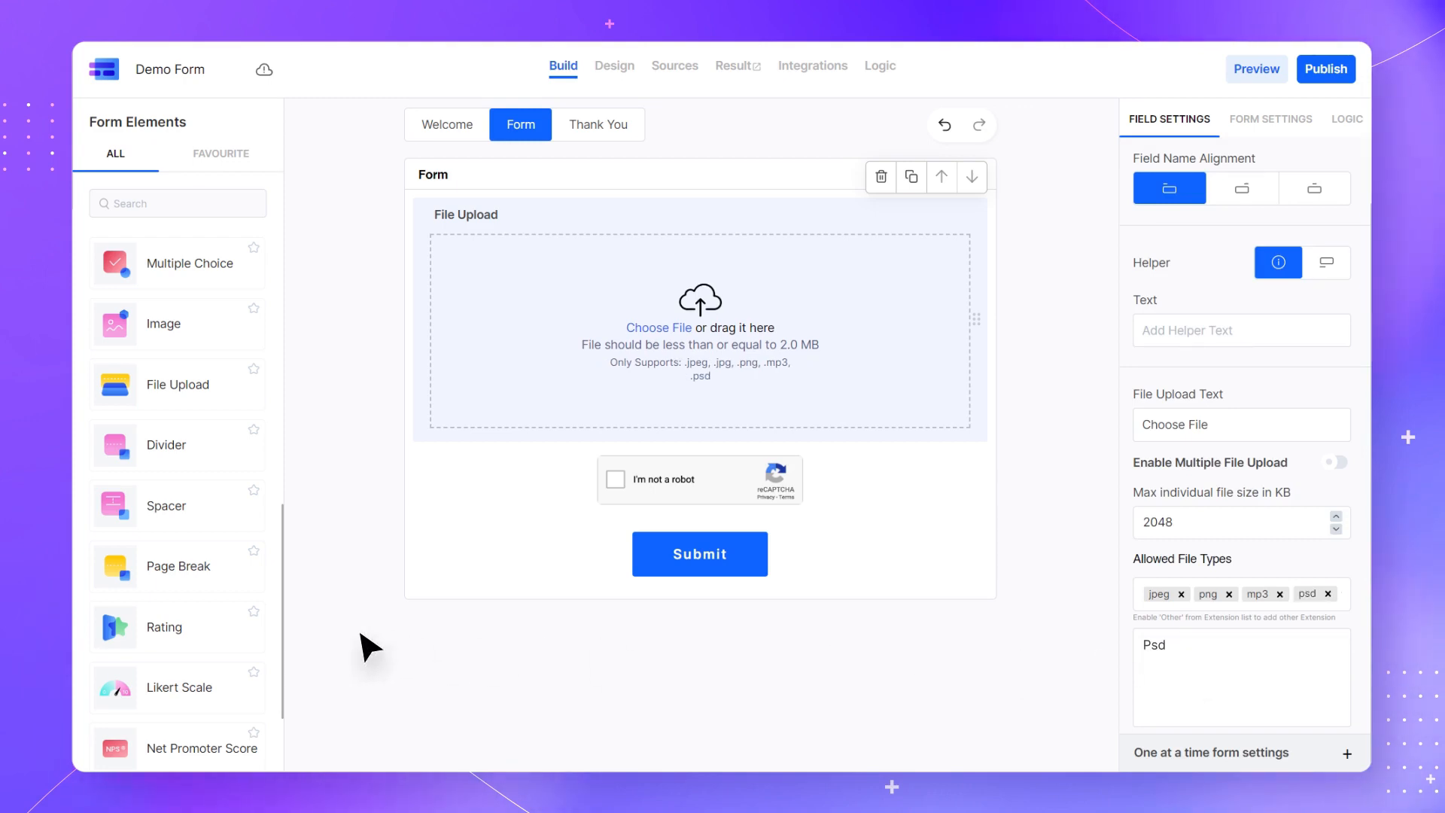
left_click(197, 636)
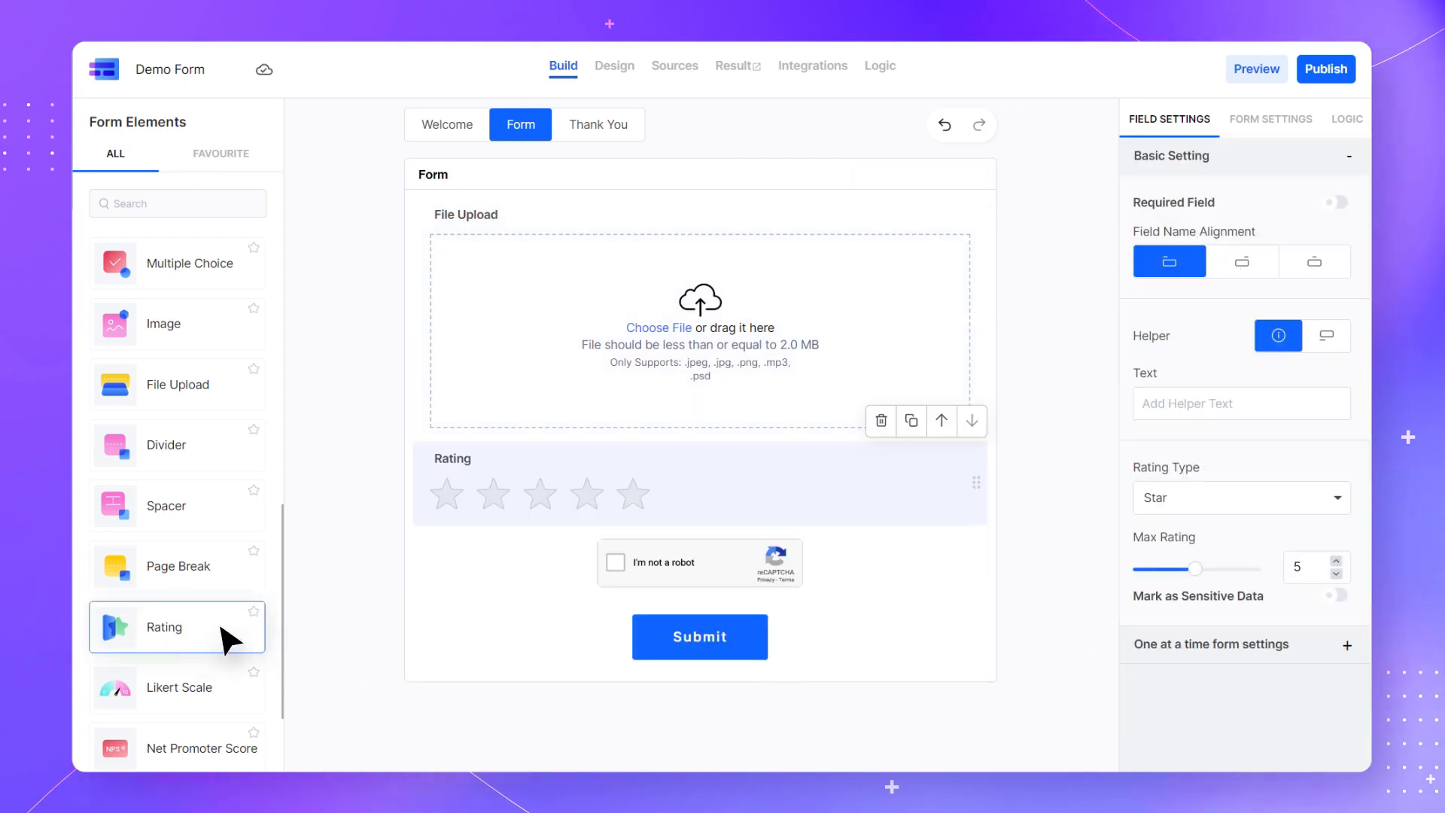
Raise the rating maximum to 8, set Rating Type to Emoji, and try the neutral face.
left_click_drag(1196, 569, 1238, 570)
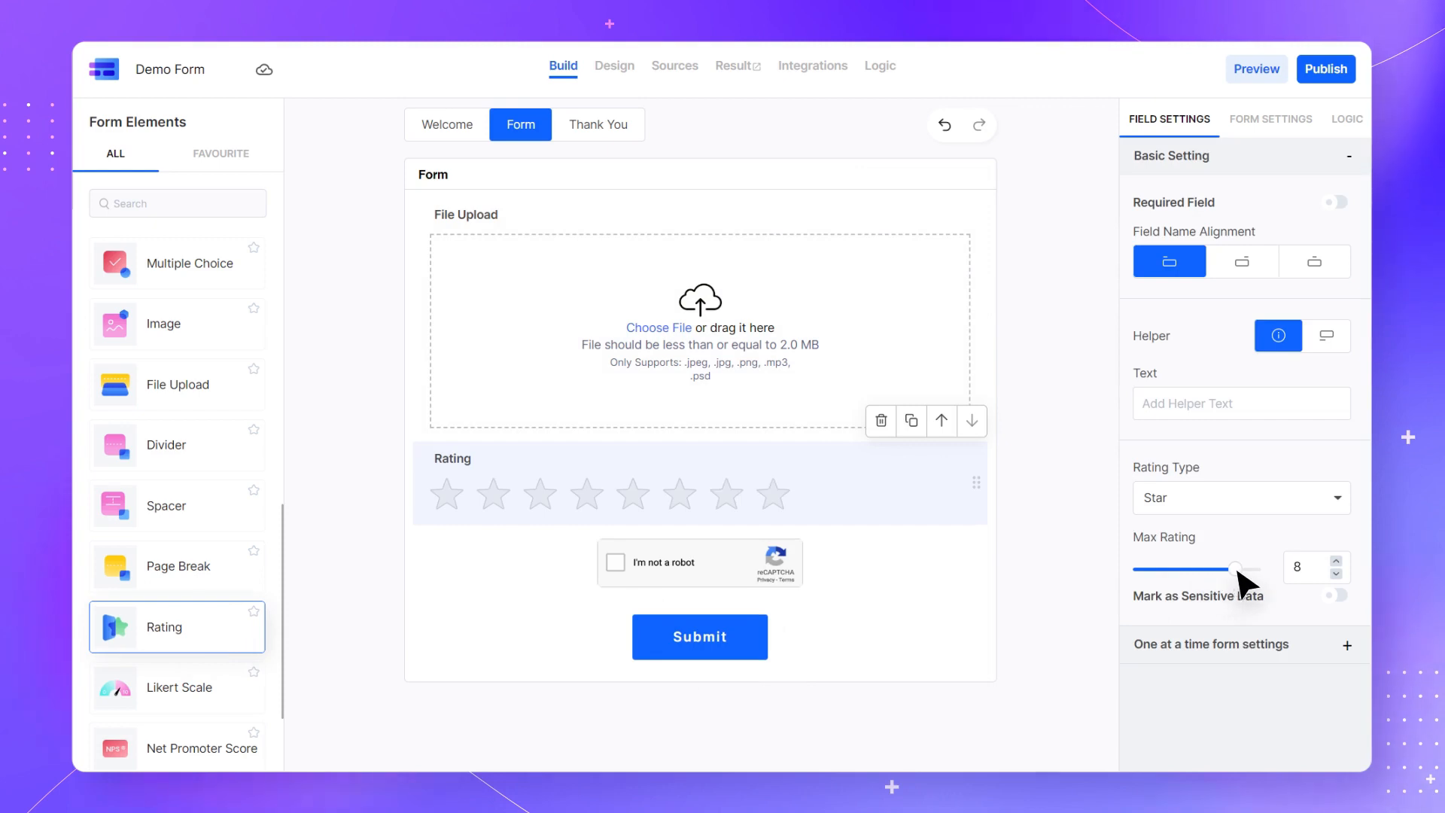
left_click(1239, 500)
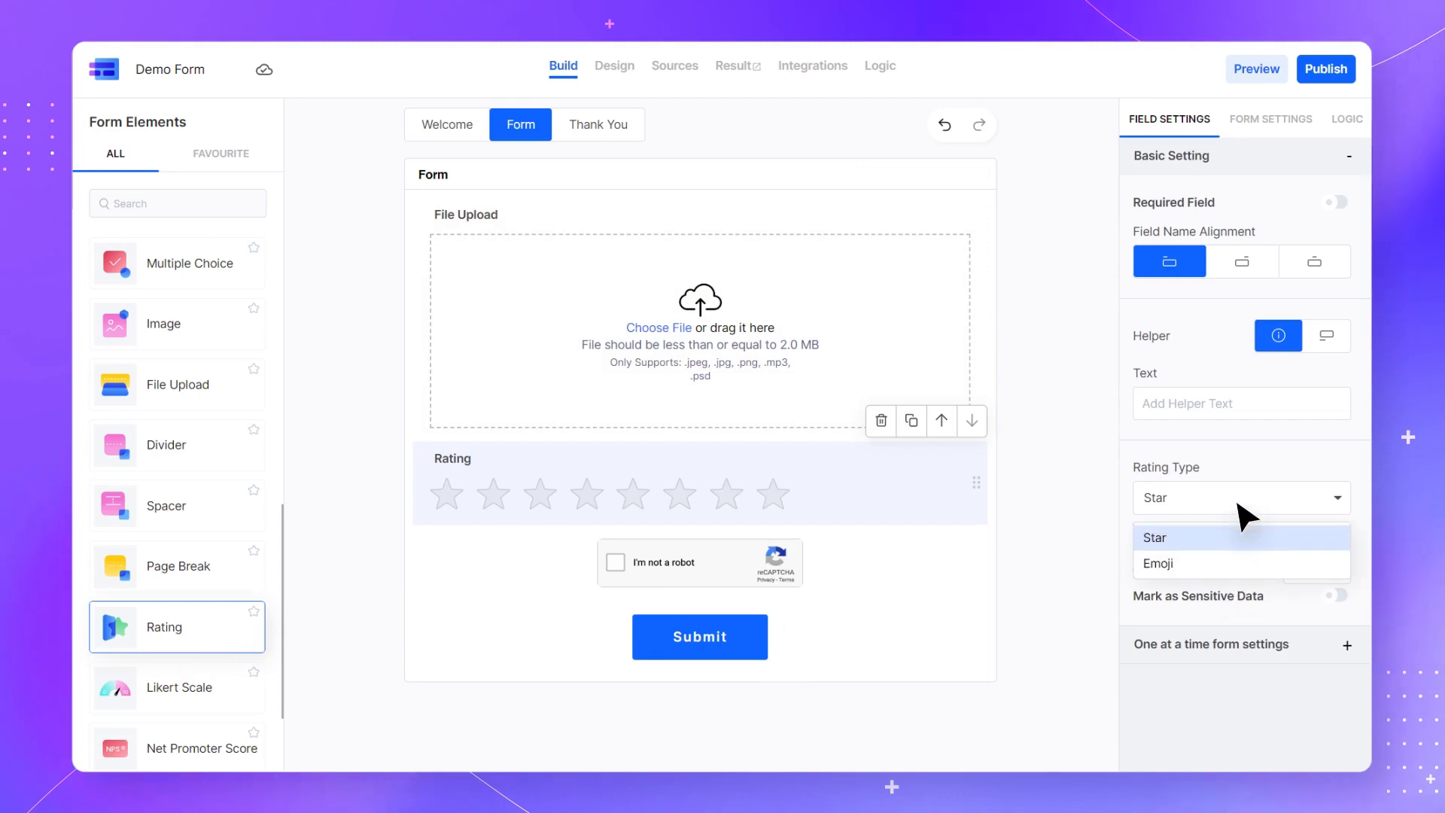
left_click(1238, 565)
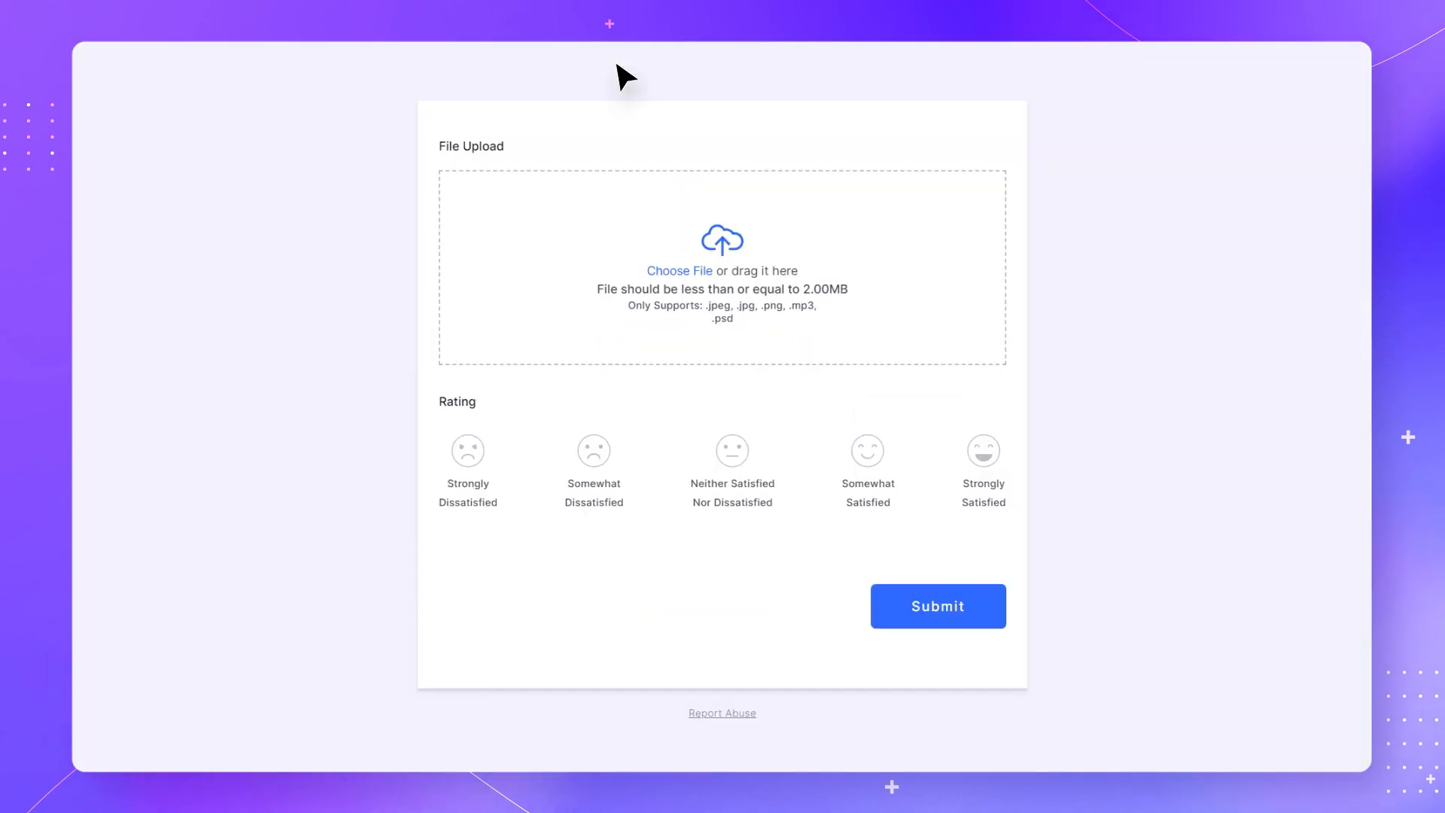
left_click(742, 468)
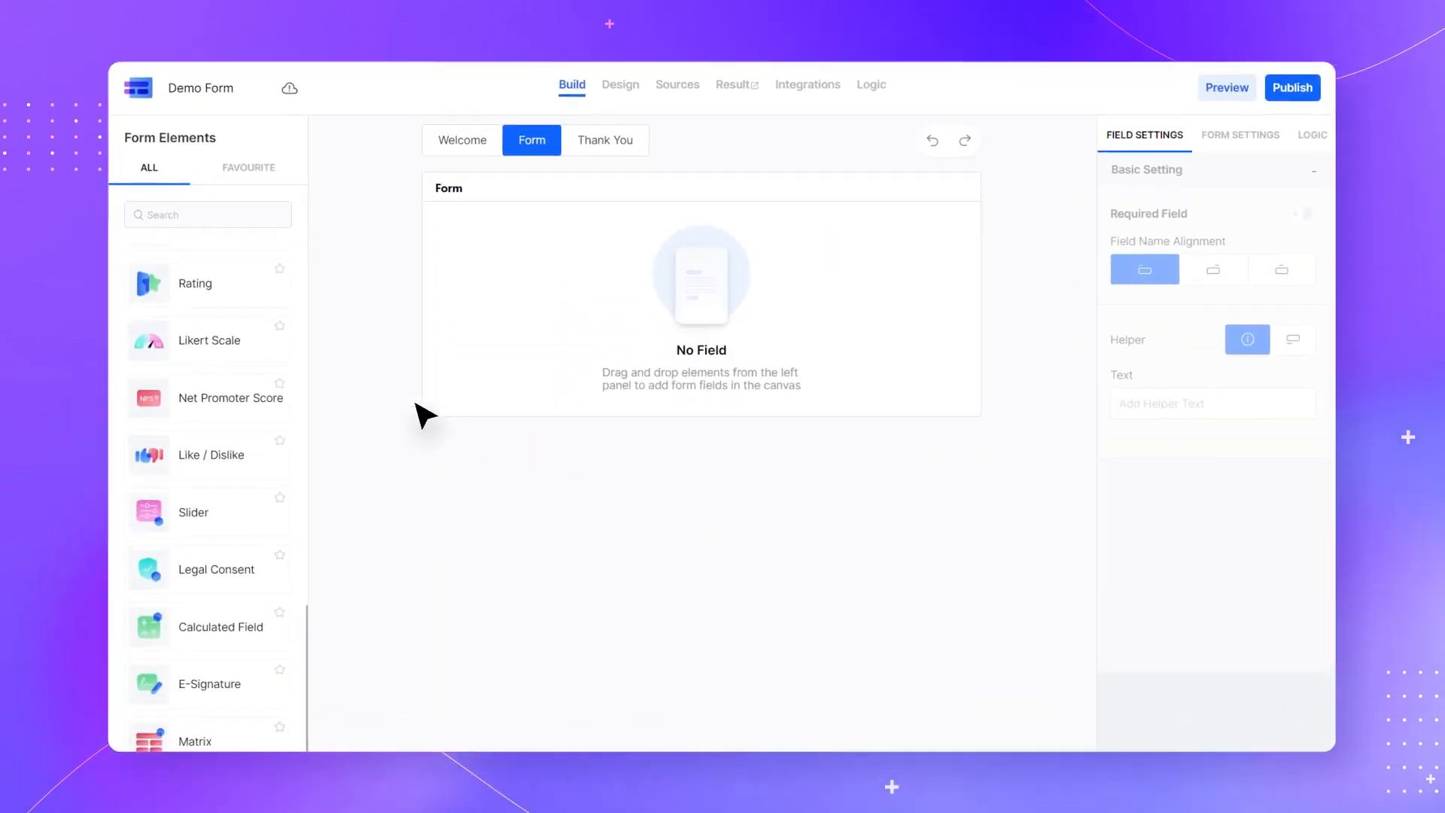
Add Likert Scale and Net Promoter Score fields, labelling the Likert scale Worse, Good and Best.
left_click(229, 346)
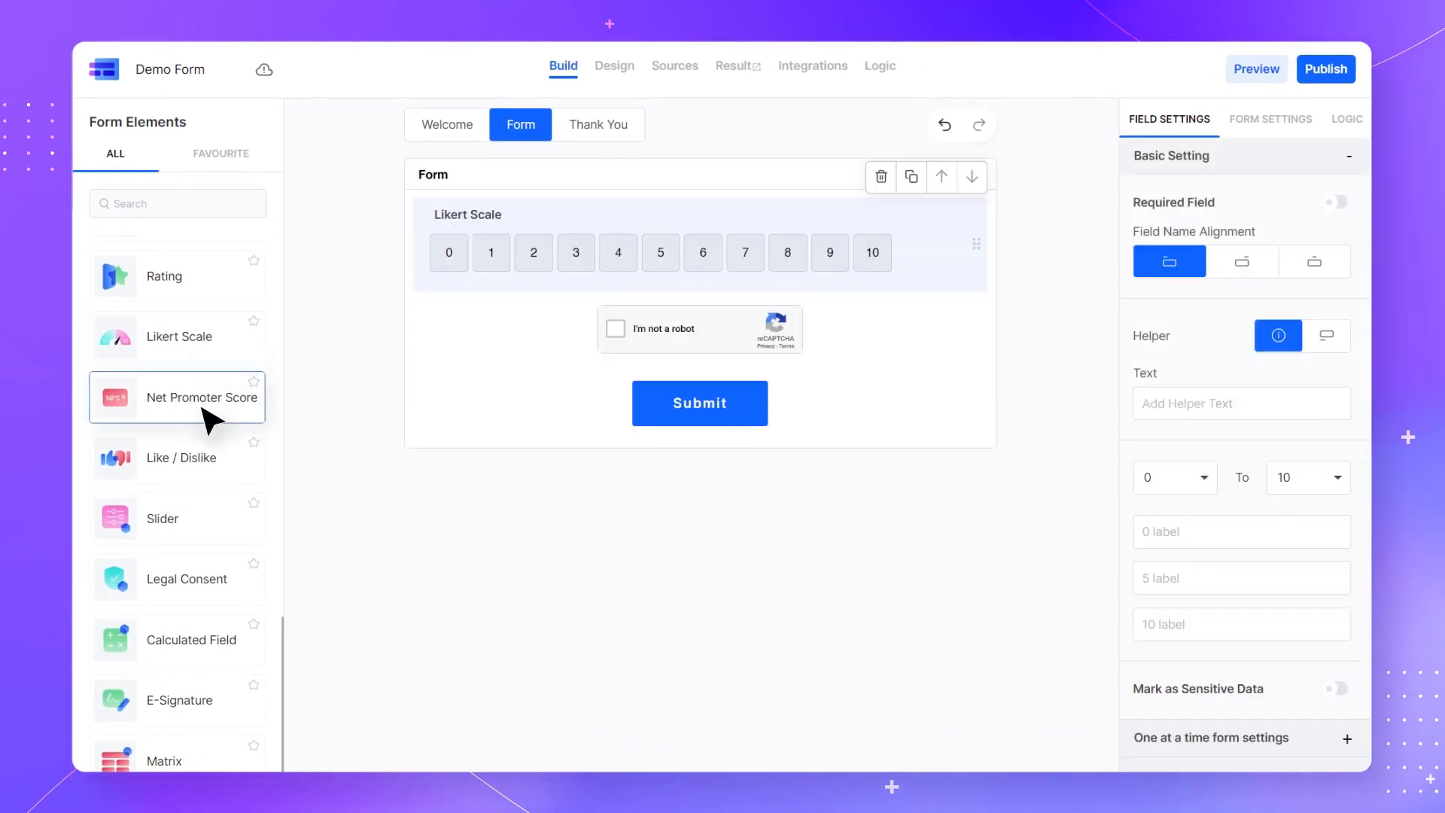
left_click(205, 412)
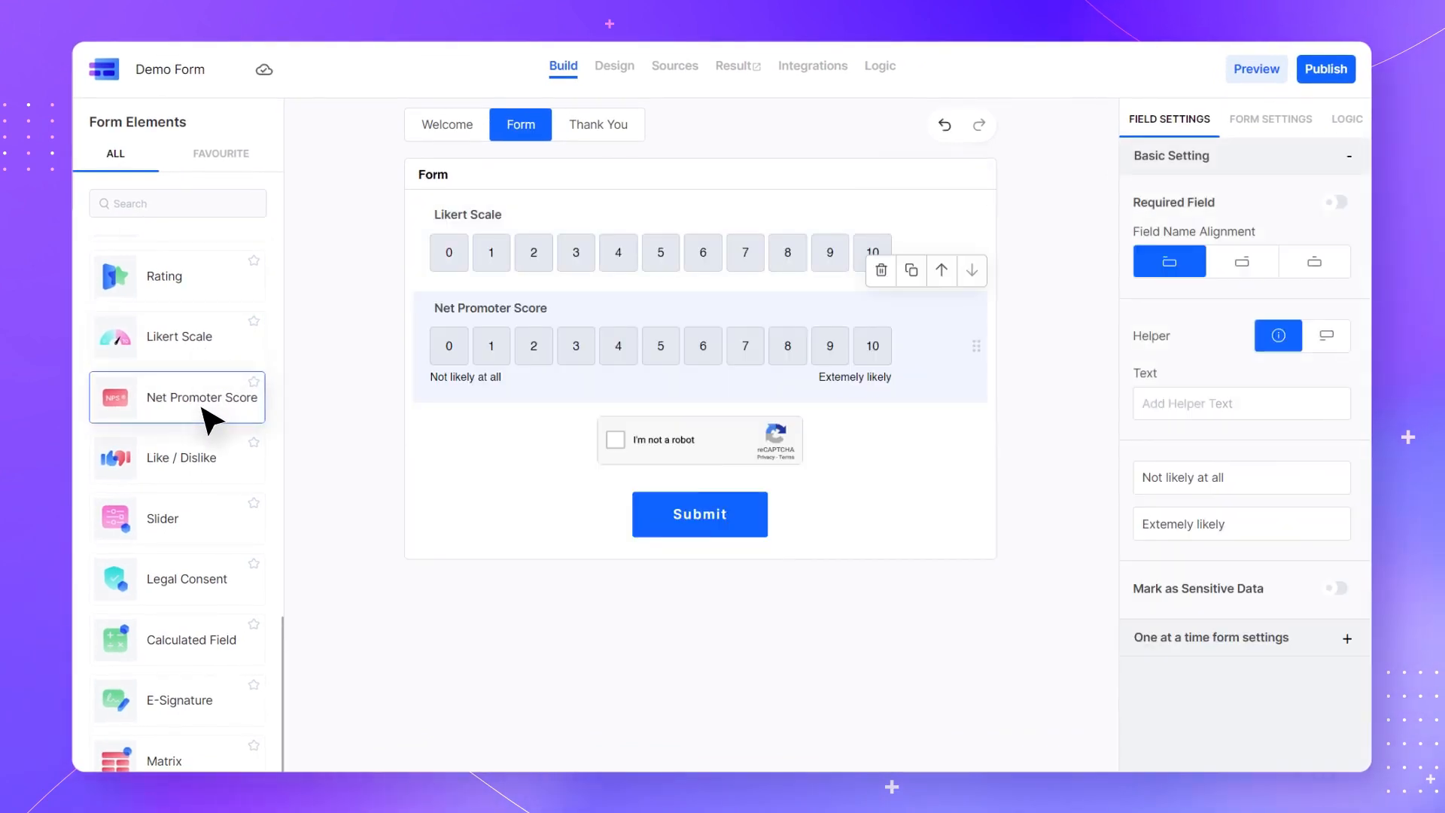
left_click(693, 252)
left_click(1313, 488)
left_click(1308, 591)
left_click(1227, 534)
type("WGood")
key("Tab")
type("Best")
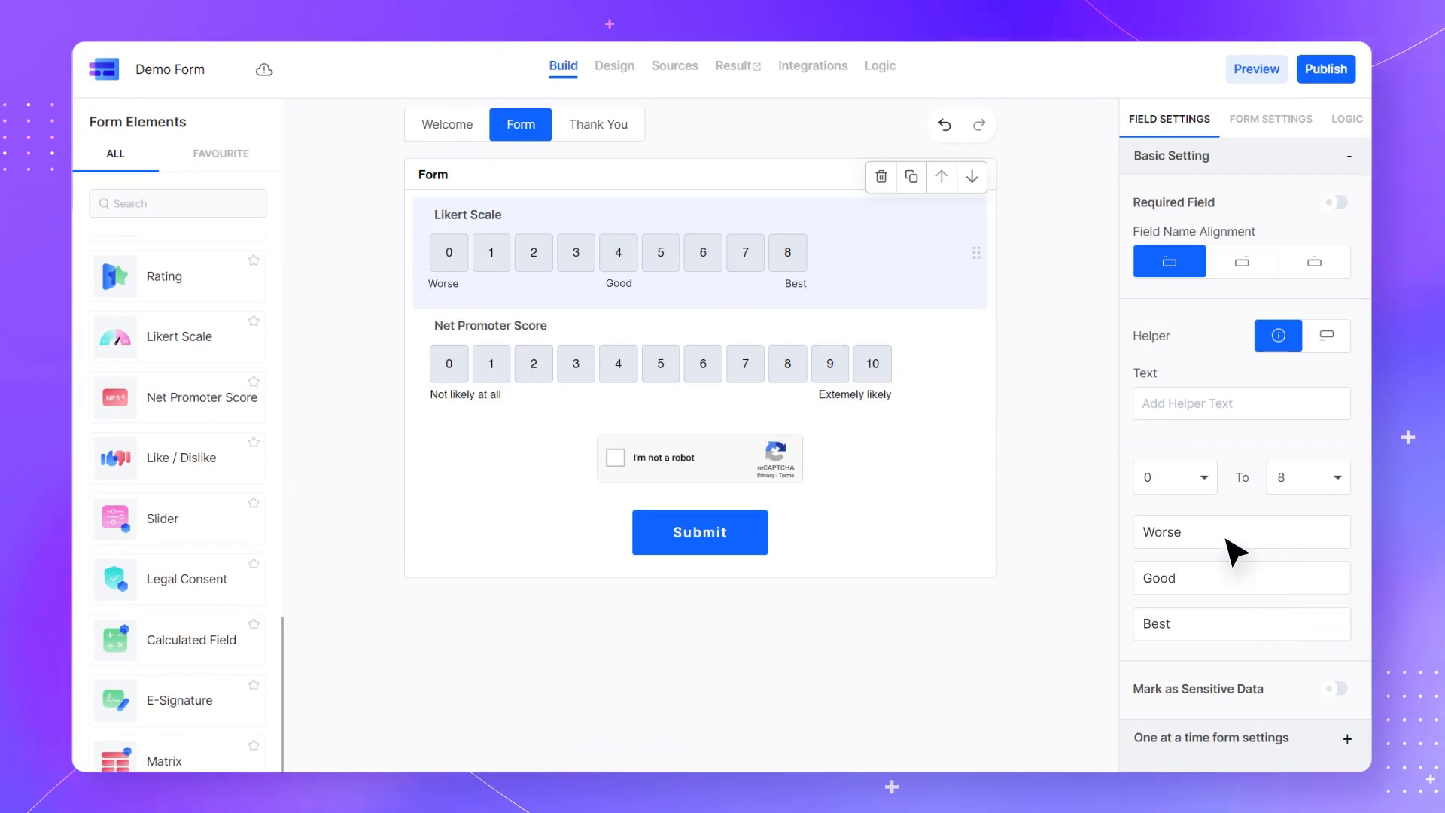
Extend the Likert scale to 0–10, select the NPS labels, and add a Like / Dislike field.
left_click(1311, 482)
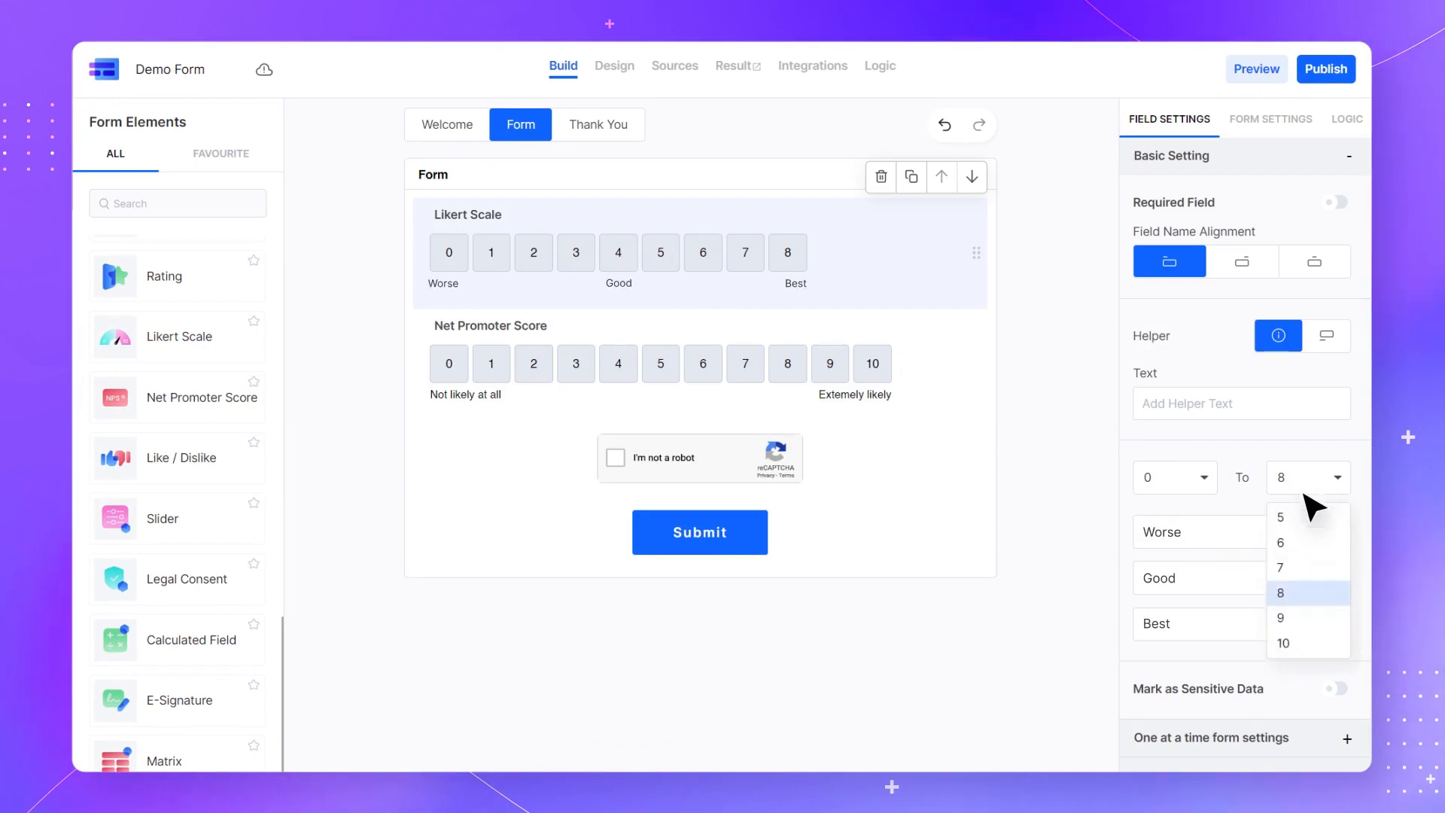
left_click(1306, 646)
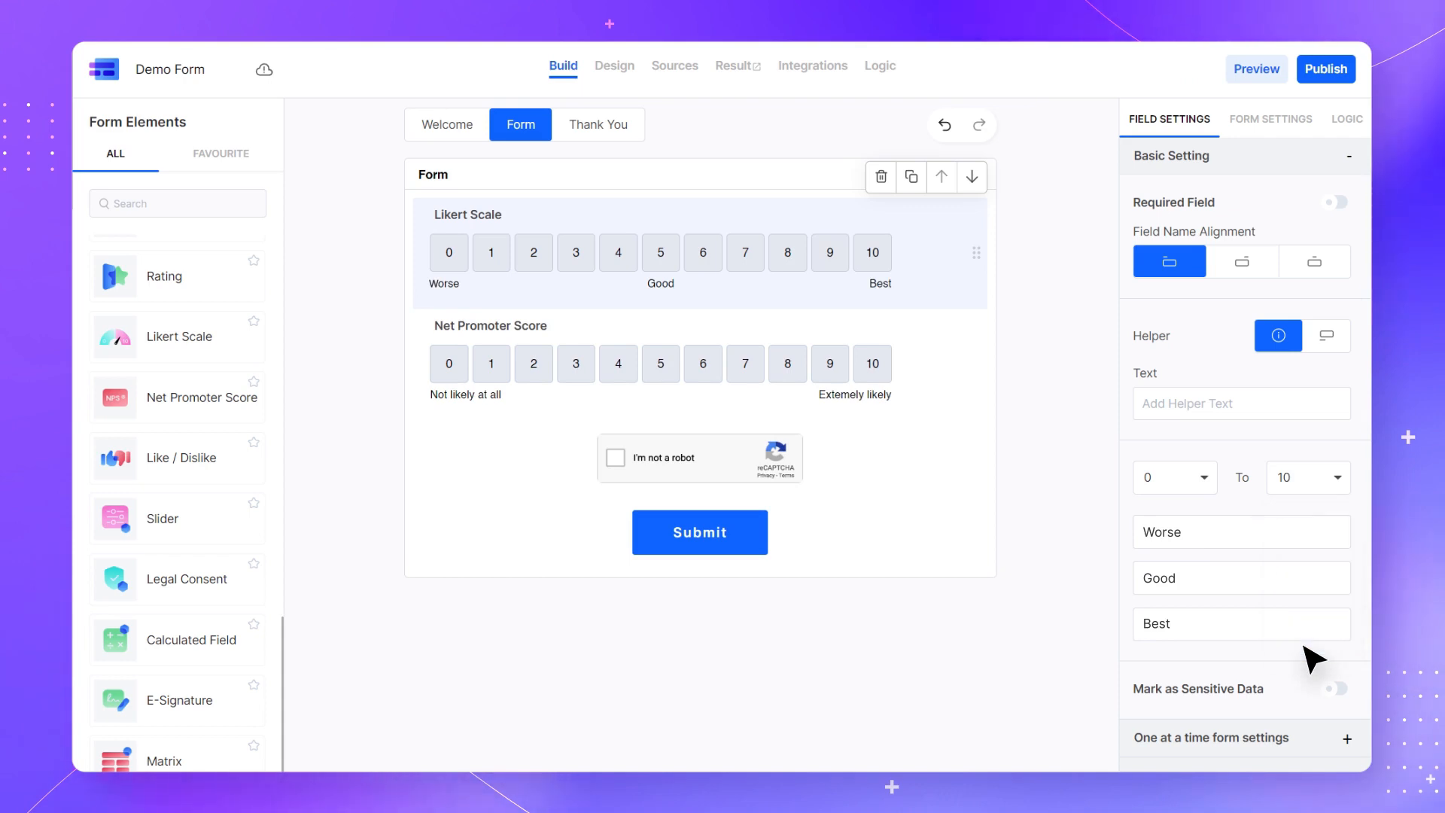
left_click(831, 363)
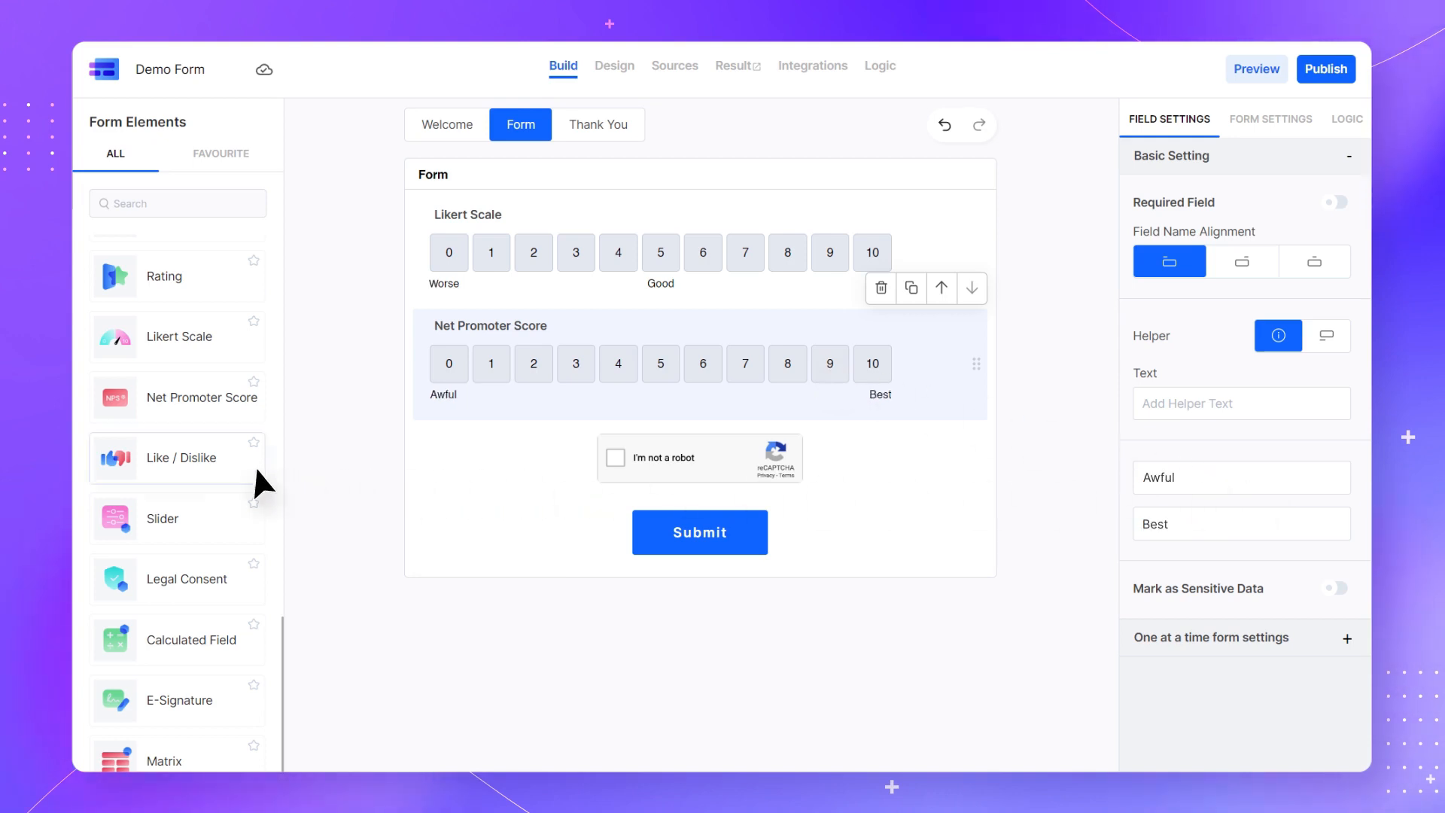
left_click(180, 468)
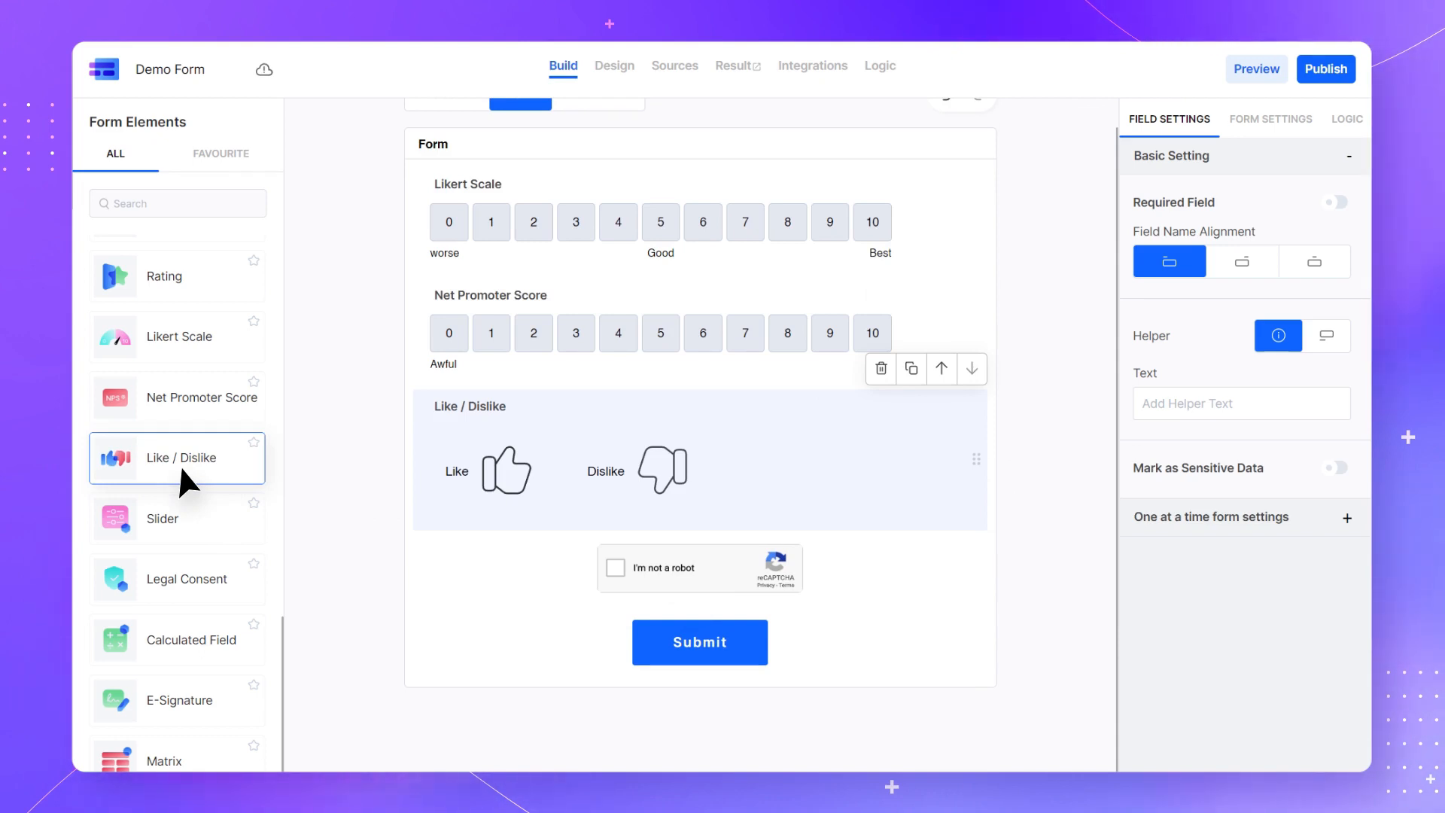
Add a Slider with maximum 800 and step 50, and check it in the Design preview.
left_click(179, 518)
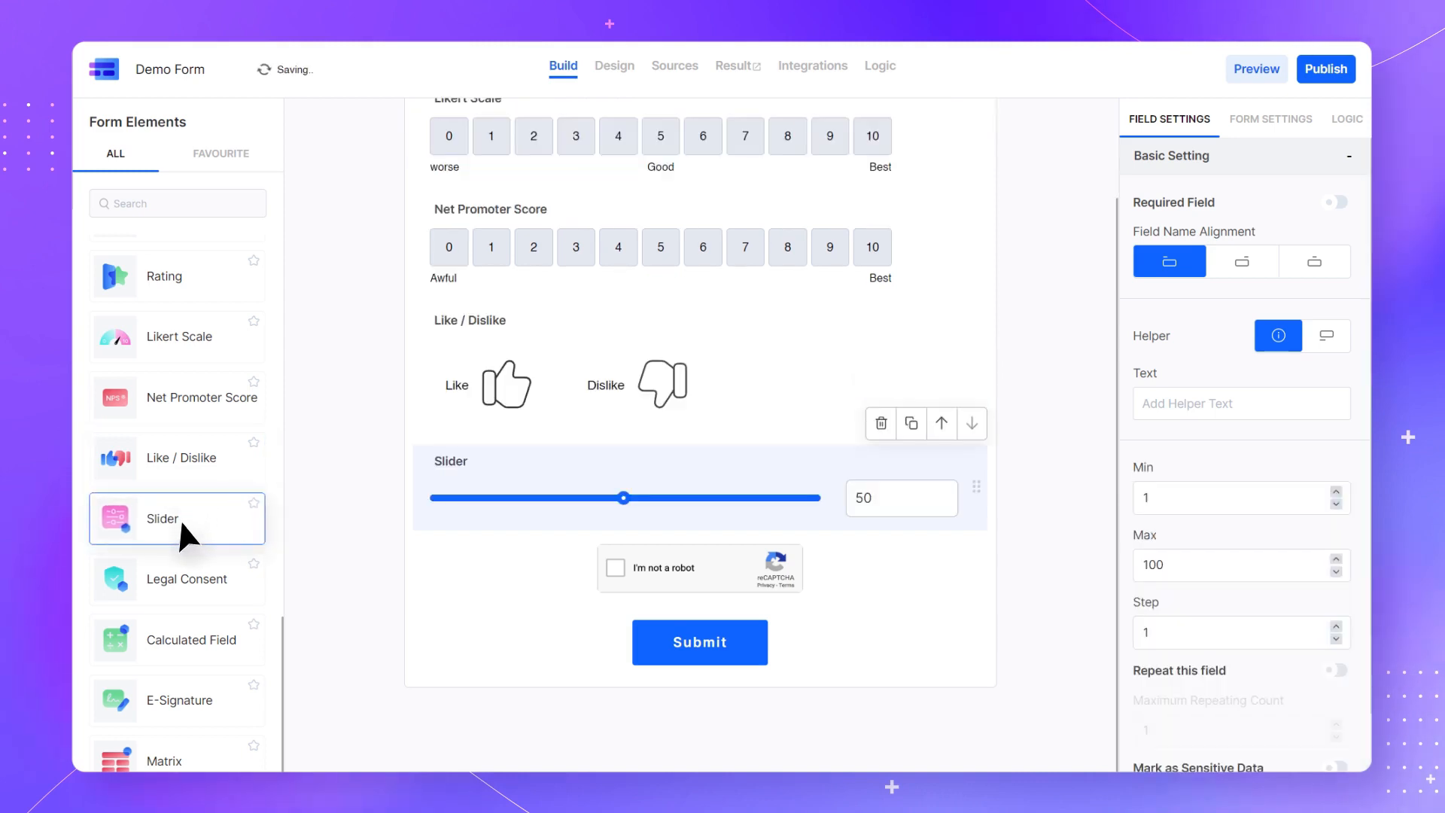
double_click(1226, 563)
type("8")
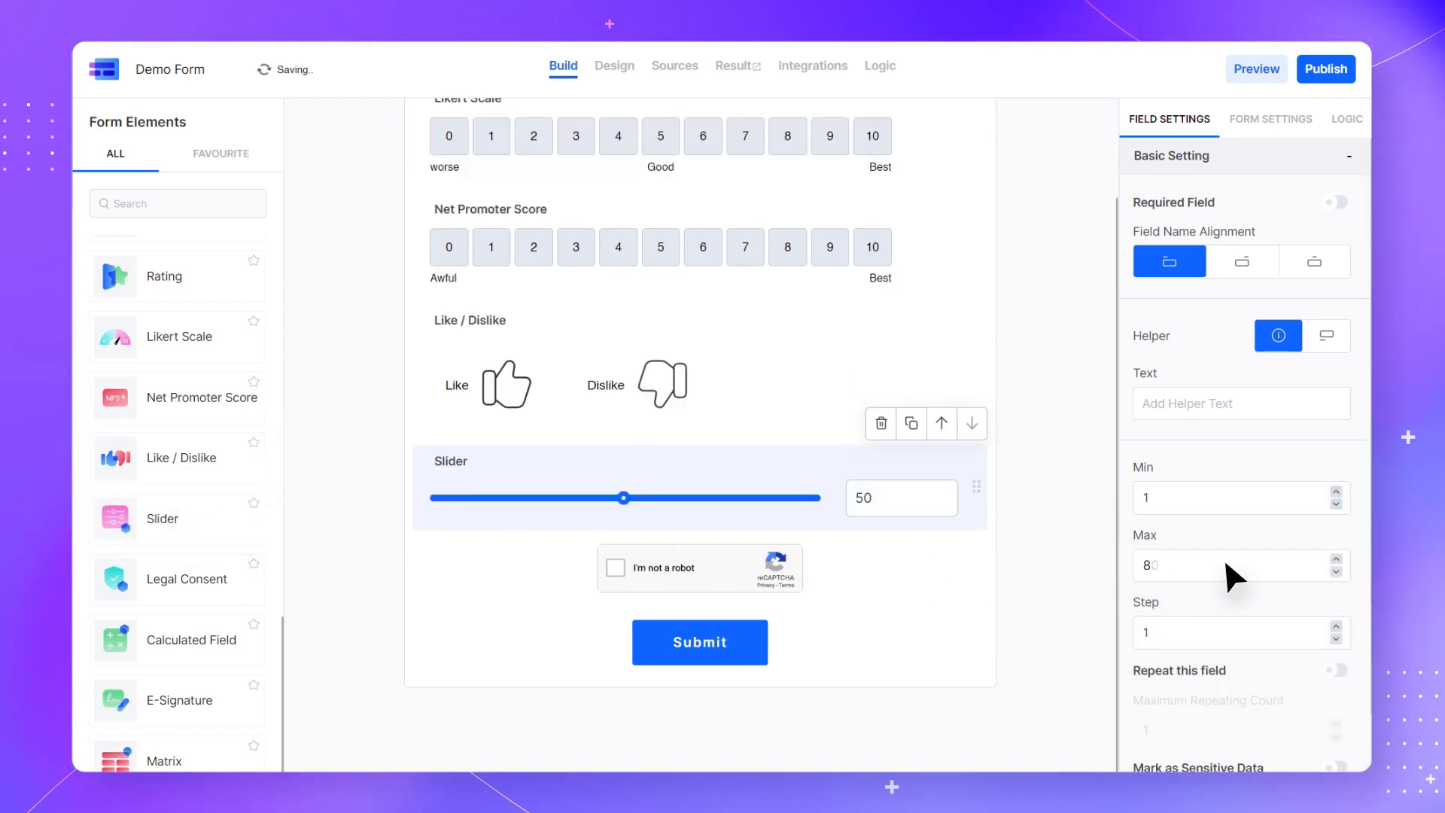
type("00")
double_click(1225, 629)
type("50")
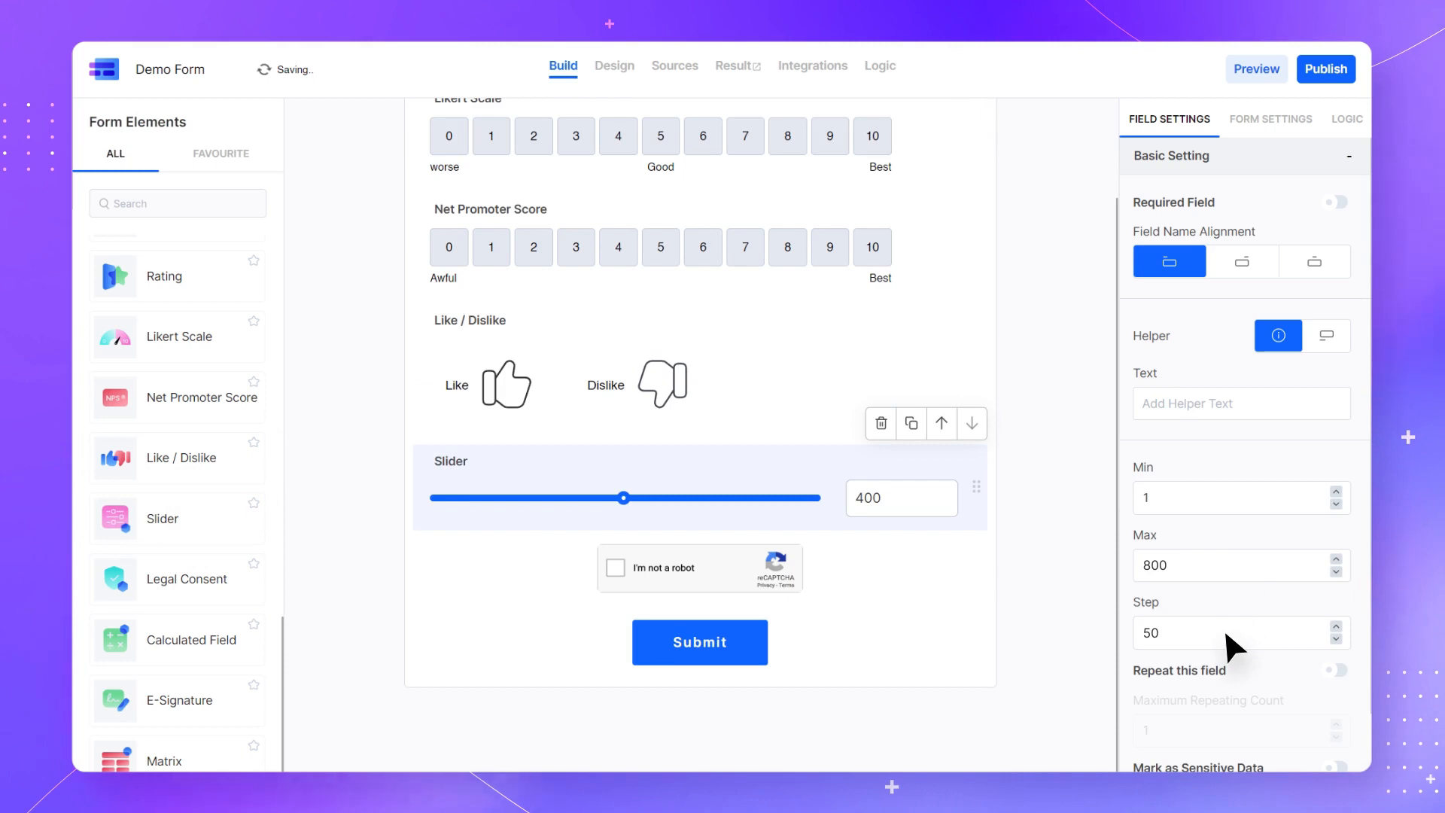
left_click(613, 66)
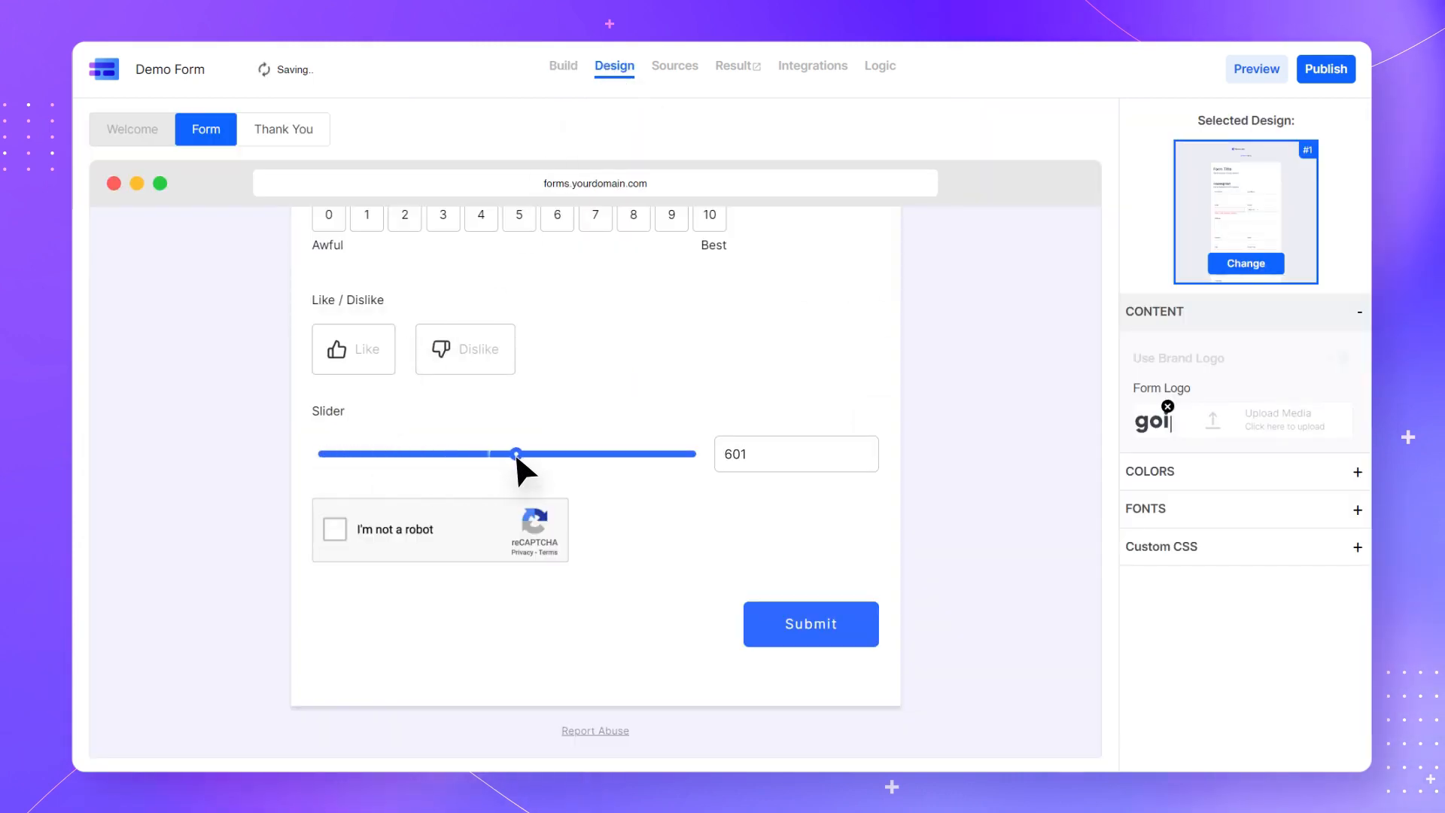
left_click(566, 66)
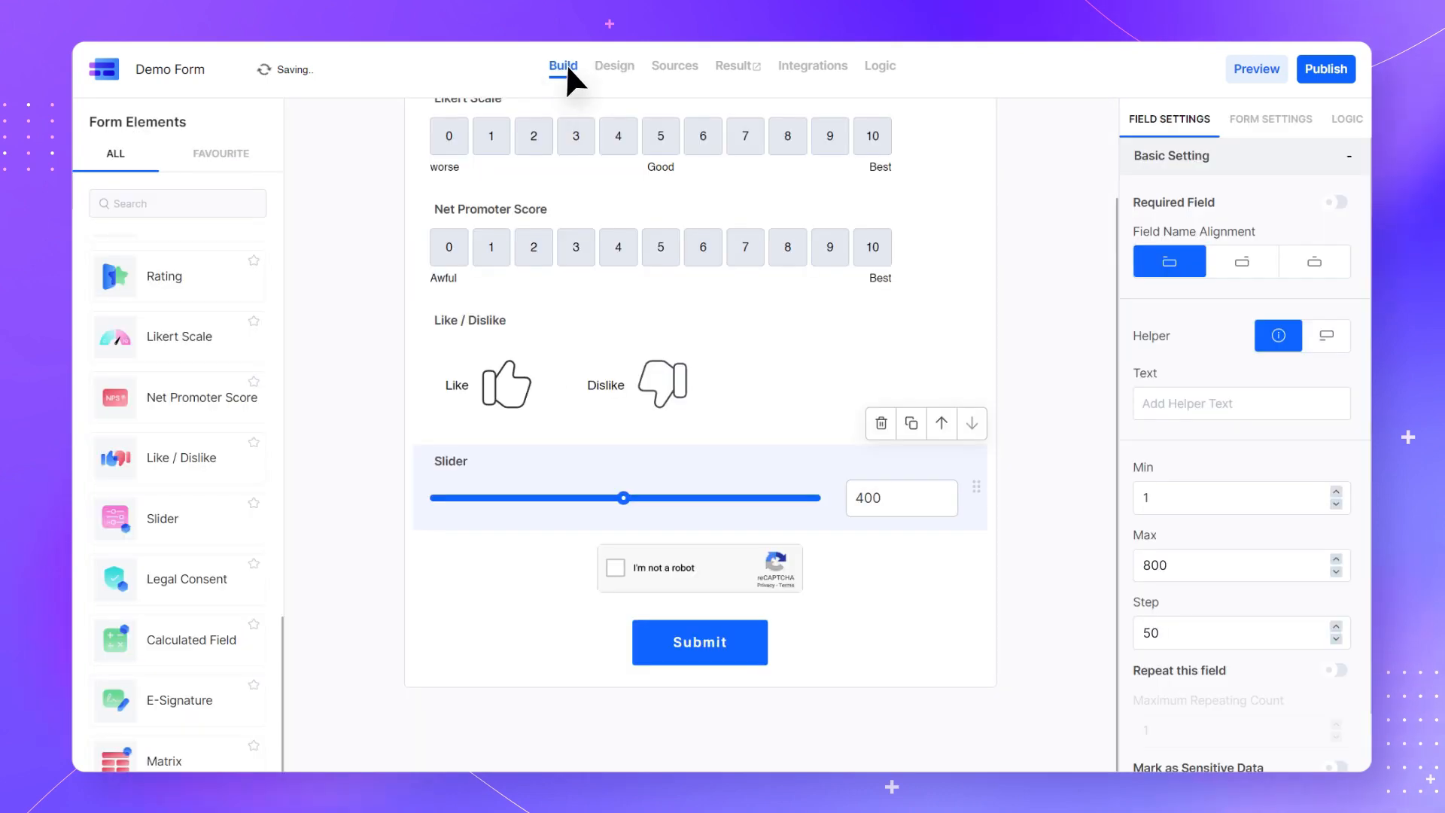
Add a Calculated Field whose formula is Slider x Slider.
left_click(188, 649)
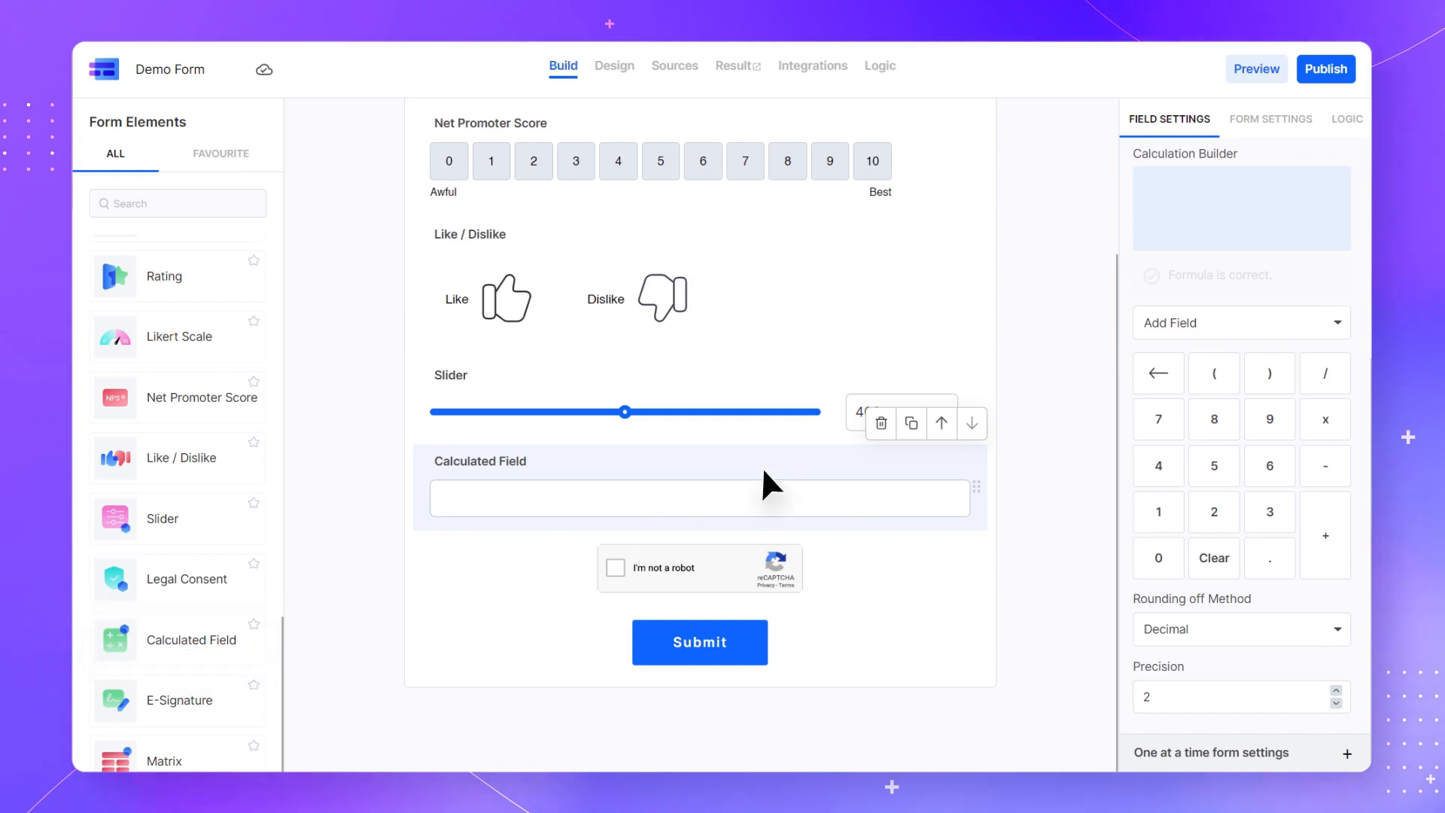
left_click(1232, 326)
left_click(1227, 361)
left_click(1325, 415)
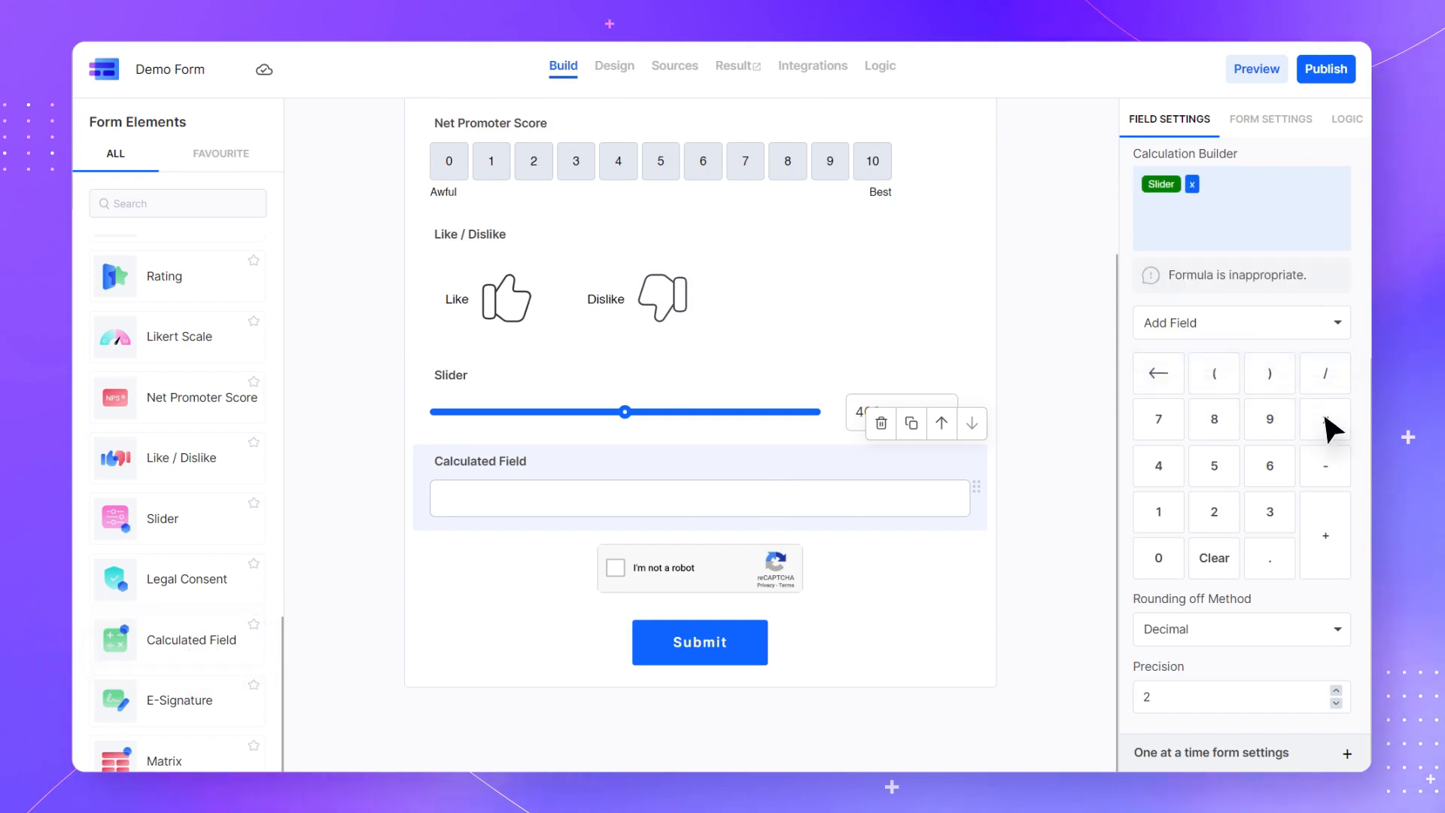
left_click(1231, 323)
left_click(1231, 354)
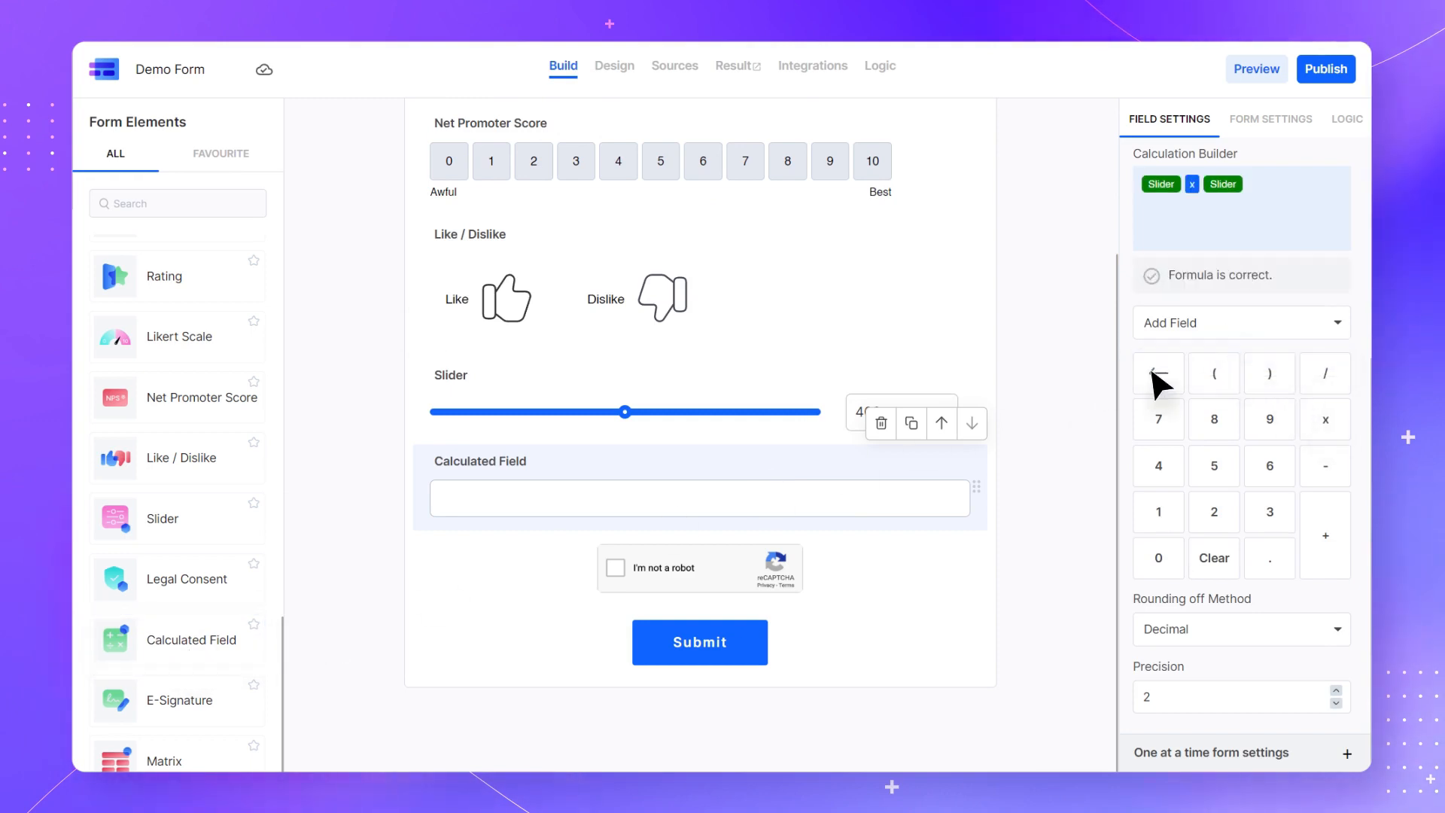
left_click(540, 462)
type("Square of @")
left_click(540, 557)
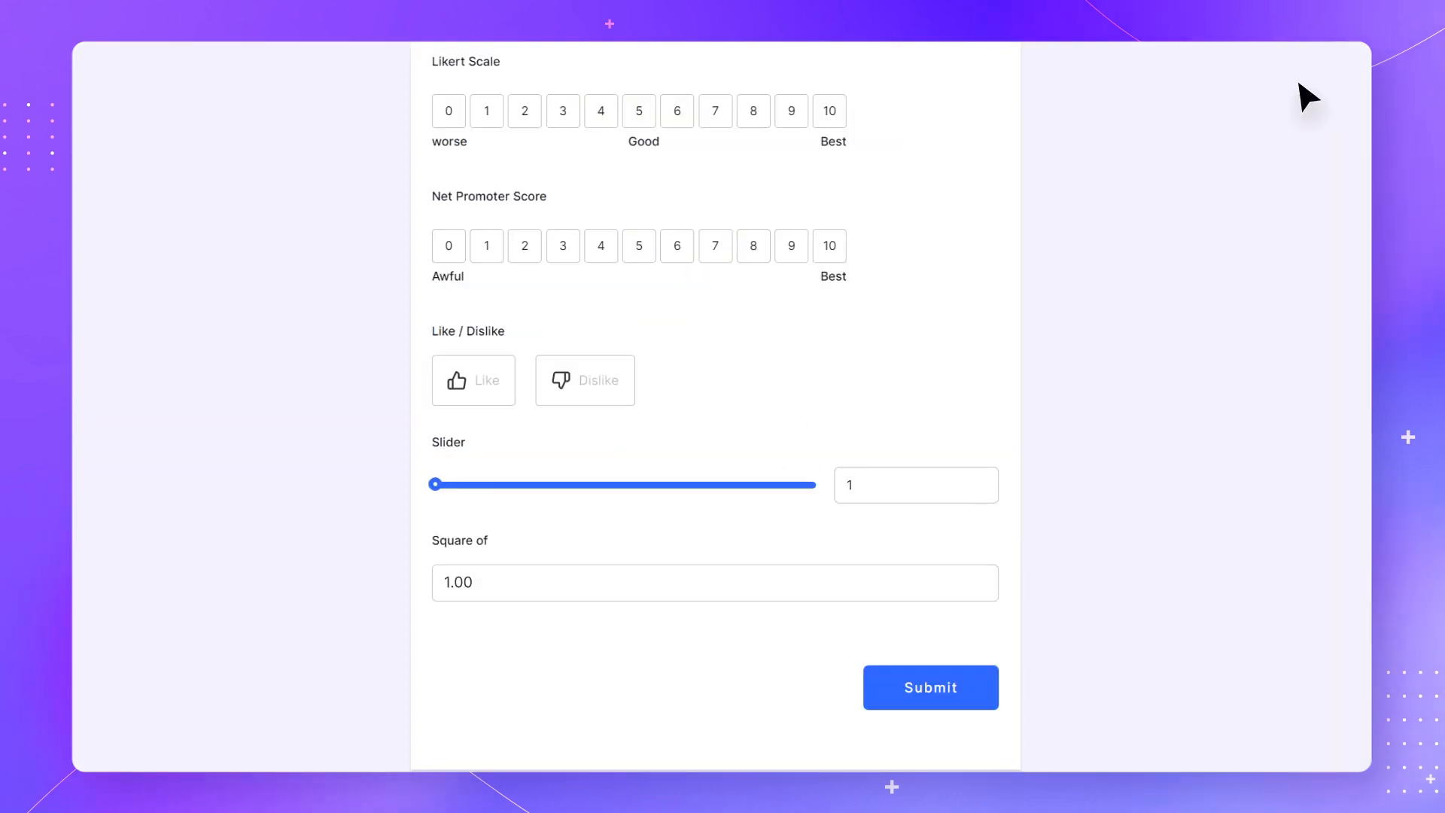
left_click_drag(462, 486, 572, 486)
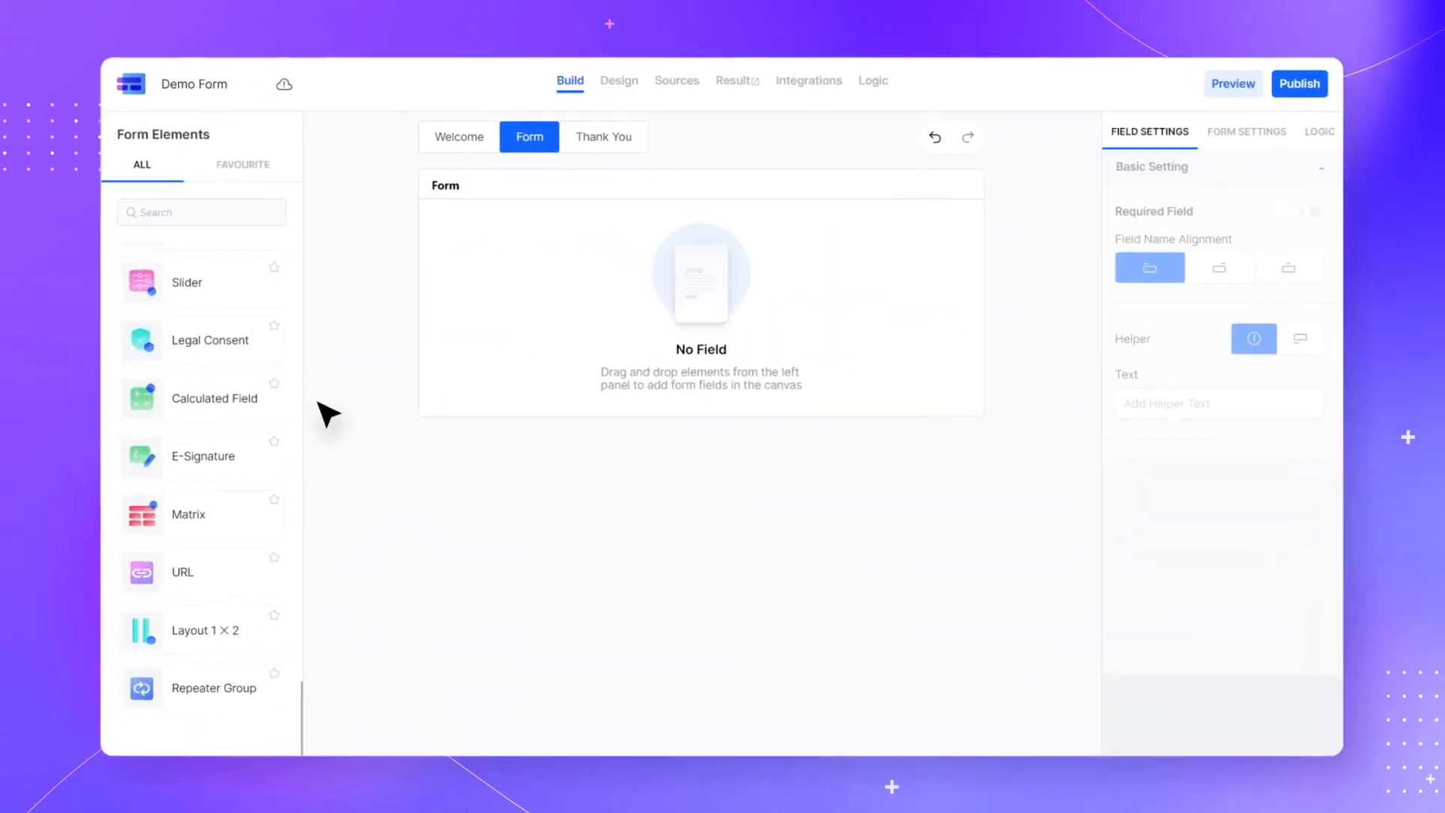
Add a Legal Consent field asking 'Do you accept the Terms Of Use'.
left_click(196, 332)
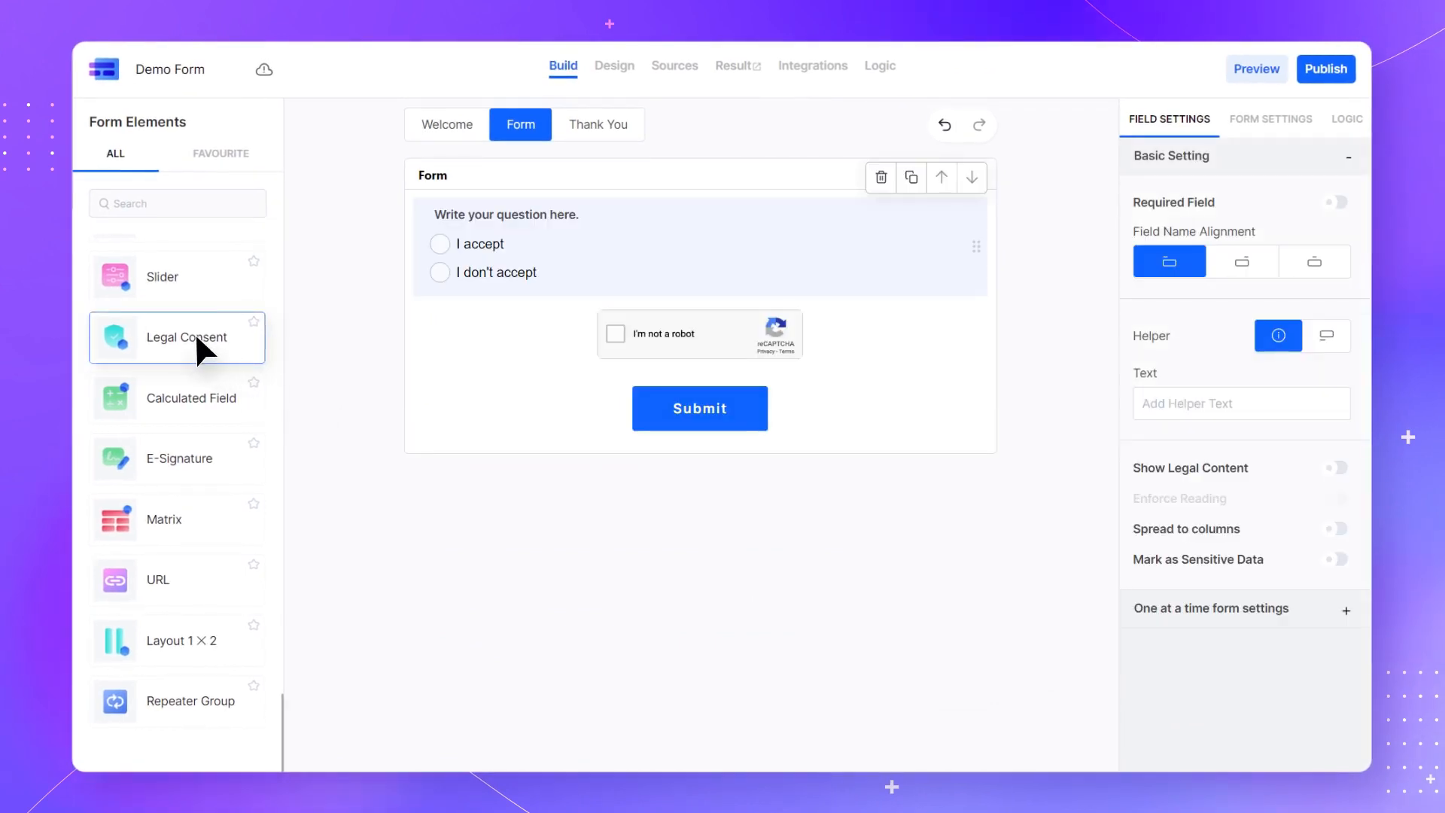
left_click(601, 216)
type("Do you accept the Terms Of Use")
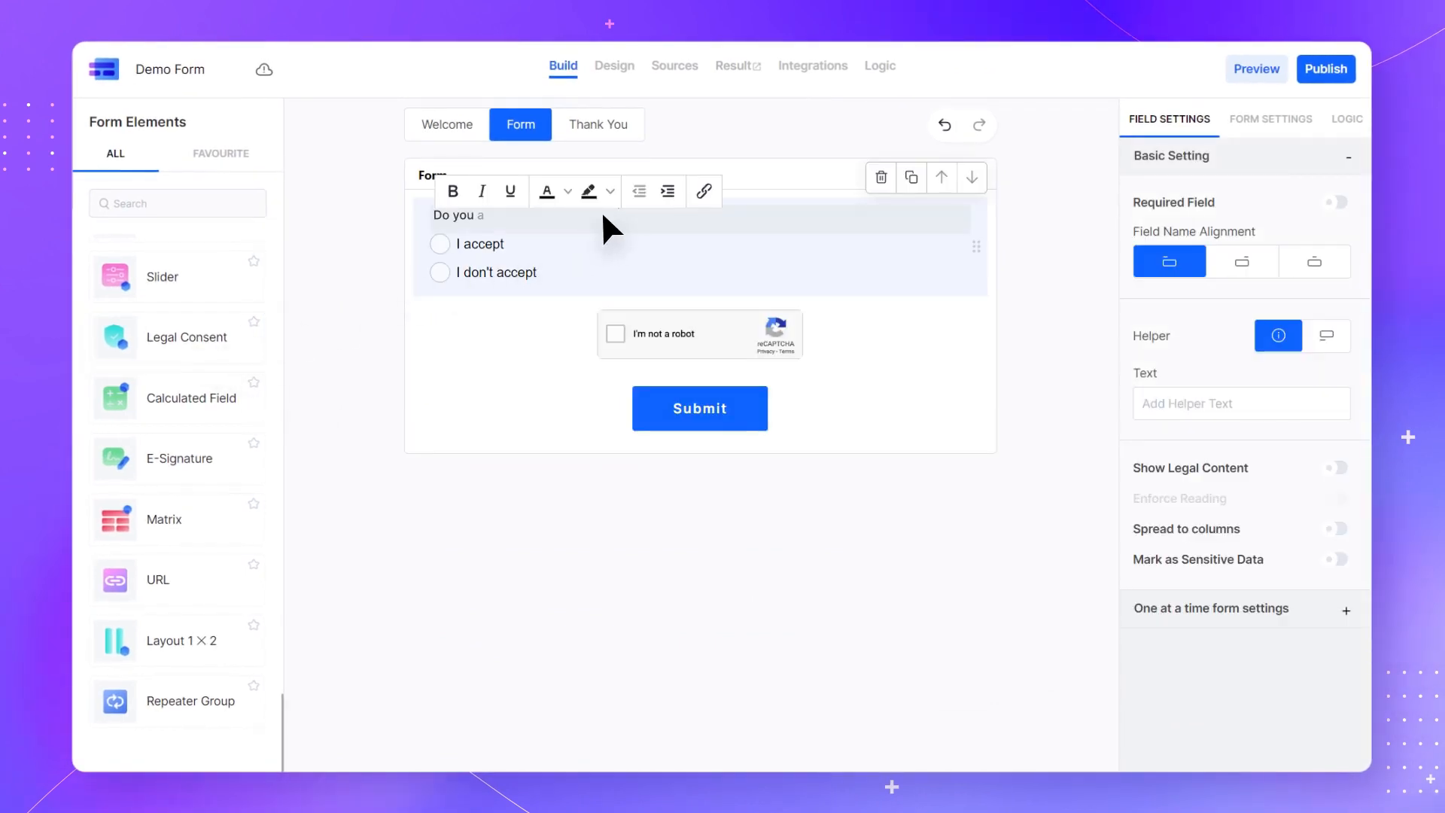
key("ctrl+shift+Left")
key("ctrl+shift+Left")
key("ctrl+shift+Left")
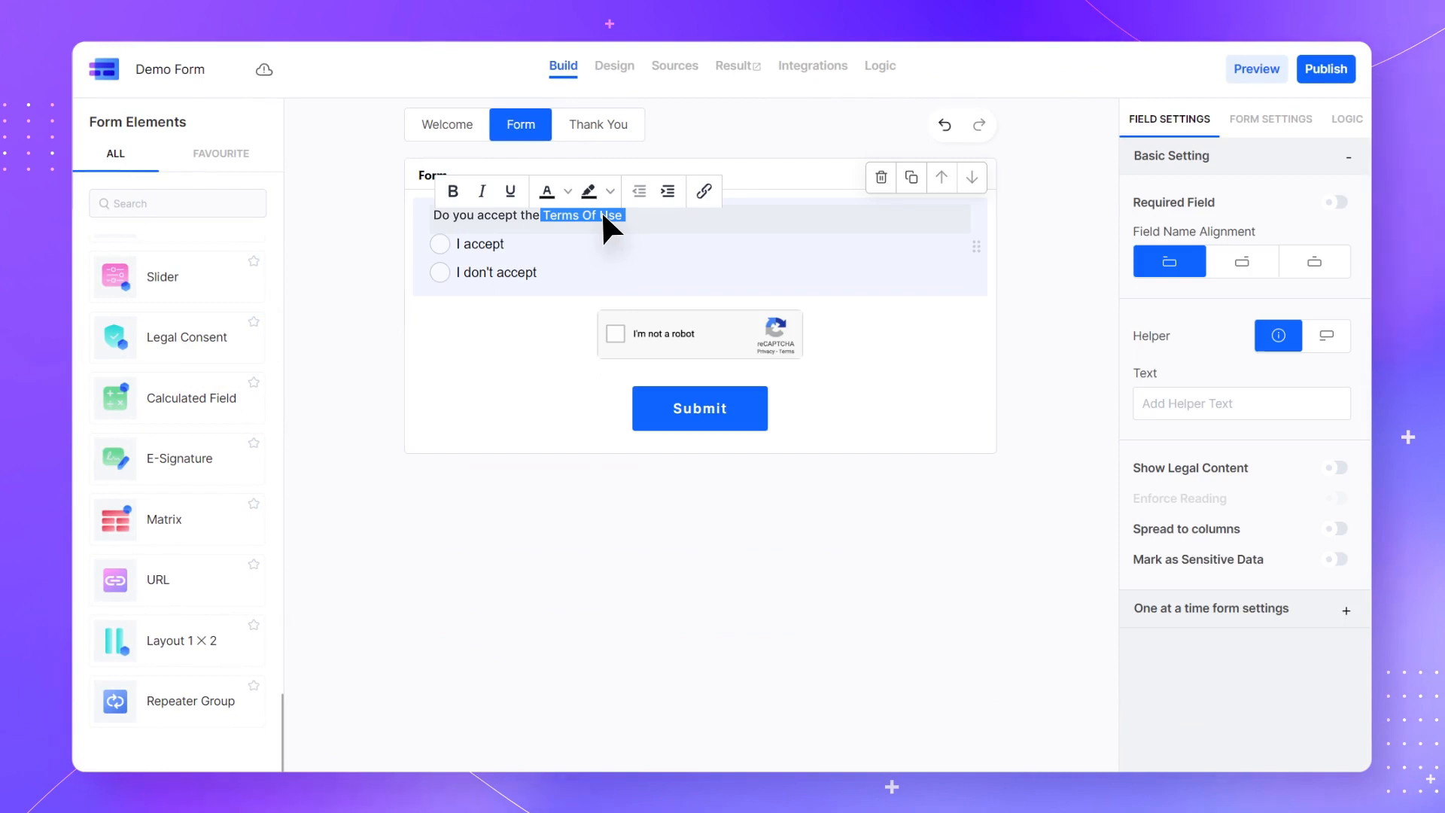
left_click(703, 191)
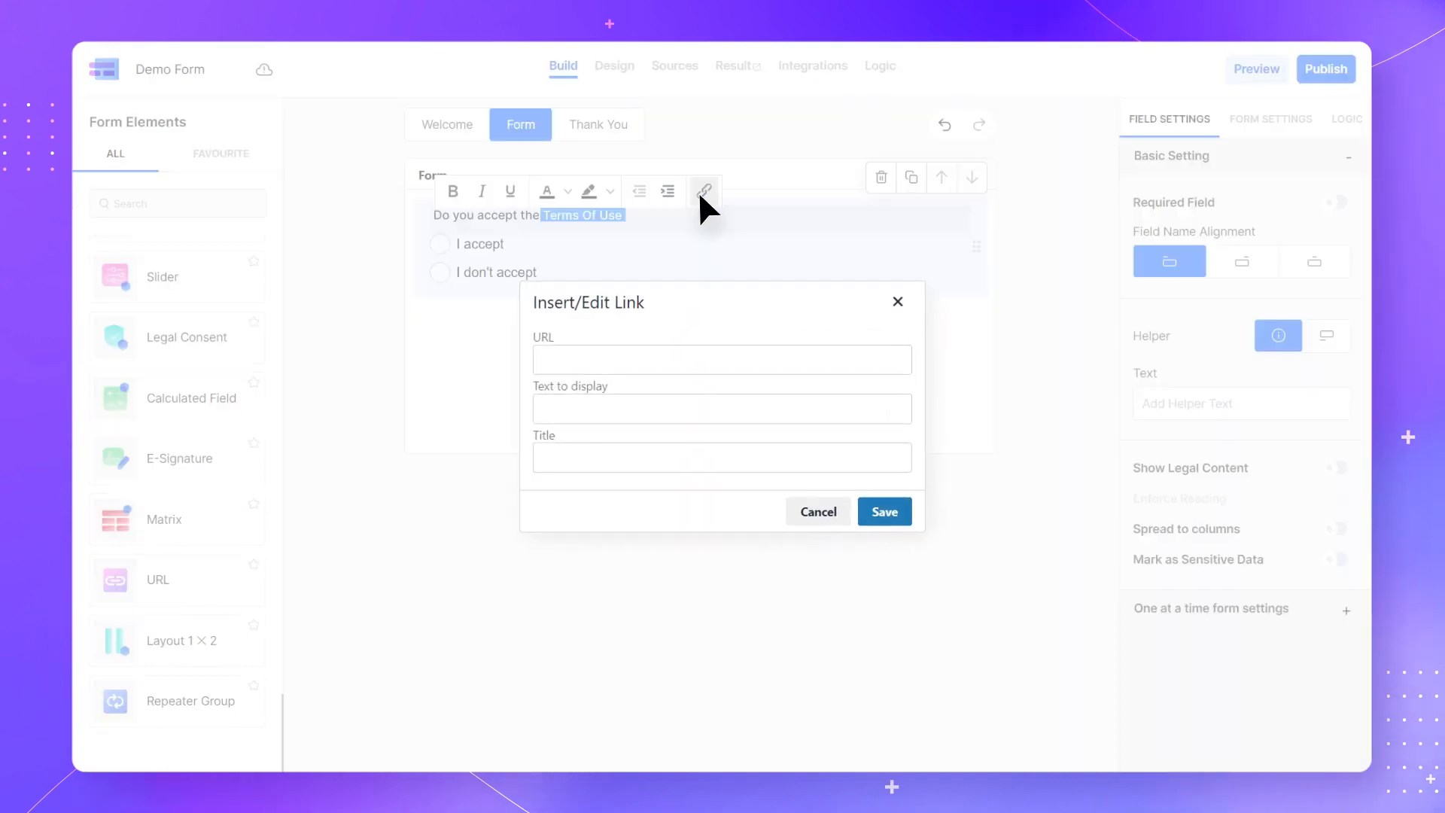
left_click(647, 362)
type("https://makeforms.io/terms-of")
key("Tab")
type("Te")
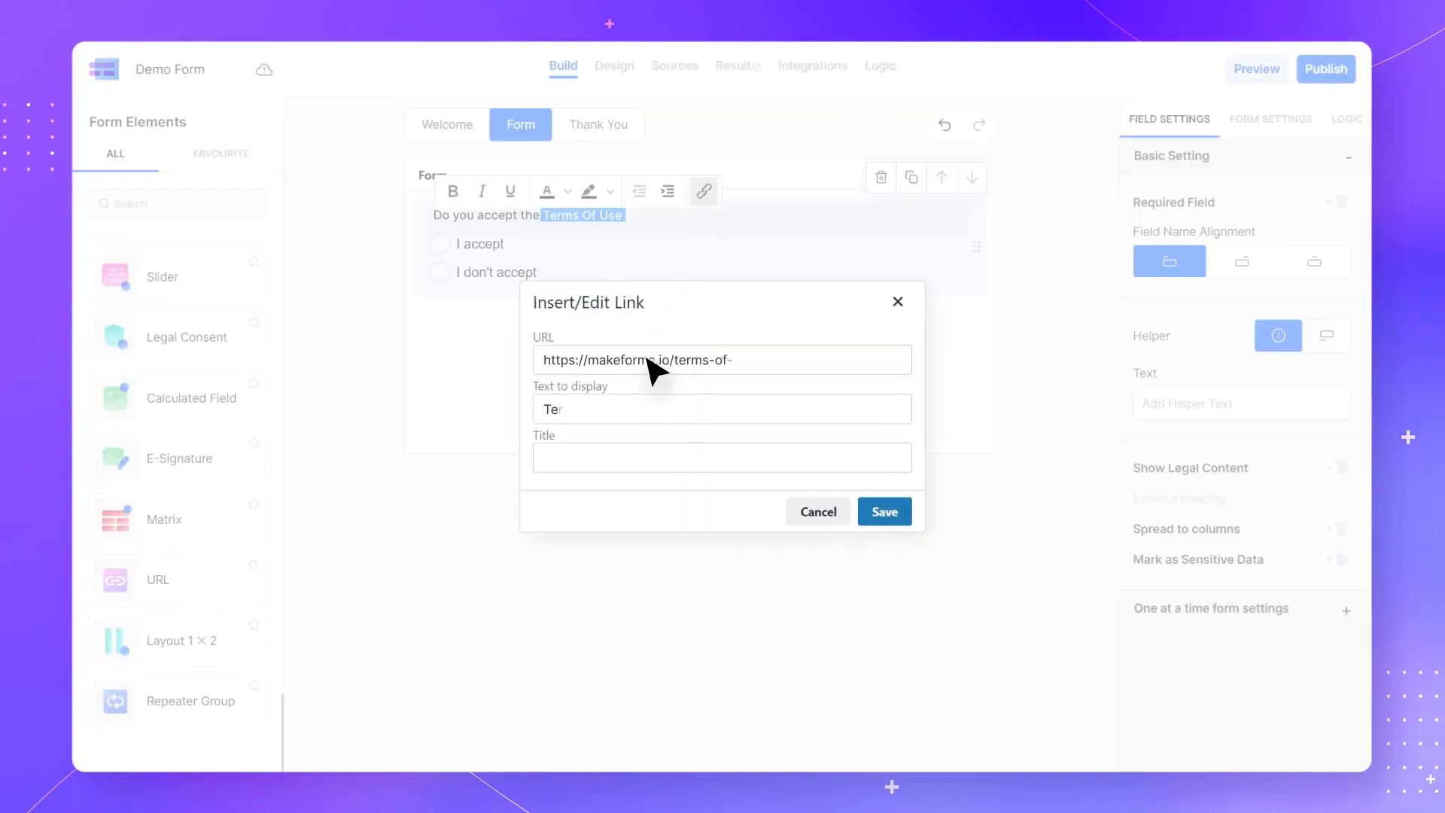
type("Terms Of Use")
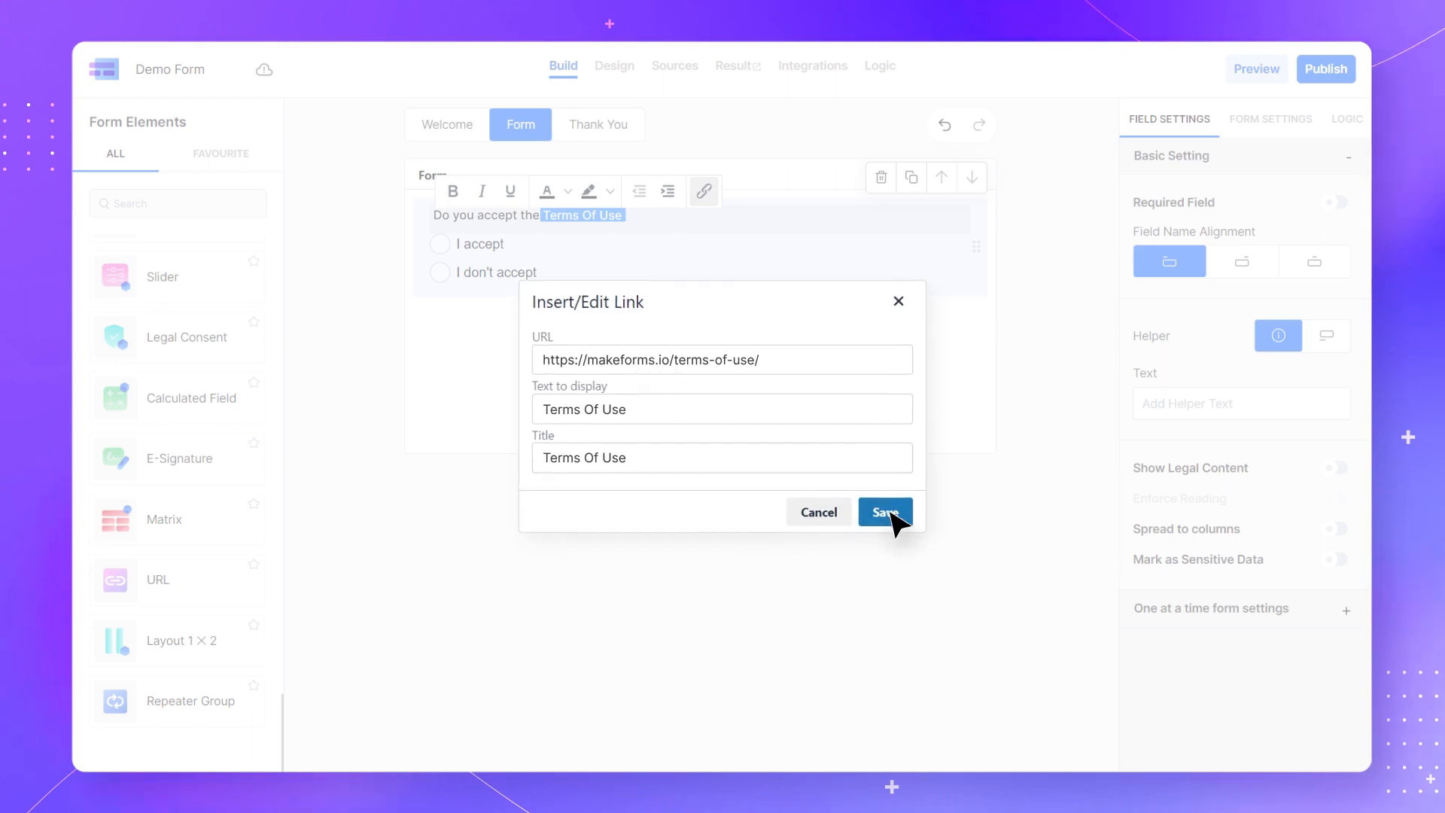
left_click(888, 511)
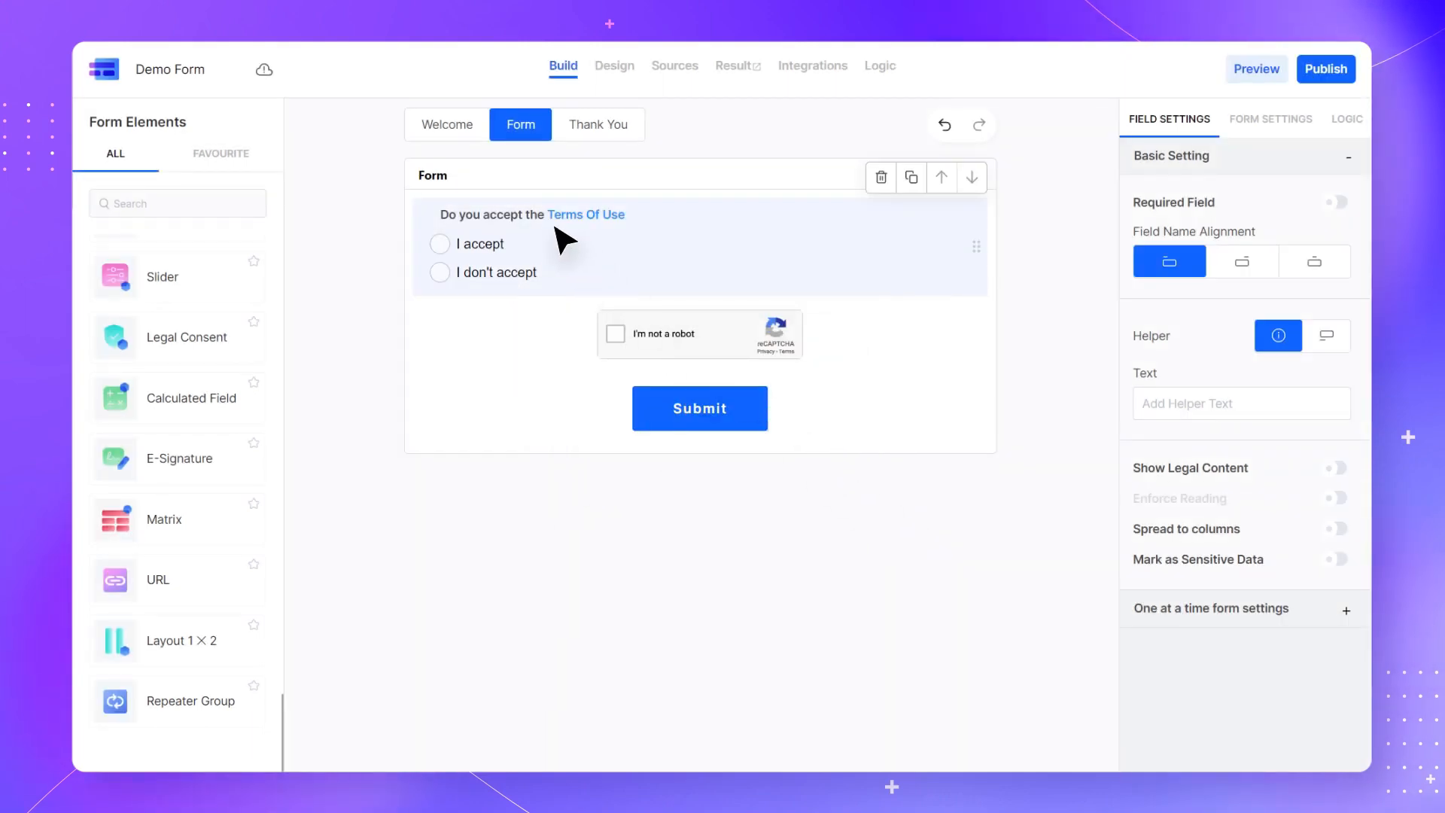
left_click(1338, 468)
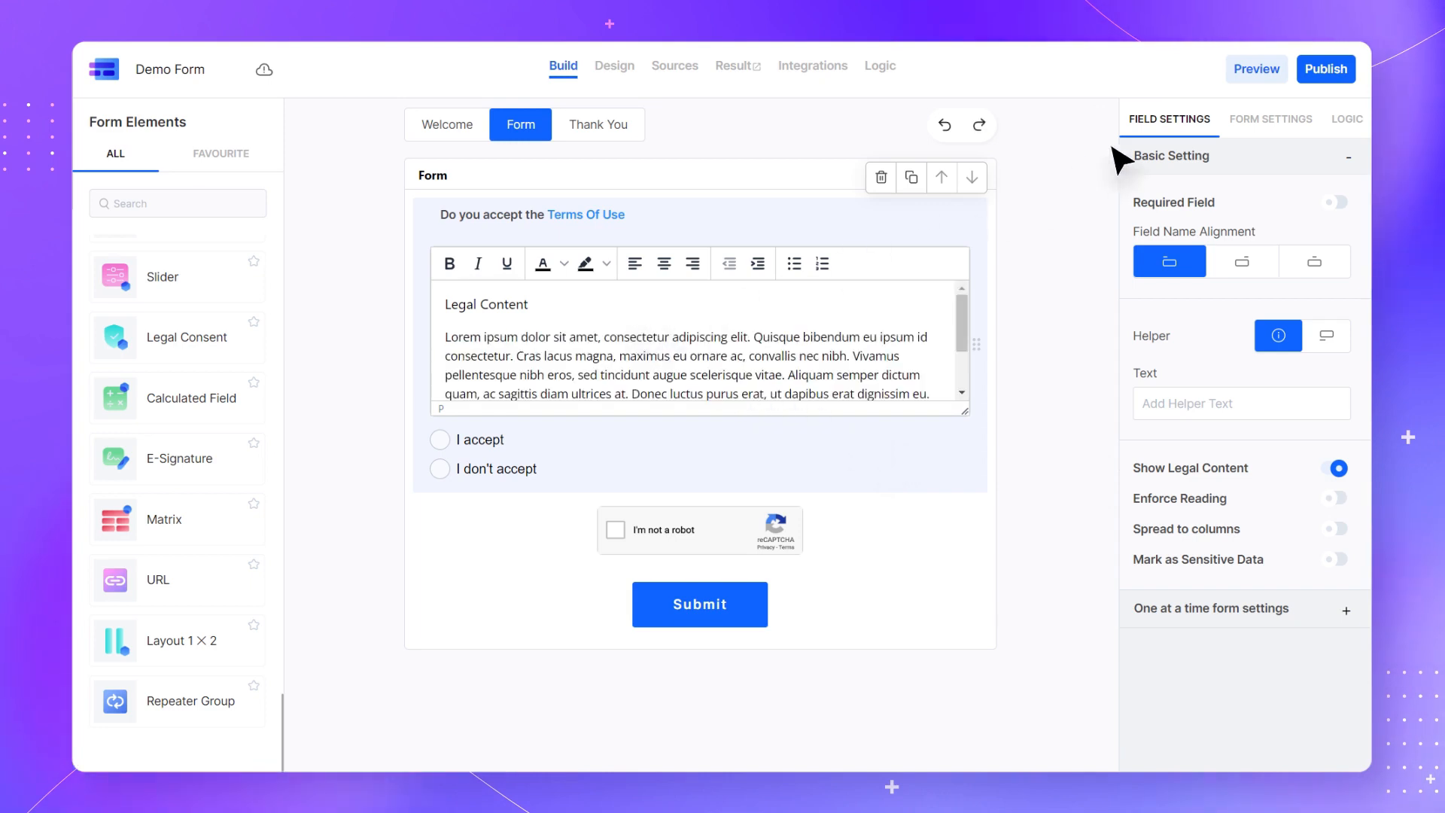
left_click(1326, 69)
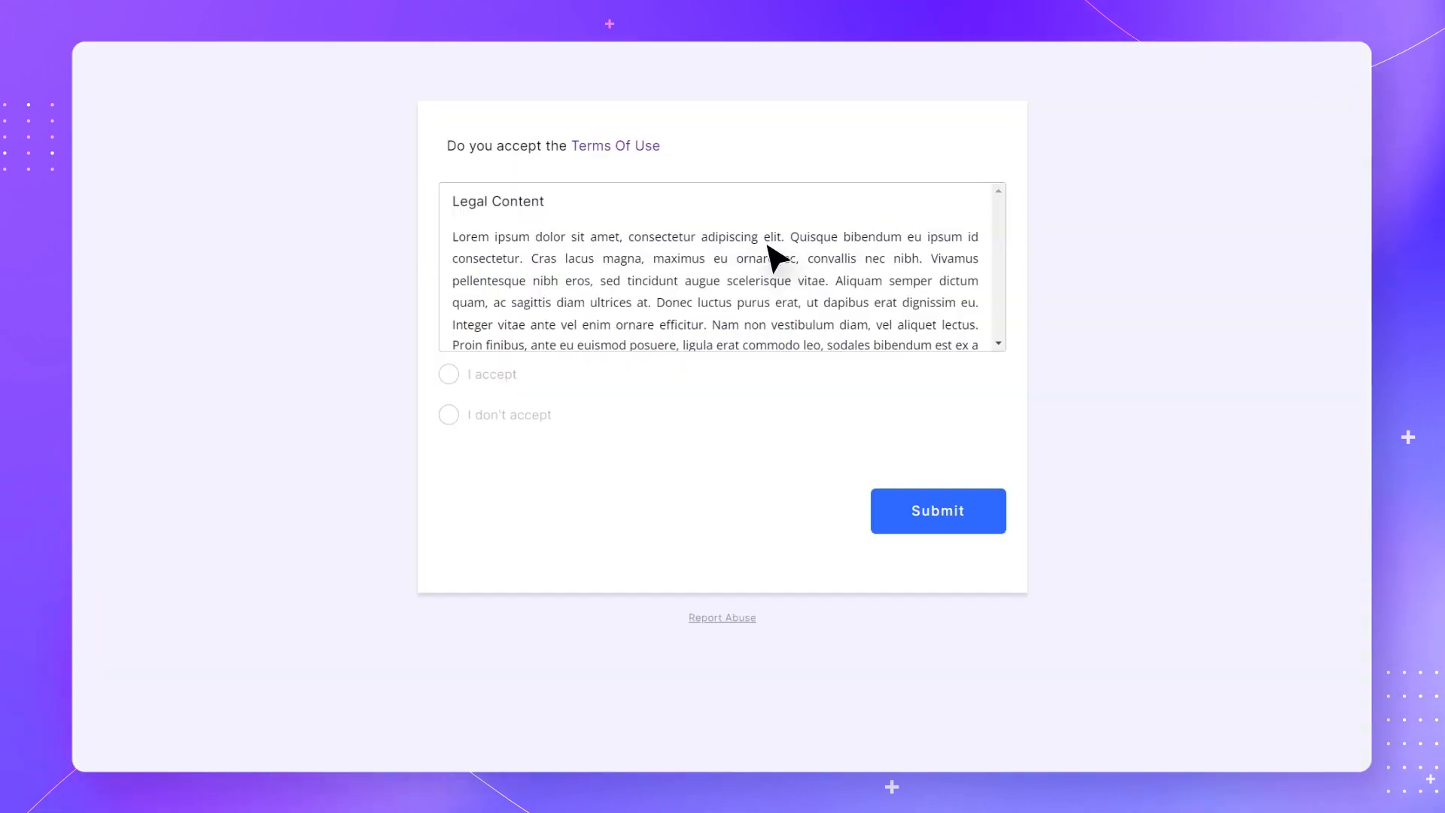
Require reading the legal text, test accept and decline live, then add a Sign e-signature field.
left_click(498, 381)
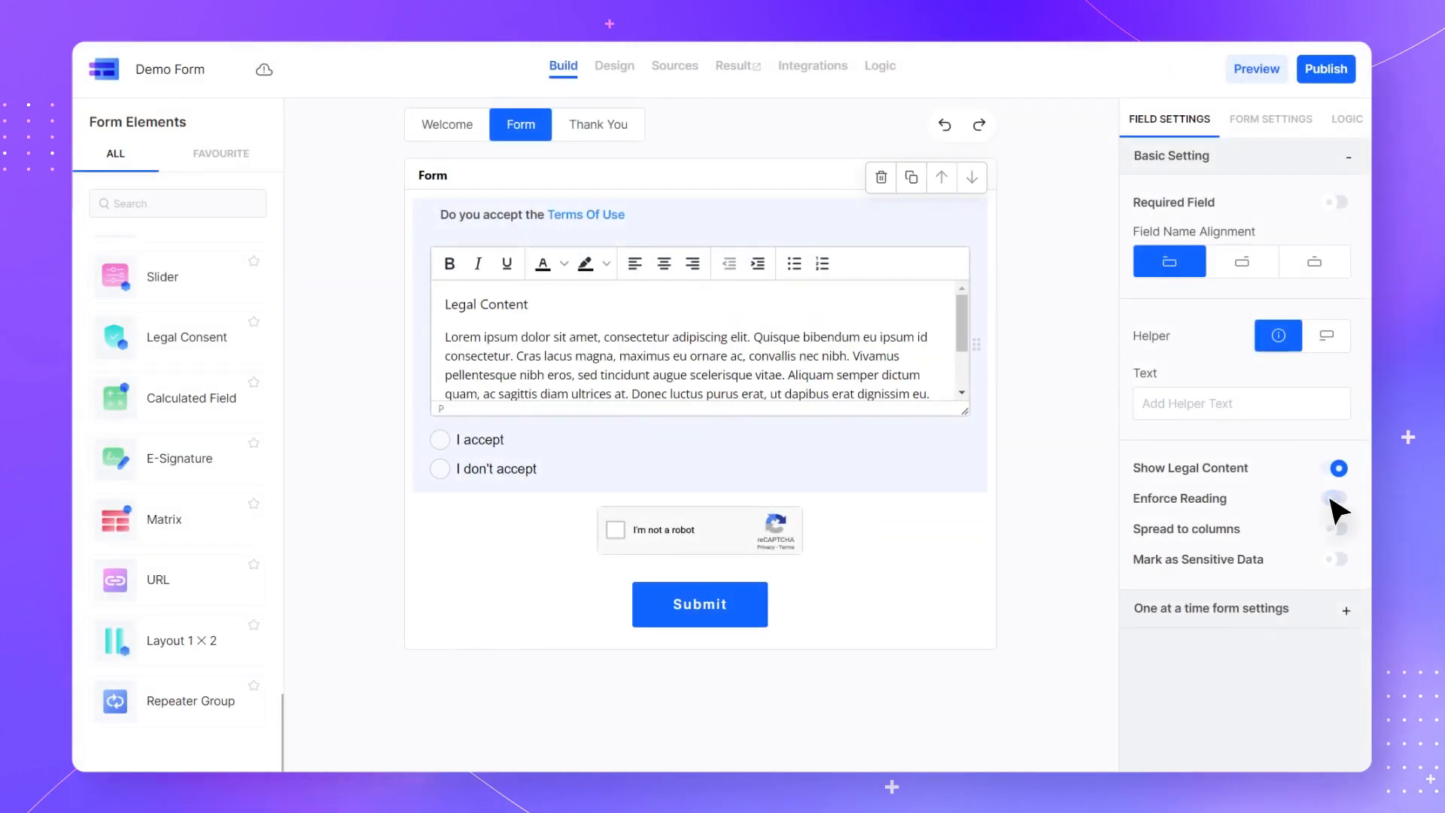
left_click(1339, 498)
left_click(1326, 68)
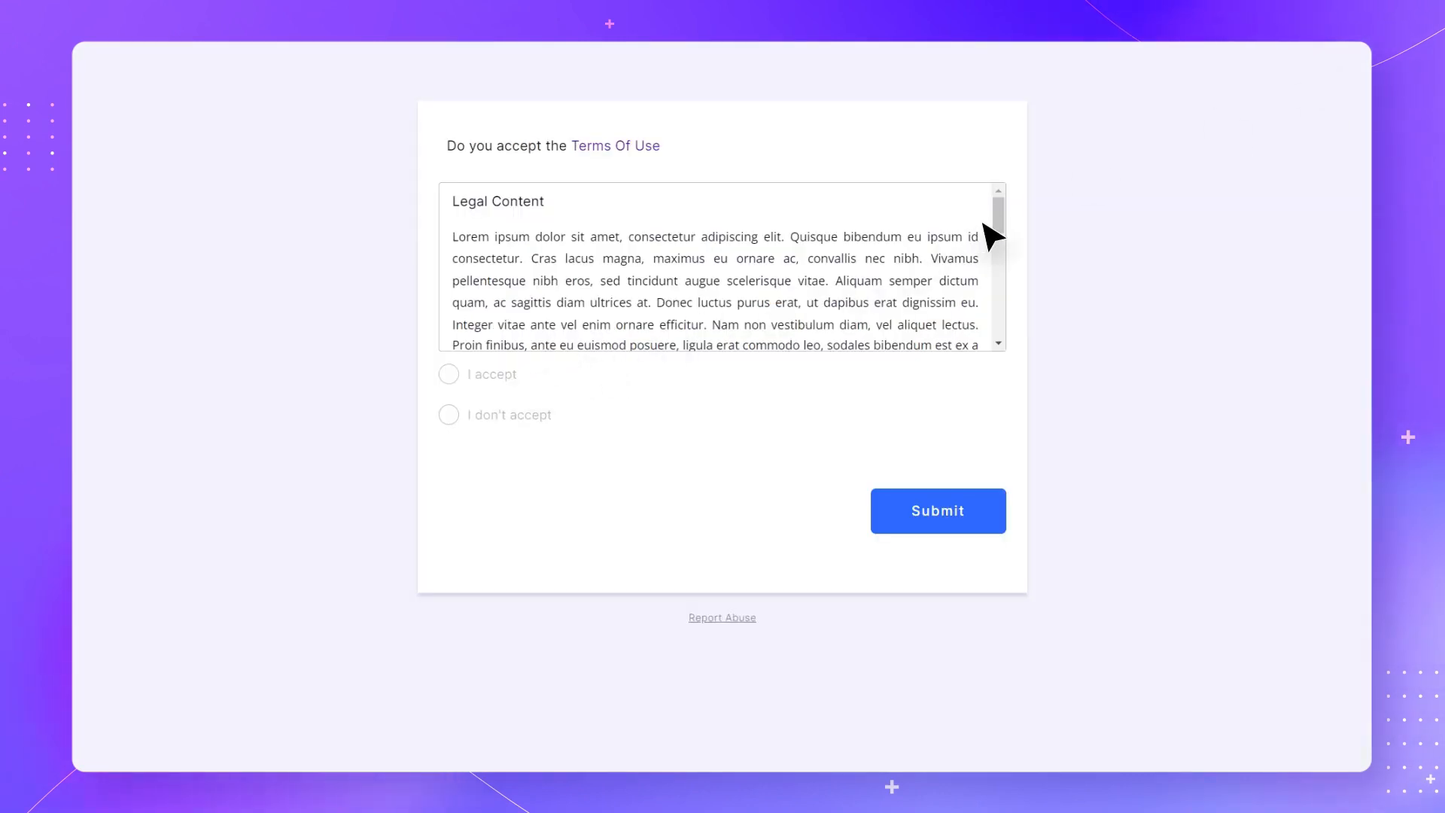
left_click_drag(999, 219, 1001, 320)
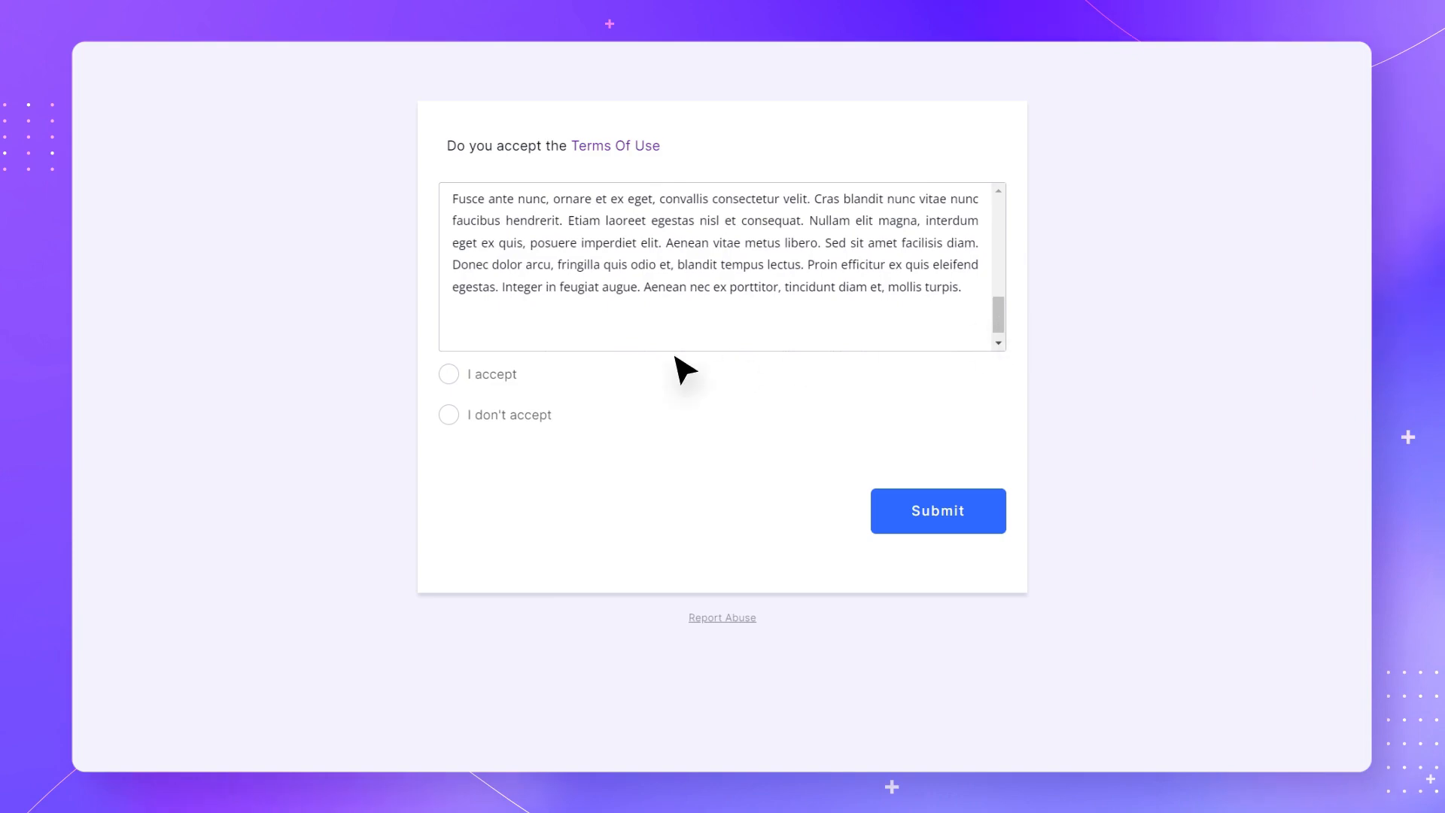
left_click(482, 381)
left_click(482, 421)
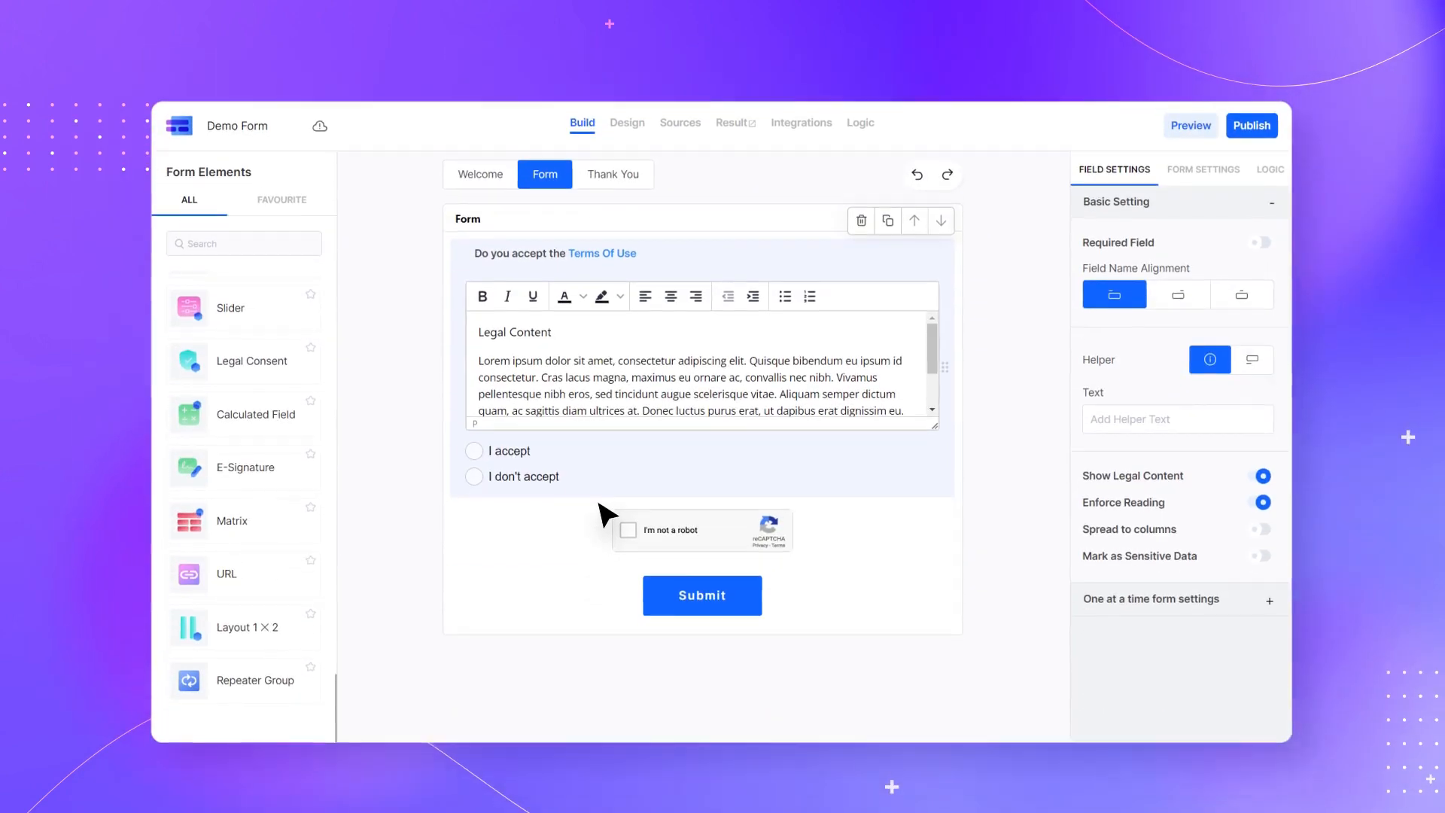
left_click(247, 460)
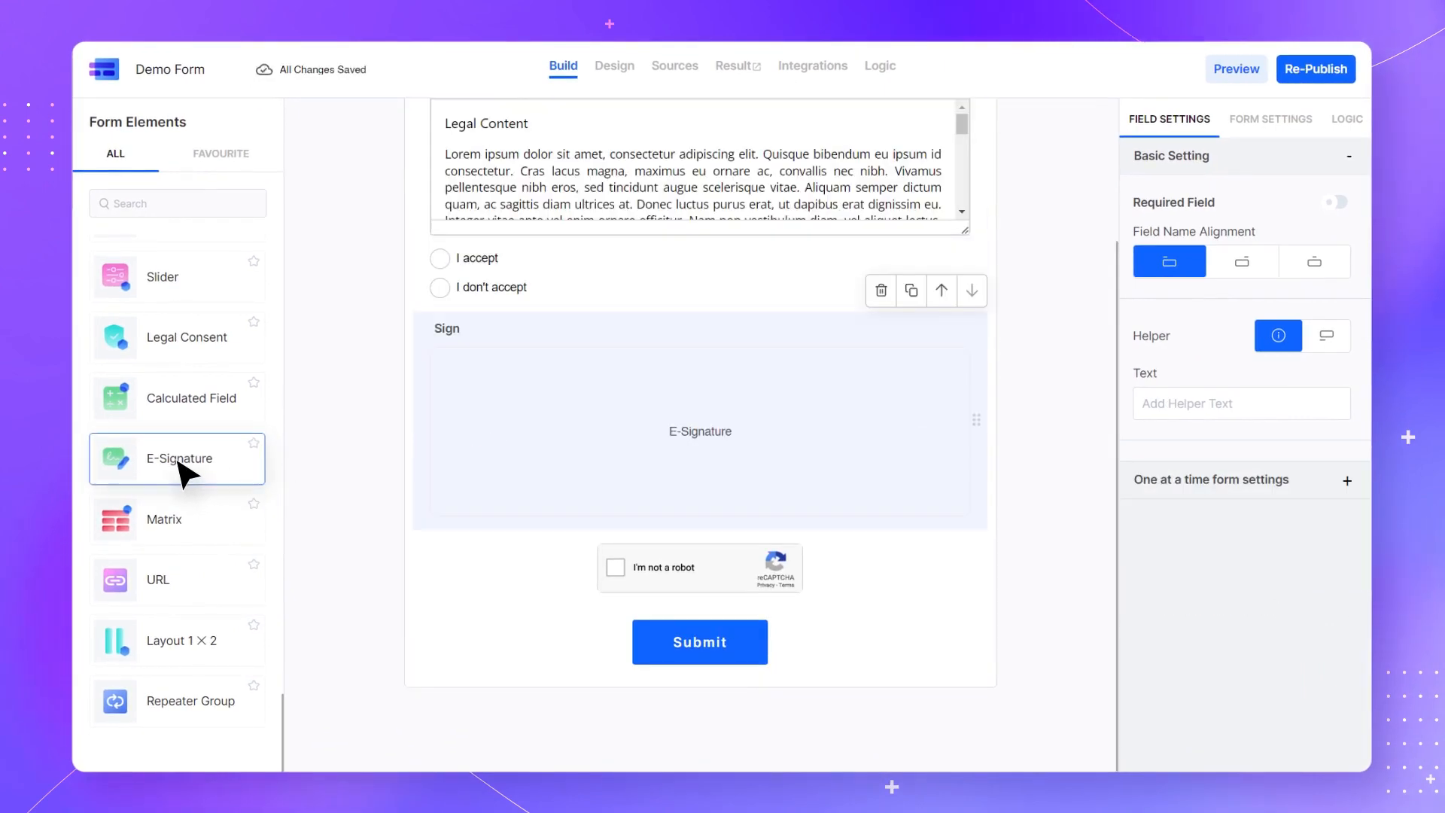
Draw a test signature in the Design preview, then add a URL field below Sign.
left_click(614, 66)
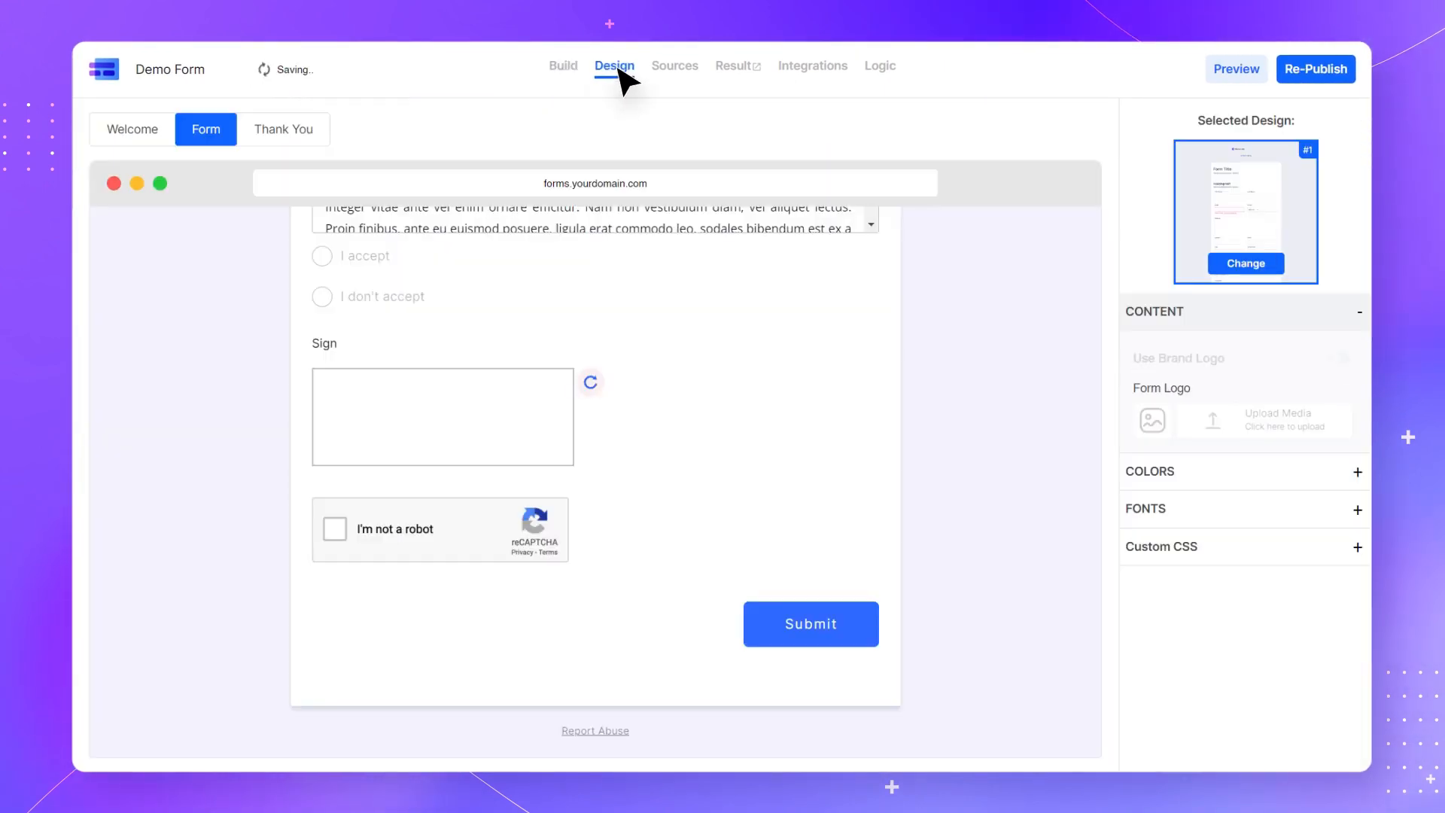
mouse_move(335, 418)
left_mouse_down()
mouse_move(419, 436)
mouse_move(475, 420)
left_mouse_up()
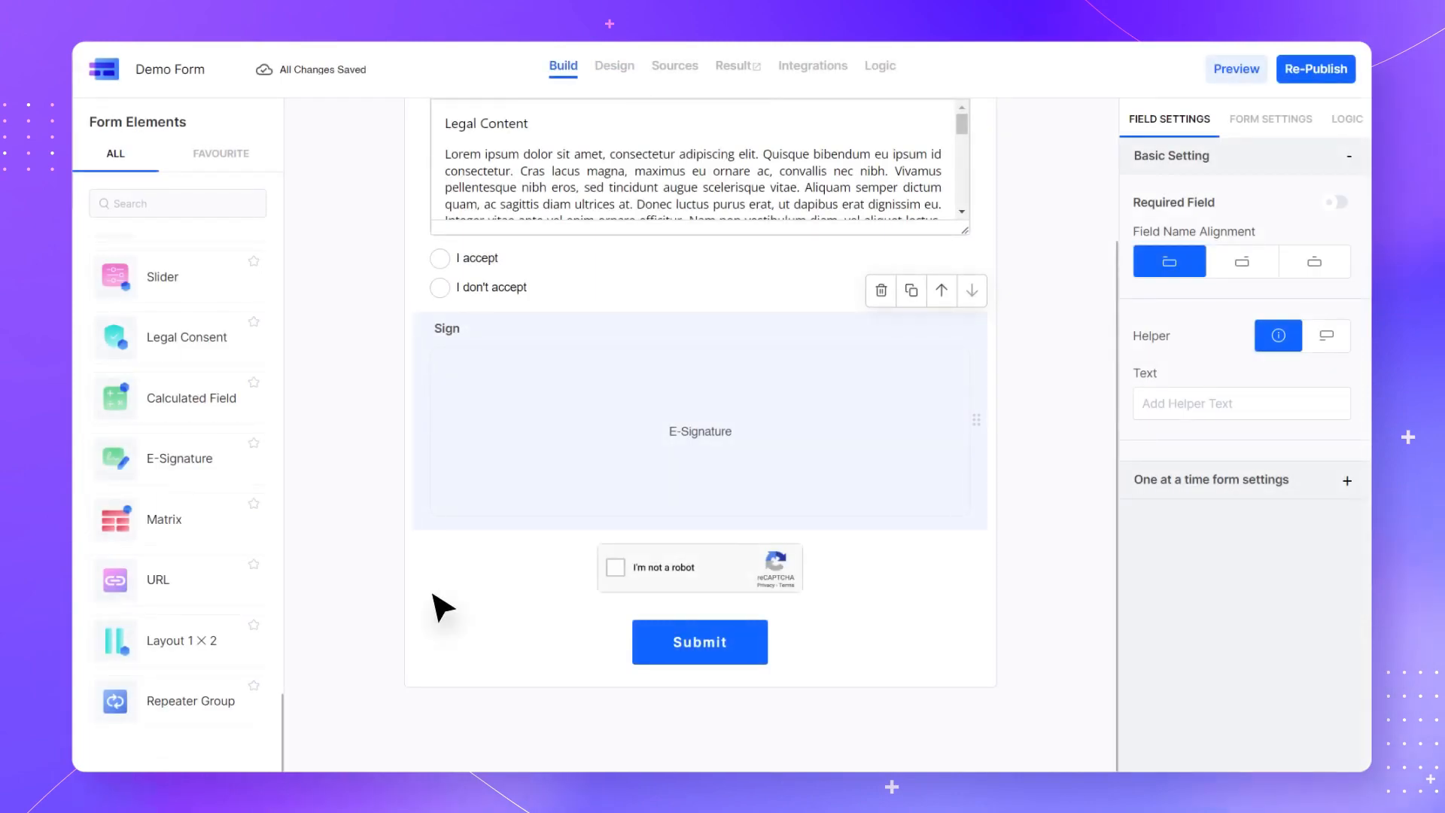
left_click(209, 594)
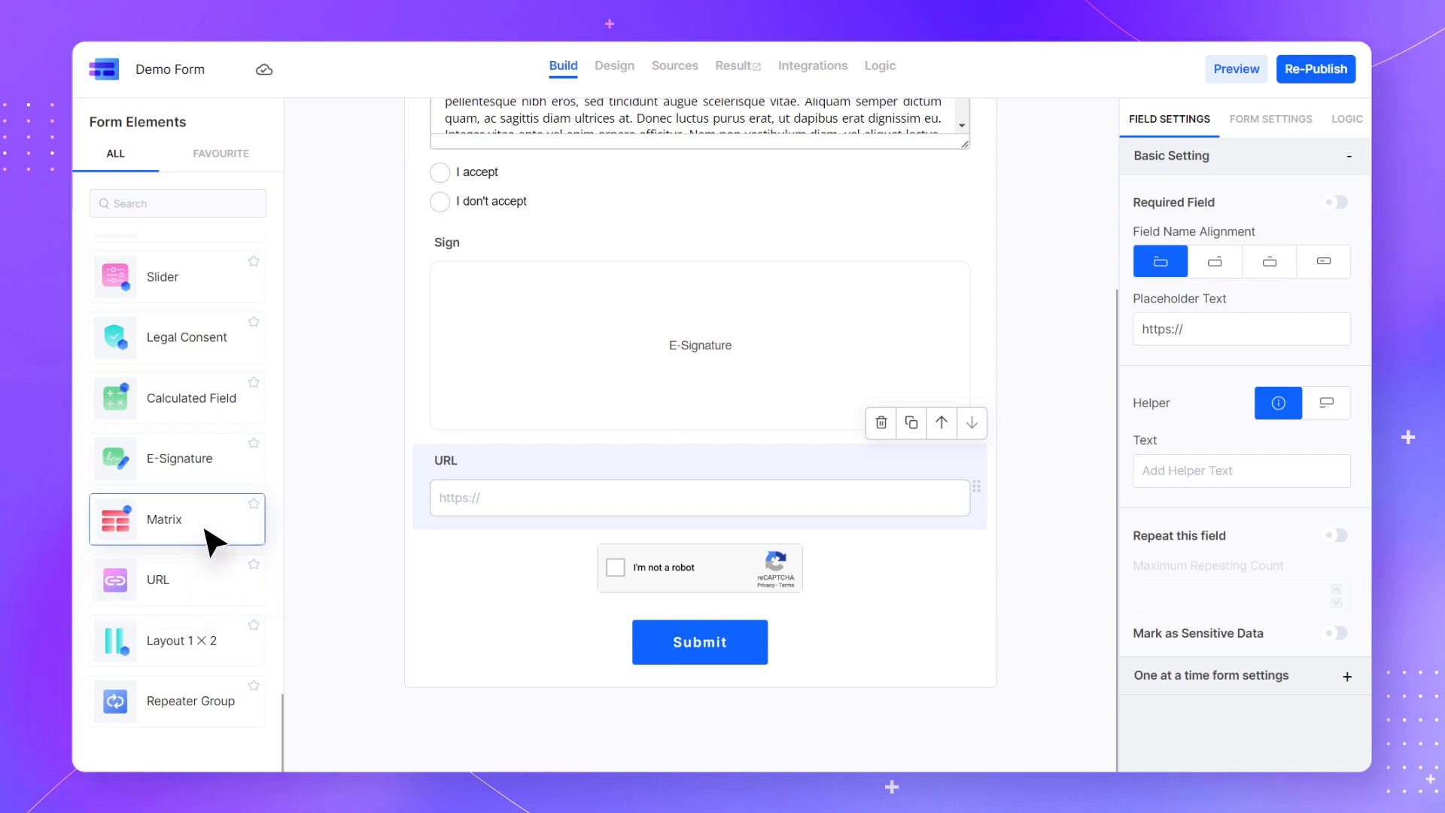
Add a four-row rating matrix with Poor, Good and a Textbox comment column, then a 1×2 layout.
left_click(213, 540)
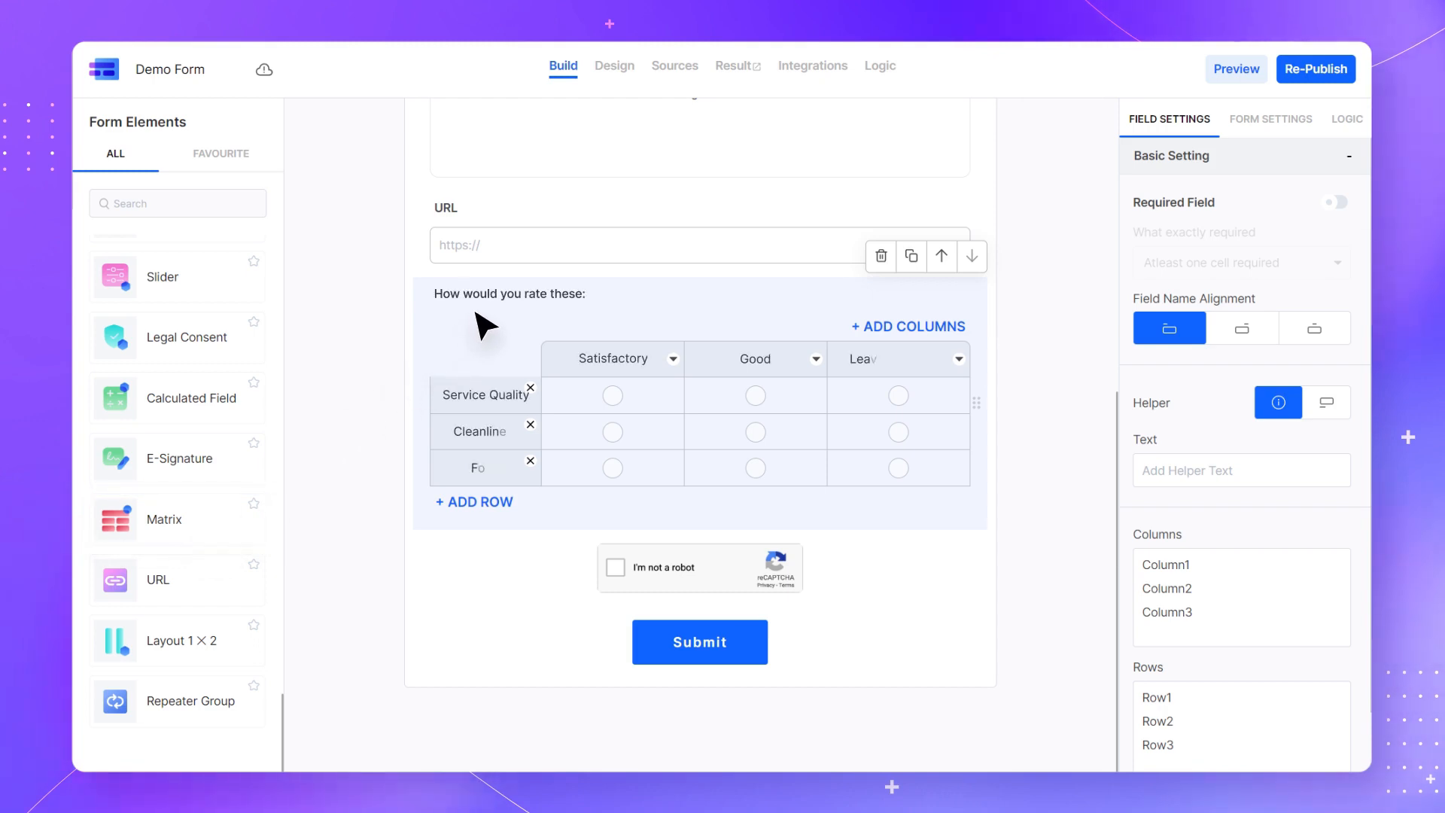
left_click(476, 501)
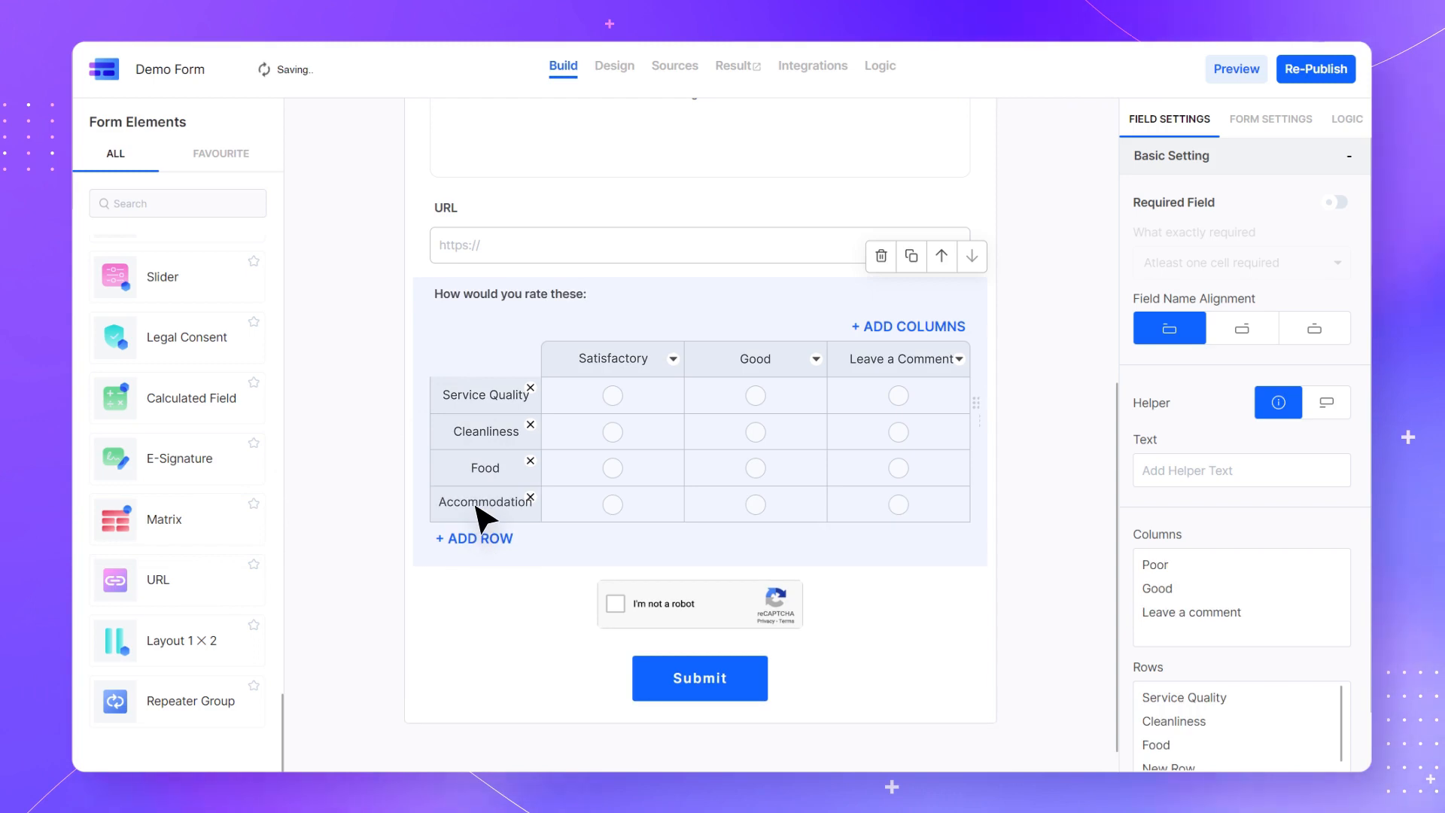
left_click(960, 360)
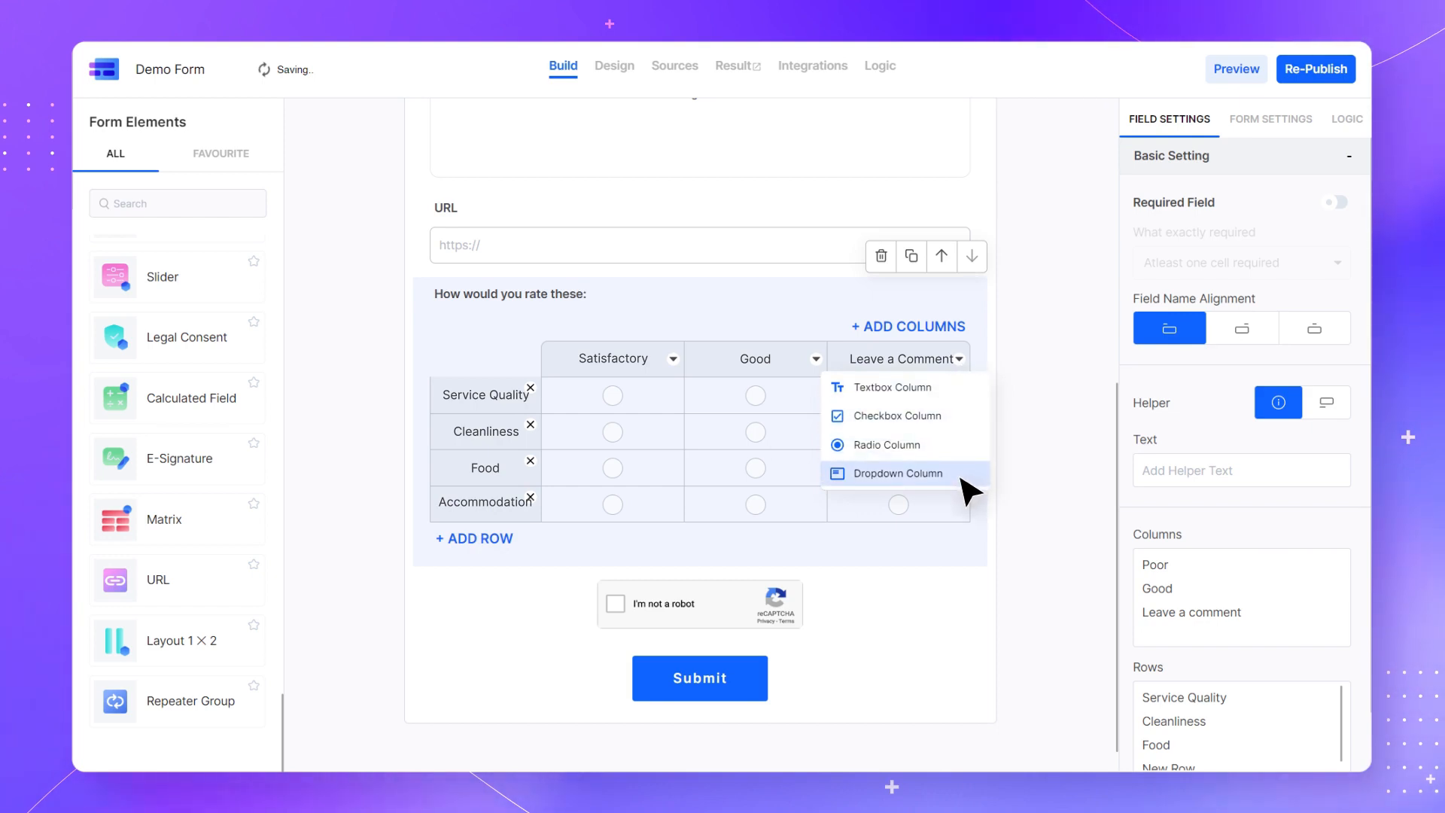
left_click(955, 390)
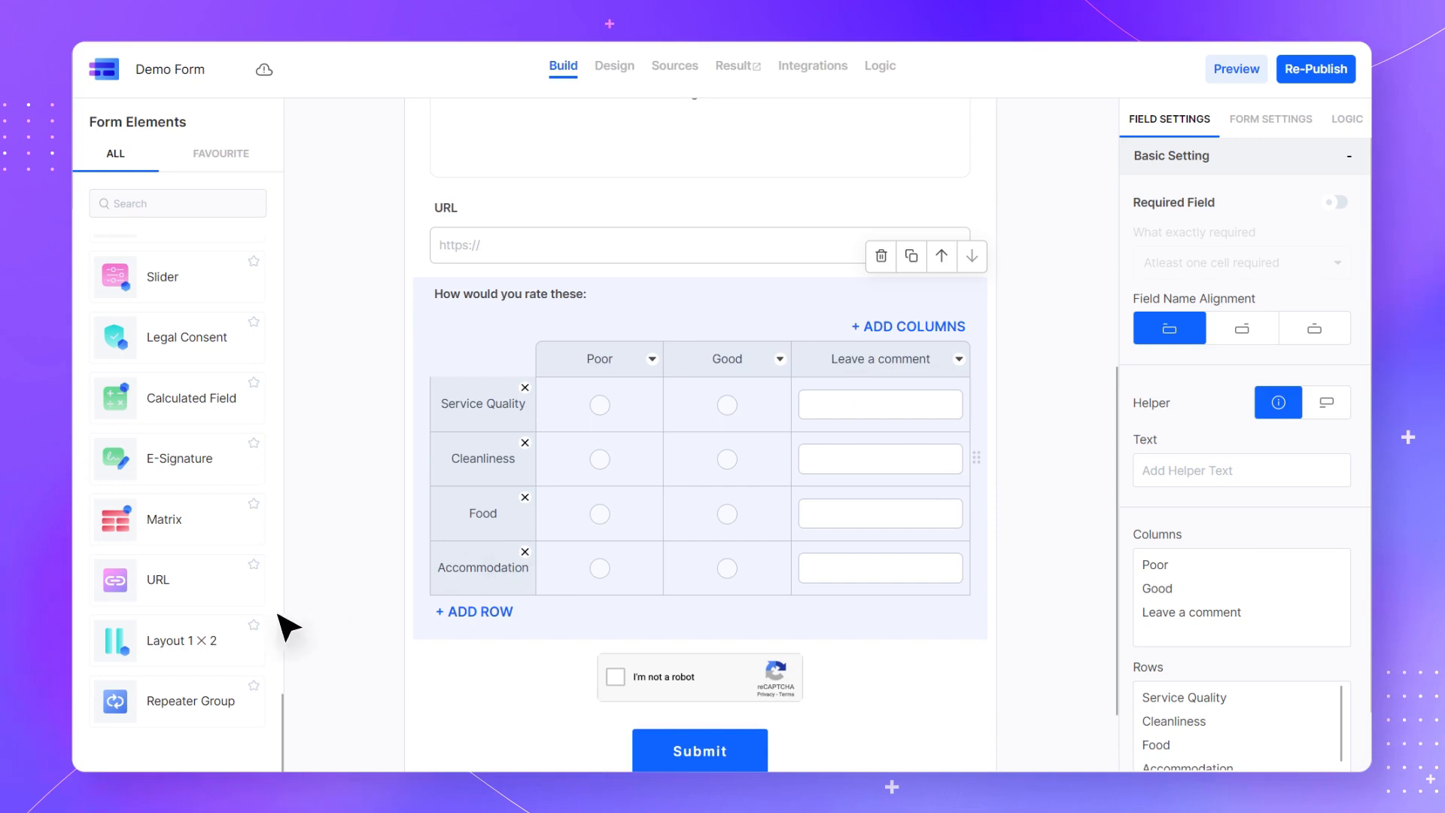
left_click(190, 646)
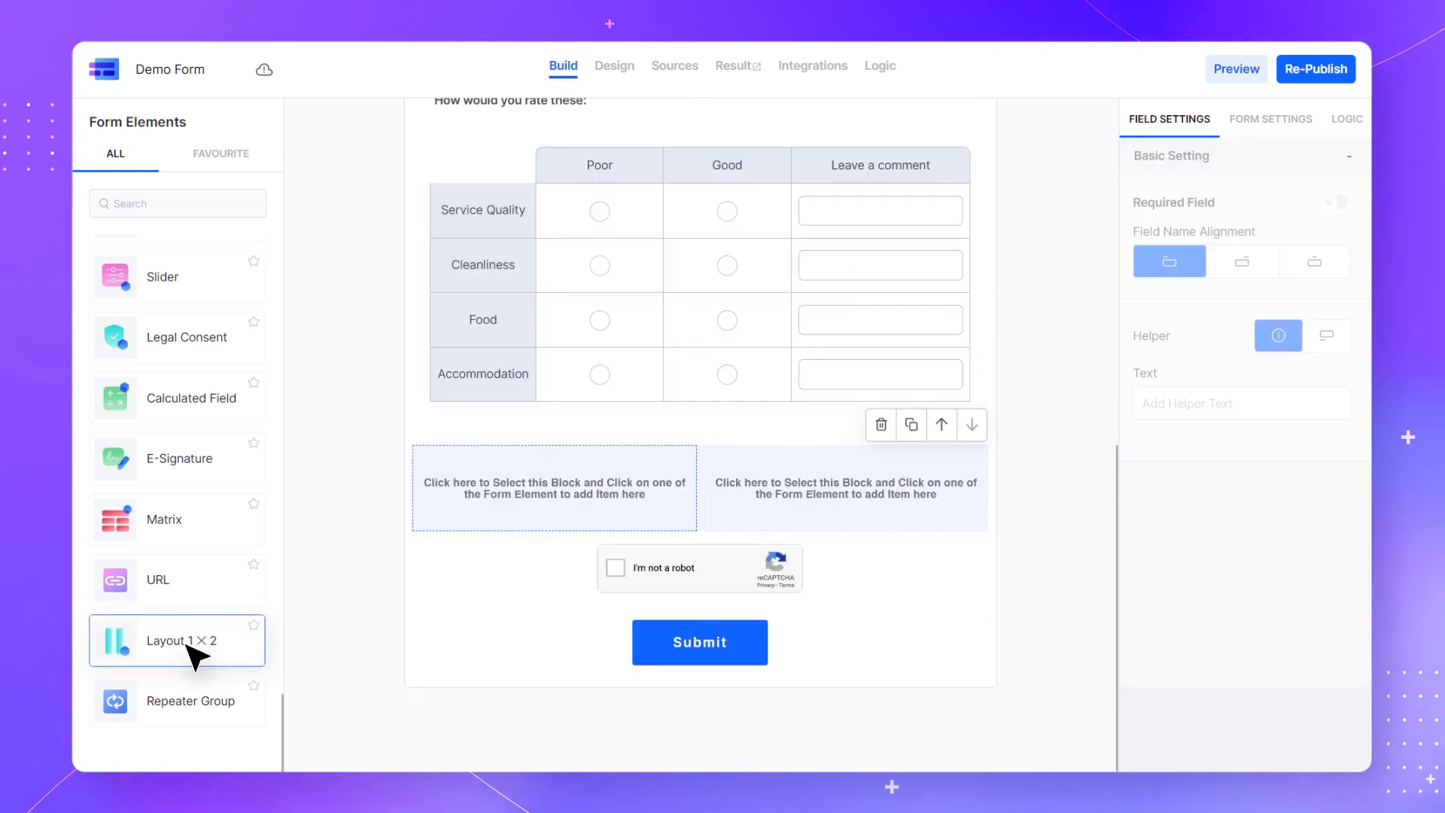
Place Name and Address fields in the left and right columns of the layout.
left_click(192, 209)
type("name")
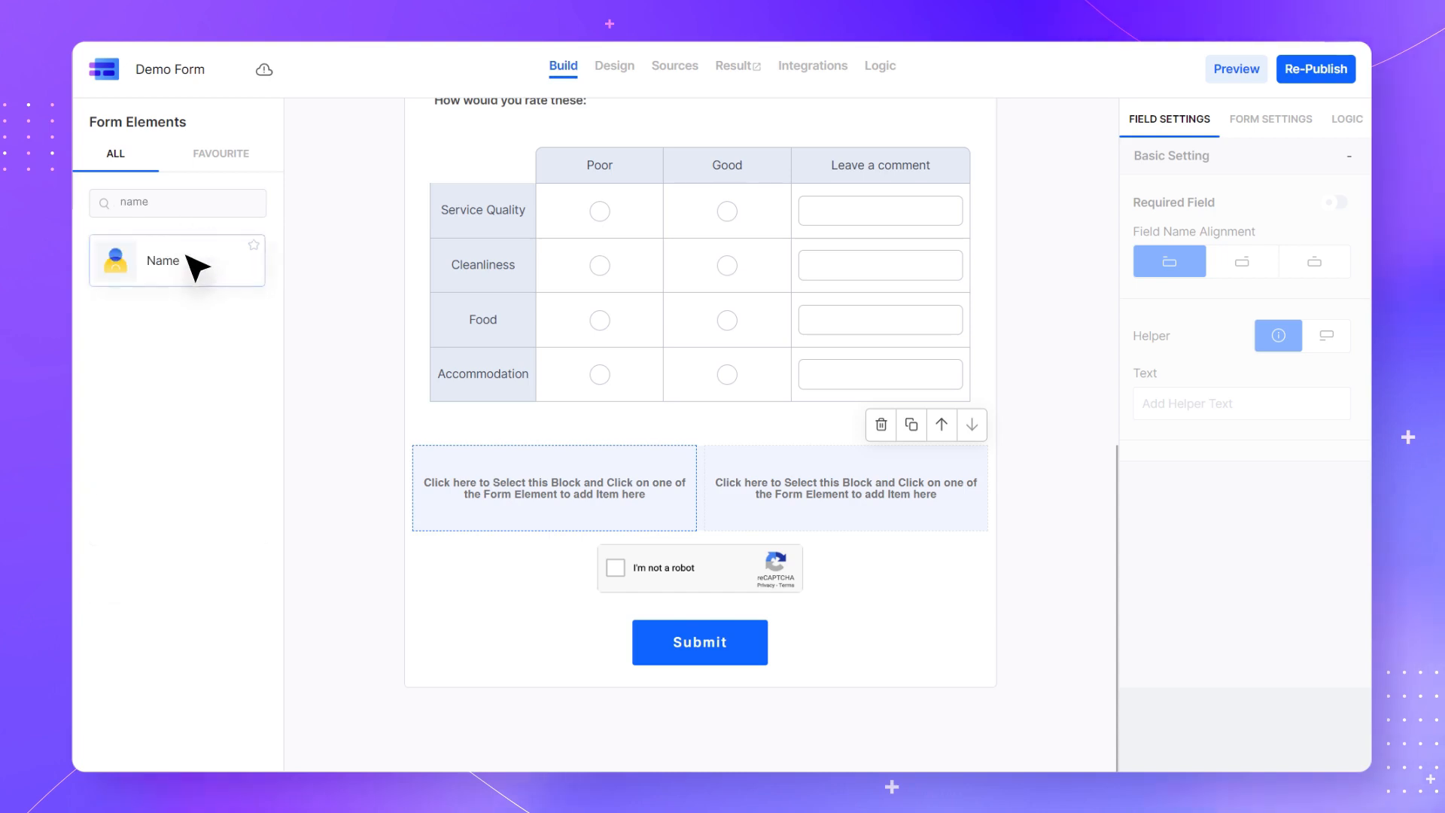
left_click_drag(196, 265, 532, 506)
triple_click(223, 208)
type("address")
left_click_drag(186, 265, 844, 507)
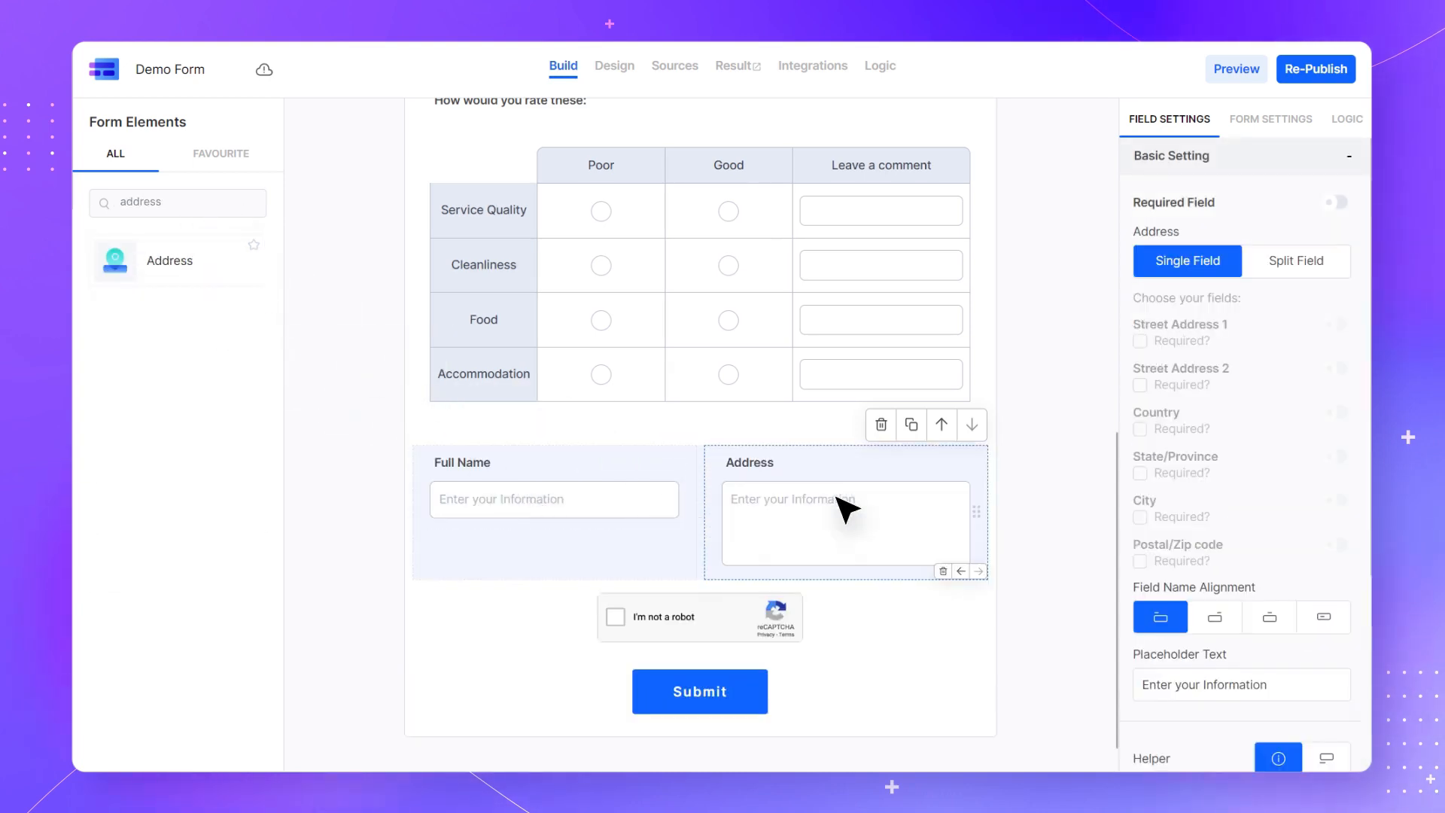
Add a 'Personal Details' paragraph heading above the Name and Address row.
triple_click(256, 201)
type("paragraph")
left_click_drag(268, 256, 722, 467)
type("Personal Details")
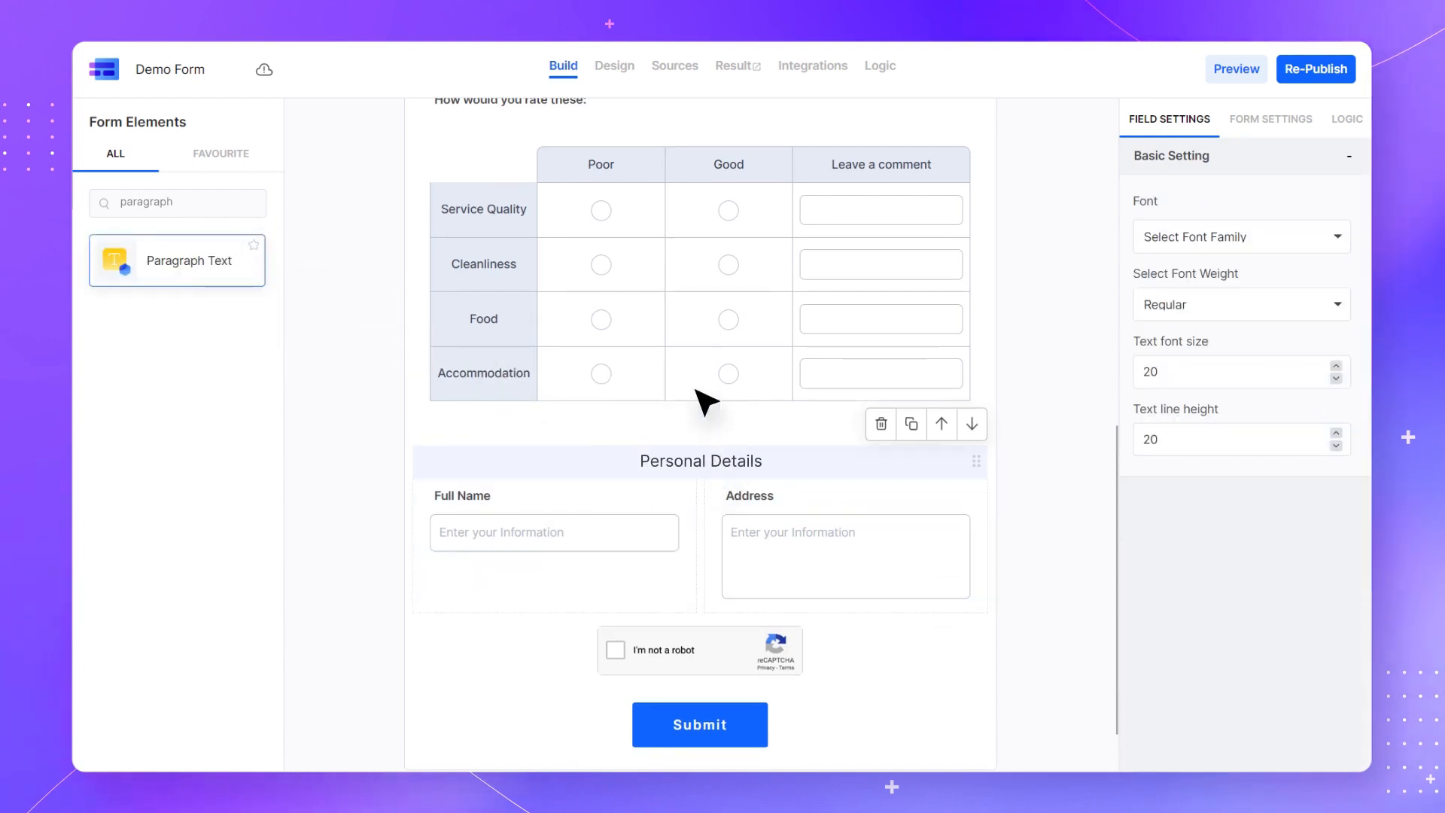
left_click(618, 69)
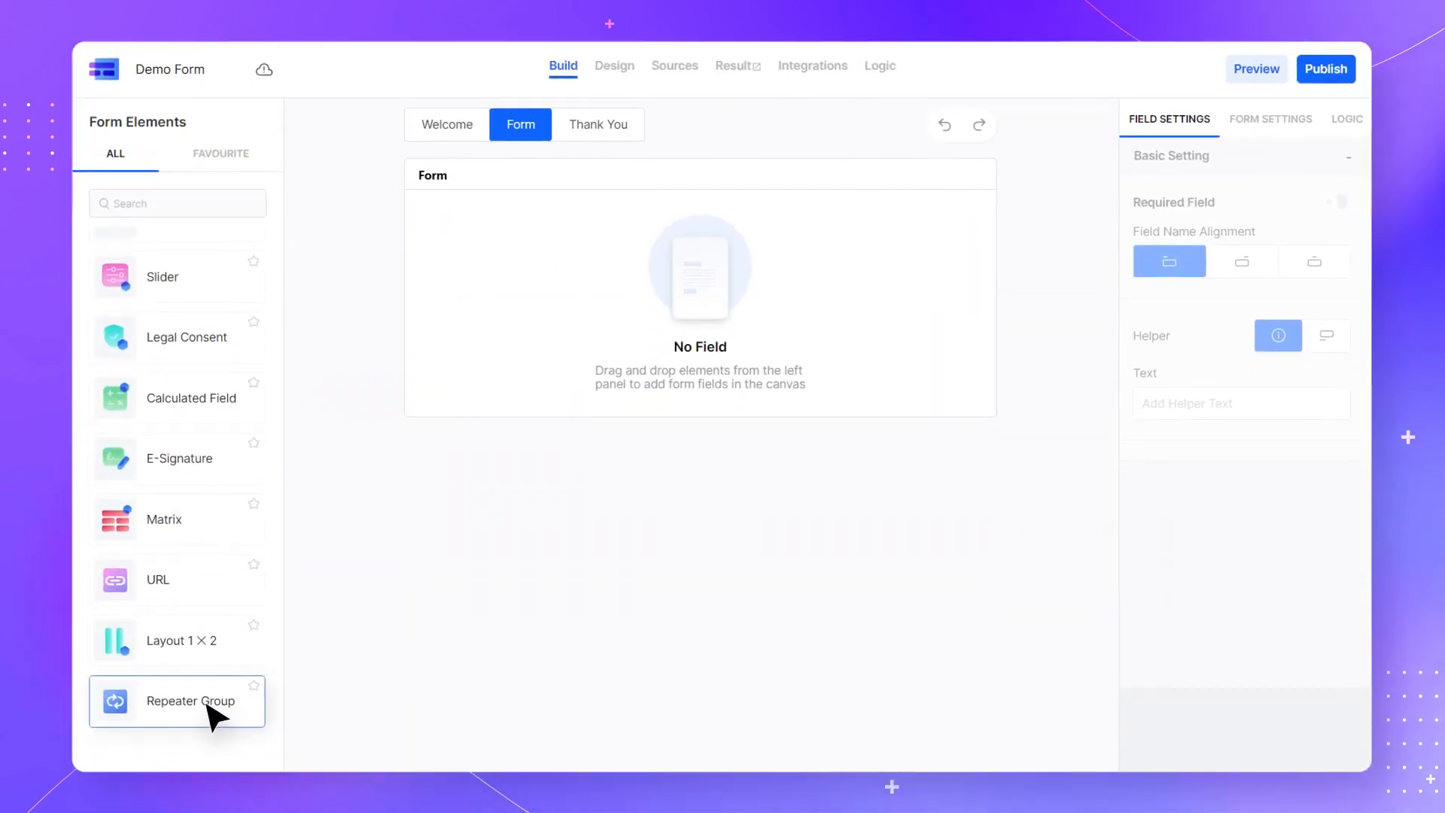
Add a Repeater Group containing Full Name, Address and Email, set to repeat 3 times.
left_click(207, 710)
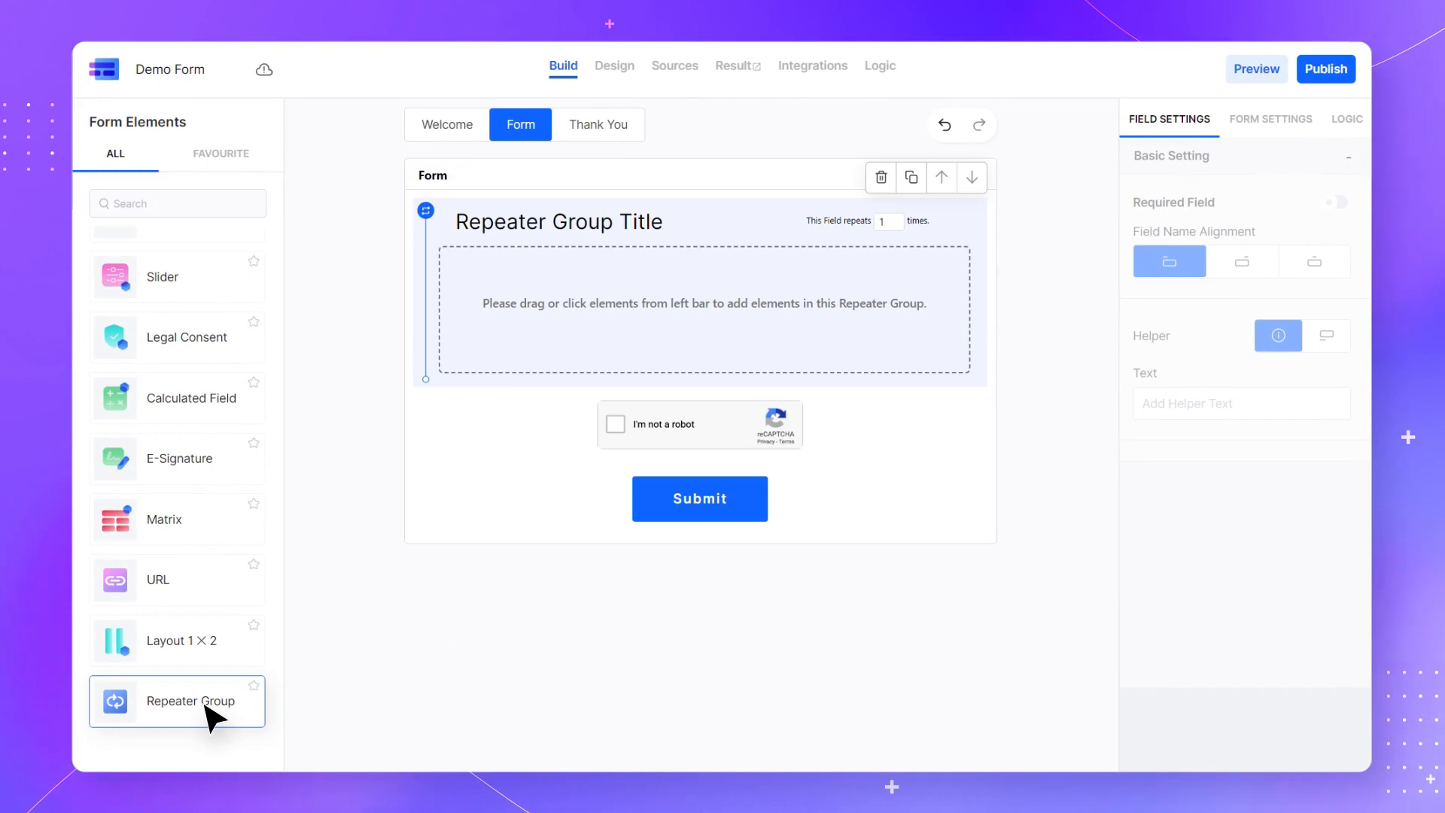
scroll(203, 723, "up", 10)
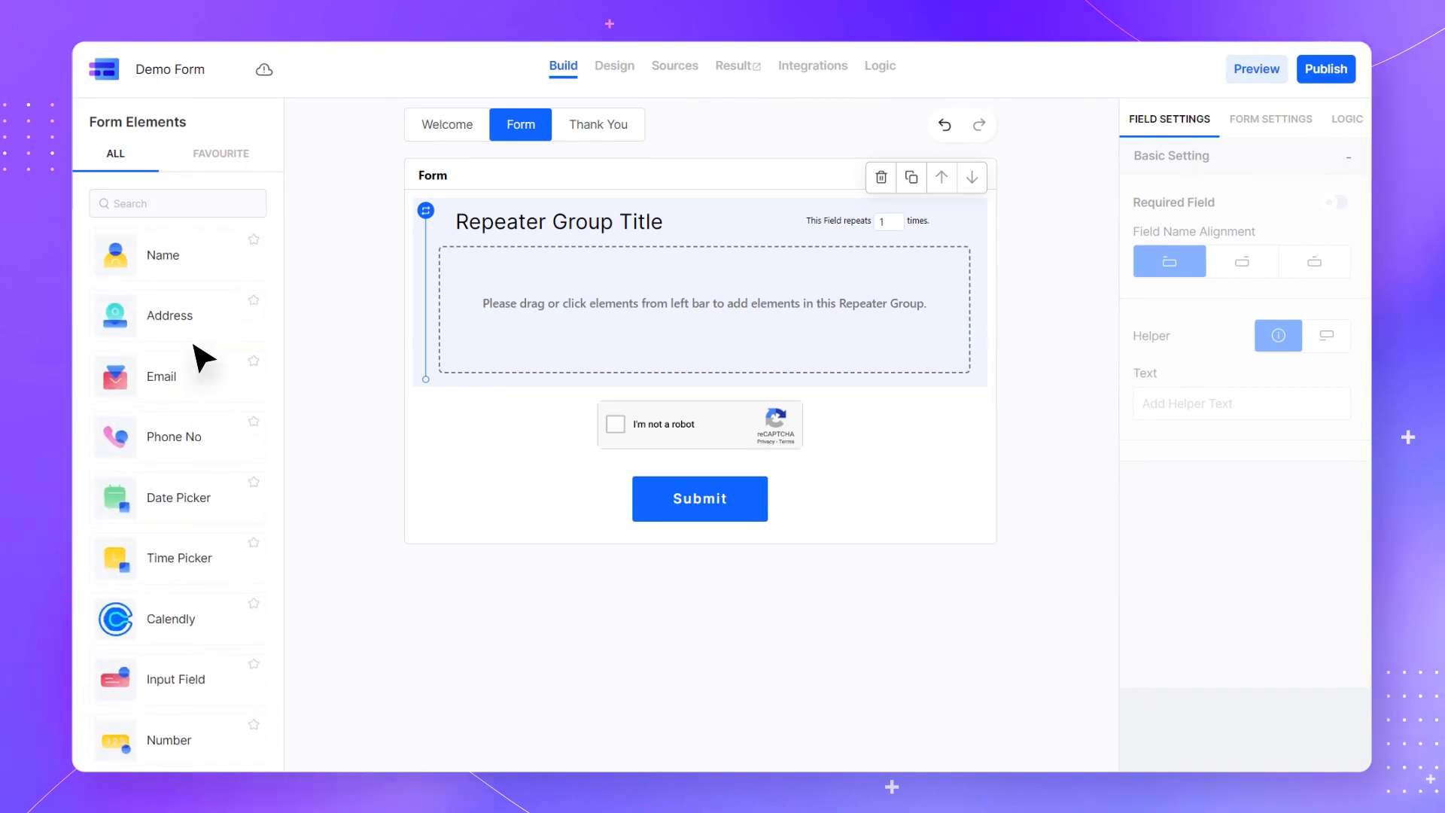
left_click(193, 263)
left_click(197, 320)
left_click(194, 380)
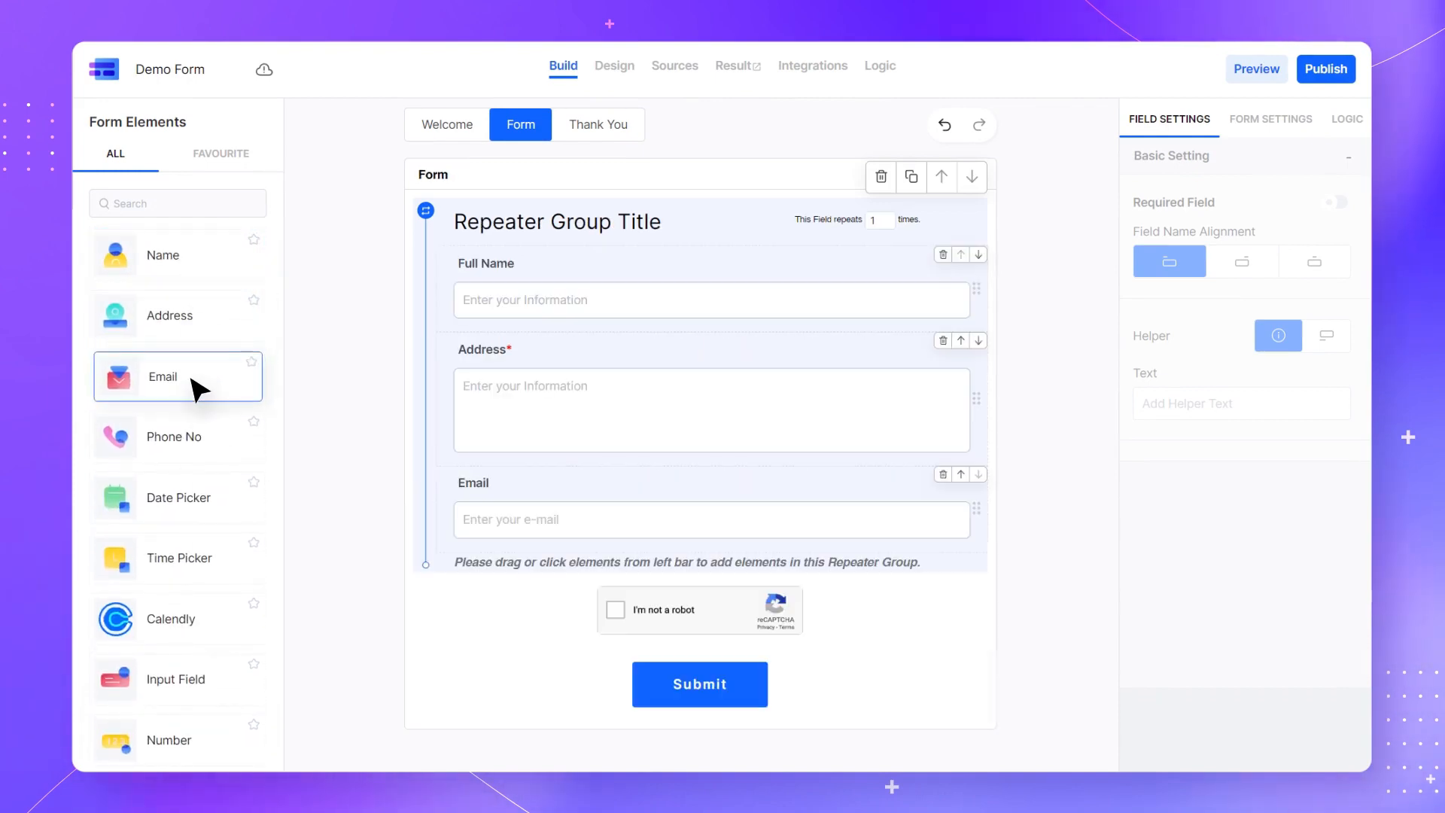
double_click(889, 219)
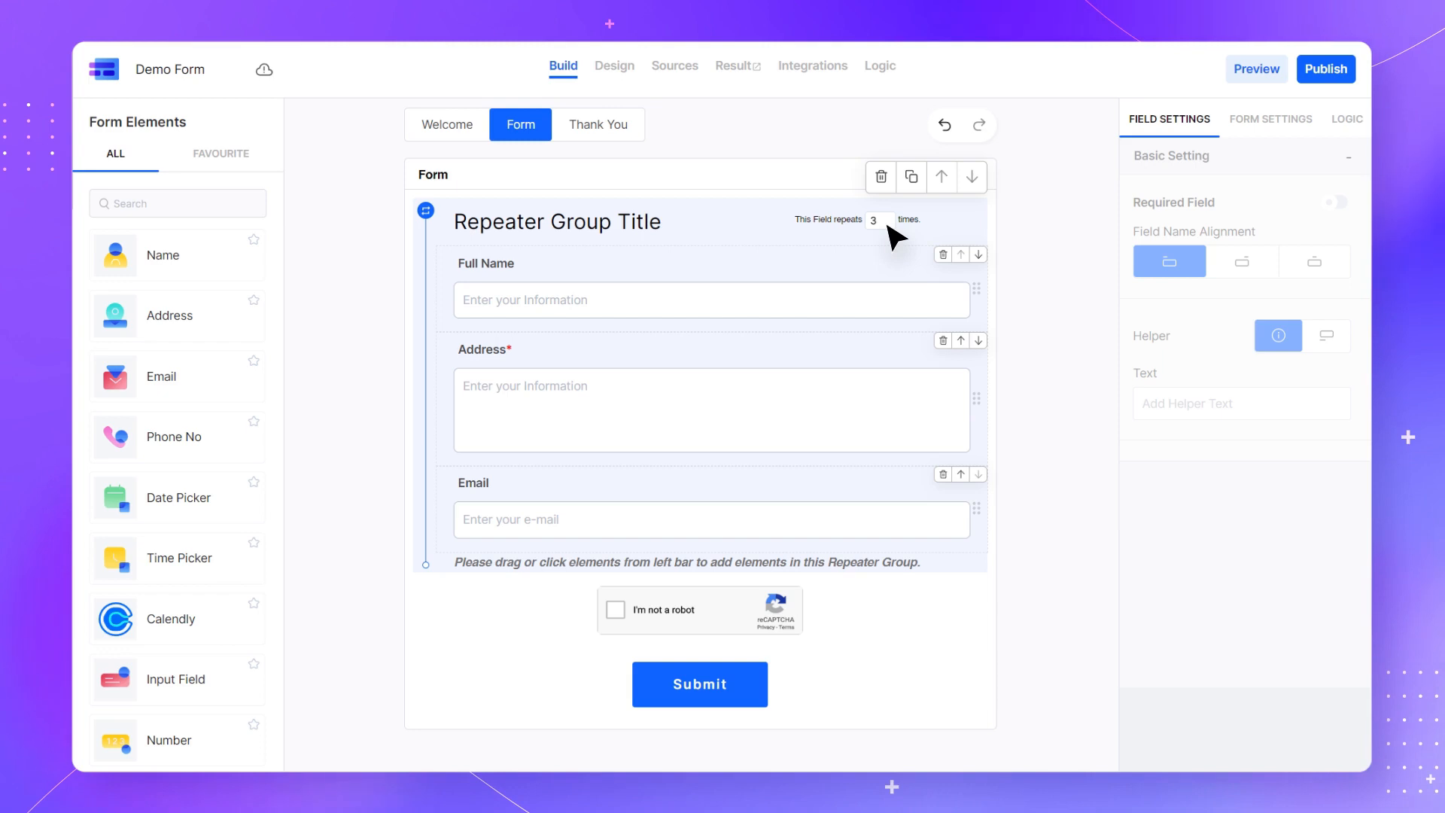
Preview the live form and add second and third copies of the repeater group.
left_click(1321, 70)
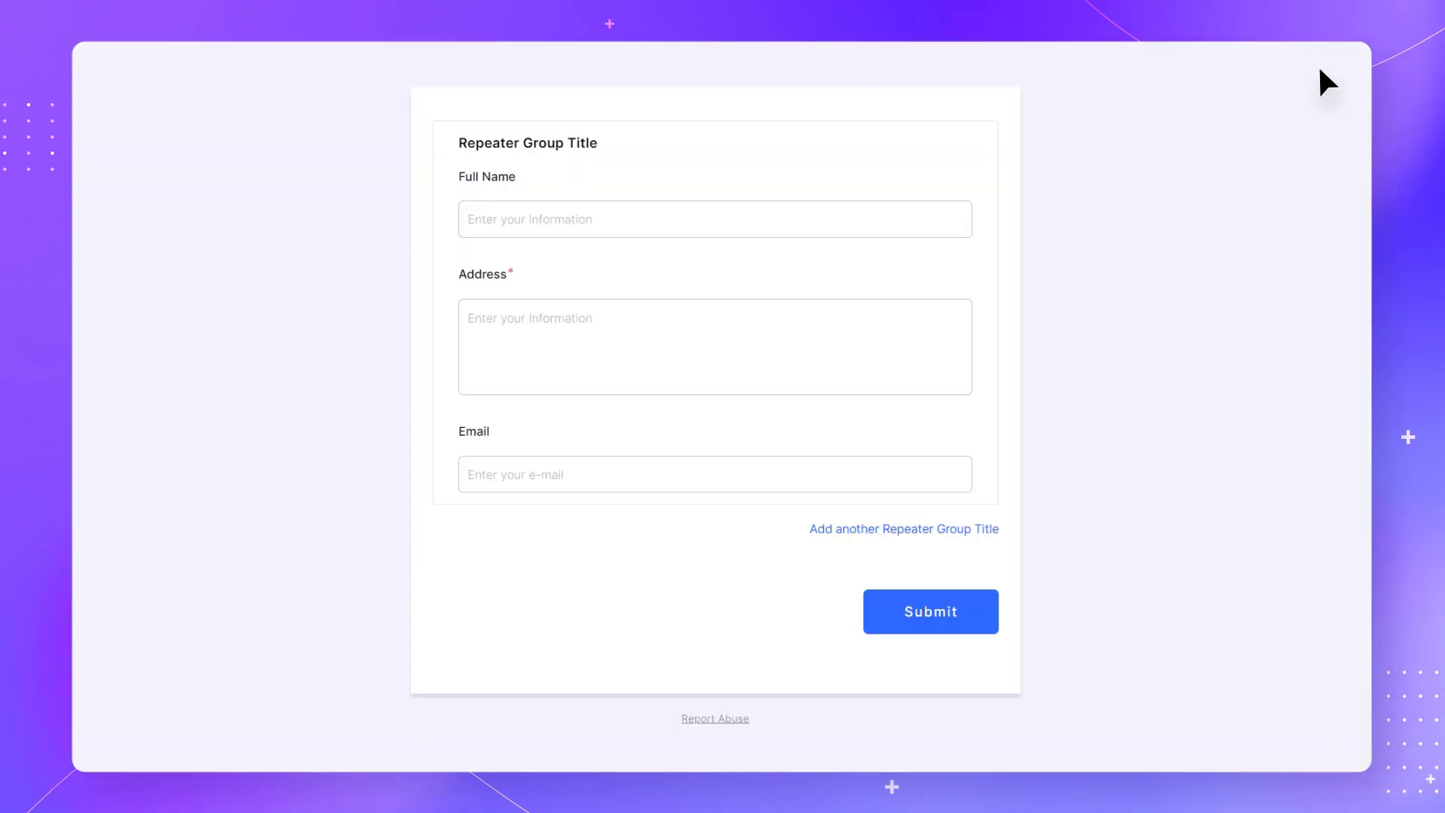
left_click(913, 530)
scroll(912, 466, "down", 3)
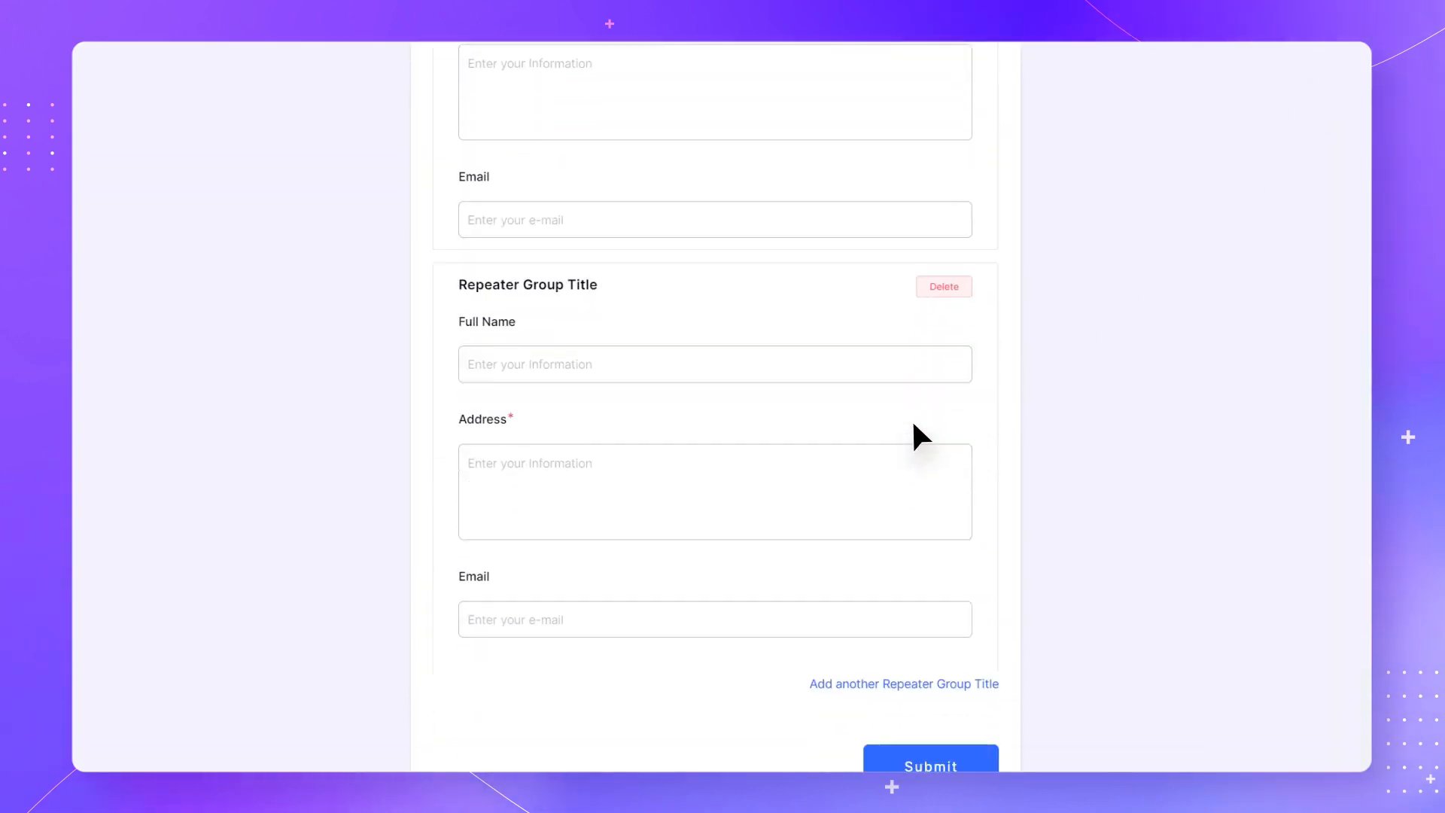
scroll(922, 452, "down", 2)
left_click(940, 531)
scroll(934, 490, "down", 5)
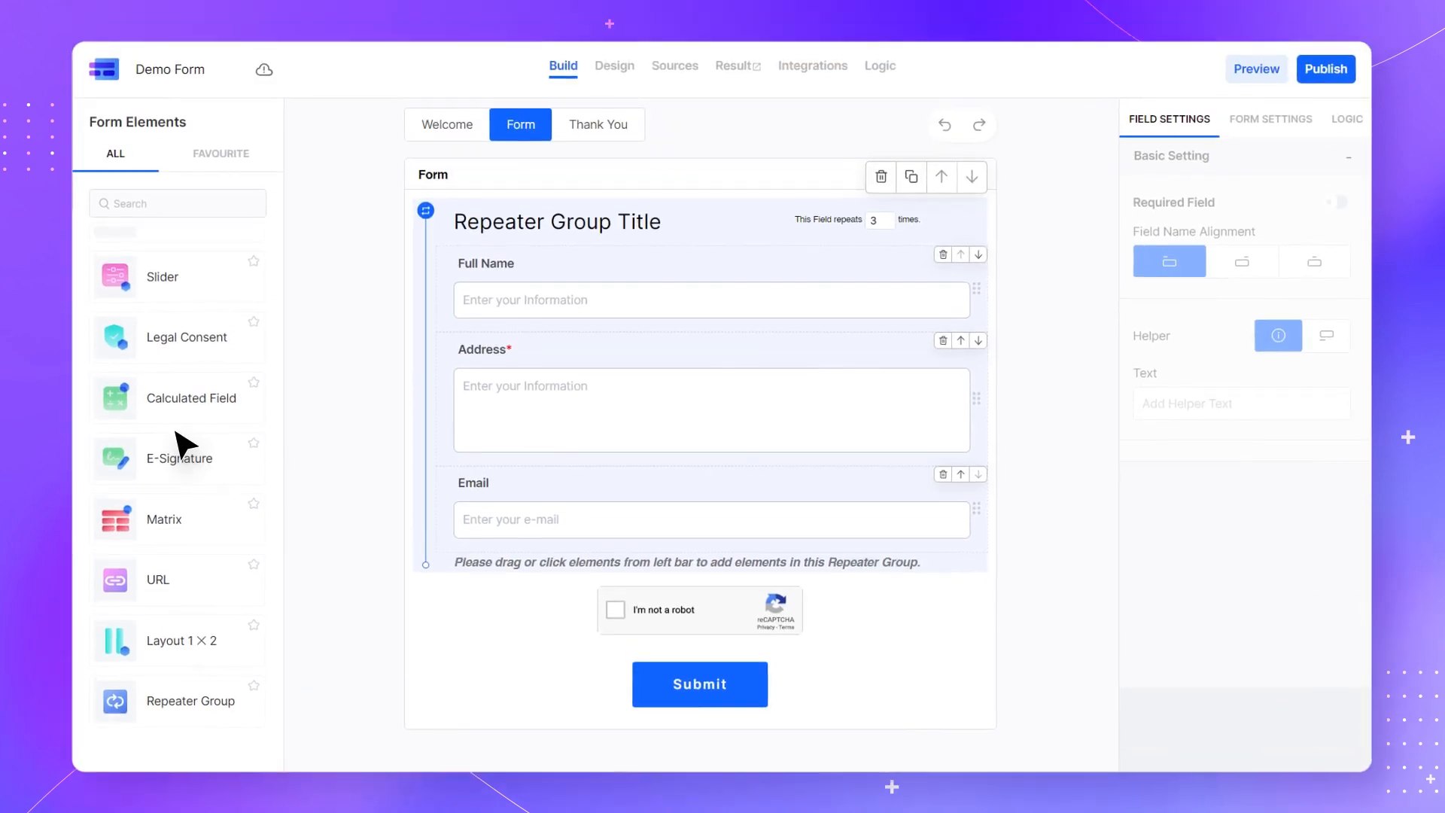
scroll(184, 345, "up", 10)
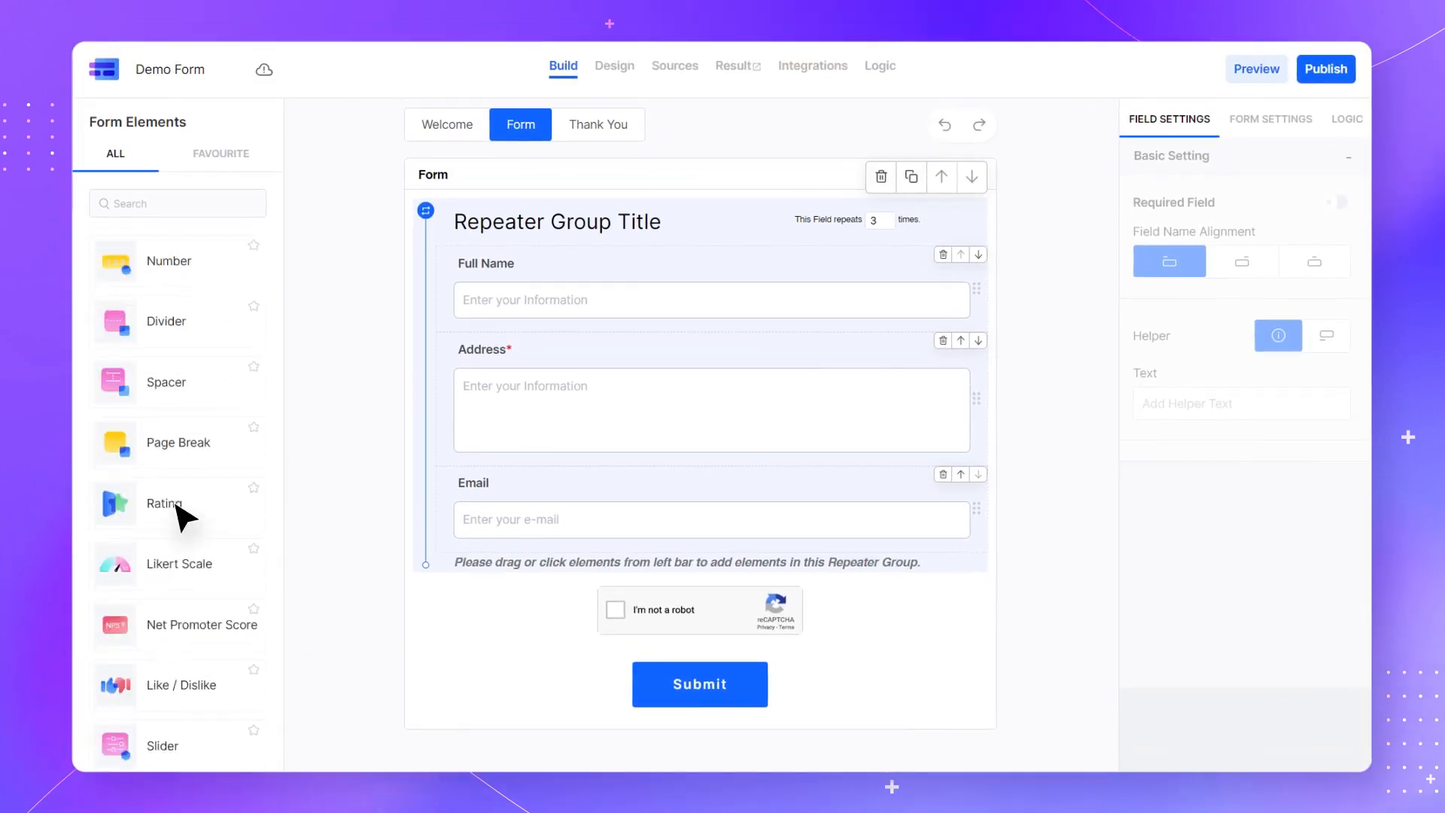
scroll(182, 525, "up", 2)
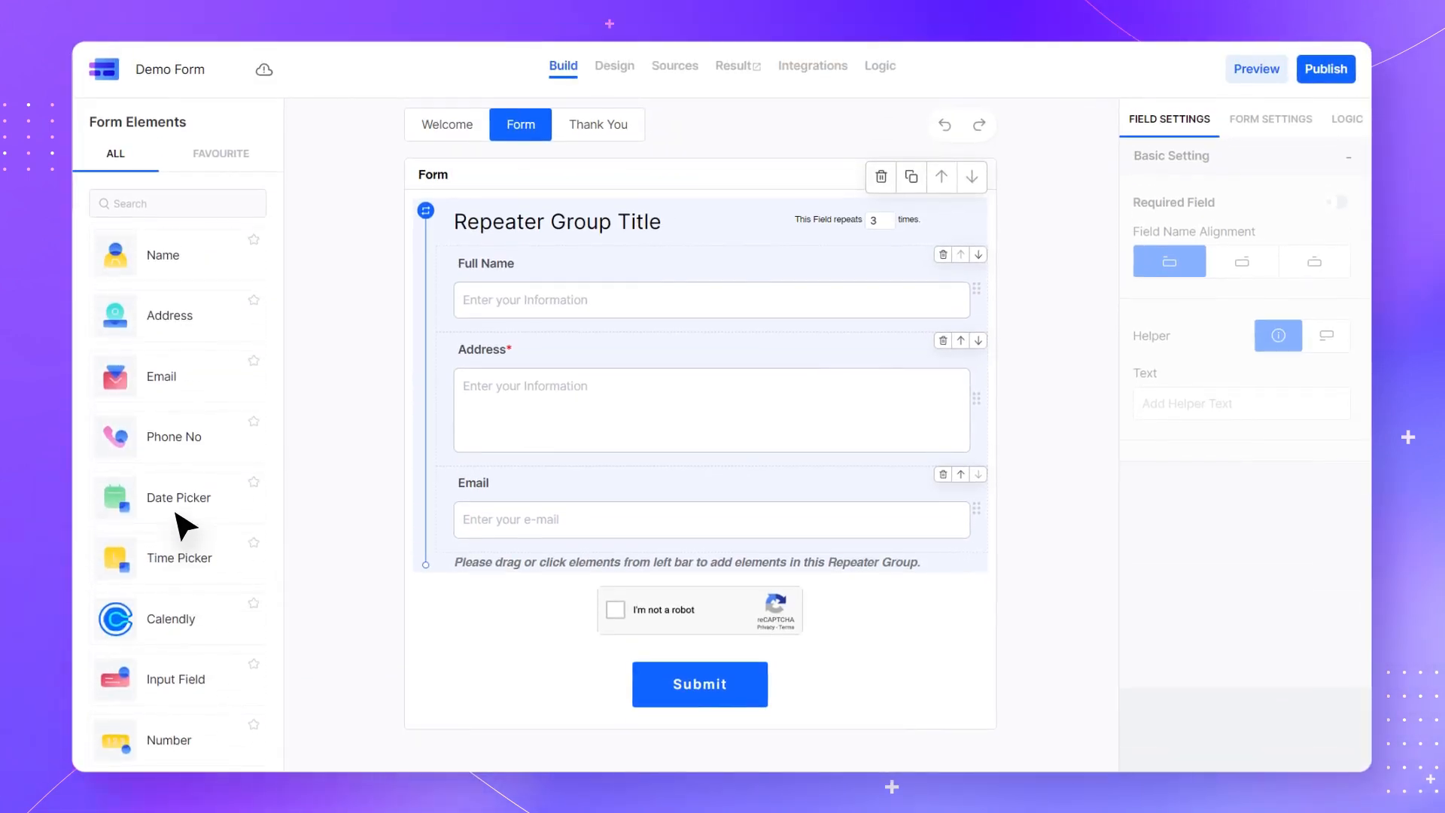
left_click(597, 126)
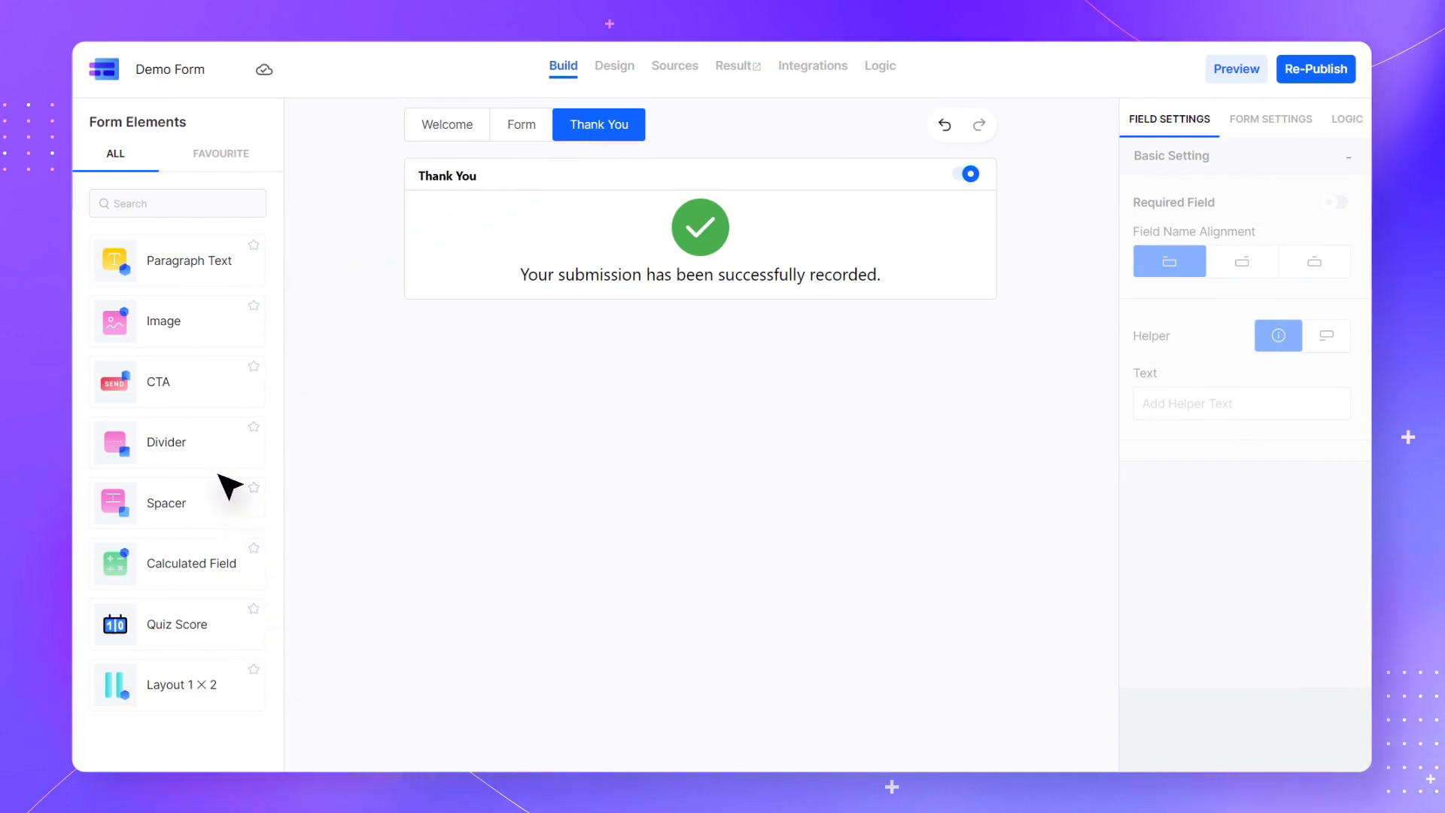
Add a CTA button to the Thank You page, disable the page, and begin the redirect URL.
left_click(191, 395)
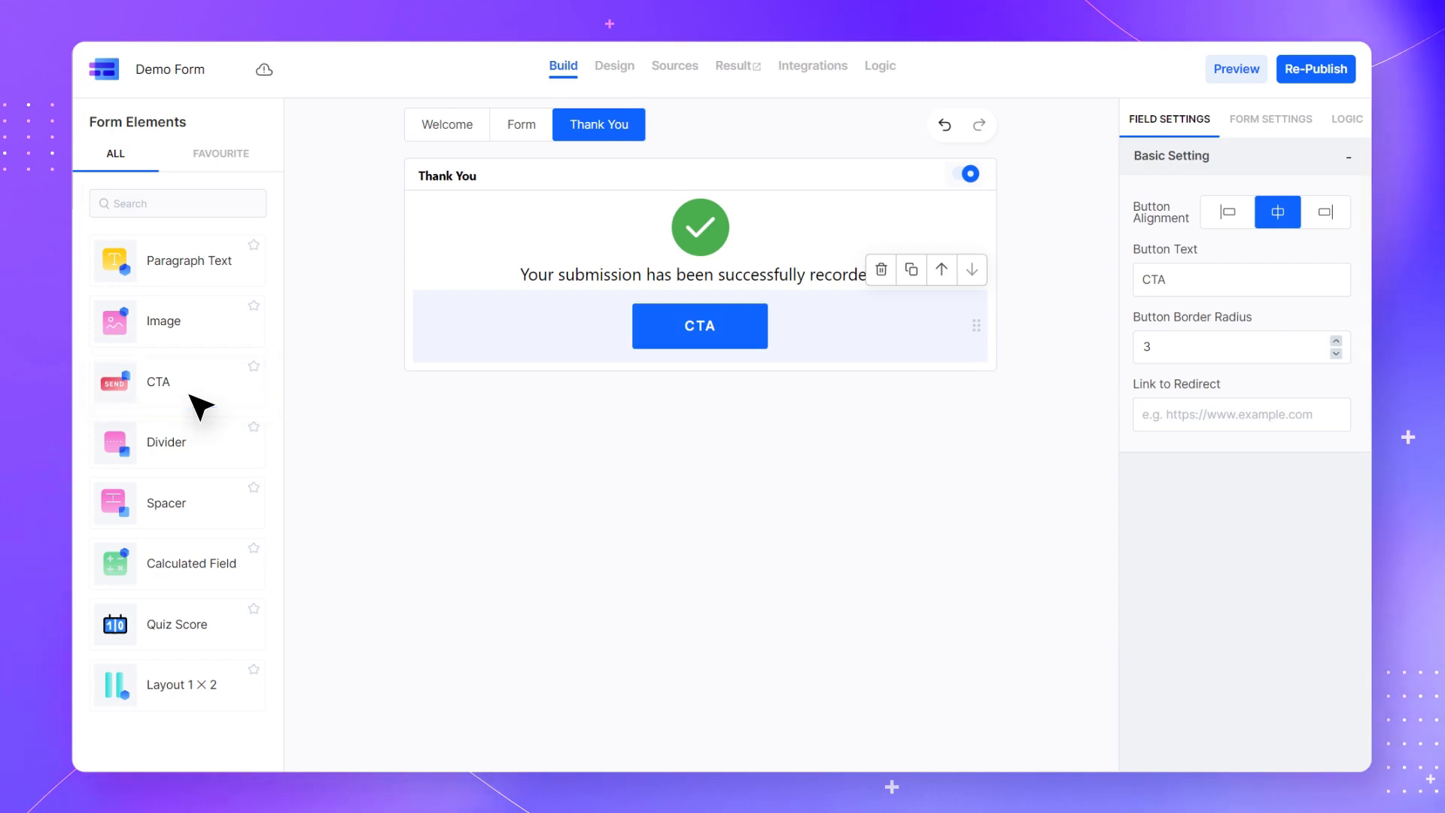
left_click(967, 175)
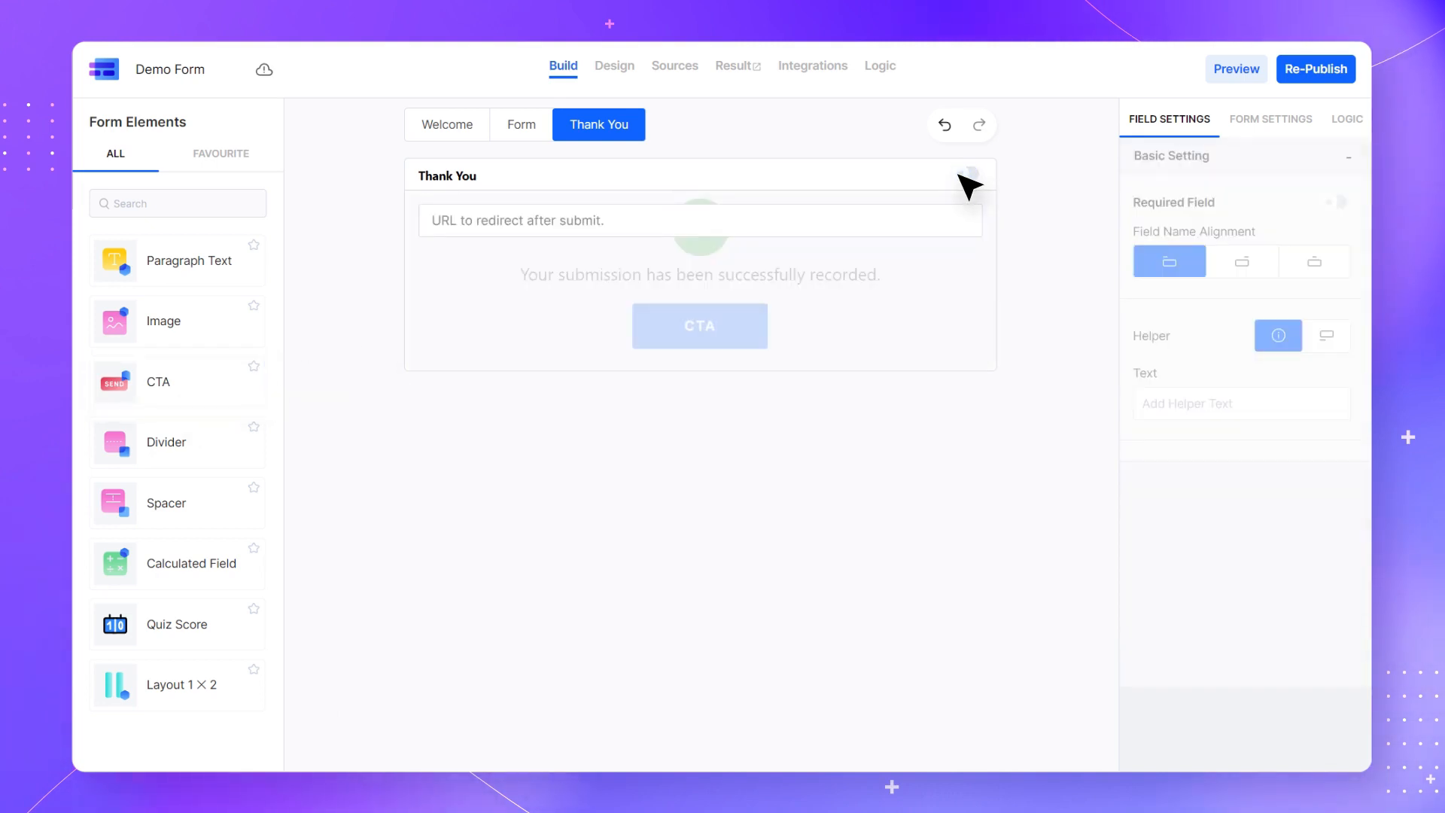
left_click(620, 226)
type("https://www.googl")
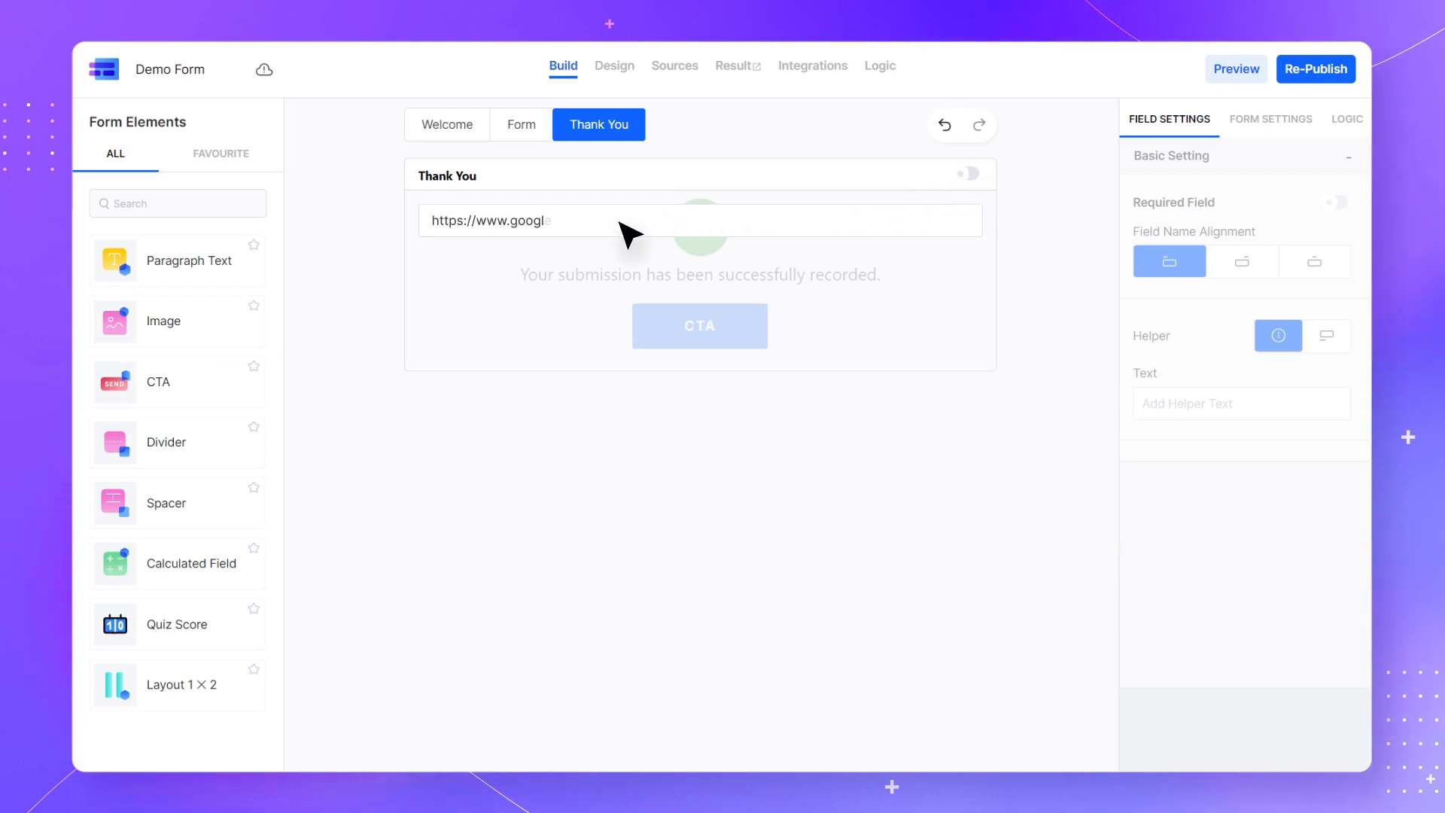